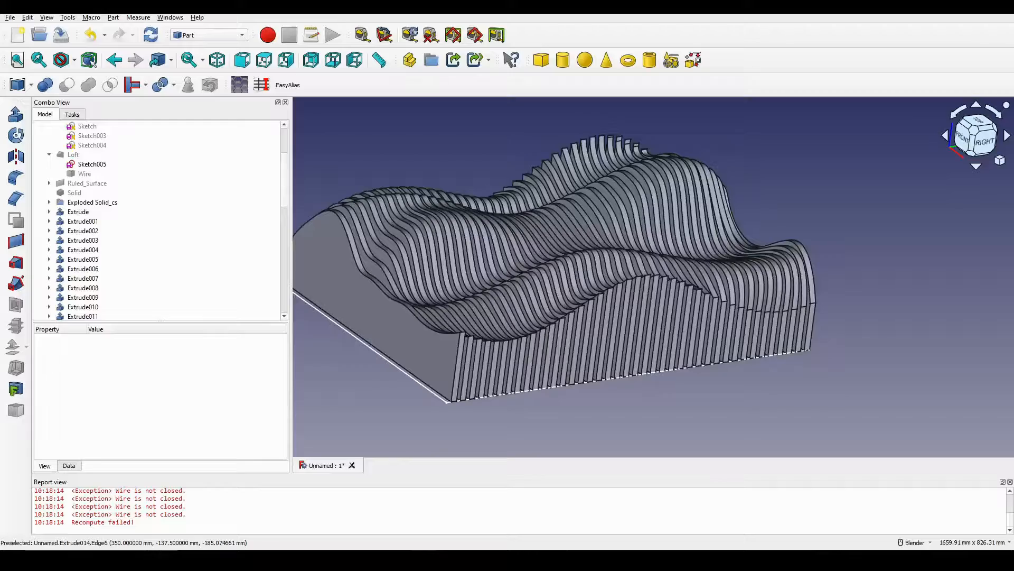
Step: Examine the wavy top and side faces of the finished sliced model
middle_drag(588, 216, 602, 231)
middle_drag(671, 341, 686, 264)
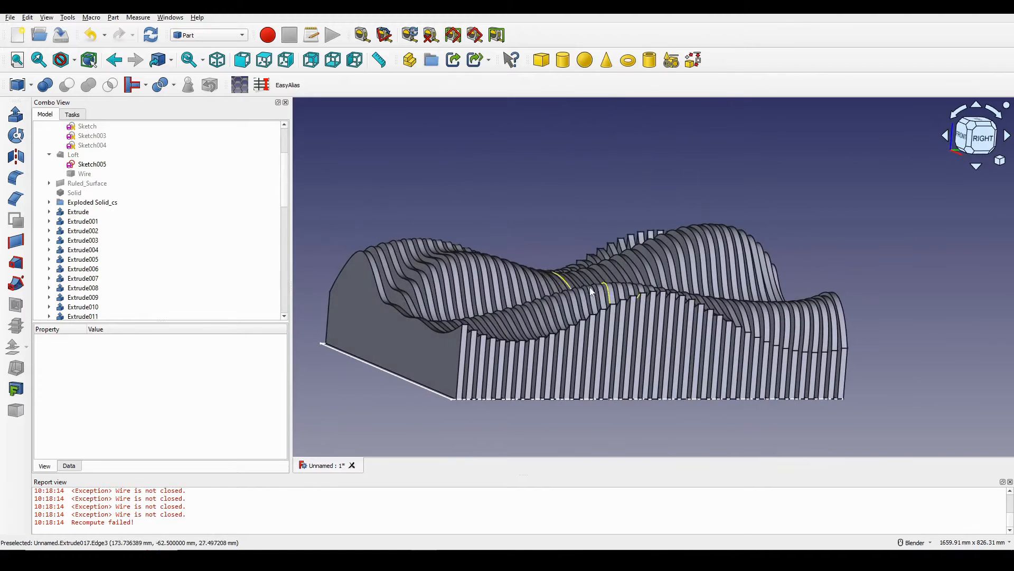
scroll(586, 285, down, 1)
middle_drag(489, 288, 494, 298)
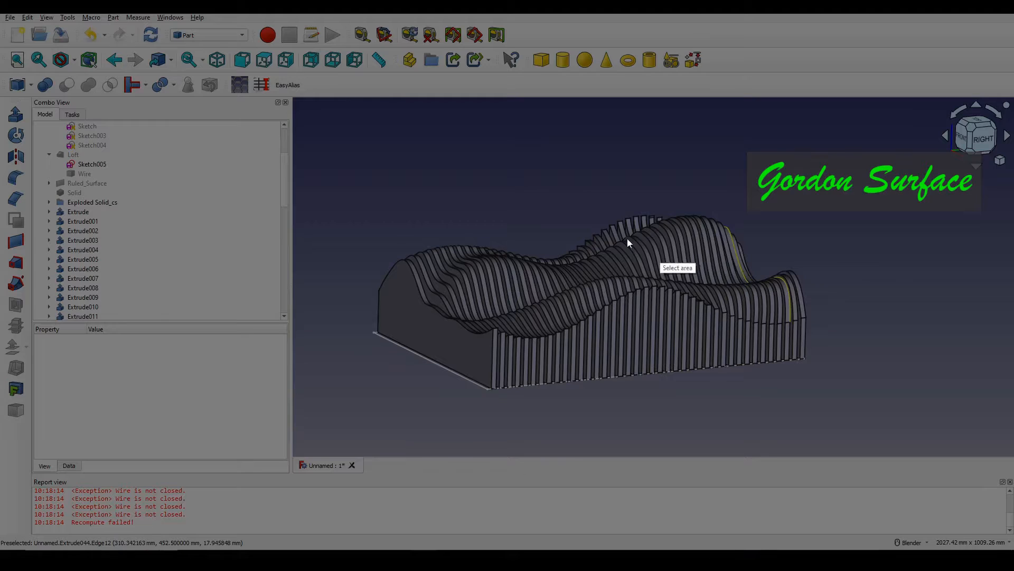
Step: Mark the sliced model's wavy top and two side faces with red arrows on a screen capture, and discard the capture
drag(305, 142, 922, 429)
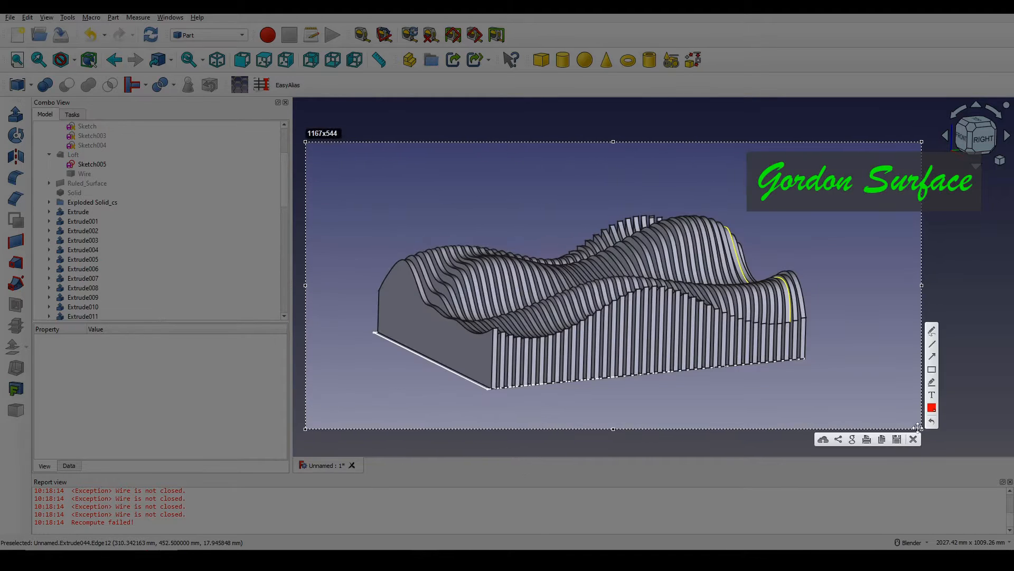
drag(844, 225, 641, 257)
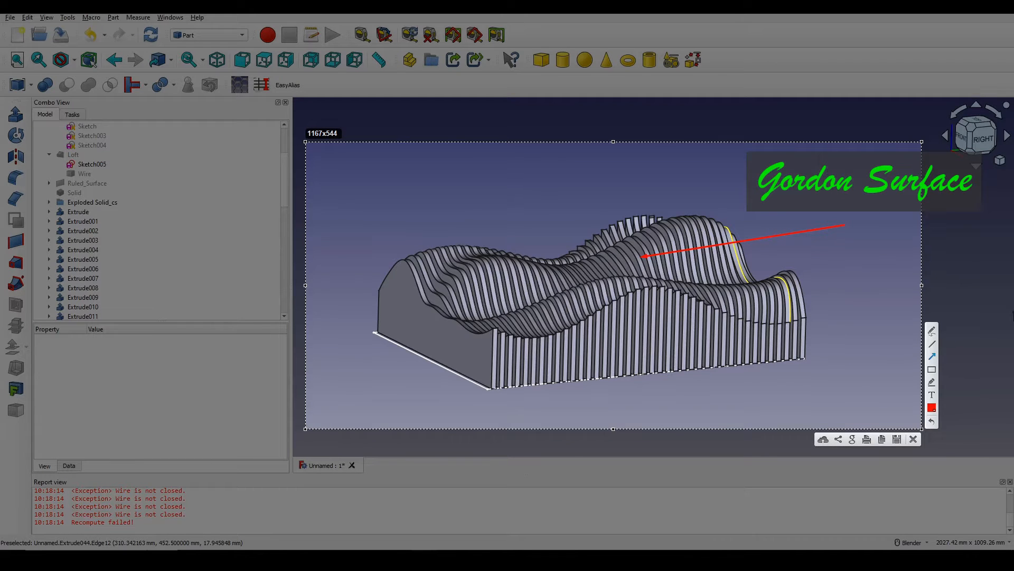
drag(328, 312, 417, 331)
drag(873, 331, 762, 338)
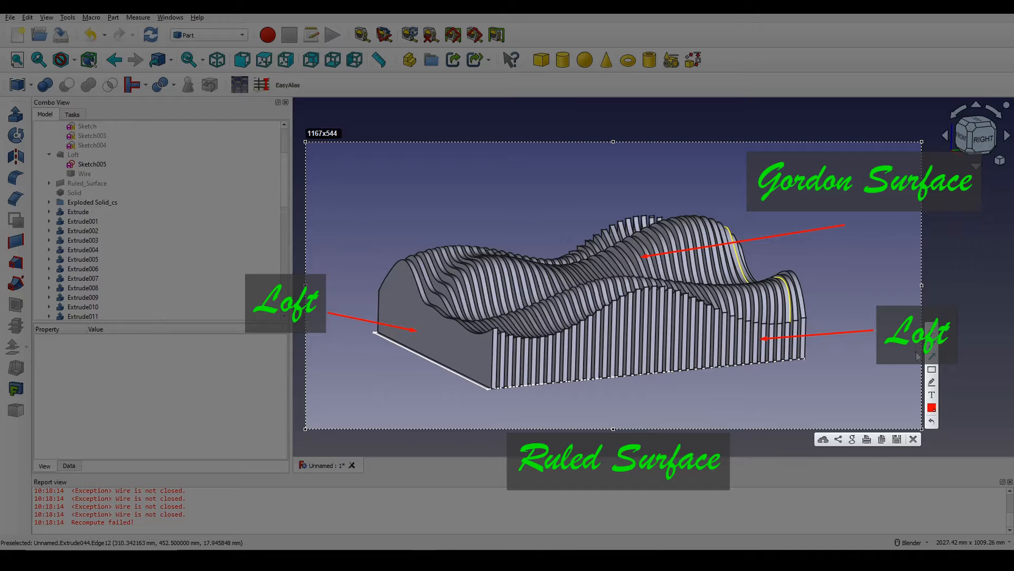
click(914, 440)
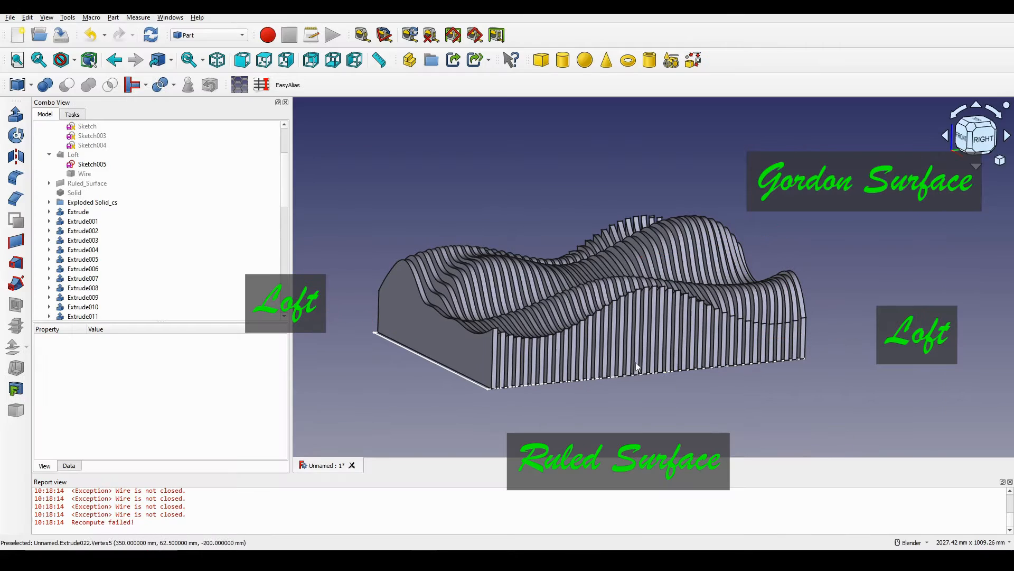
Step: Examine the flat underside of the sliced model
middle_drag(636, 363, 586, 324)
scroll(543, 411, down, 3)
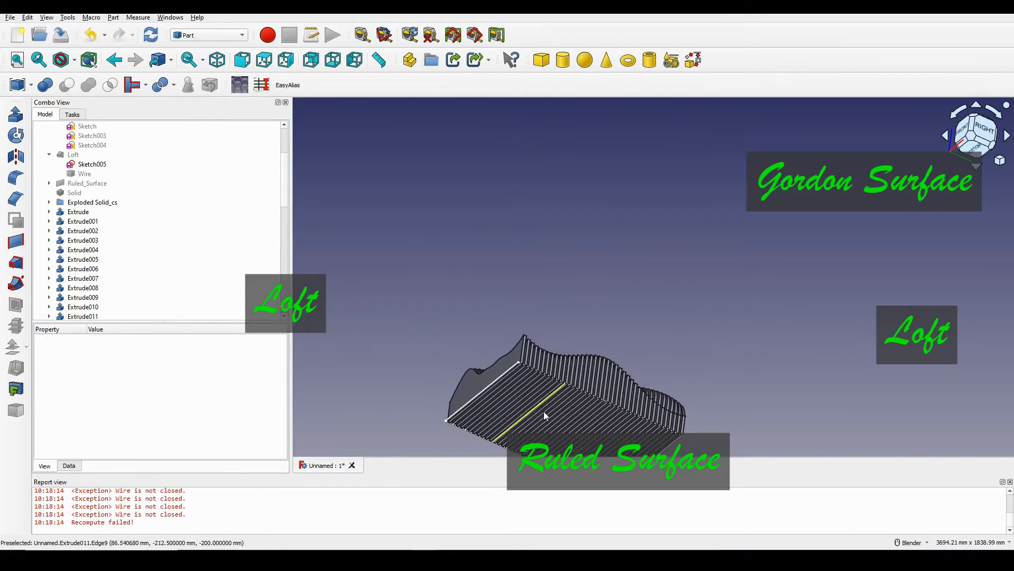
scroll(541, 415, up, 3)
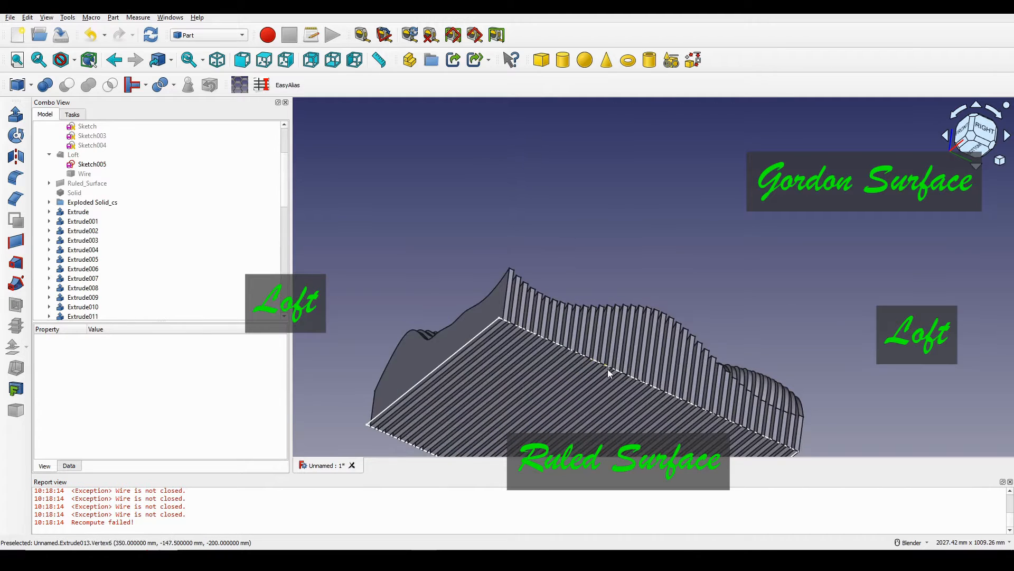
middle_drag(608, 369, 666, 307)
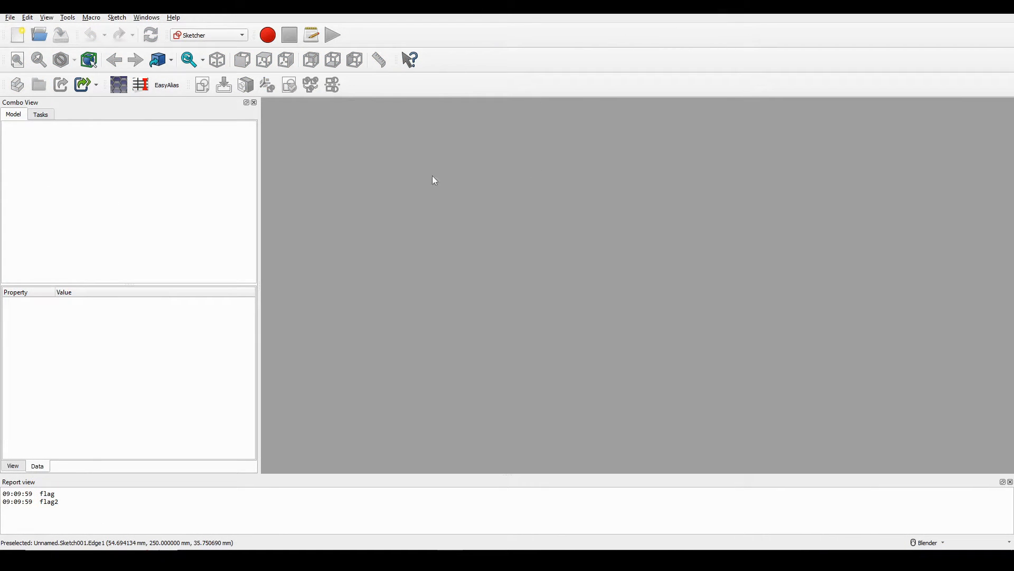
Step: Create a new document and start a sketch on the XZ-Plane in the Sketcher workbench
click(22, 38)
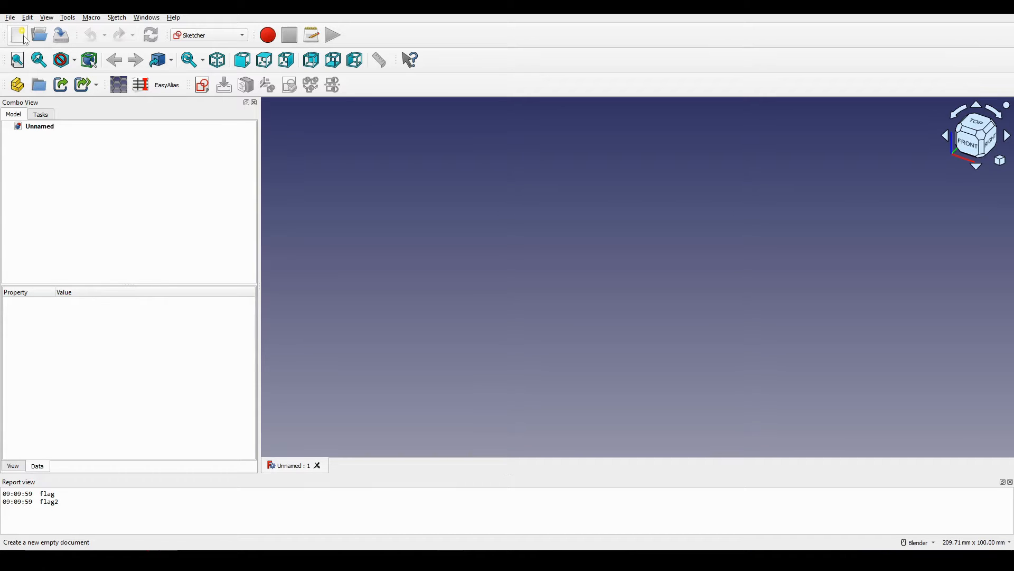
click(216, 35)
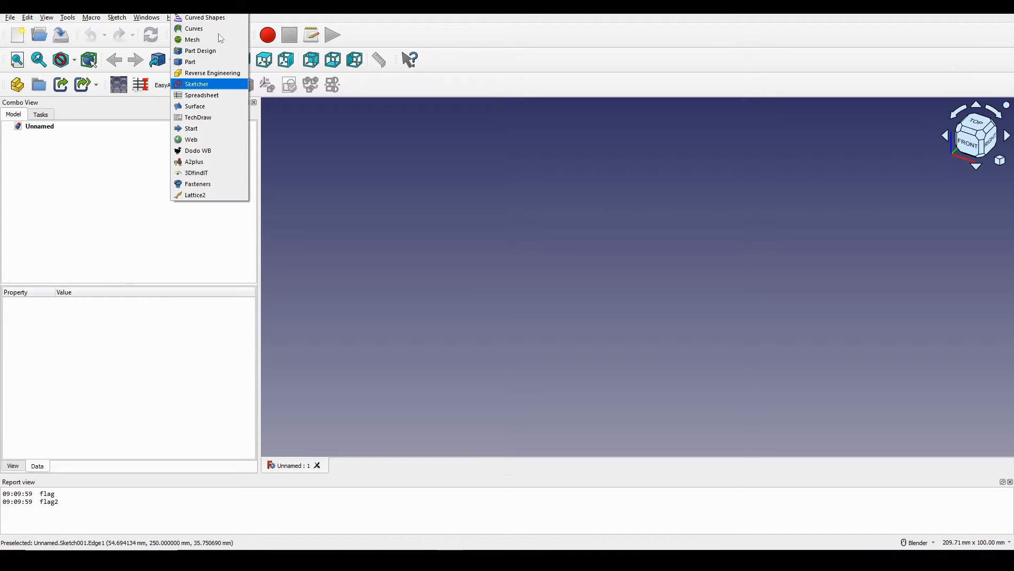
click(214, 84)
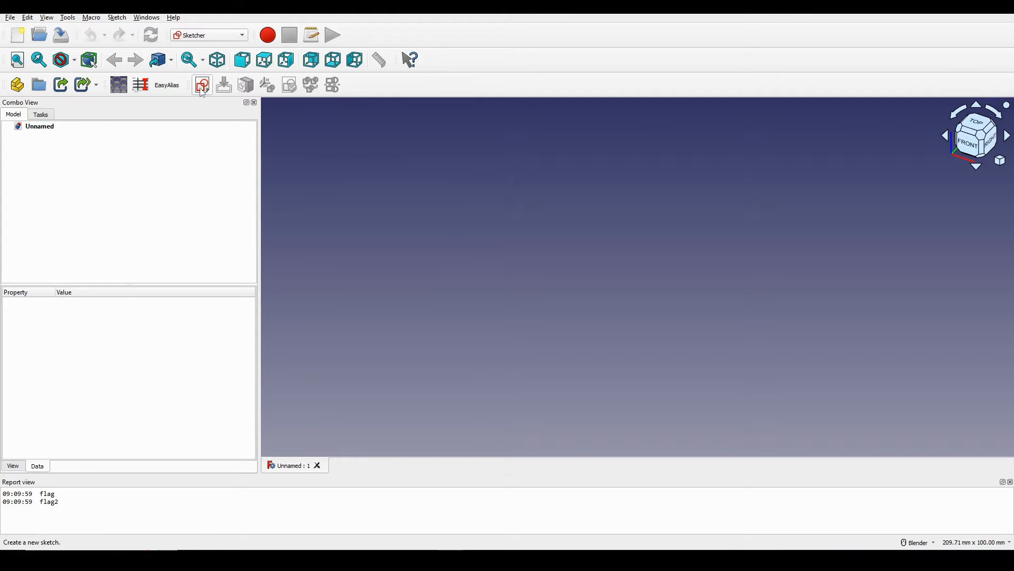
click(200, 91)
click(473, 264)
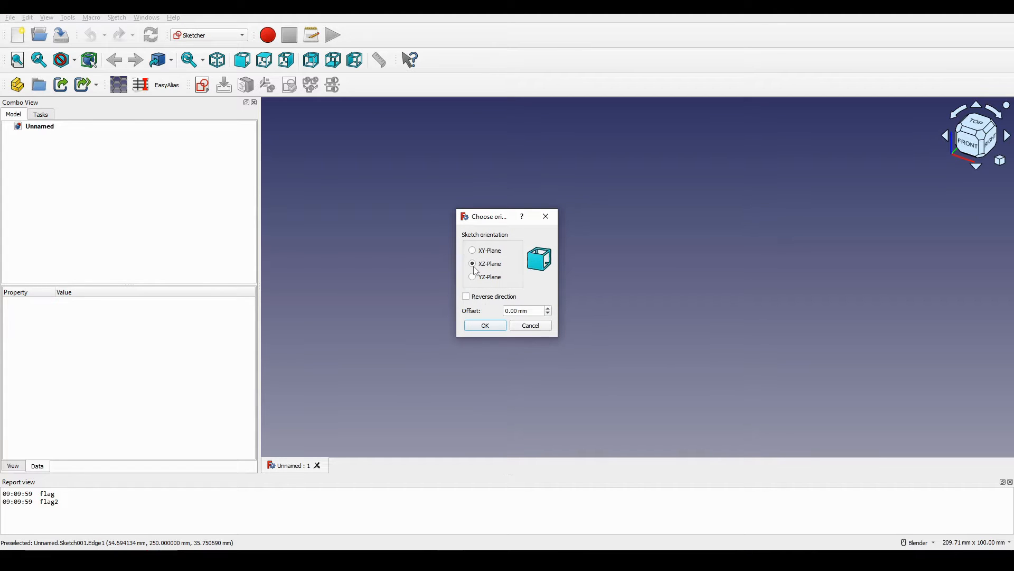
click(485, 325)
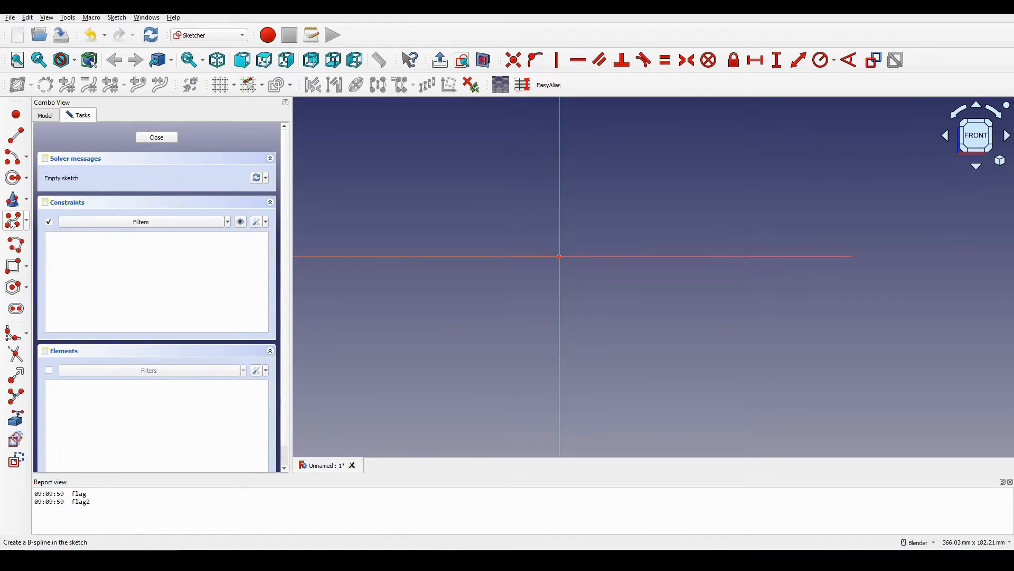
Step: Sketch a nearly horizontal B-spline with eight control points, about 274 mm long, just above the horizontal axis and crossing the vertical axis
scroll(399, 211, up, 1)
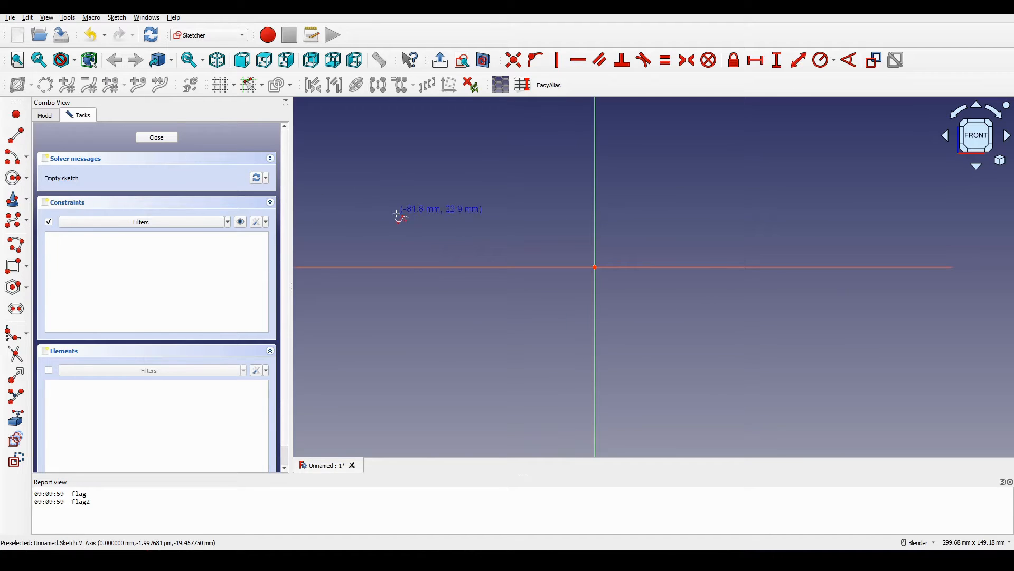
click(319, 230)
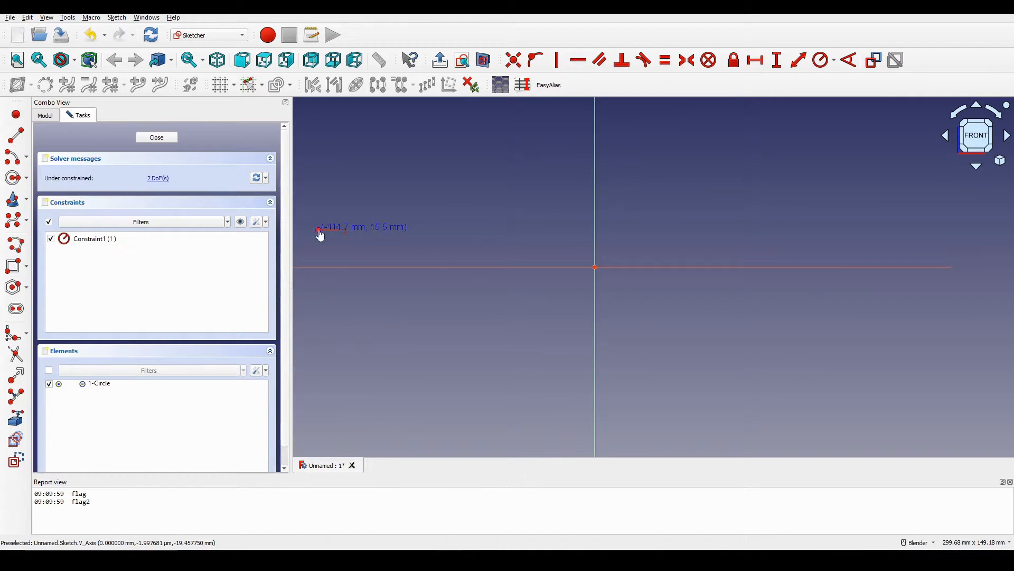
click(387, 222)
click(470, 228)
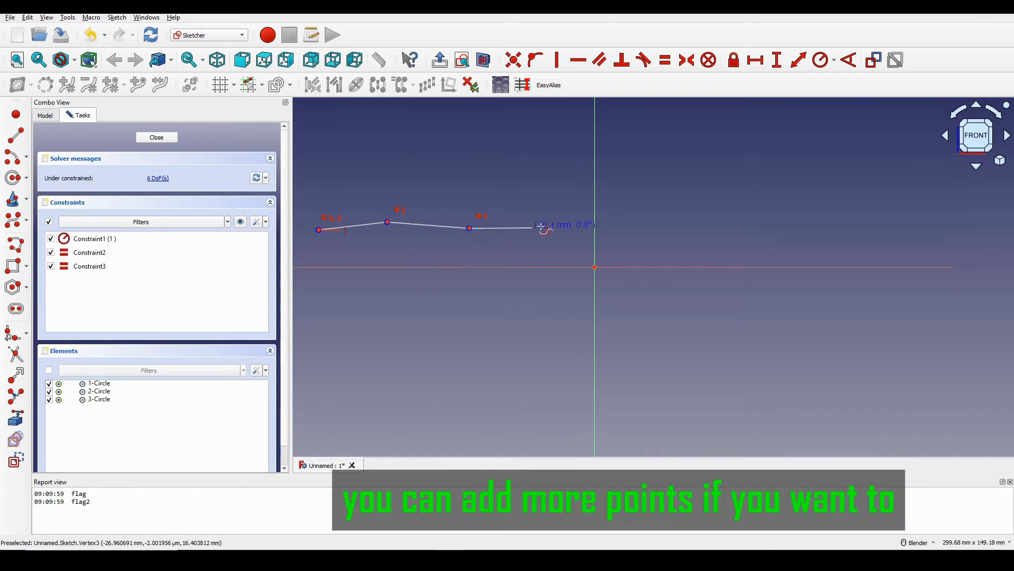
click(565, 225)
scroll(566, 226, down, 3)
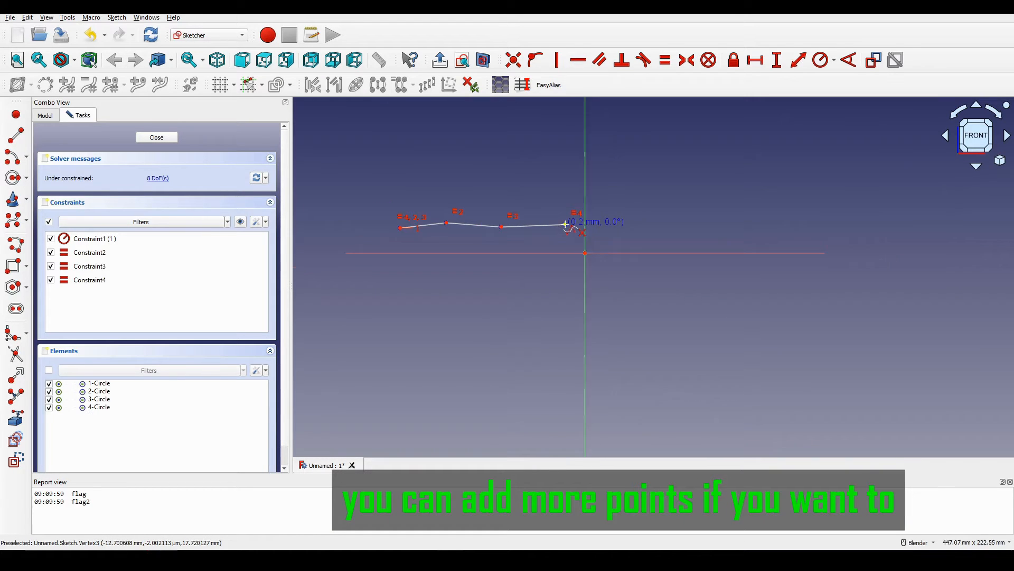
click(655, 228)
click(765, 225)
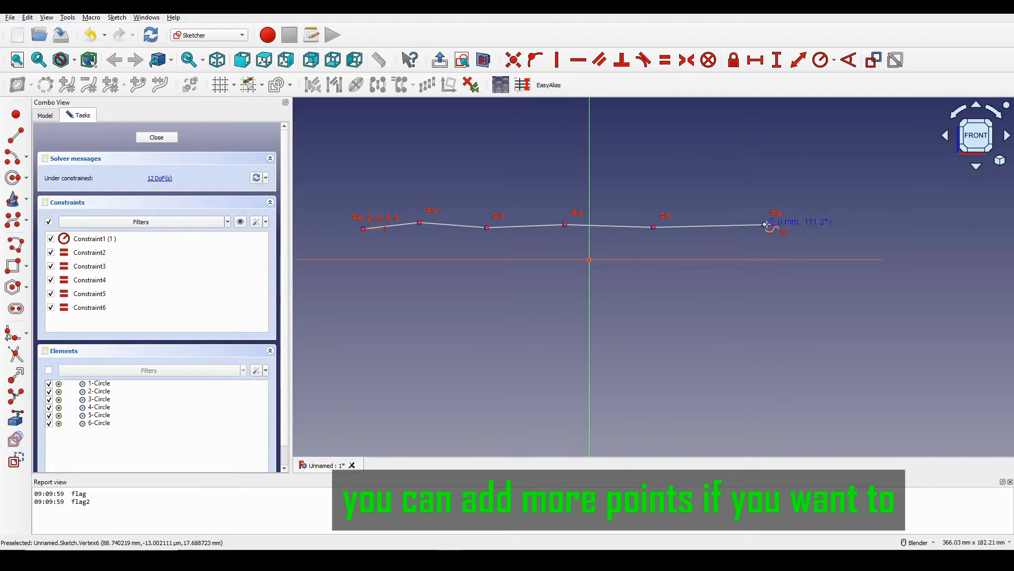
click(846, 223)
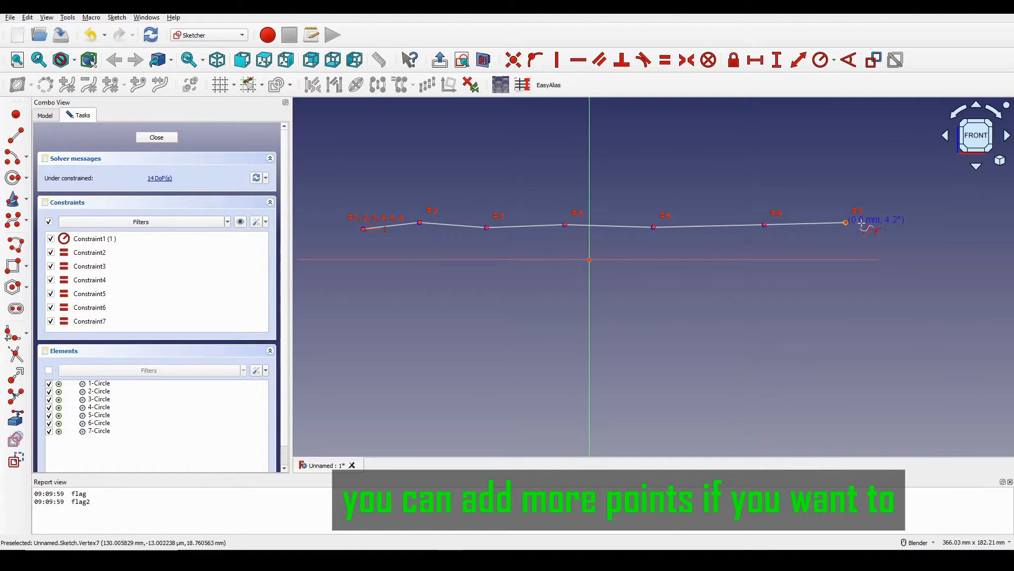
click(904, 226)
right_click(926, 313)
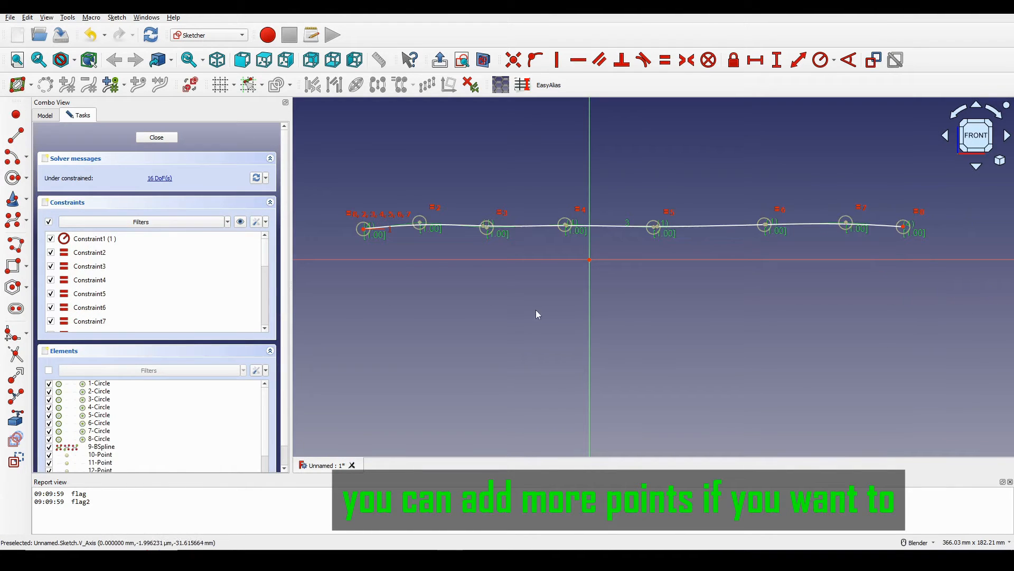
Step: Constrain the horizontal distance between the B-spline's two endpoints to 700 mm
click(364, 231)
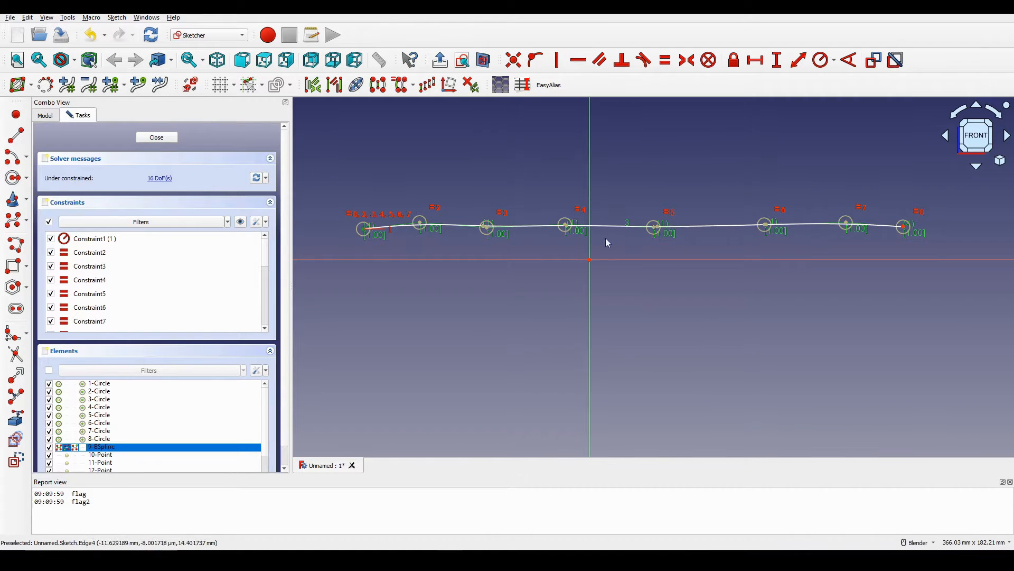
click(907, 231)
key(l)
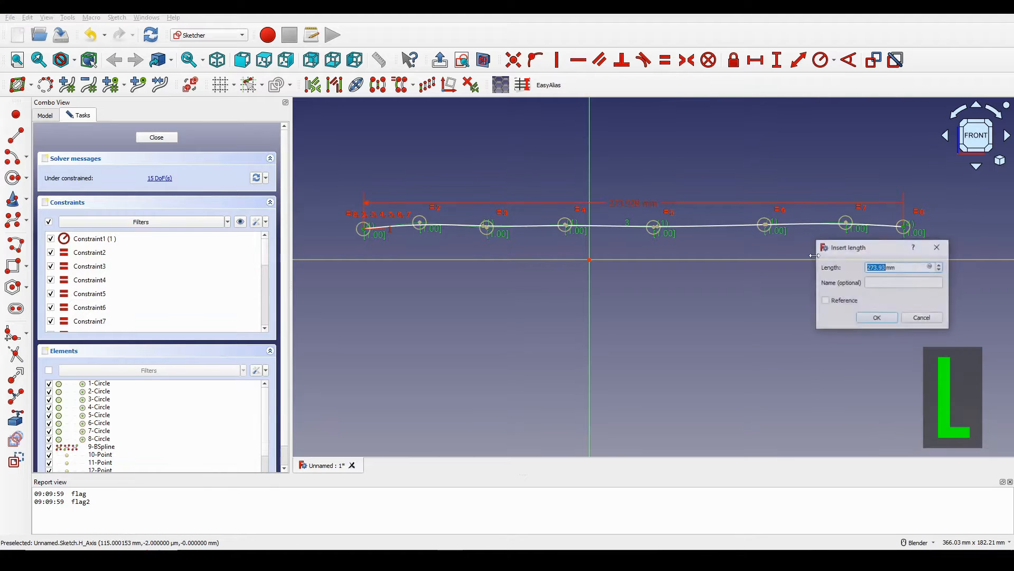
drag(869, 252, 703, 261)
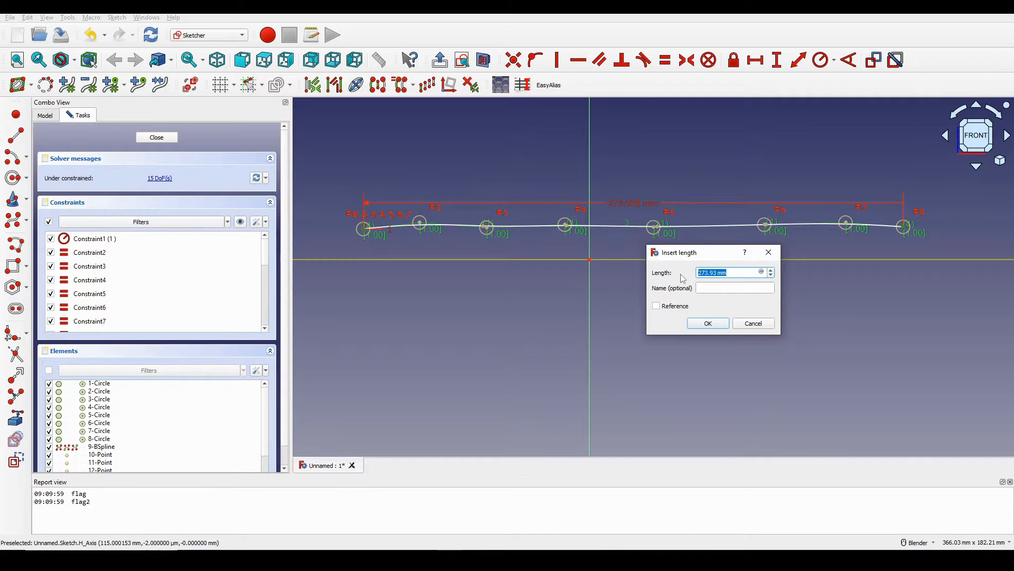
text(700)
click(708, 323)
Step: Constrain the horizontal distance from the origin to the B-spline's right endpoint to 700/2 mm
scroll(714, 328, down, 5)
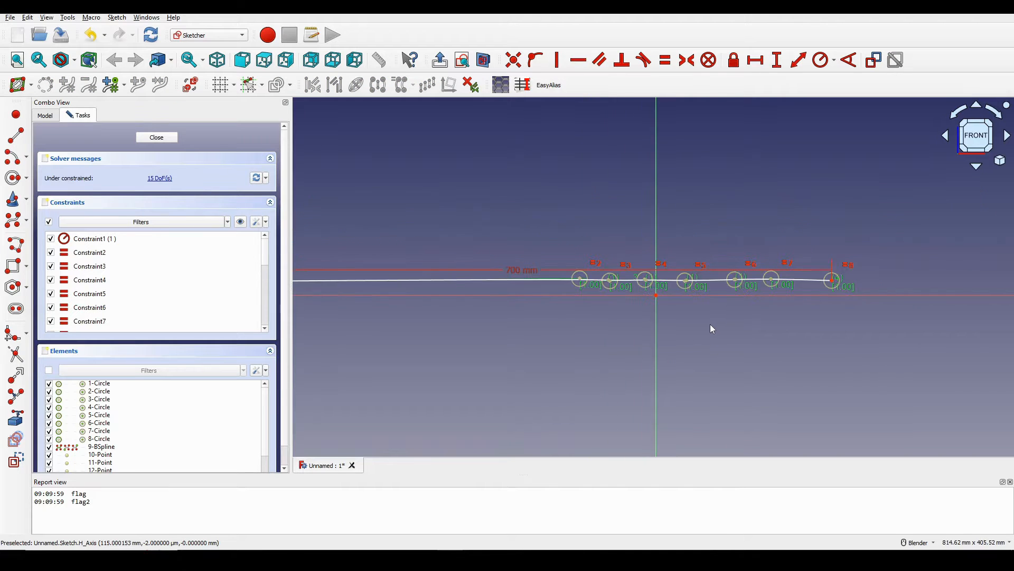
shift+middle_drag(711, 325, 694, 325)
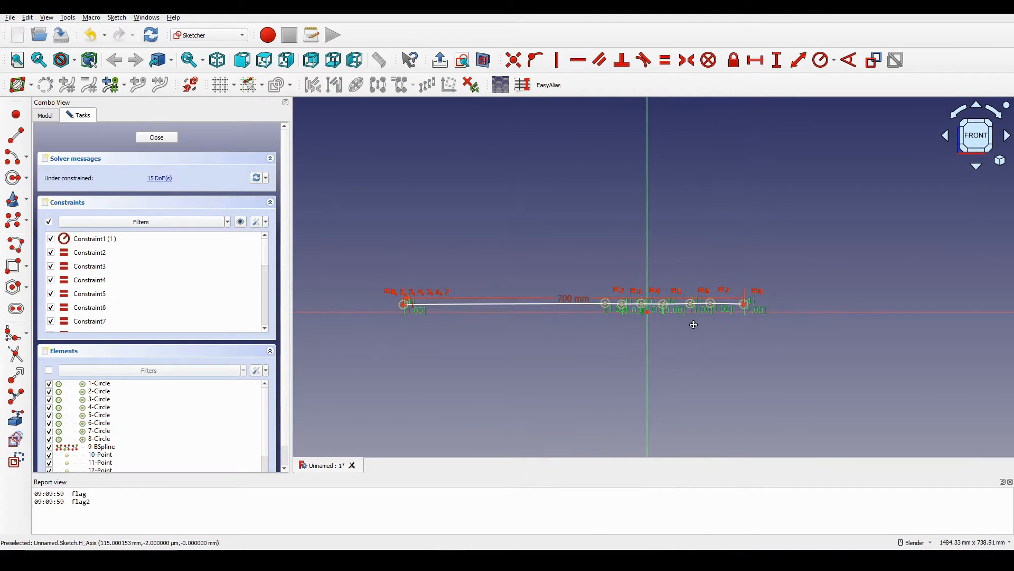
scroll(703, 326, up, 5)
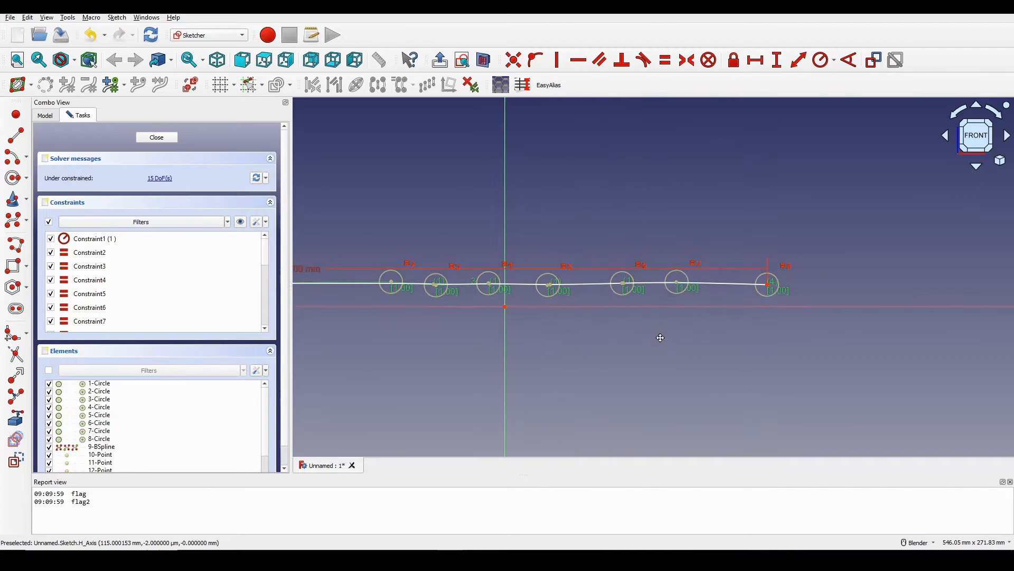
click(769, 284)
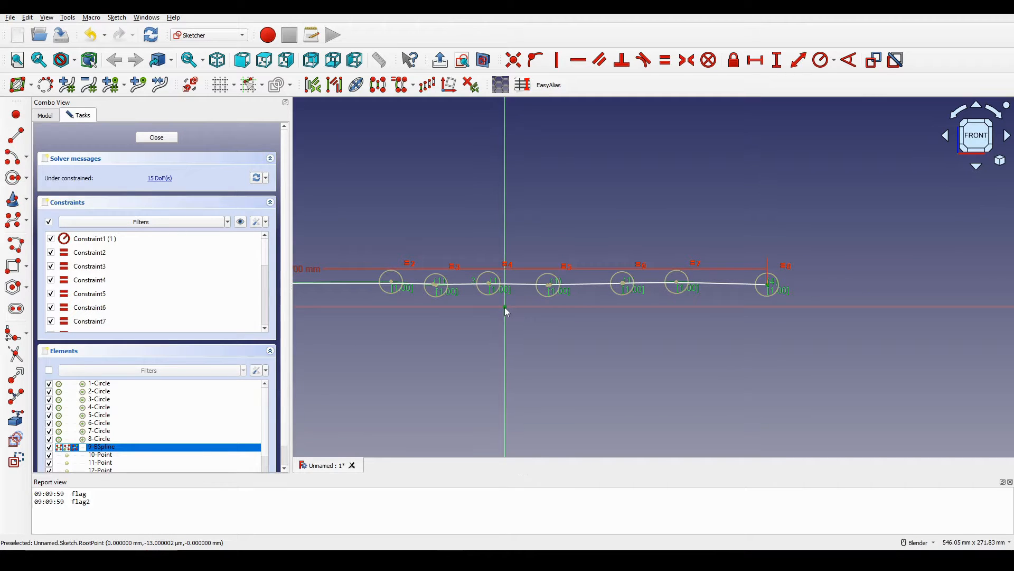
key(l)
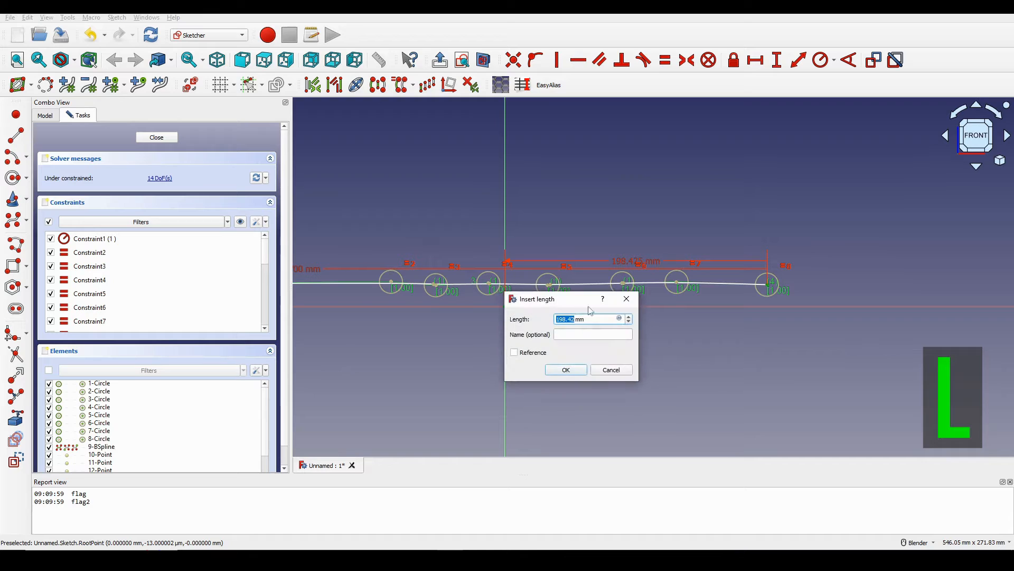
text(700/2)
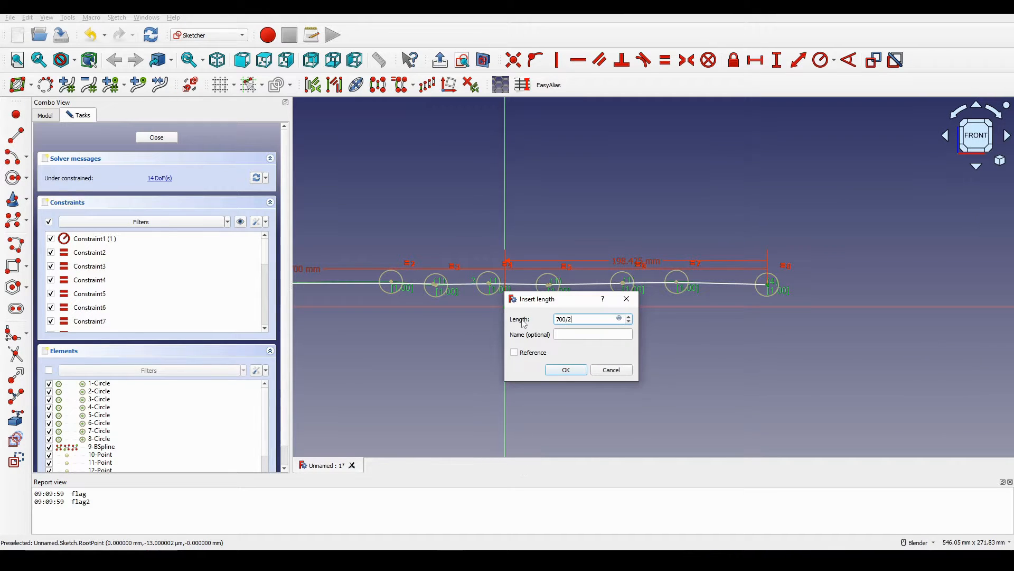
key(Return)
Step: Move the 350 mm and 700 mm dimensions above the B-spline, with their labels clear of its control points
scroll(581, 291, down, 3)
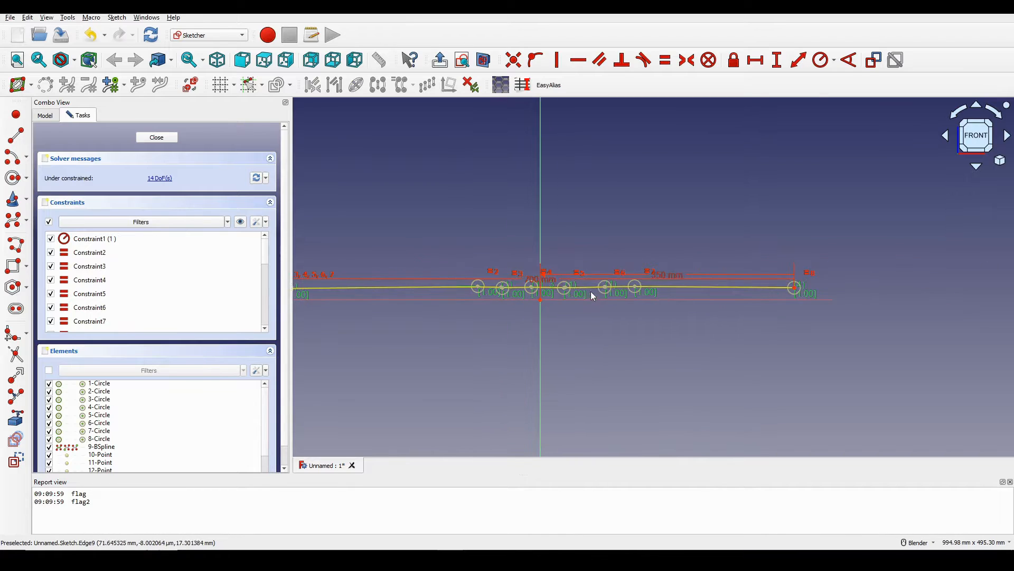
mouse_move(696, 280)
mouse_down()
mouse_move(746, 188)
mouse_move(931, 195)
mouse_up()
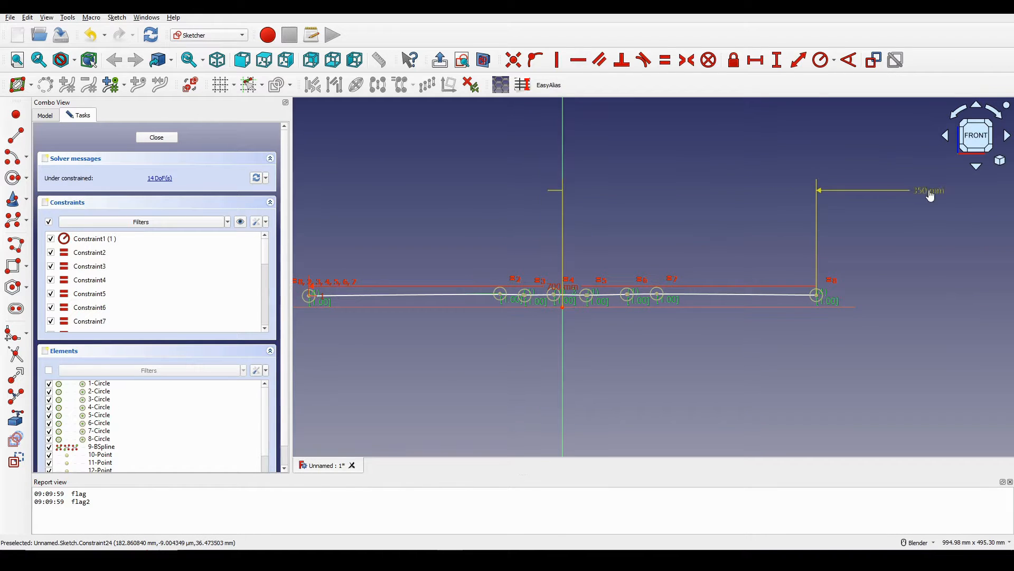
mouse_move(674, 265)
mouse_down()
mouse_move(560, 212)
mouse_move(362, 181)
mouse_move(333, 188)
mouse_up()
Step: Move the B-spline's left endpoint about 63 mm below the horizontal axis and set its next three control points alternately above, below and above the axis
mouse_move(552, 264)
shift+middle_down()
mouse_move(570, 265)
mouse_move(558, 265)
shift+middle_up()
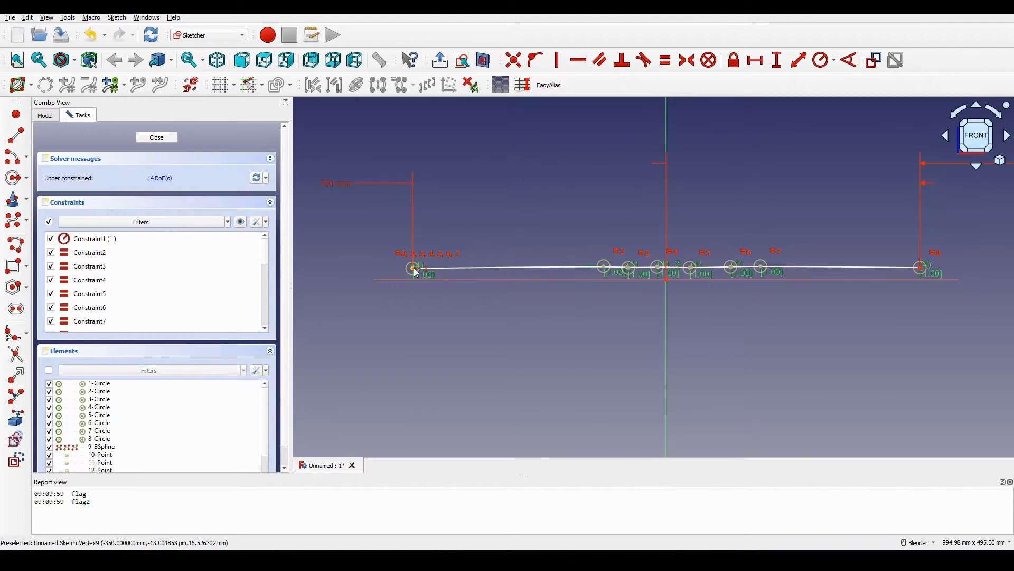
drag(414, 273, 409, 330)
shift+middle_drag(534, 334, 513, 346)
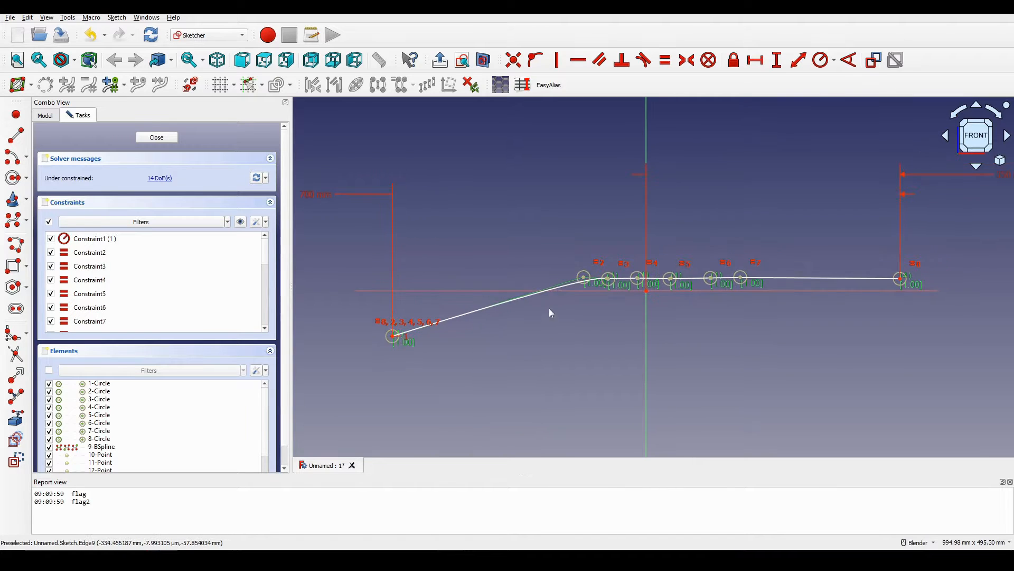
drag(587, 280, 452, 283)
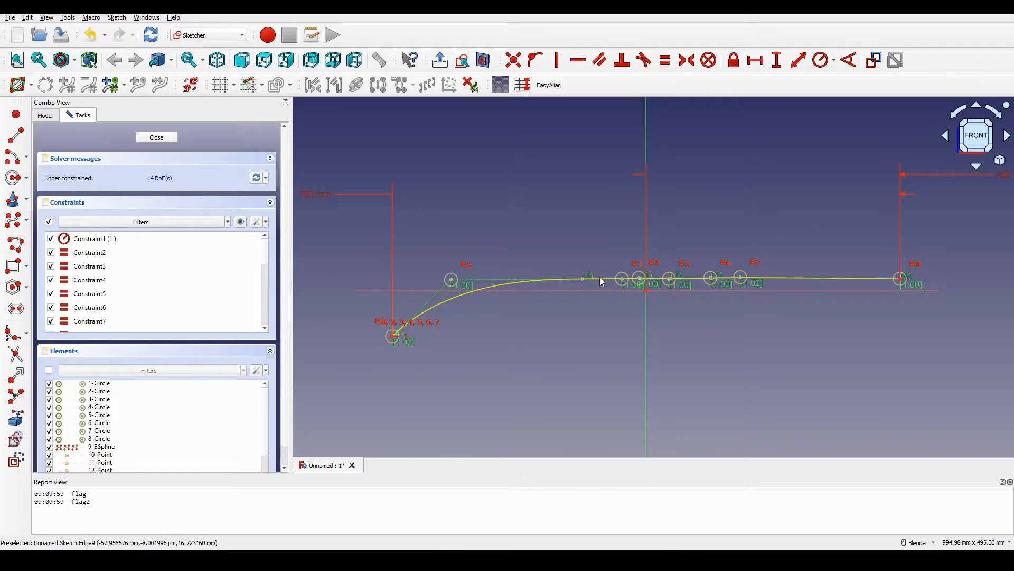
drag(622, 282, 451, 358)
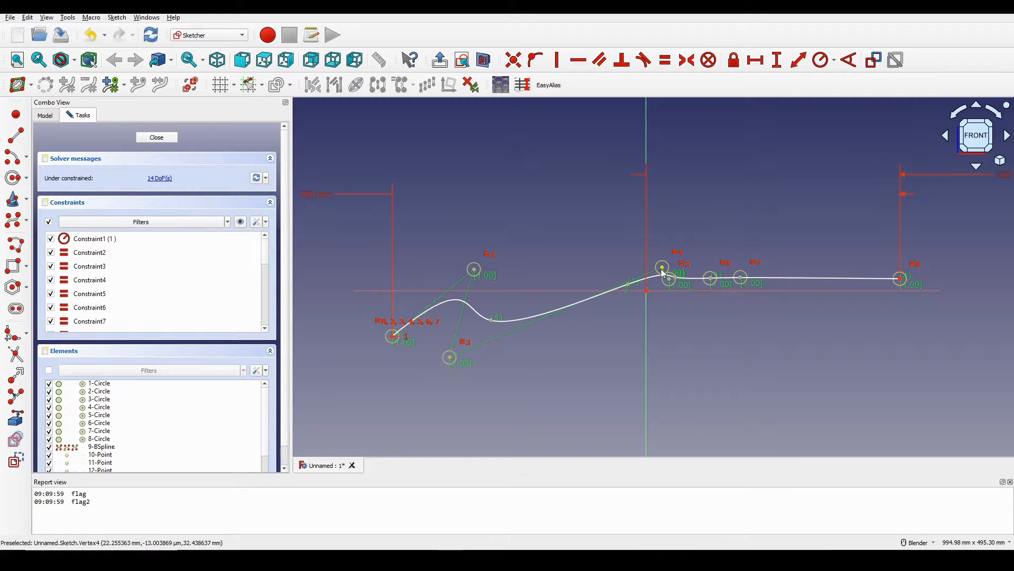
drag(663, 270, 568, 258)
shift+middle_drag(688, 283, 668, 287)
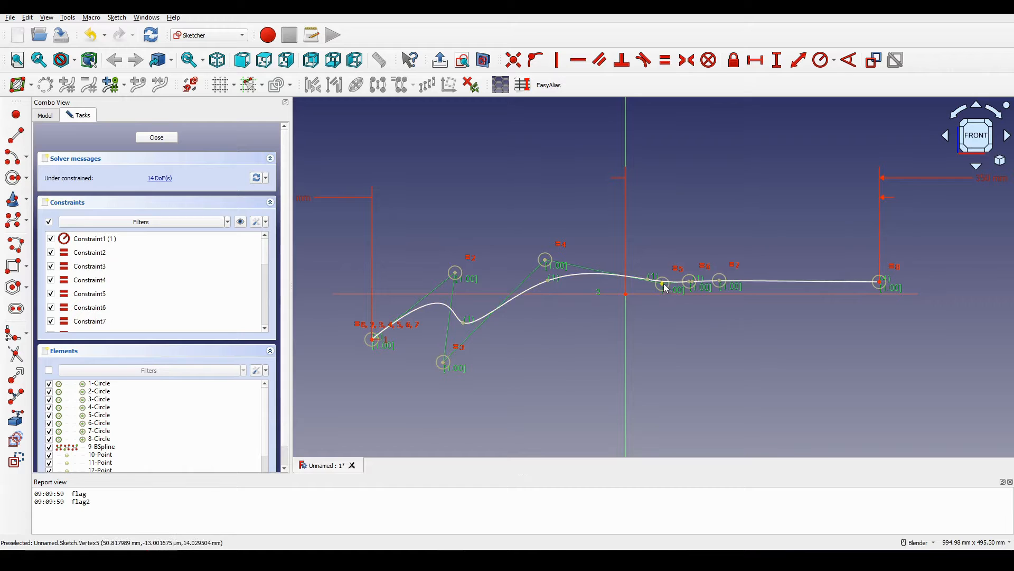
Step: Shape the B-spline's right half into a wave using its fifth to seventh control points, and raise the right endpoint about 52 mm above the horizontal axis
drag(664, 285, 669, 358)
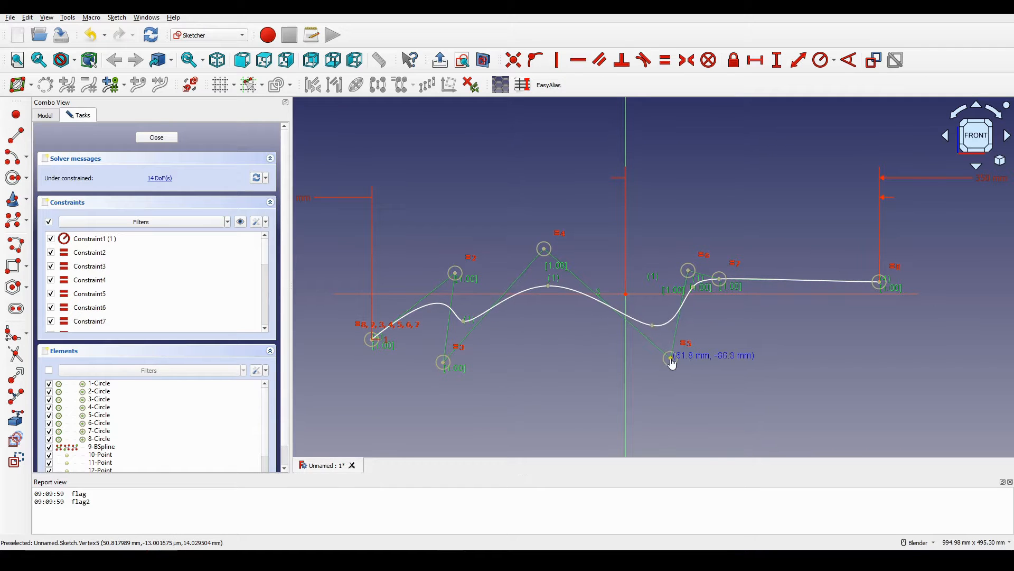
drag(718, 280, 783, 351)
drag(684, 266, 770, 209)
mouse_move(657, 363)
mouse_down()
mouse_move(666, 282)
mouse_move(668, 339)
mouse_up()
scroll(674, 325, down, 2)
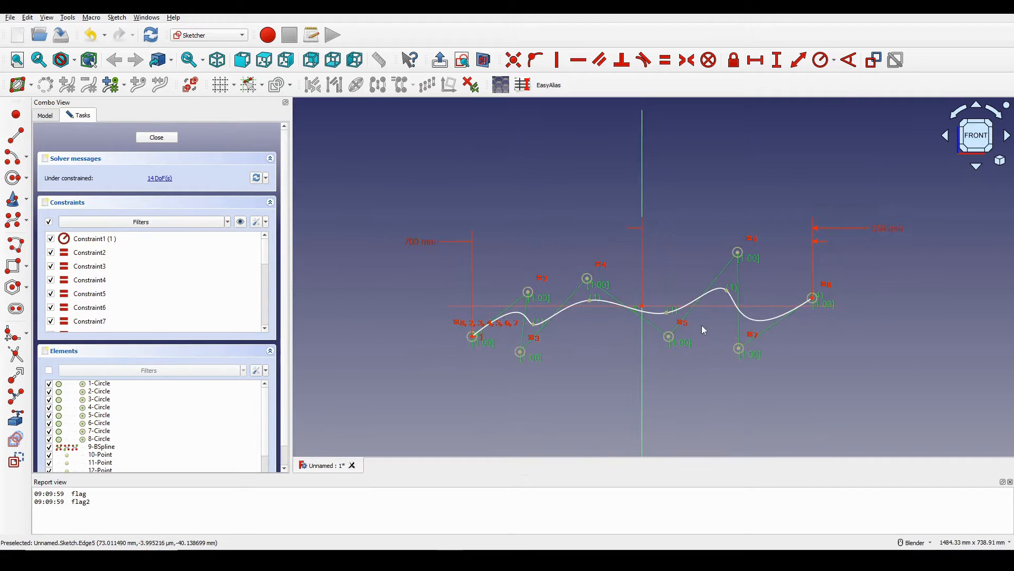
scroll(690, 339, up, 2)
mouse_move(803, 303)
mouse_down()
mouse_move(803, 271)
mouse_move(802, 281)
mouse_up()
shift+middle_drag(708, 299, 713, 294)
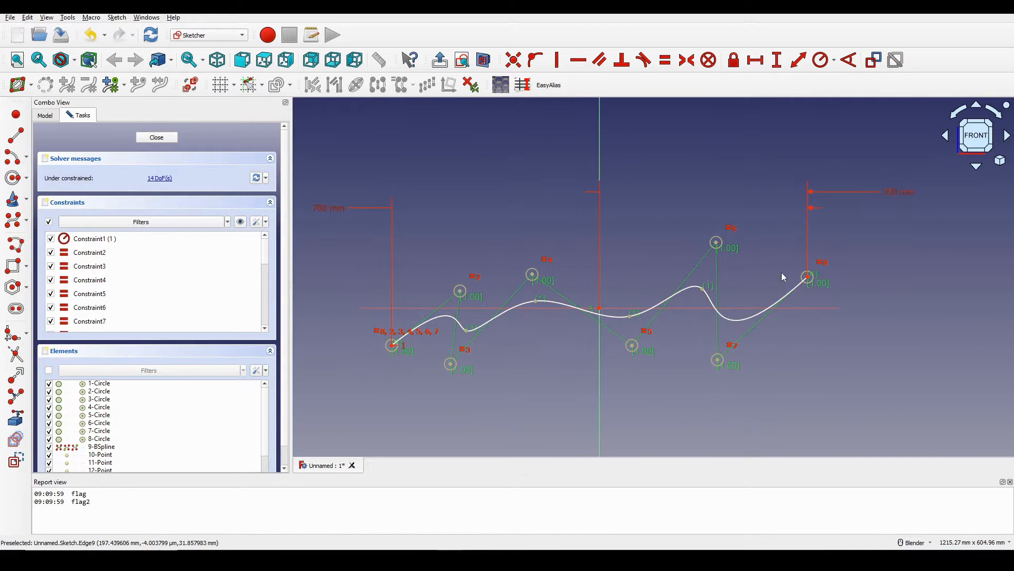
Step: Finish the wavy profile sketch and start a second sketch on the XZ-Plane with an offset of 250 mm
click(170, 141)
mouse_move(625, 258)
middle_down()
mouse_move(680, 290)
mouse_move(591, 296)
middle_up()
click(593, 306)
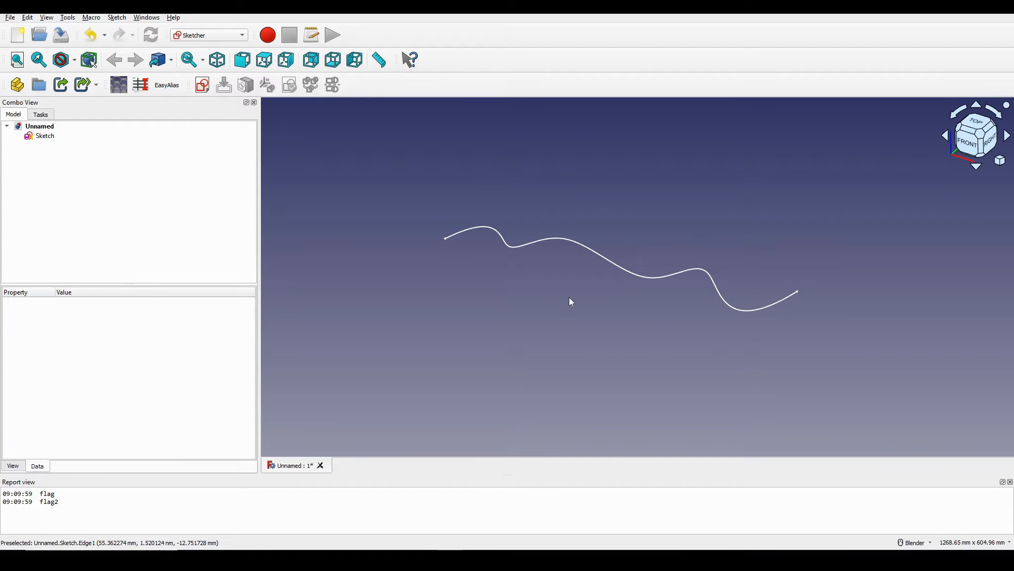
click(201, 89)
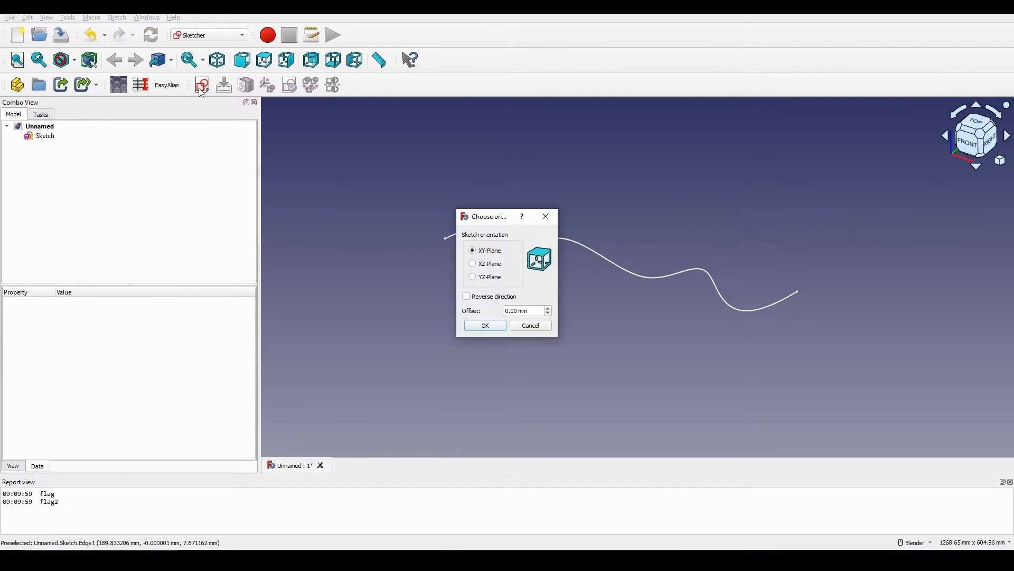
click(473, 263)
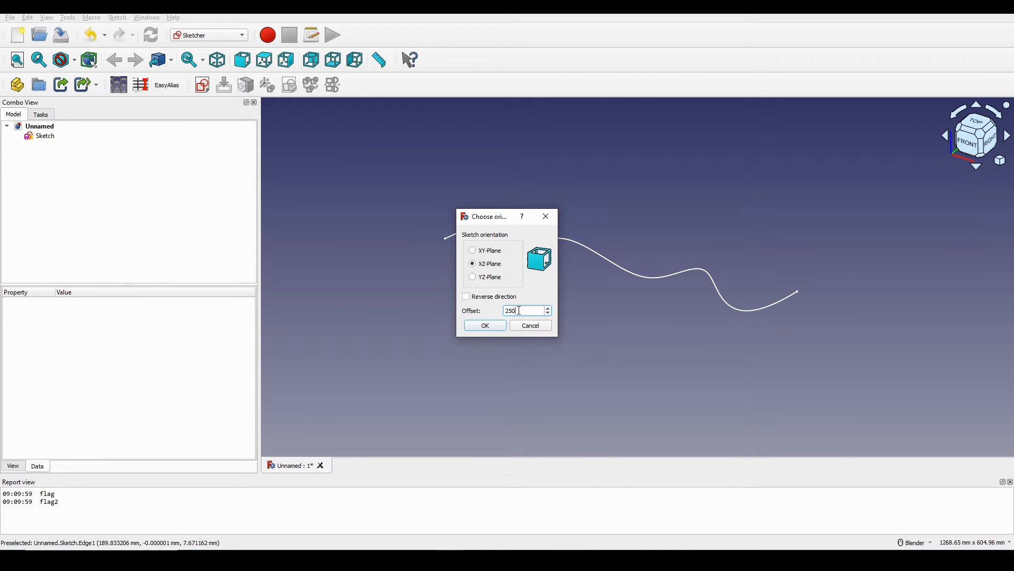
click(490, 324)
scroll(671, 296, up, 3)
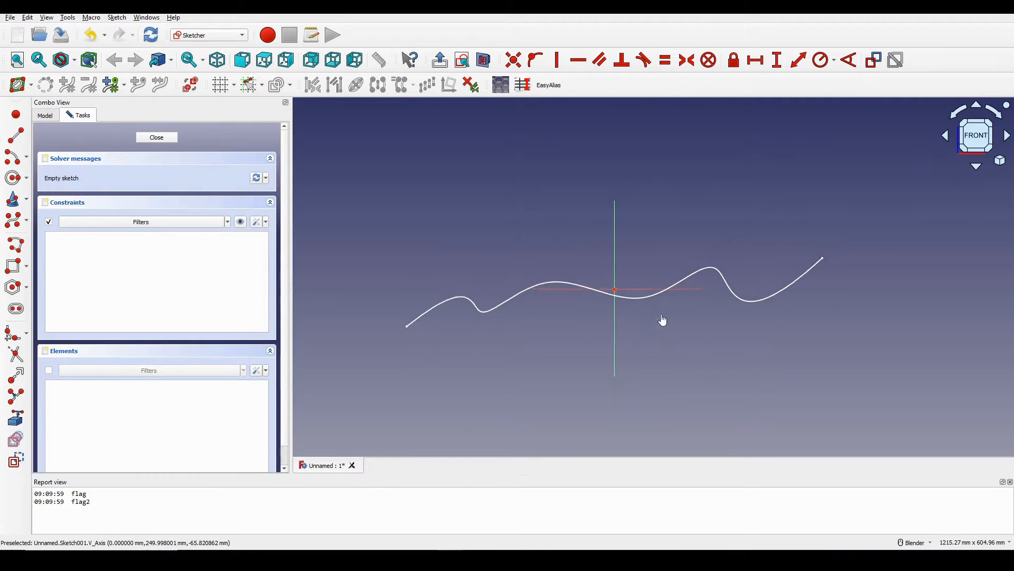
scroll(639, 319, down, 3)
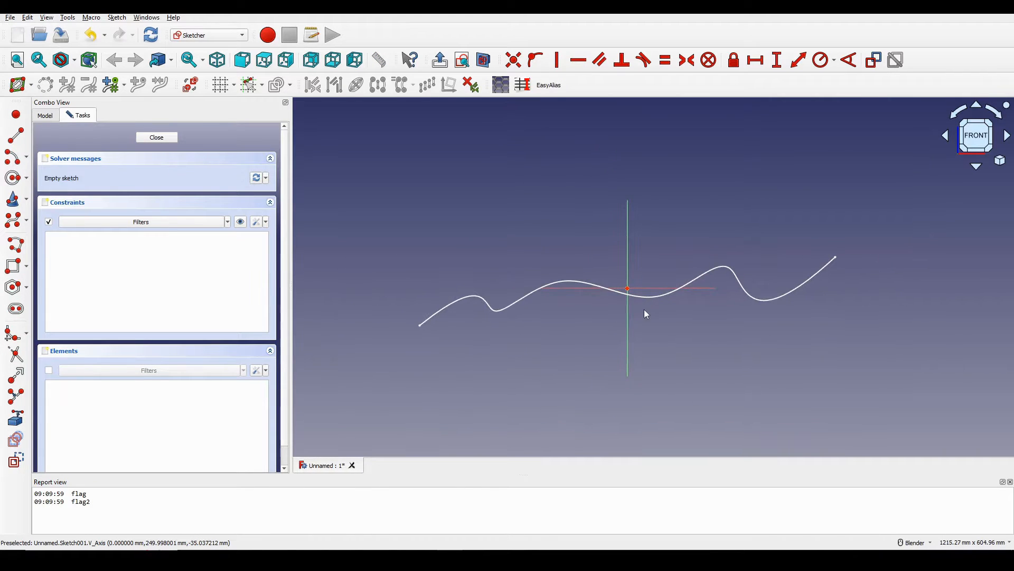
Step: Link the first sketch's wavy B-spline into the new sketch as external geometry
click(14, 421)
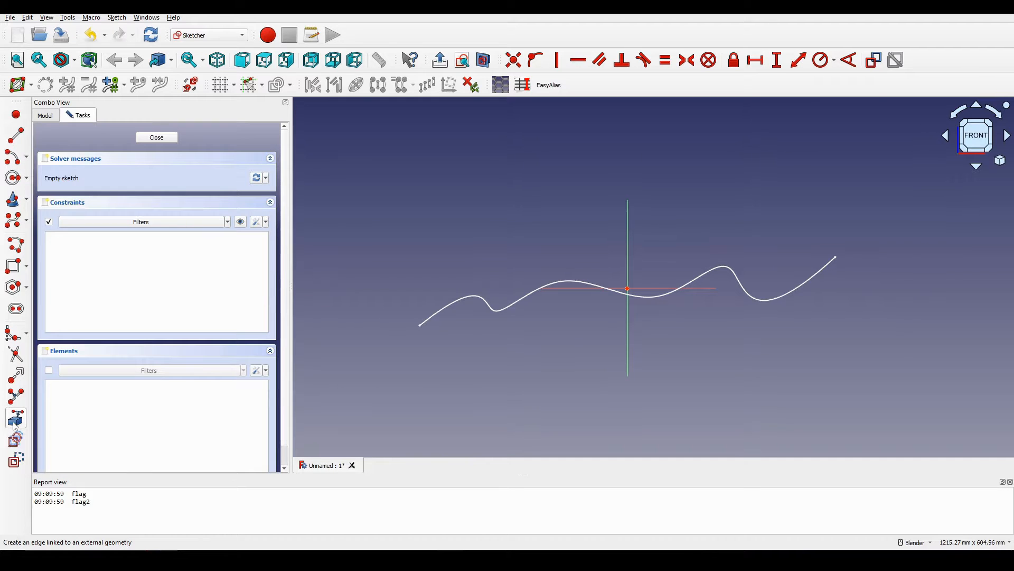
click(507, 316)
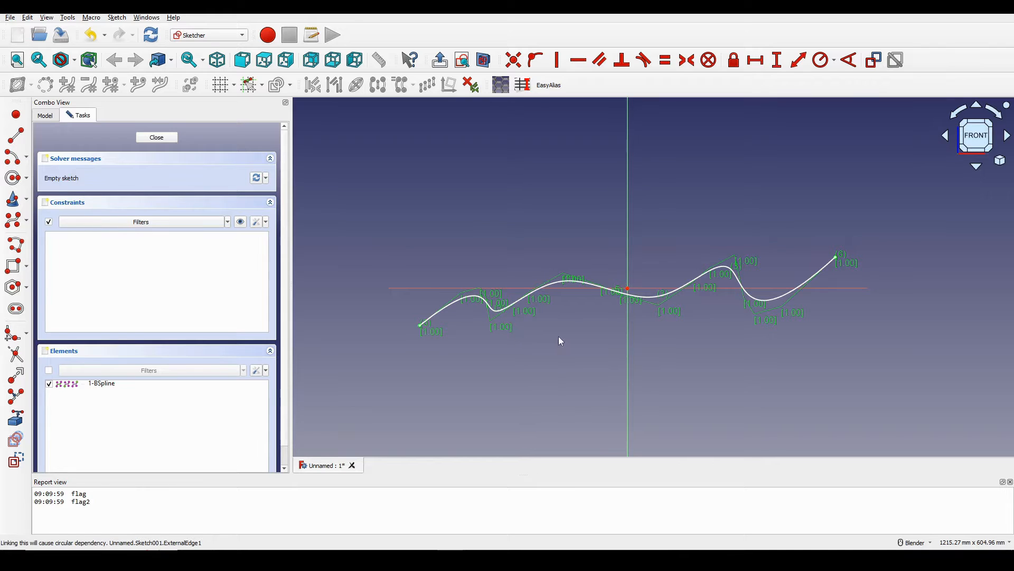
shift+middle_drag(559, 337, 544, 343)
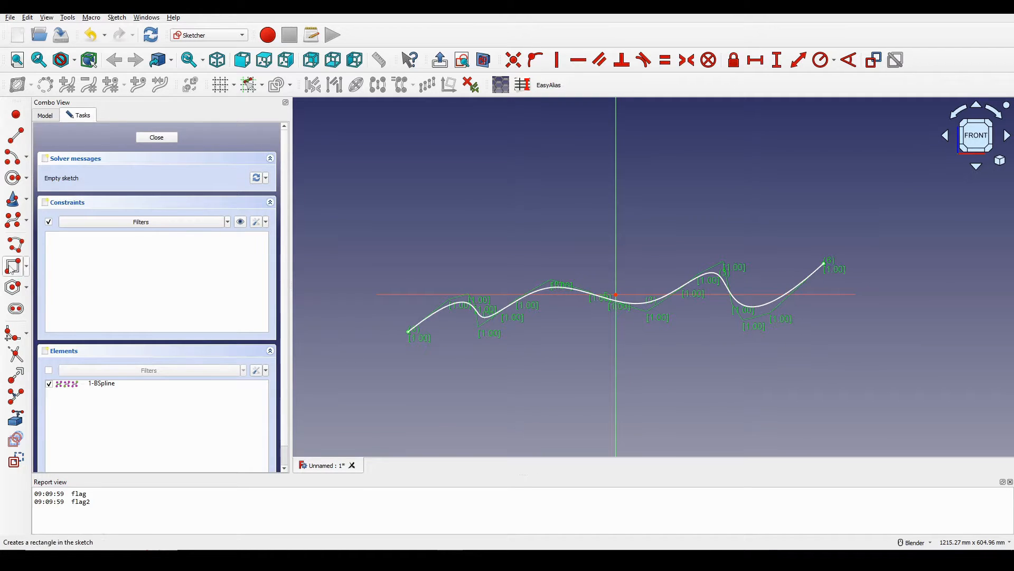
Step: Sketch a B-spline with eight control points above the linked curve, spanning its full width and ending below the horizontal axis on the right
click(13, 221)
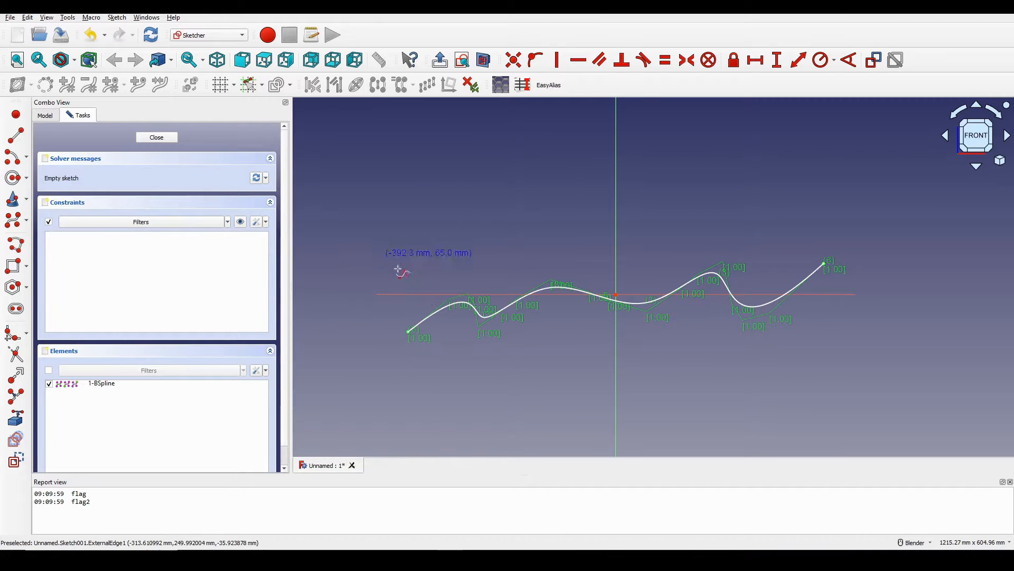
scroll(432, 323, up, 1)
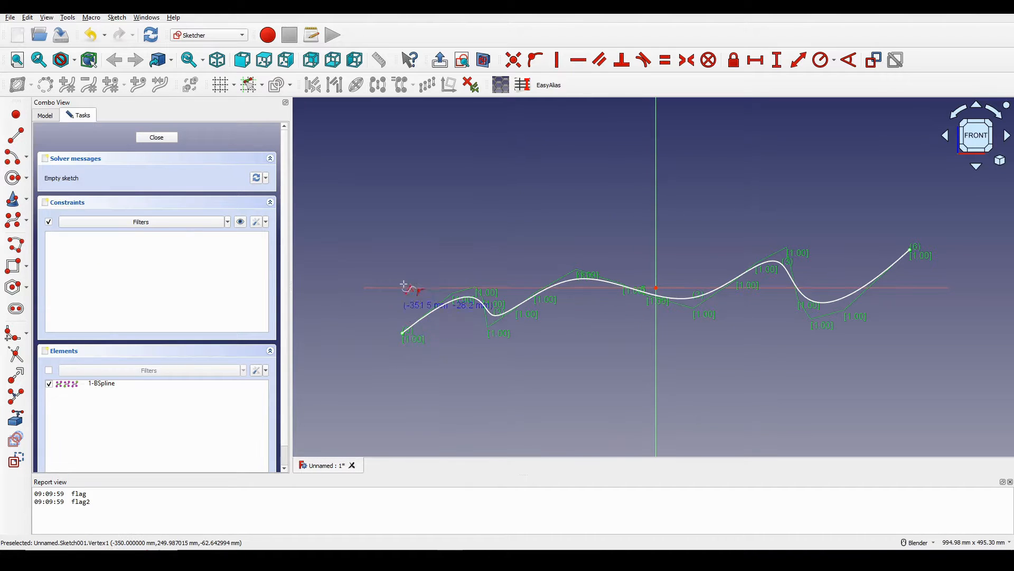
click(402, 252)
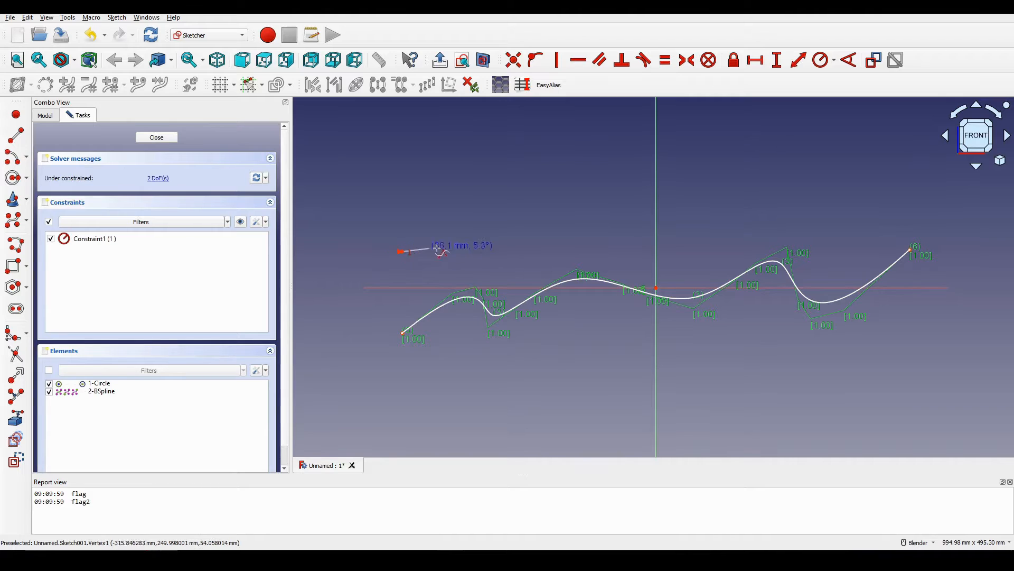
click(494, 247)
click(561, 243)
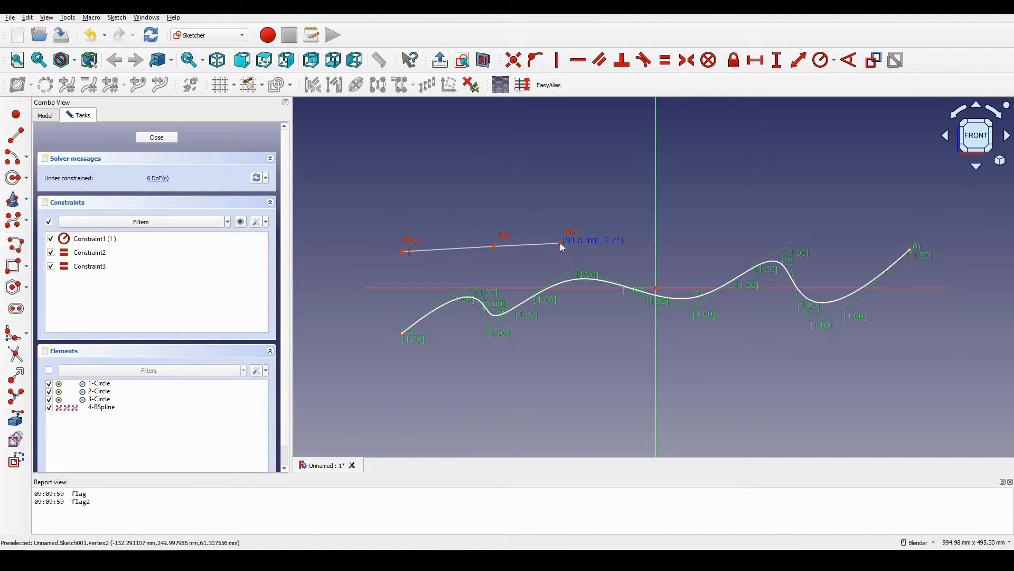
click(620, 246)
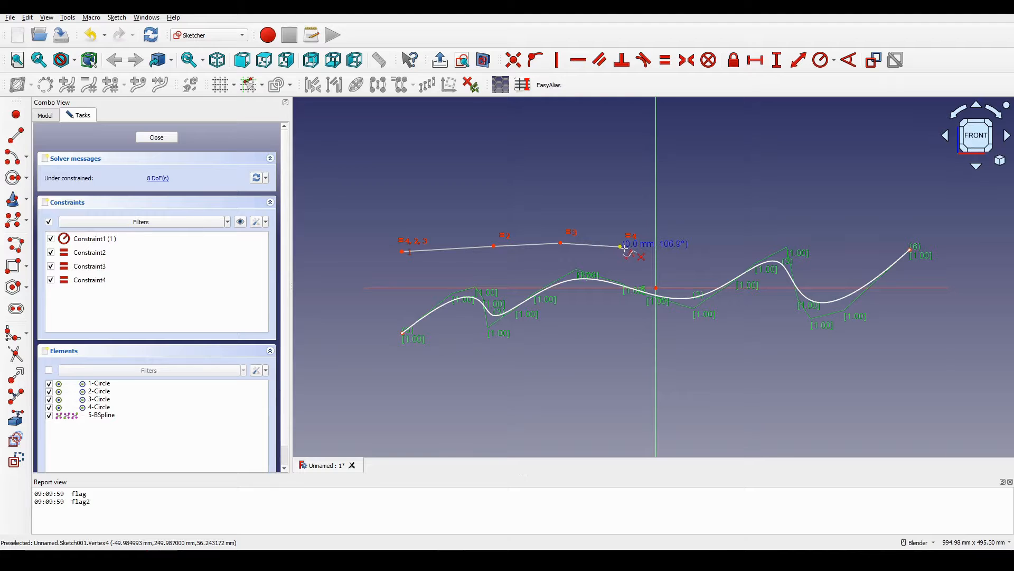
click(704, 253)
click(782, 231)
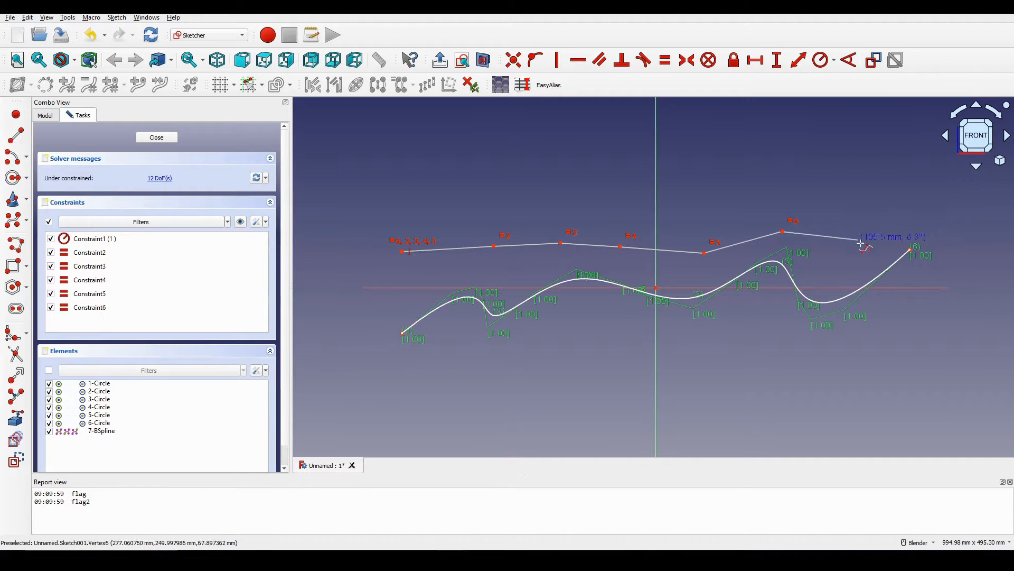
click(866, 248)
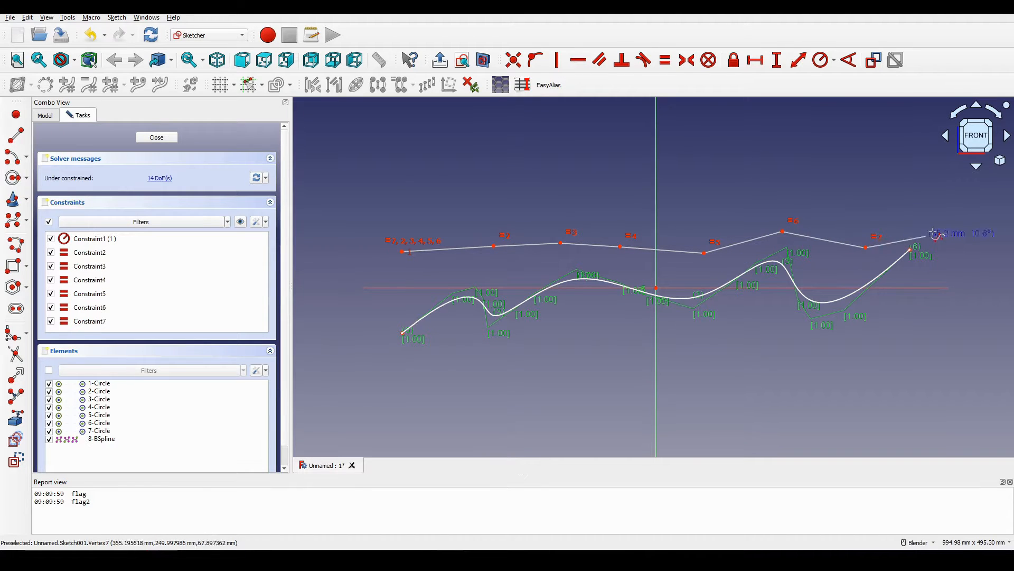
click(910, 324)
right_click(910, 324)
Step: Constrain the new B-spline's left endpoint vertically in line with the linked curve's left endpoint
scroll(886, 382, down, 1)
shift+middle_drag(886, 382, 759, 350)
shift+middle_click(443, 325)
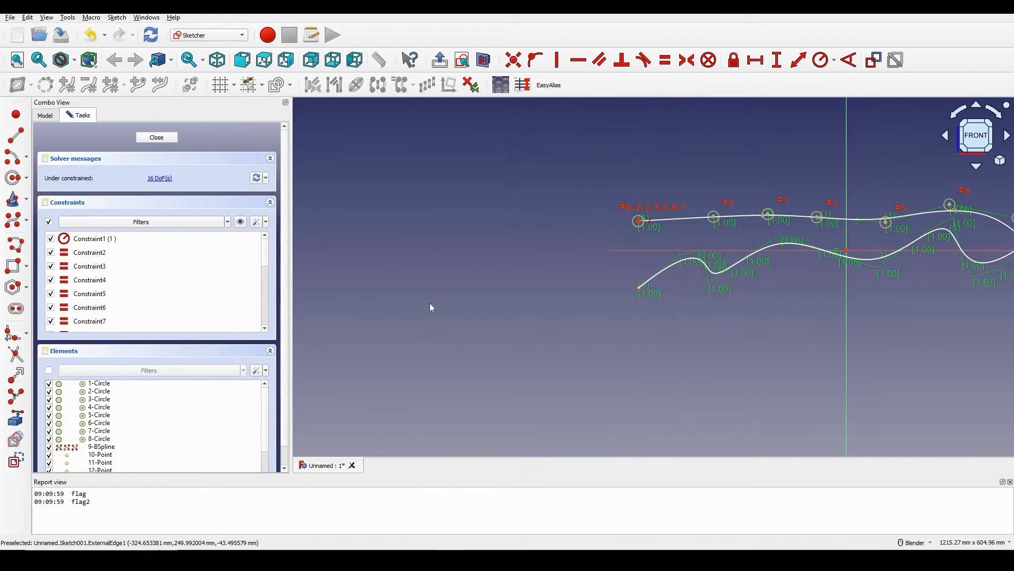
shift+middle_drag(663, 268, 461, 293)
click(438, 247)
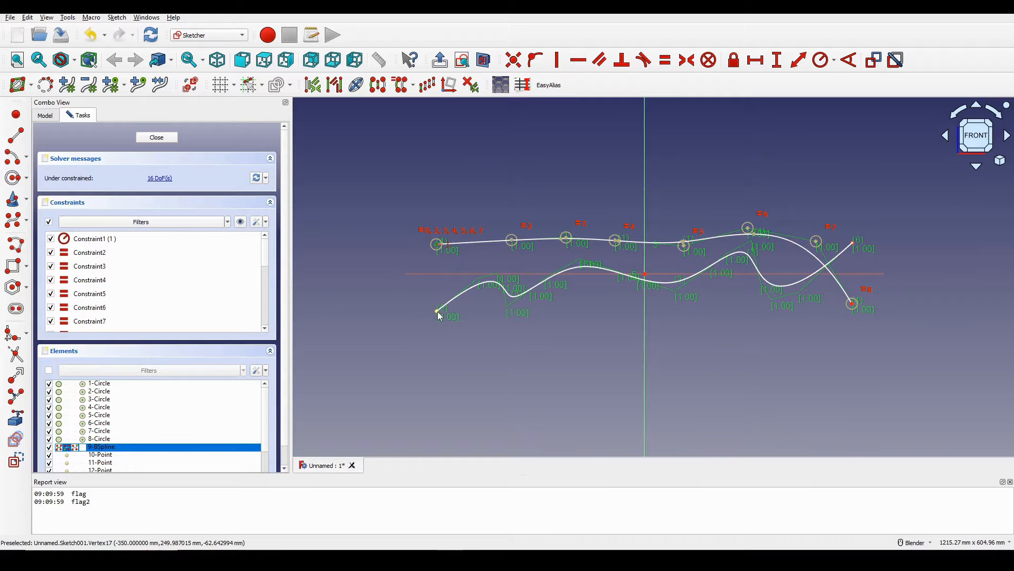
shift+middle_drag(509, 316, 481, 317)
key(v)
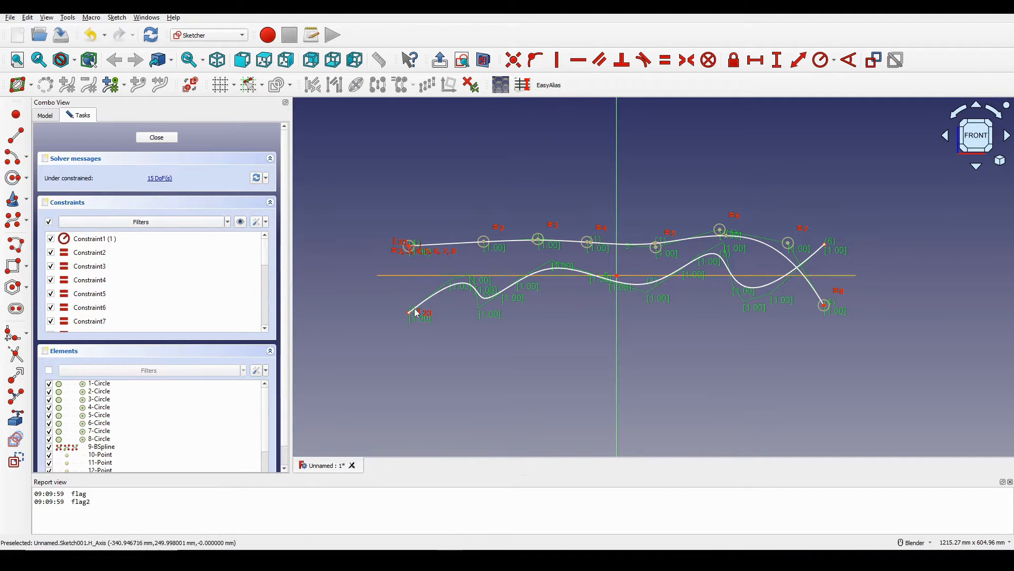
Step: Constrain the new B-spline's right endpoint vertically in line with the linked curve's right endpoint
scroll(493, 305, down, 2)
shift+middle_drag(622, 301, 465, 301)
scroll(555, 277, up, 2)
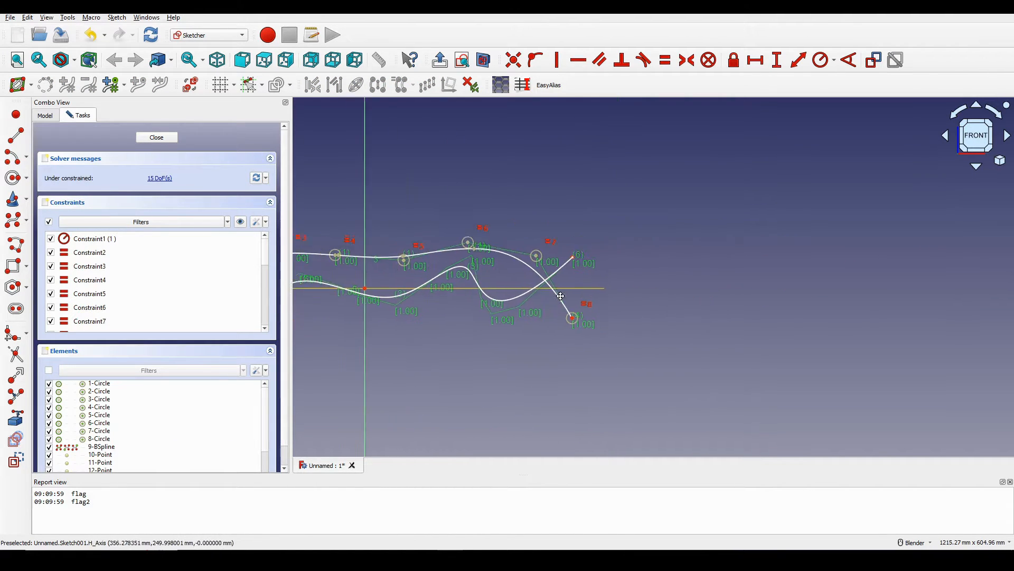
click(556, 257)
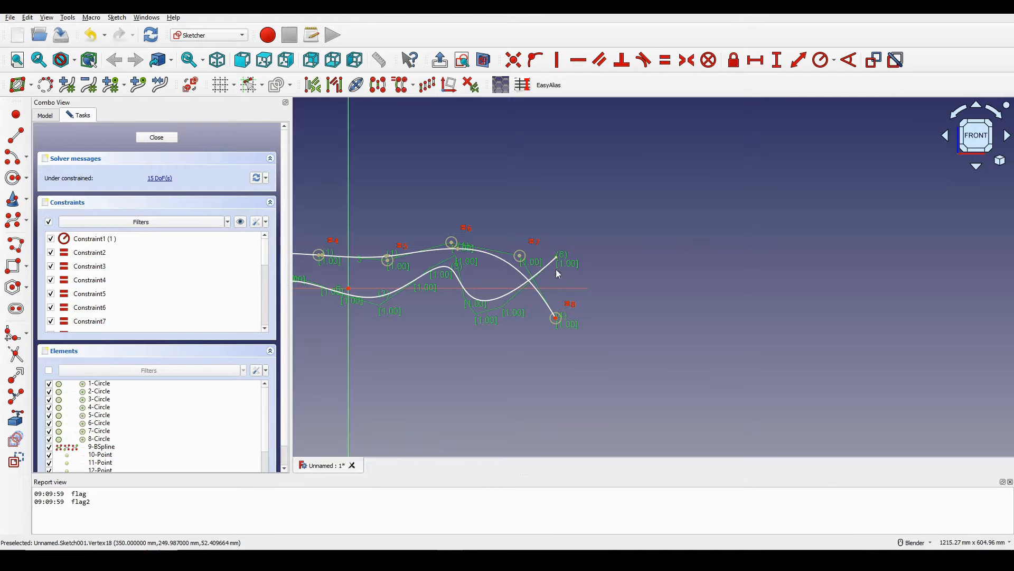
click(556, 318)
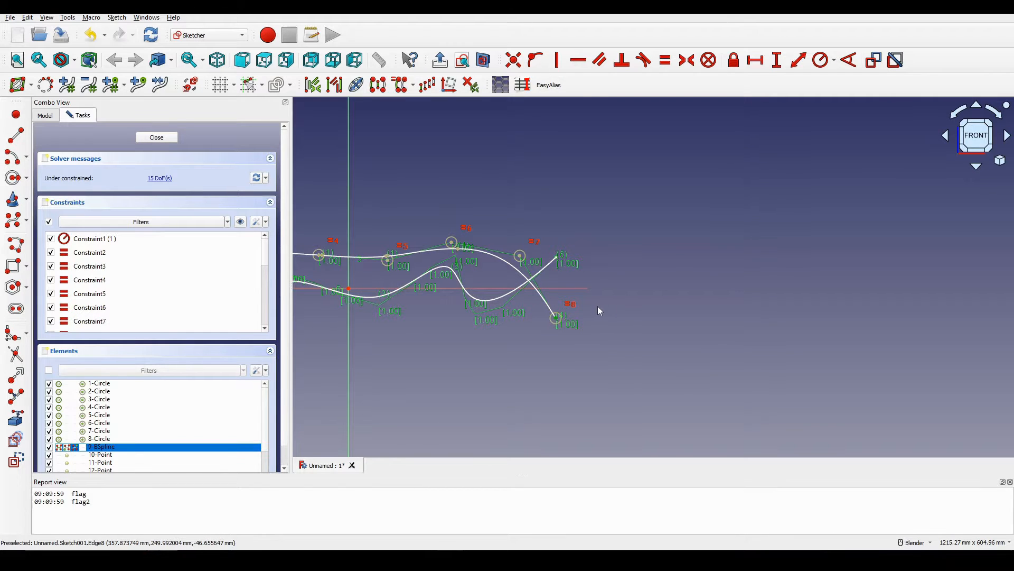
key(v)
scroll(598, 306, down, 4)
mouse_move(495, 296)
shift+middle_down()
mouse_move(523, 296)
mouse_move(511, 296)
shift+middle_up()
scroll(512, 296, up, 2)
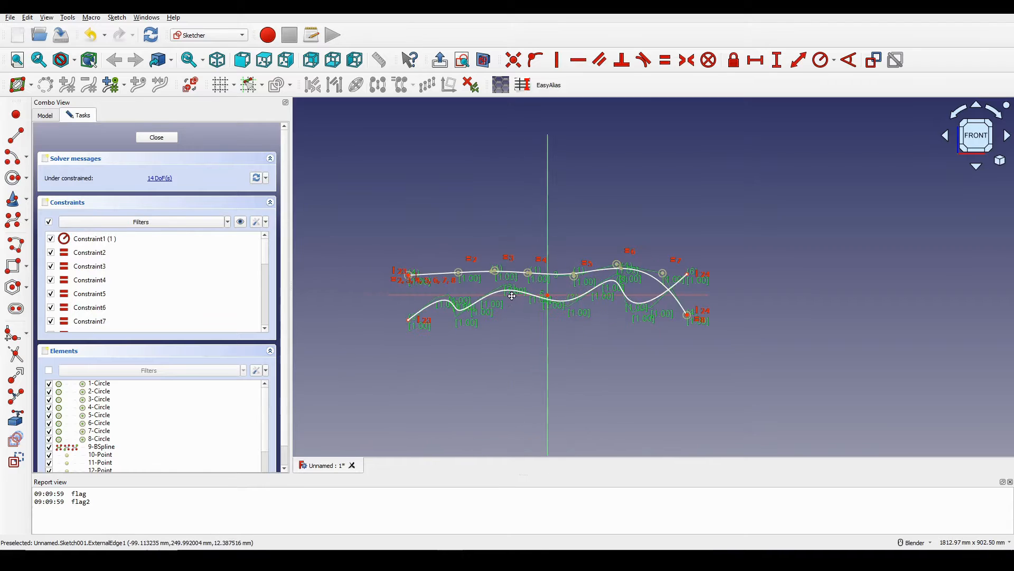
Step: Reshape the new B-spline into a wave, with its second and sixth control points below the horizontal axis and the other inner ones above it
scroll(512, 296, up, 2)
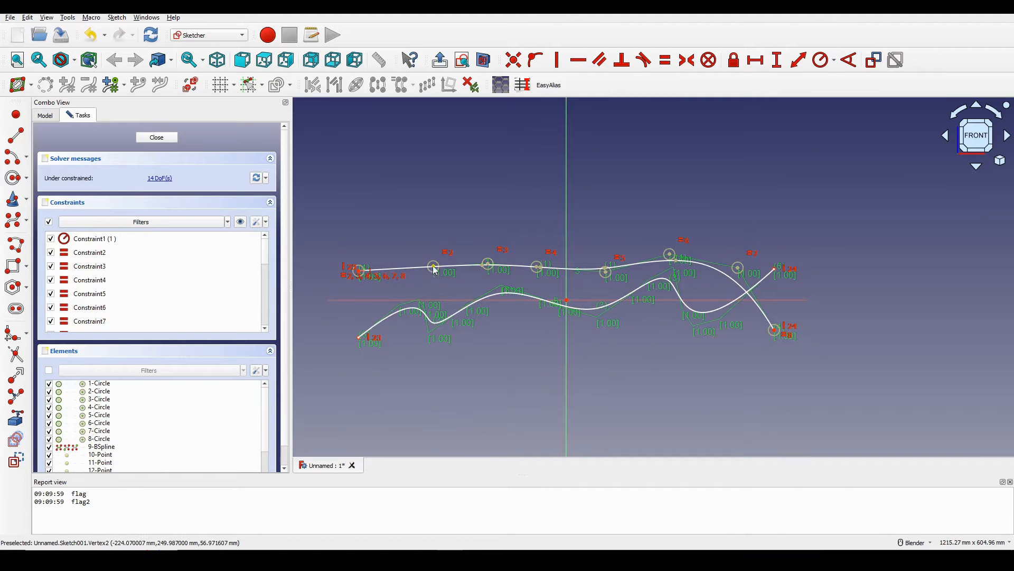
drag(433, 268, 417, 343)
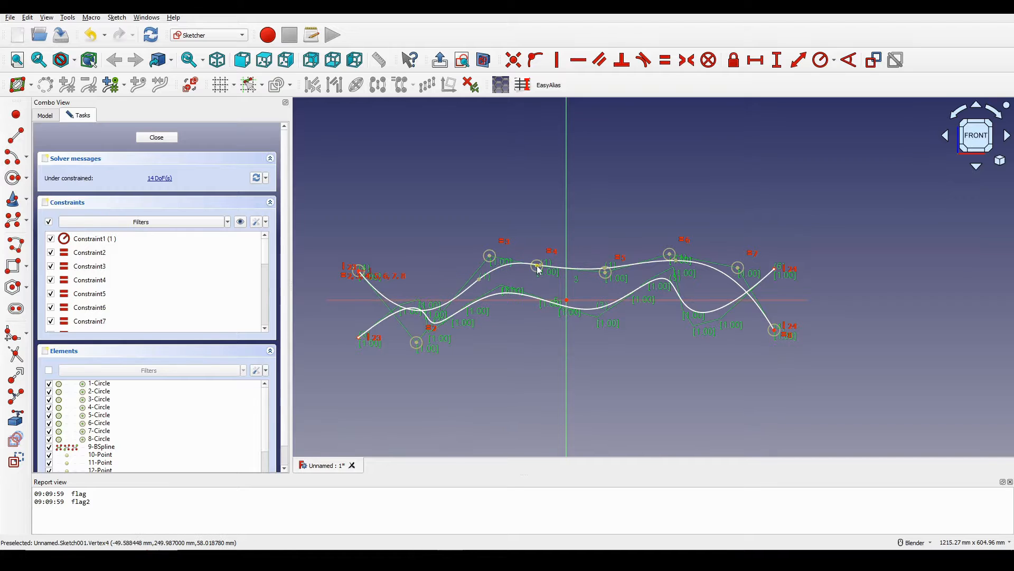
drag(539, 269, 529, 257)
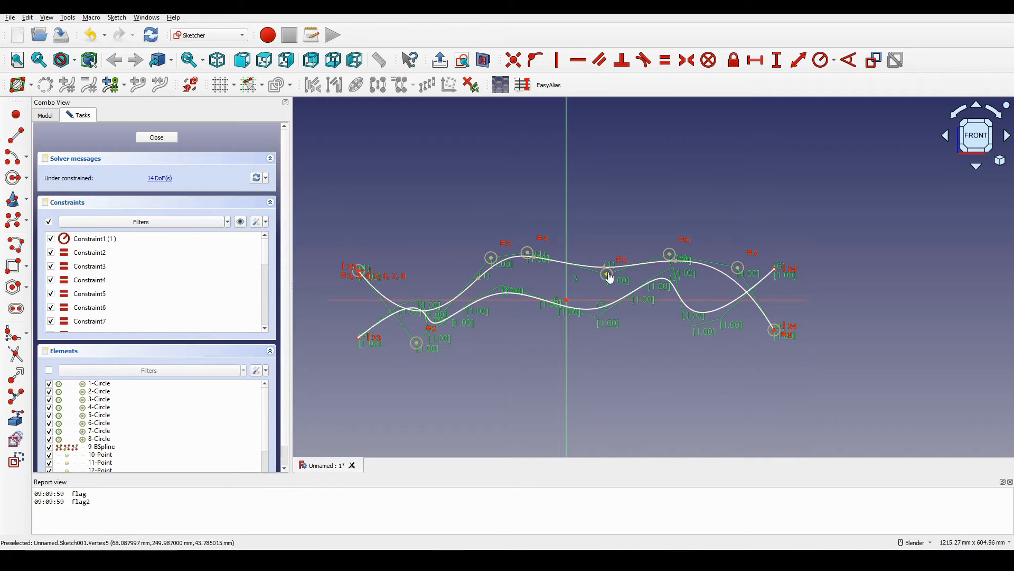
drag(609, 277, 581, 280)
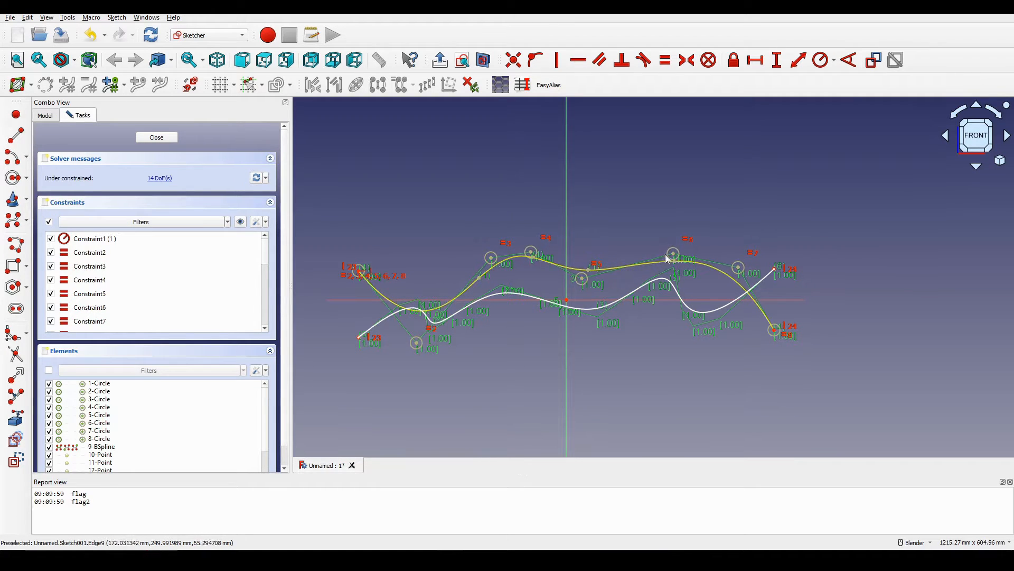
mouse_move(674, 254)
mouse_down()
mouse_move(655, 267)
mouse_move(612, 215)
mouse_move(572, 210)
mouse_move(624, 302)
mouse_move(641, 359)
mouse_move(613, 370)
mouse_up()
shift+middle_drag(482, 351, 509, 334)
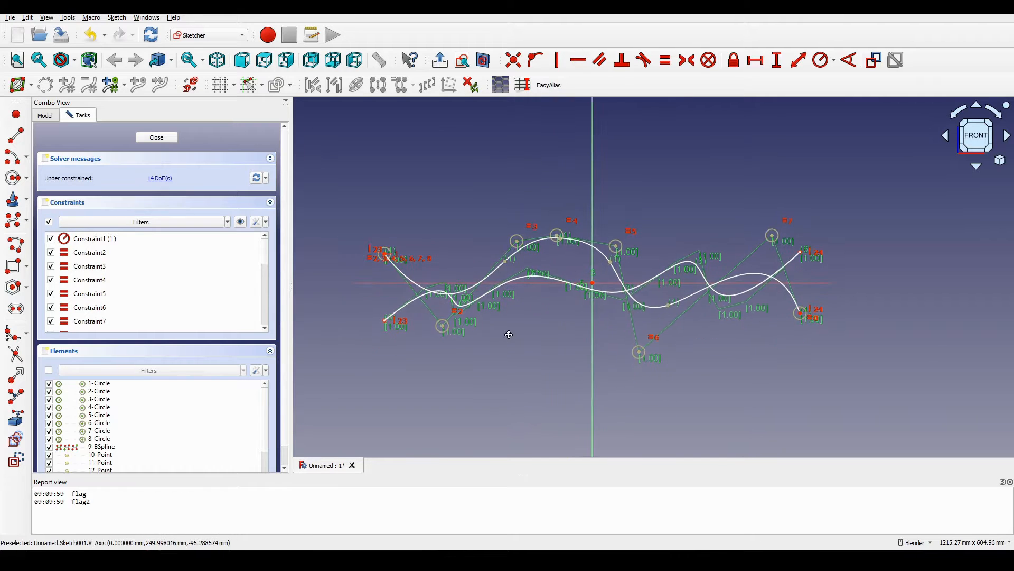
Step: Finish editing the sketch on the 250 mm offset plane and view both wavy curves in 3D
click(157, 137)
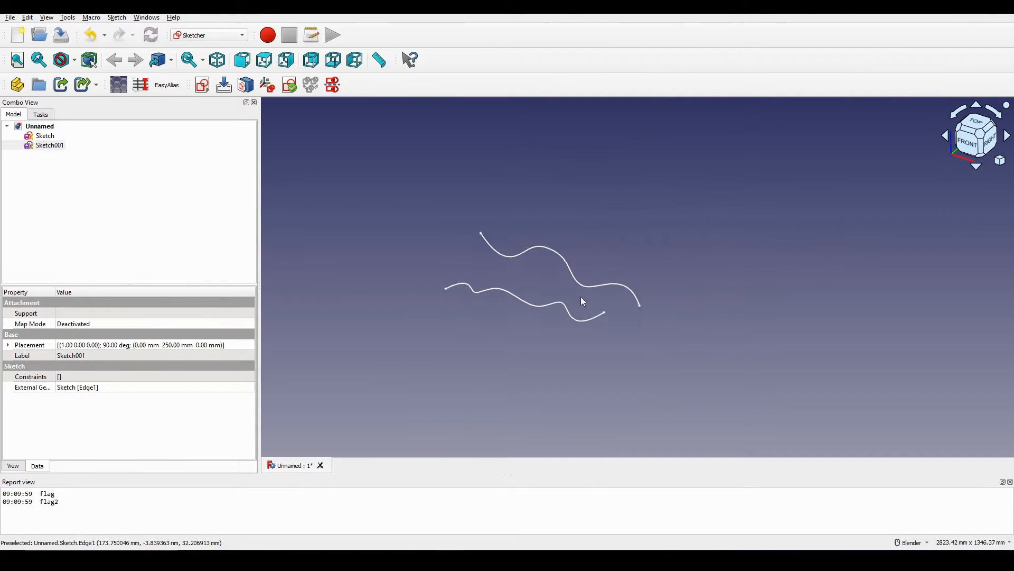
scroll(582, 301, up, 1)
mouse_move(553, 259)
middle_down()
mouse_move(560, 269)
mouse_move(517, 287)
mouse_move(566, 276)
mouse_move(578, 315)
middle_up()
click(687, 259)
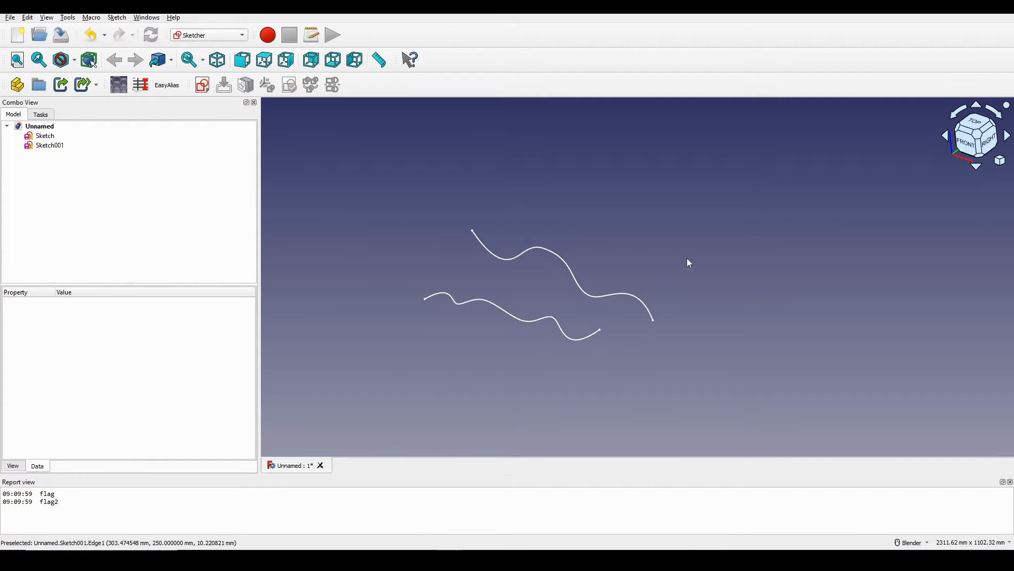
shift+middle_drag(634, 267, 658, 249)
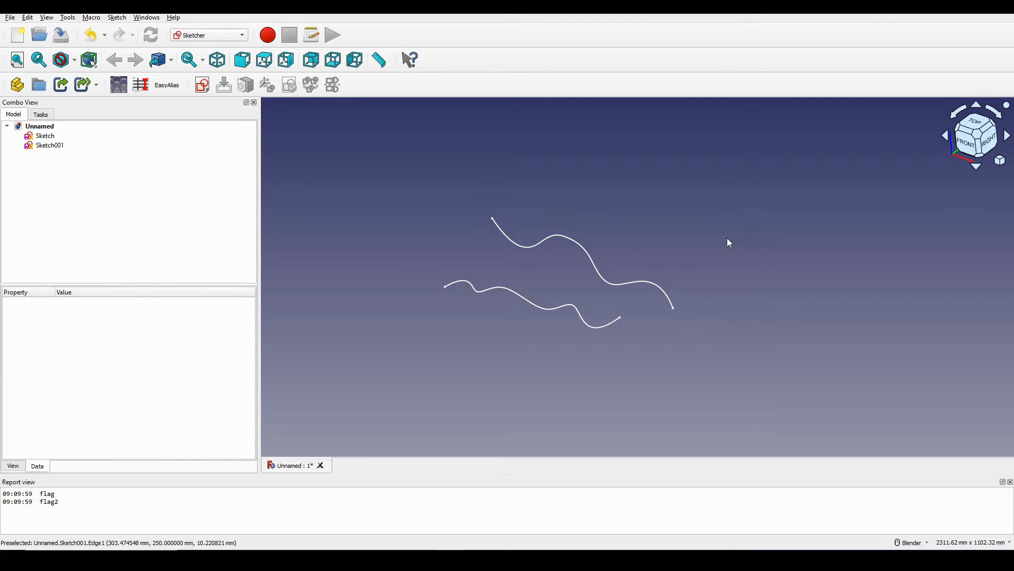
Step: Create a new sketch on the XZ plane with an offset of 500 mm
click(203, 86)
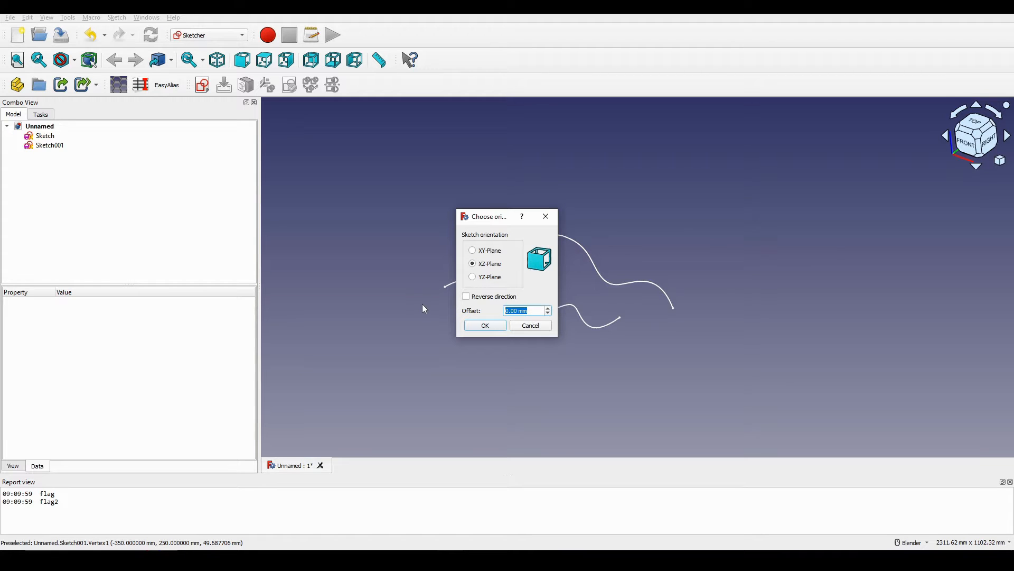
text(500)
click(484, 324)
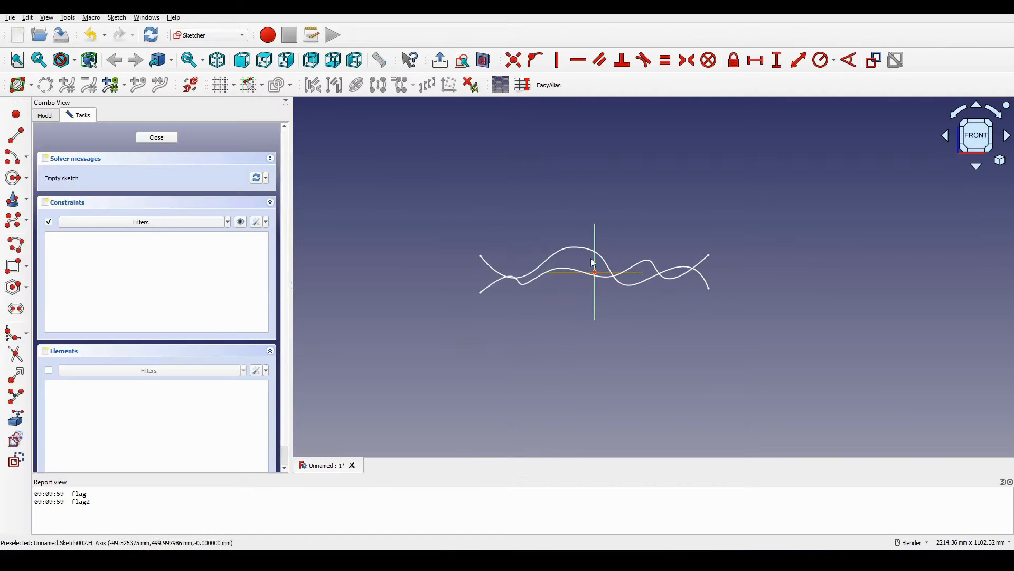
Step: Link the first sketch's wavy curve into the new sketch as external geometry
scroll(597, 262, up, 5)
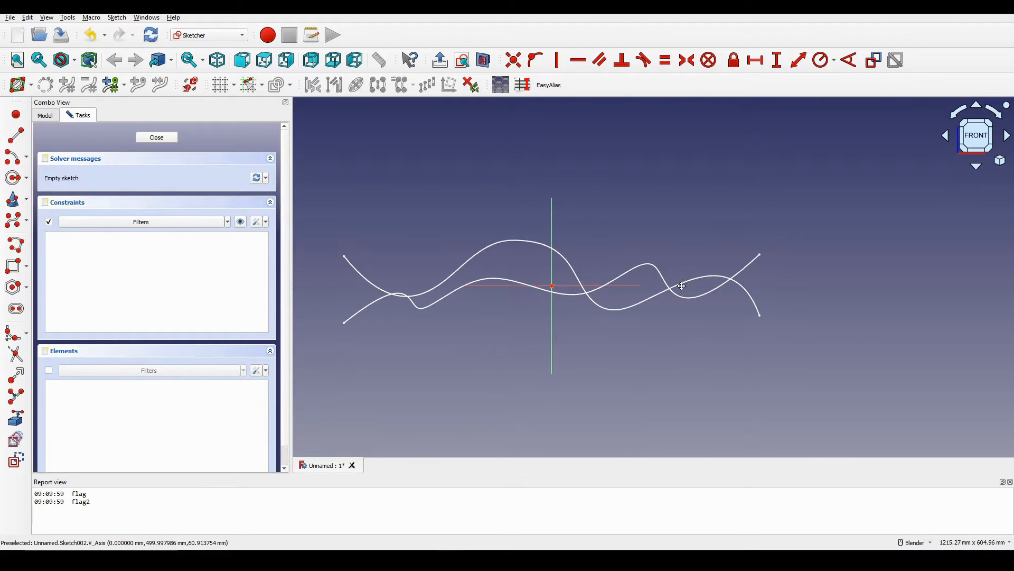
click(17, 421)
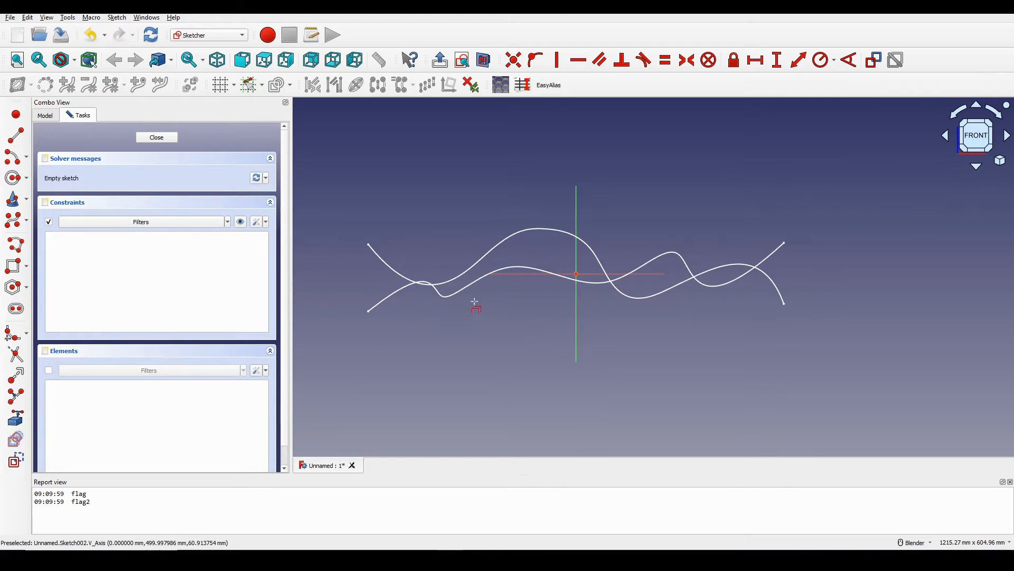
click(518, 267)
shift+middle_drag(521, 328, 514, 313)
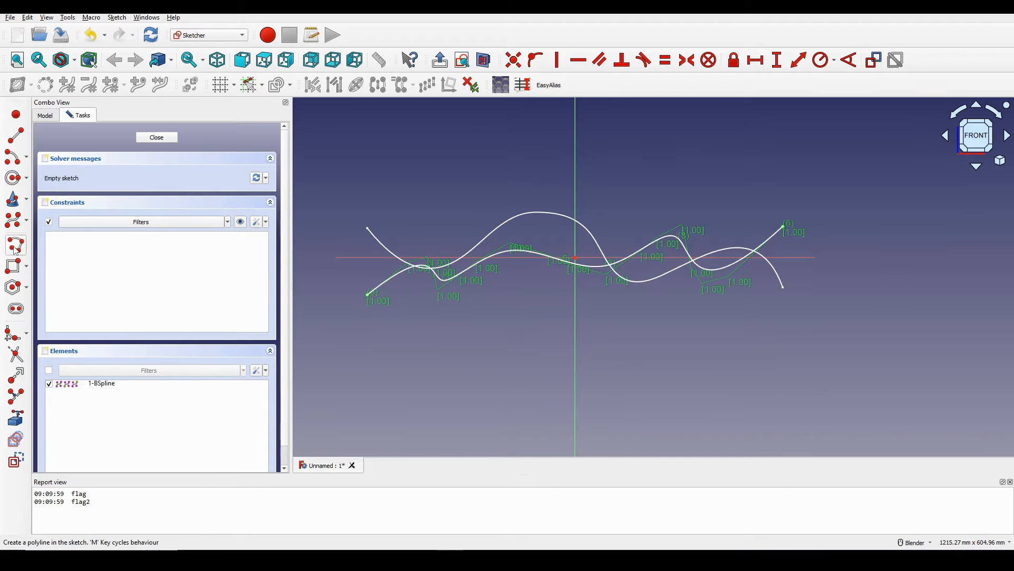
Step: Sketch a B-spline with nine control points across the linked curve's full width, starting and ending below the horizontal axis
click(13, 219)
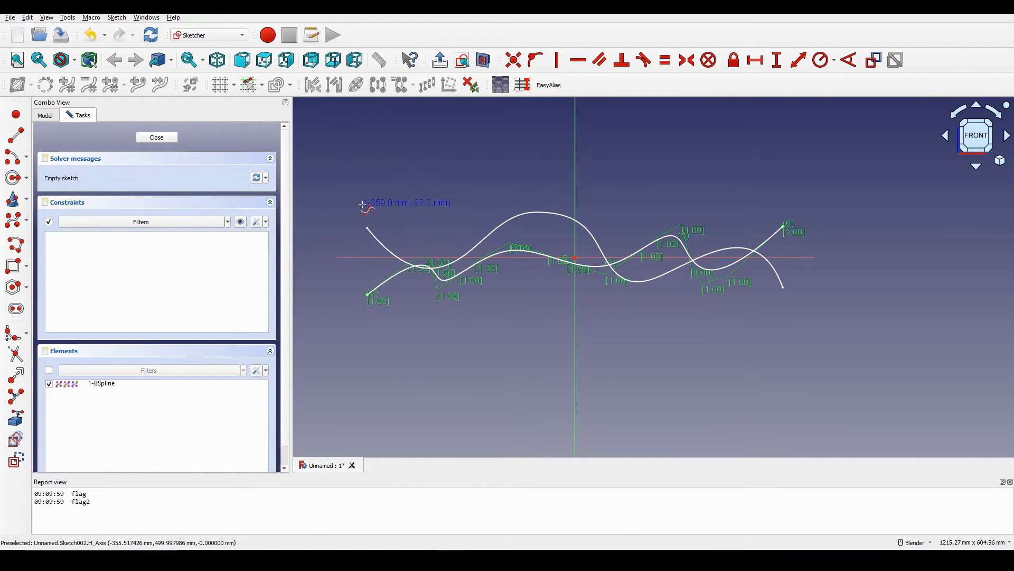
click(368, 268)
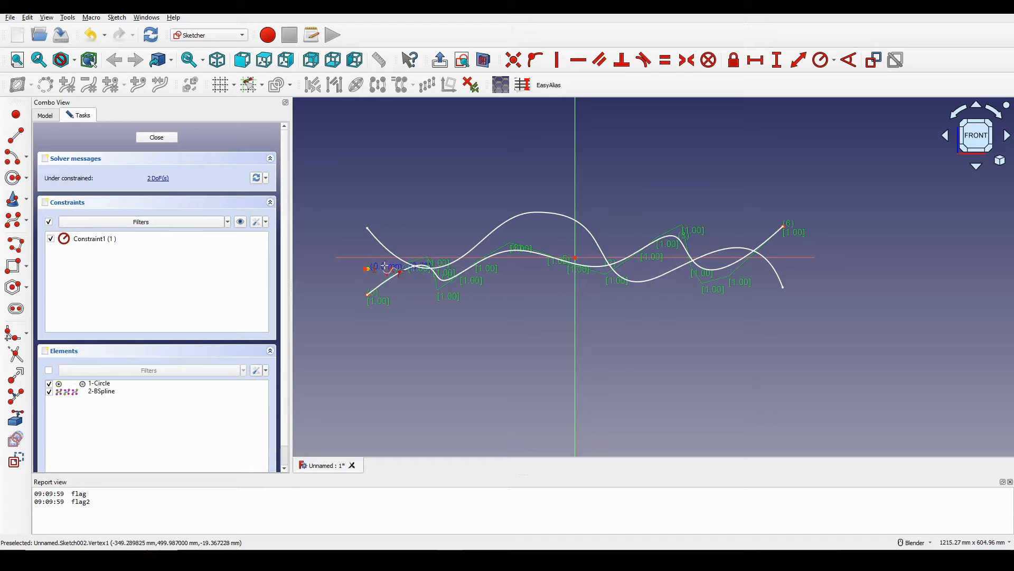
click(438, 240)
click(496, 213)
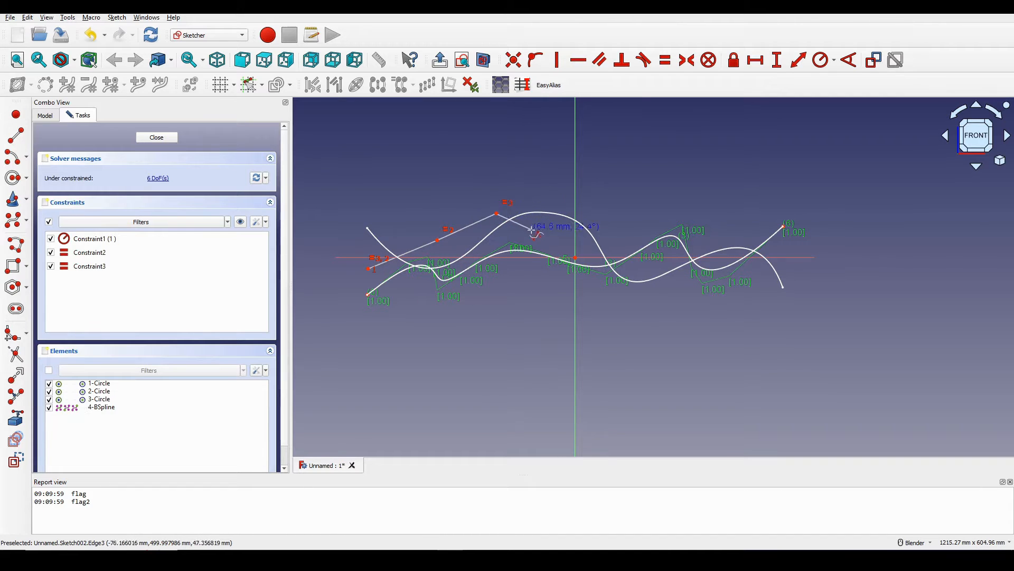
click(533, 233)
click(564, 285)
click(632, 292)
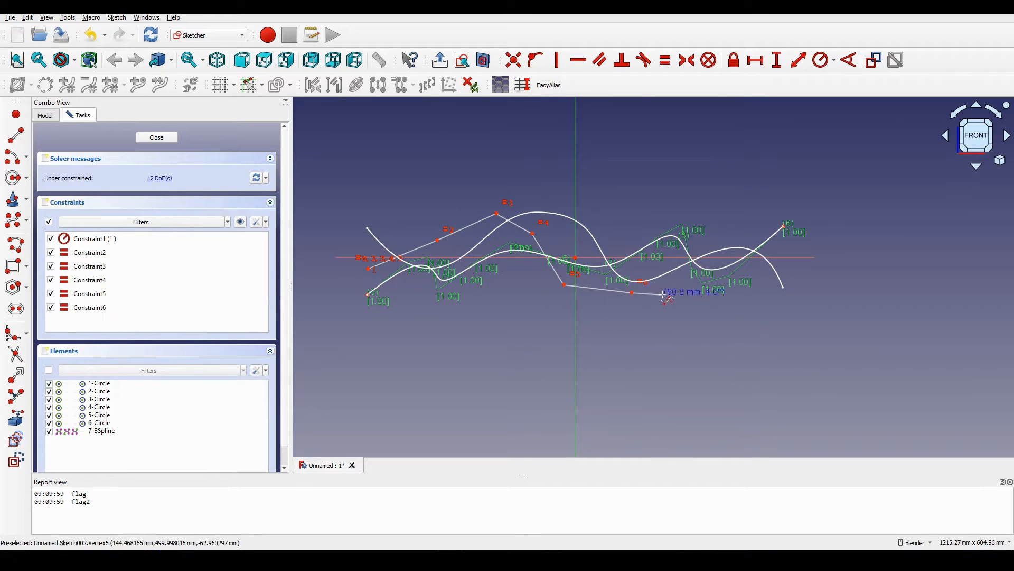
click(698, 298)
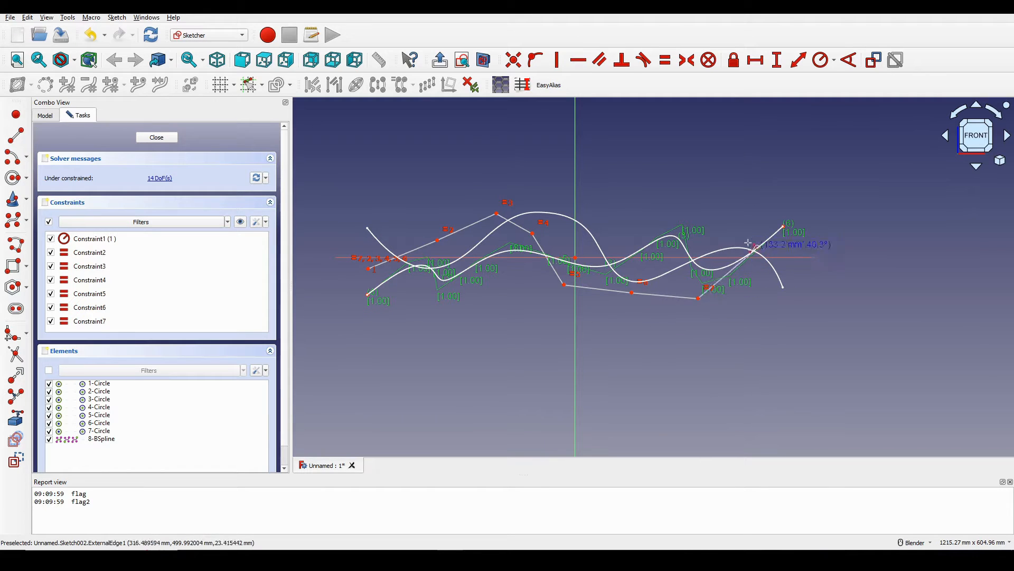
click(750, 222)
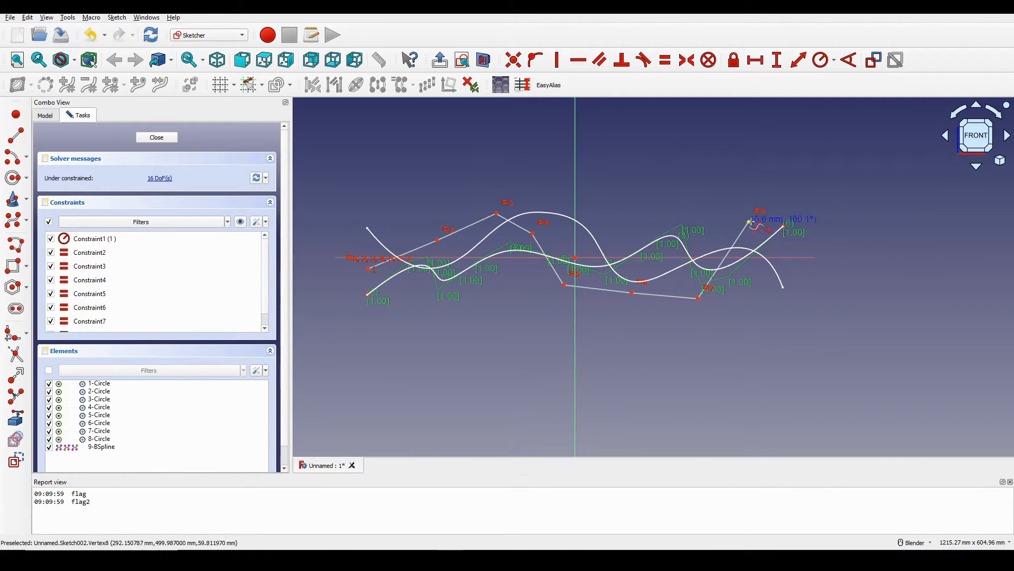
click(785, 299)
right_click(785, 299)
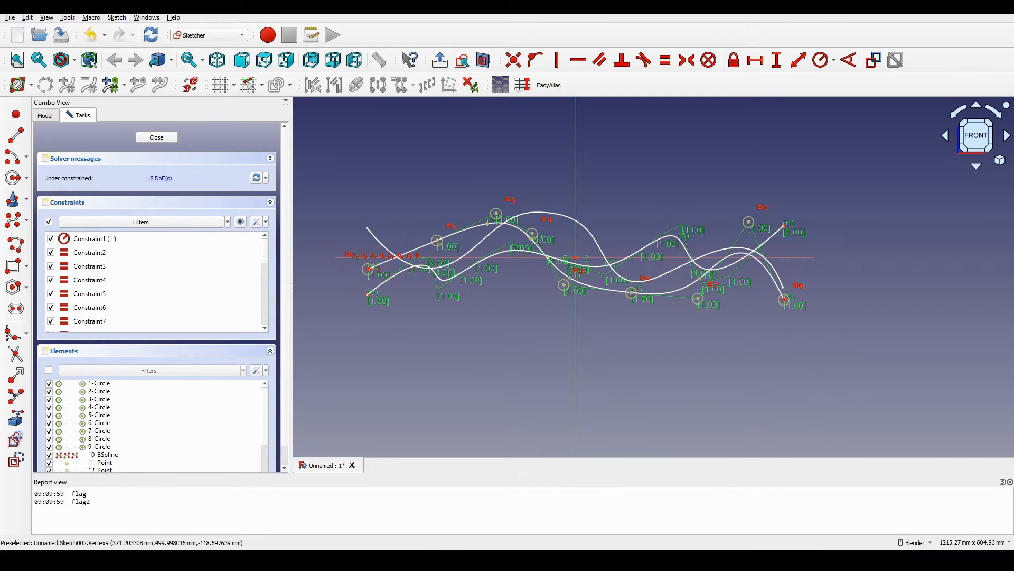
Step: Raise the new B-spline's second control point and constrain its left endpoint vertically in line with the linked curve's left endpoint
scroll(501, 227, up, 1)
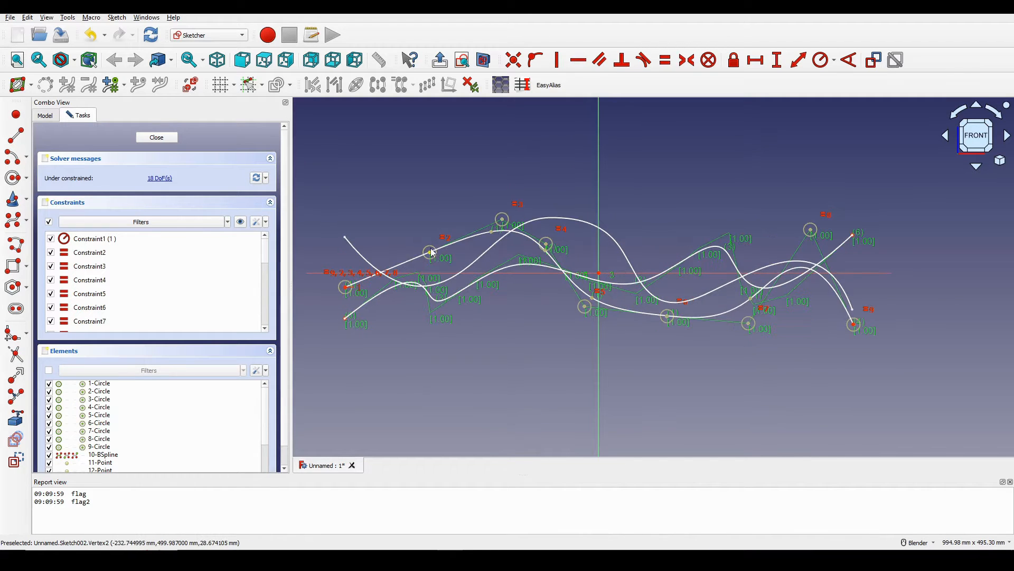
drag(433, 253, 405, 230)
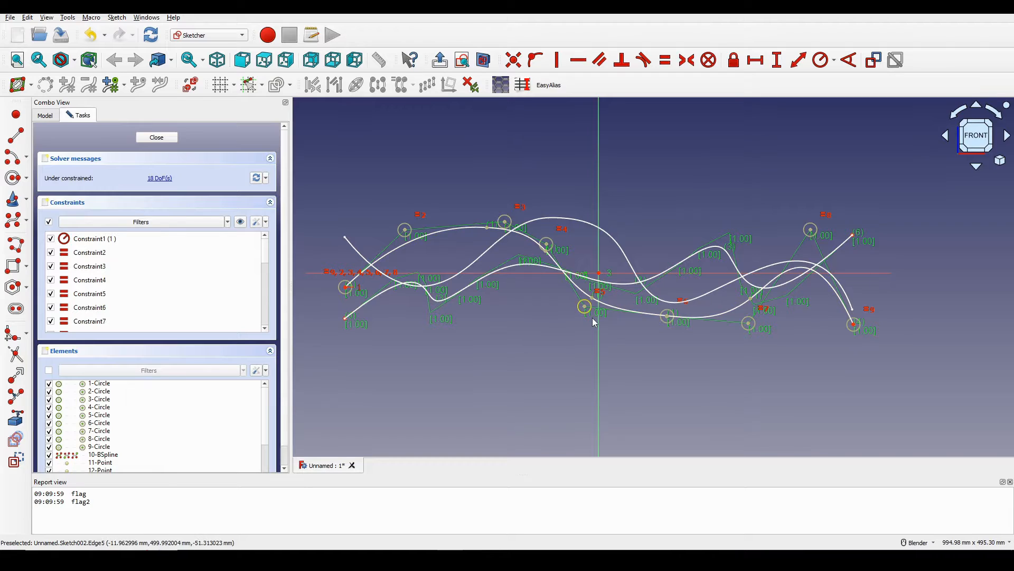
shift+middle_drag(592, 318, 628, 307)
scroll(515, 301, up, 1)
shift+middle_drag(502, 299, 568, 295)
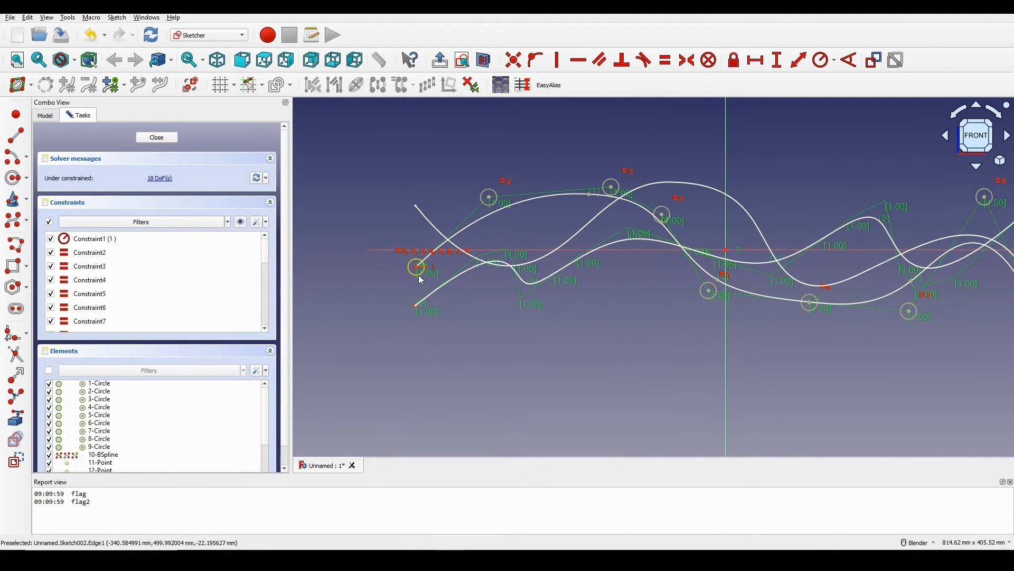
click(417, 270)
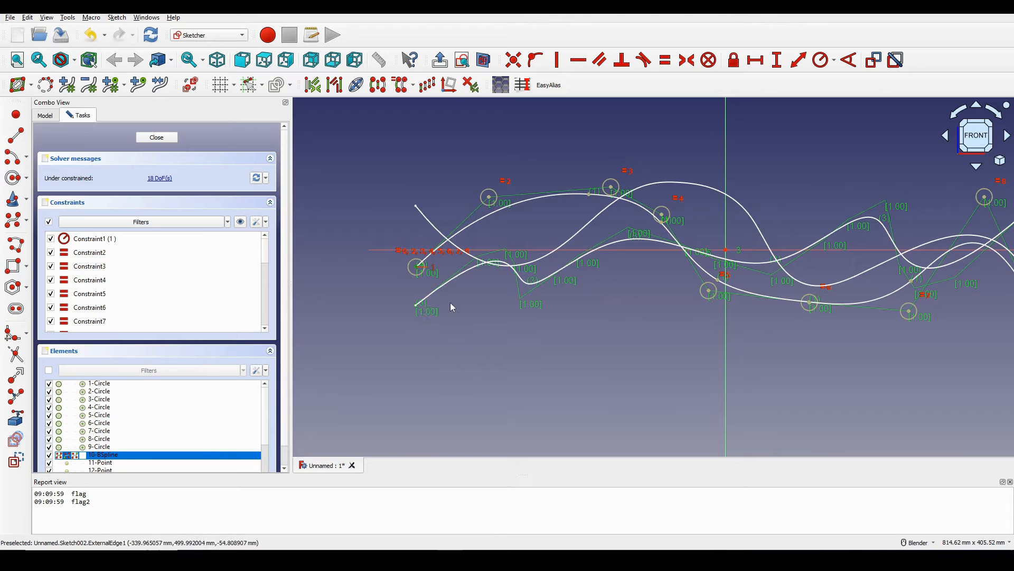
key(shift+o)
Step: Constrain the nine-point B-spline's right endpoint vertically in line with the linked curve's right endpoint
scroll(461, 302, down, 5)
shift+middle_drag(737, 284, 630, 281)
scroll(603, 283, up, 3)
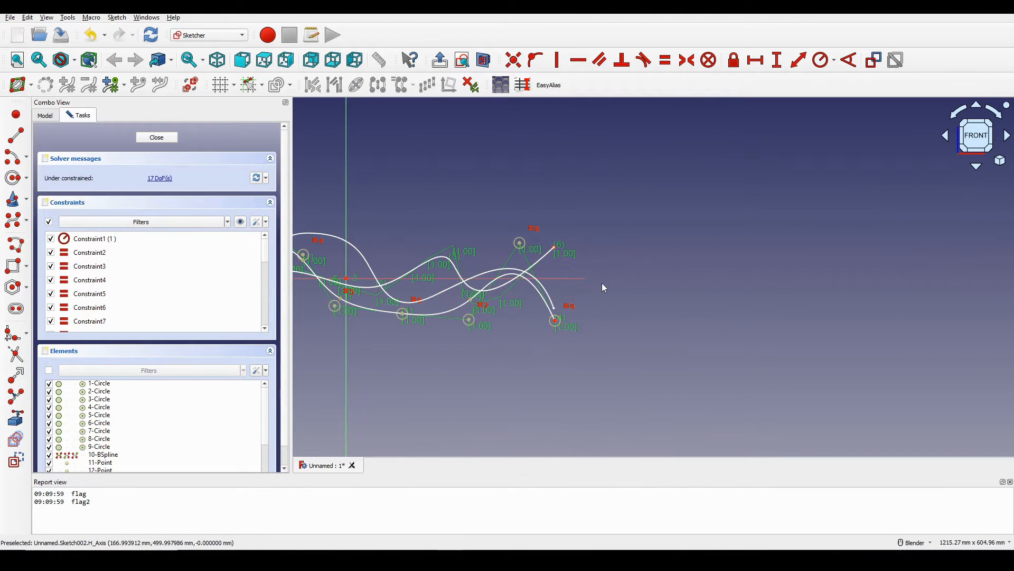
scroll(547, 297, up, 5)
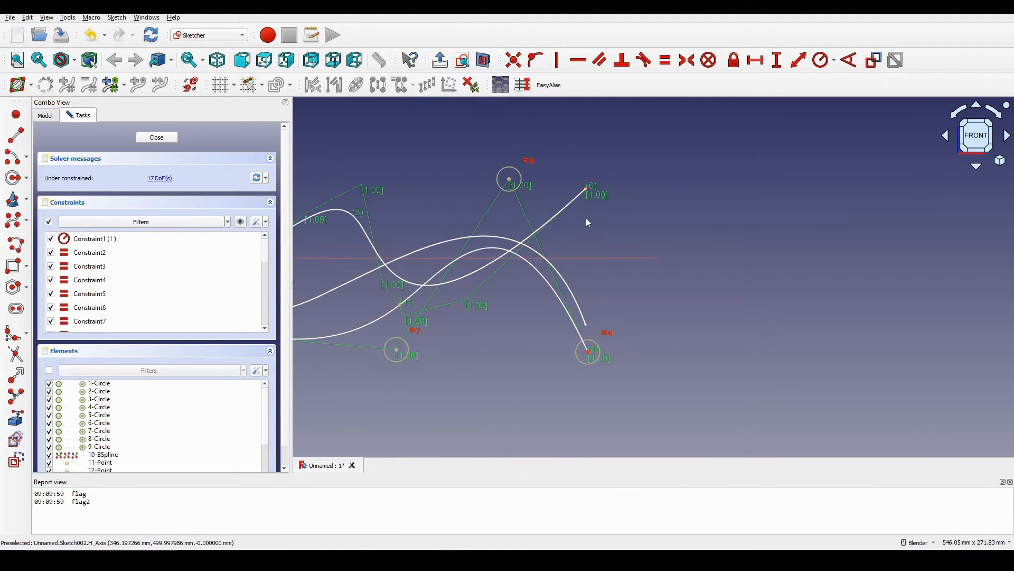
click(586, 190)
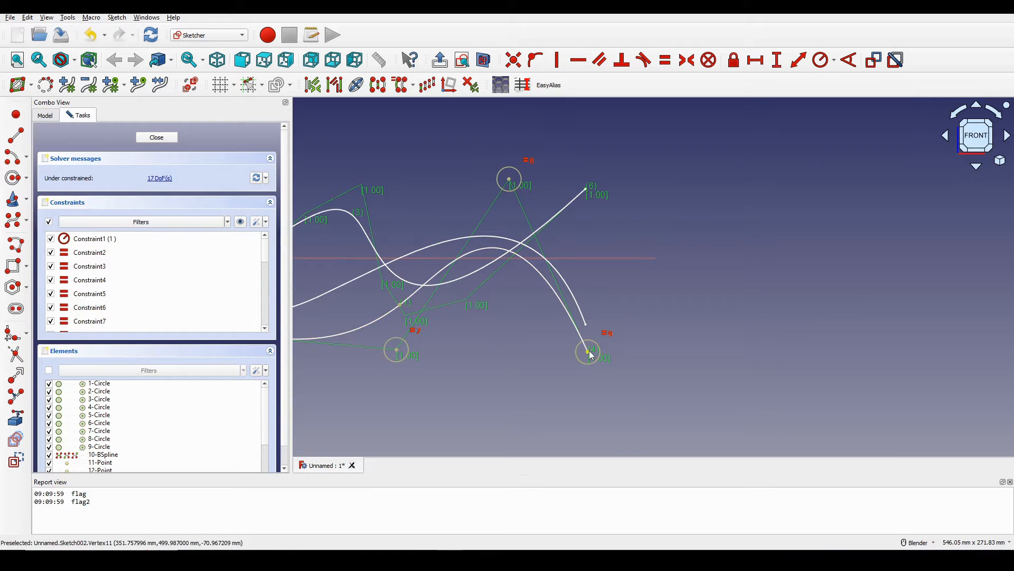
click(588, 351)
key(v)
Step: Raise the seventh control point above the horizontal axis, shift the fifth slightly left, lower the third below the axis, and finish the sketch
scroll(650, 335, down, 6)
mouse_move(585, 333)
shift+middle_down()
mouse_move(655, 323)
mouse_move(613, 333)
shift+middle_up()
scroll(655, 323, up, 2)
drag(678, 332, 683, 264)
mouse_move(764, 335)
mouse_down()
mouse_move(761, 349)
mouse_move(764, 337)
mouse_up()
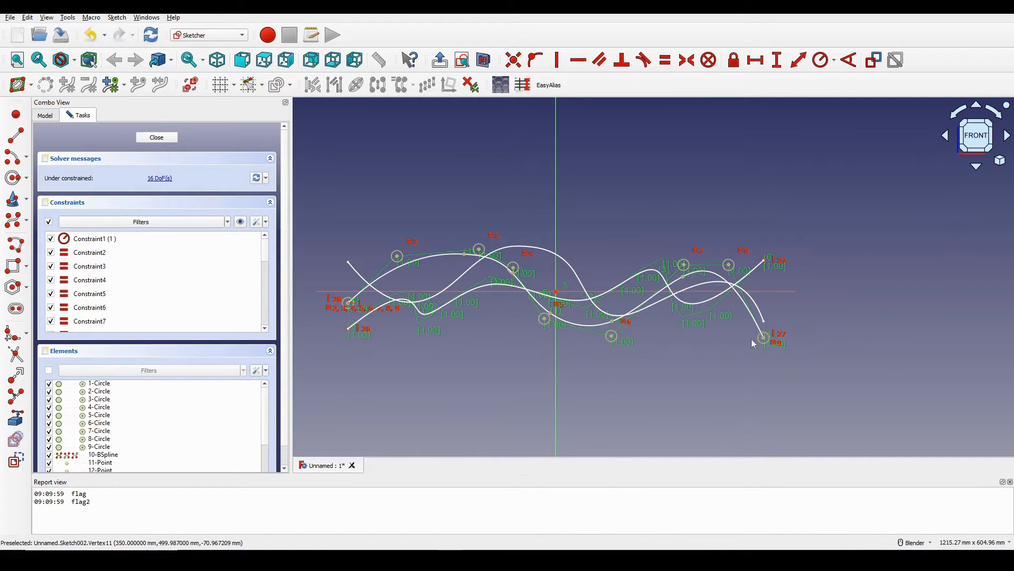
drag(544, 320, 526, 328)
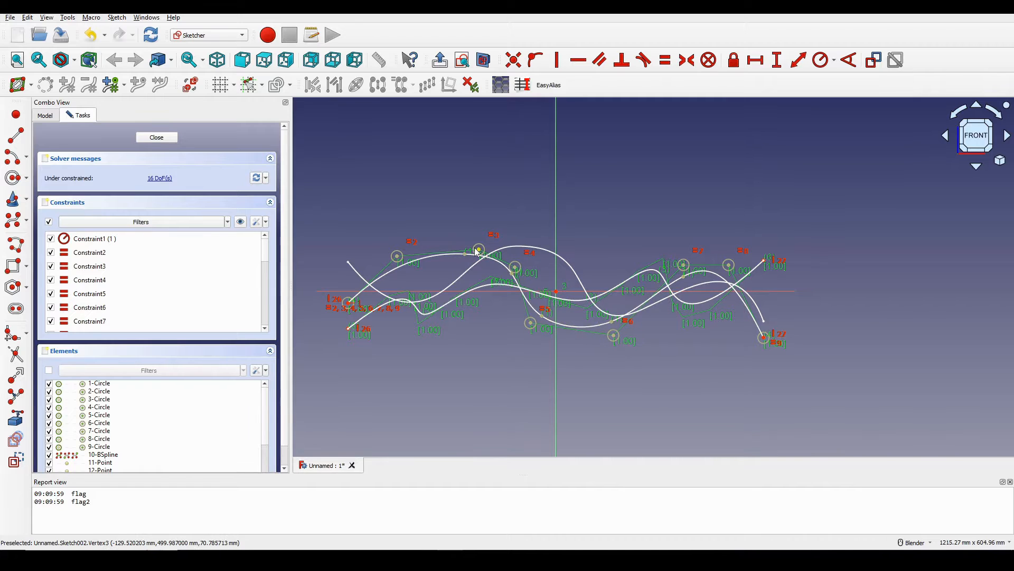
drag(480, 251, 452, 338)
shift+middle_drag(496, 271, 530, 270)
click(164, 138)
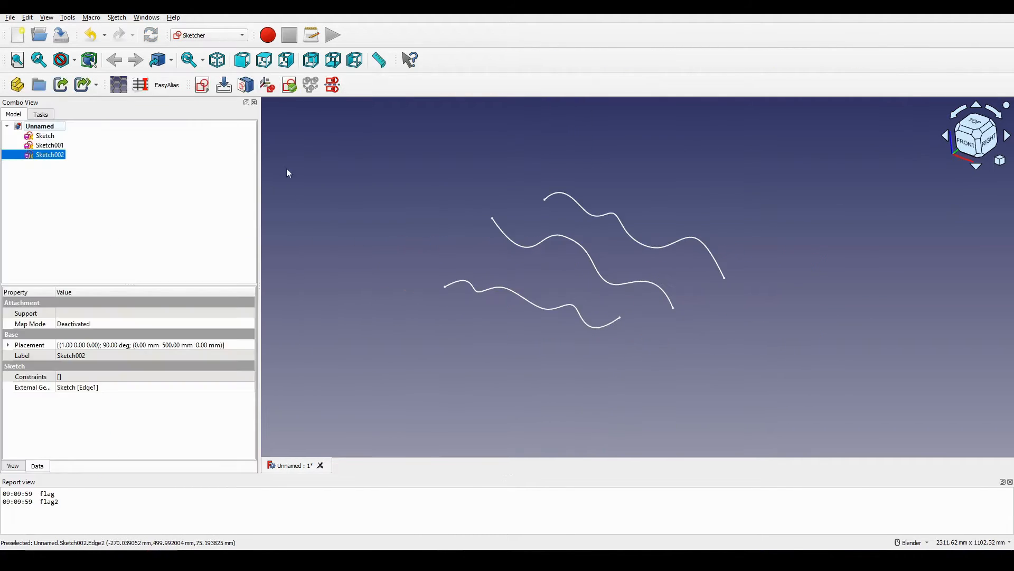
Step: Hide Sketch001 and Sketch002, keeping only the first sketch displayed
middle_drag(584, 285, 607, 281)
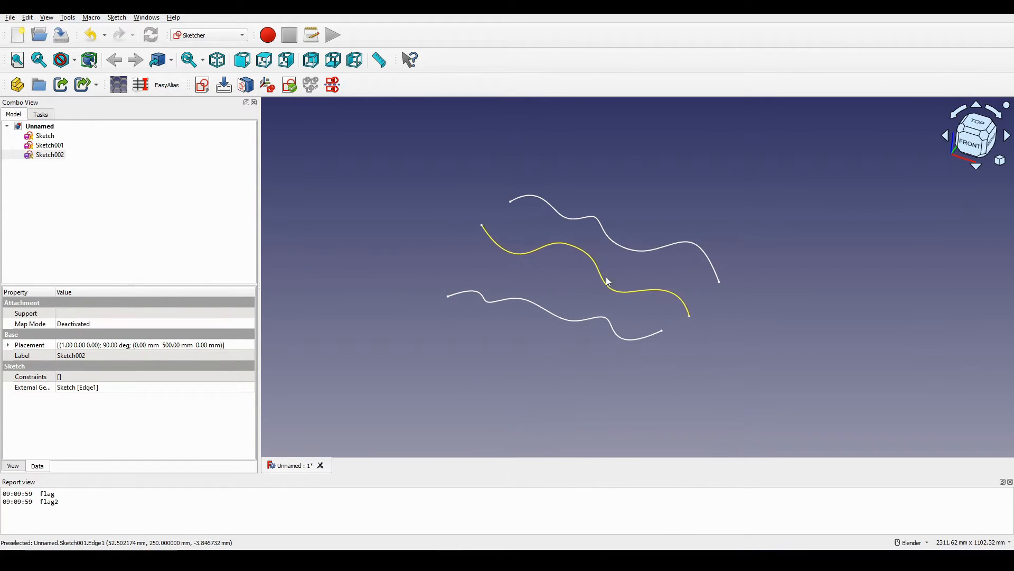
click(46, 137)
ctrl+click(50, 147)
click(41, 137)
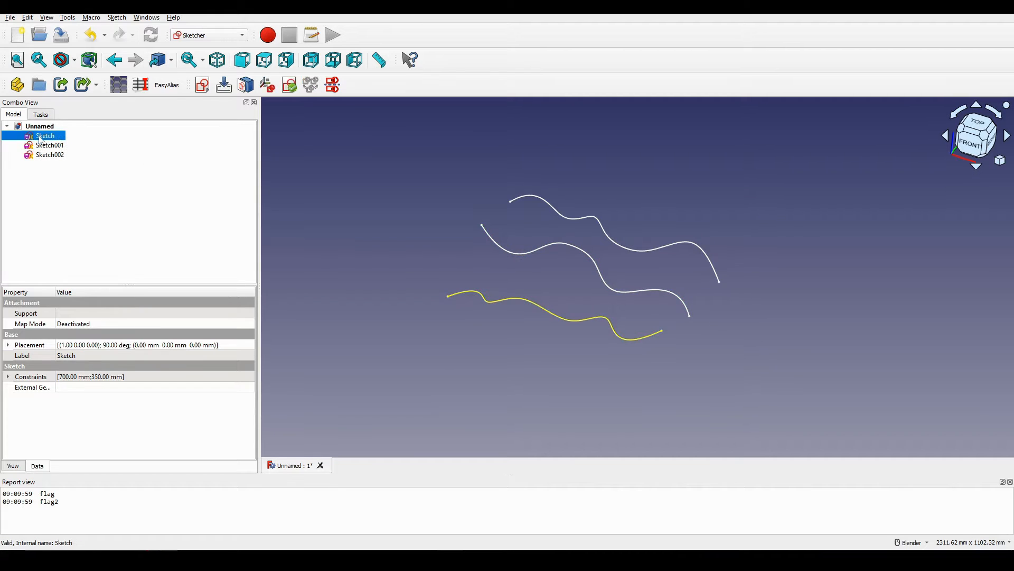
click(50, 148)
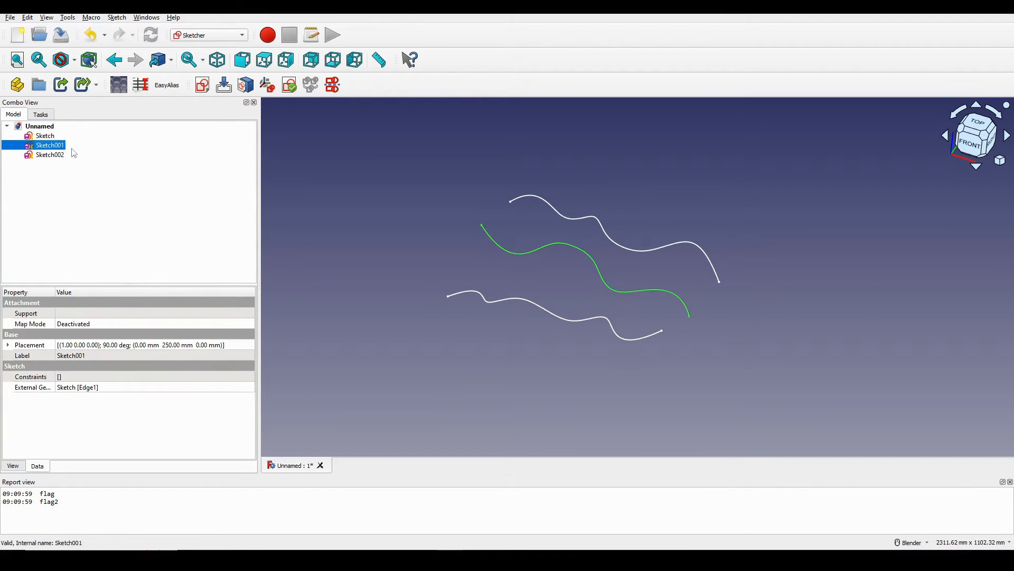
ctrl+click(55, 156)
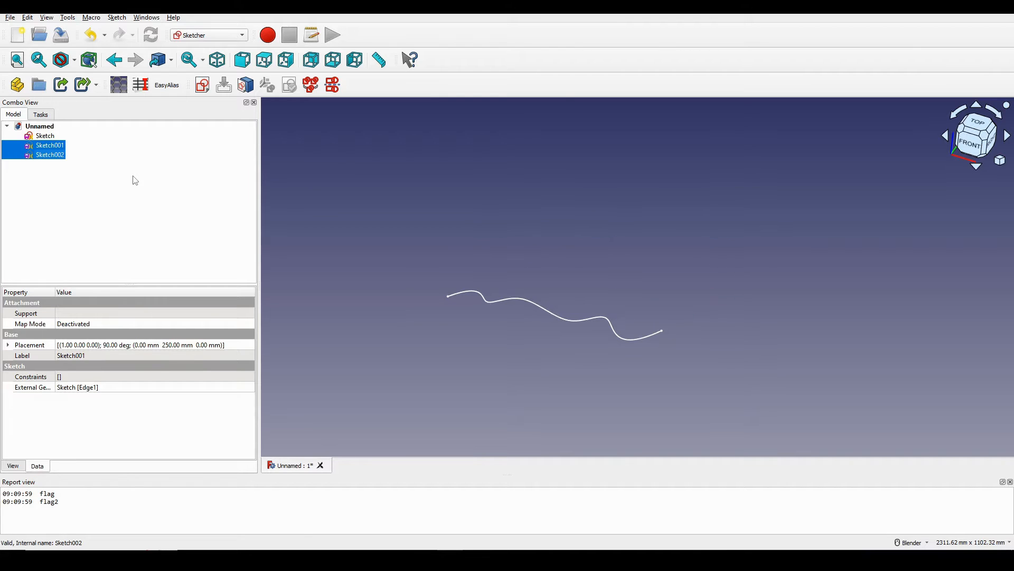
click(597, 262)
shift+middle_drag(597, 261, 598, 222)
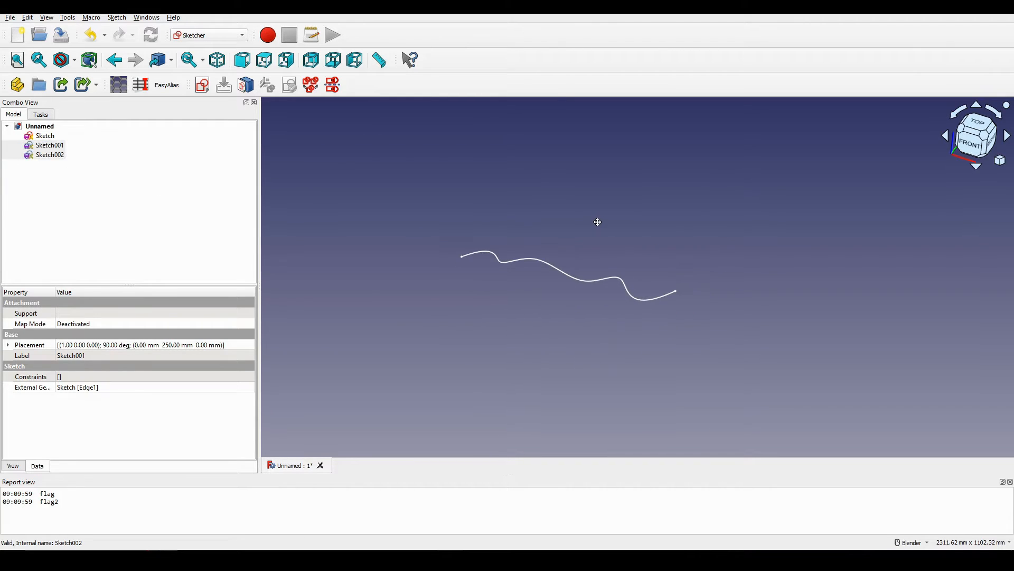
click(593, 206)
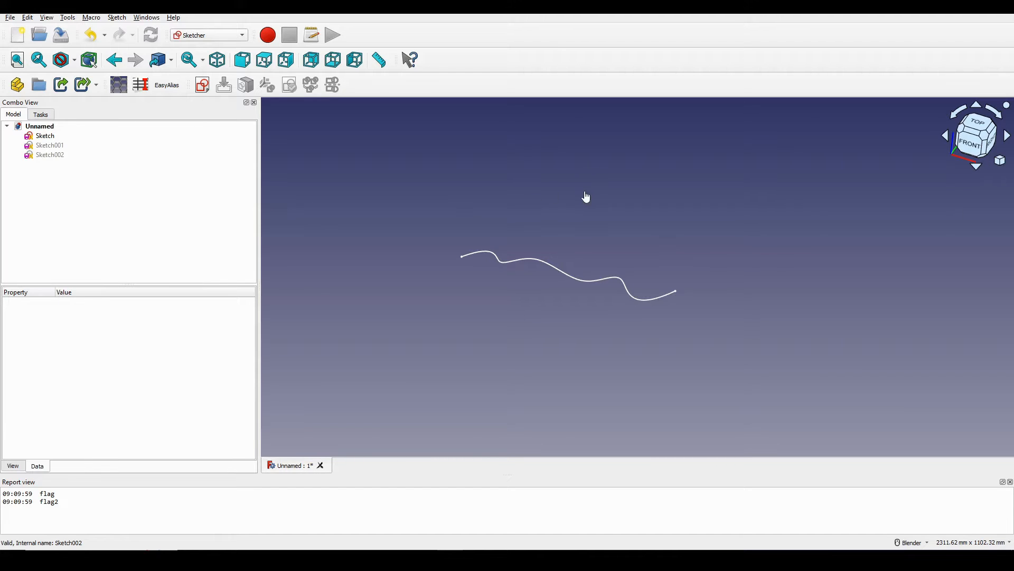
Step: Create a new sketch on the XZ plane with an offset of -250 mm
click(203, 85)
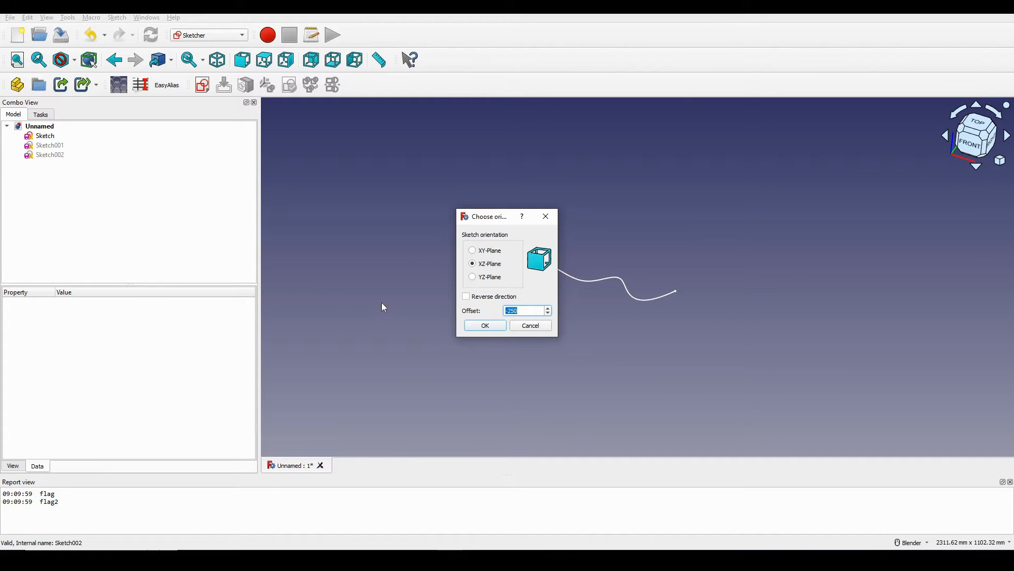
click(485, 325)
scroll(573, 295, up, 2)
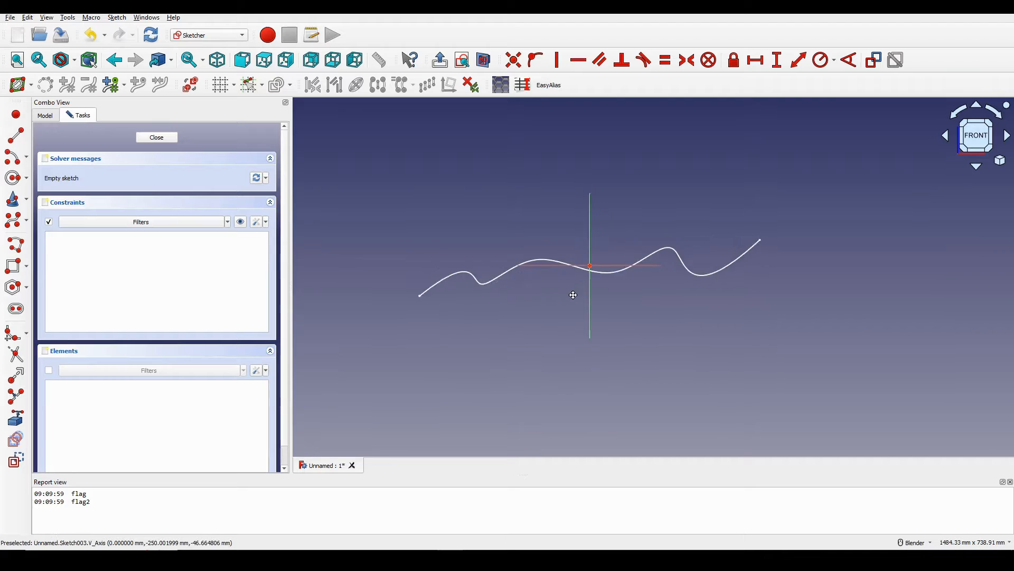
Step: Link the first sketch's wavy curve into the new sketch as external geometry
shift+middle_drag(573, 295, 560, 301)
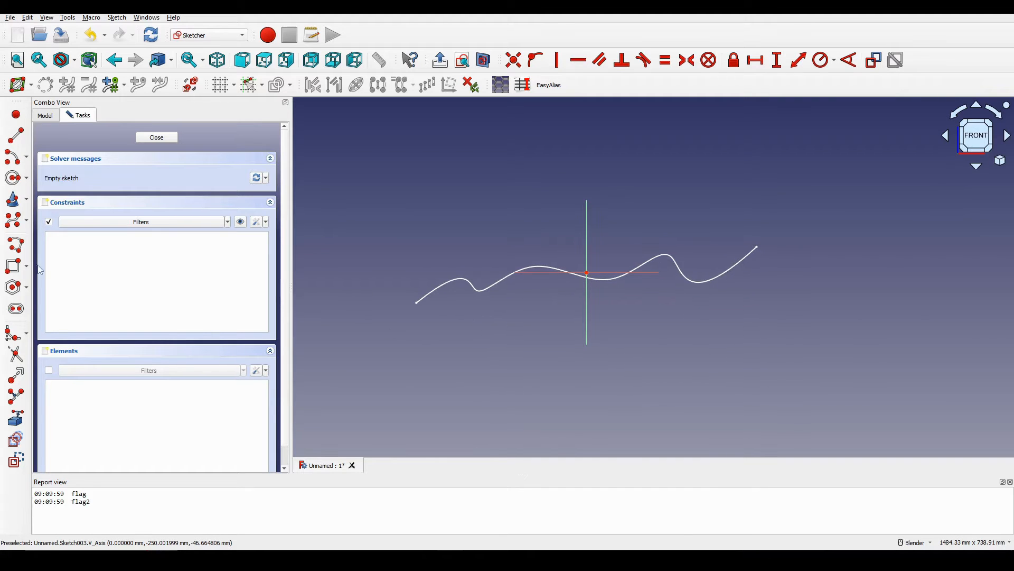
click(21, 422)
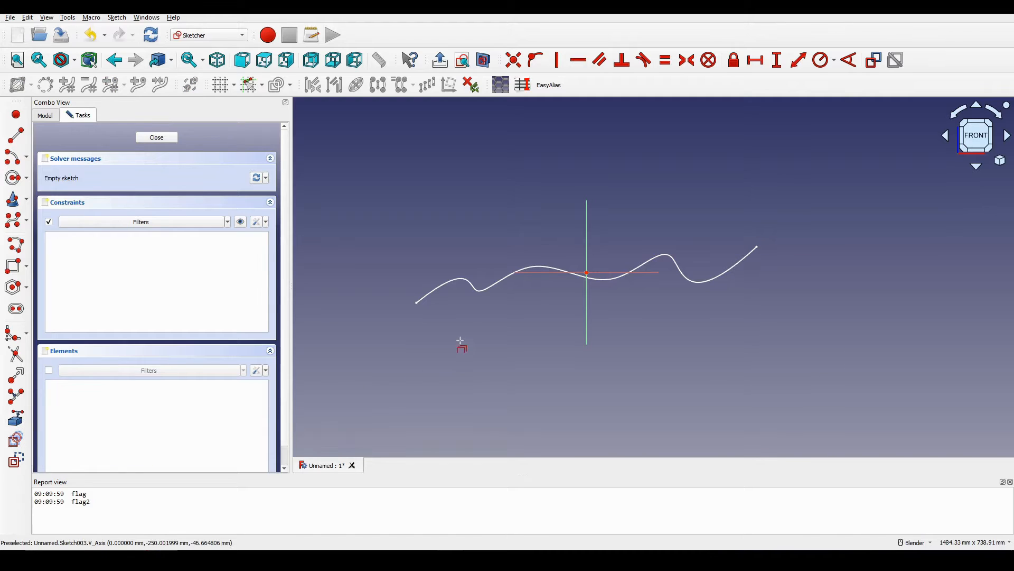
click(454, 282)
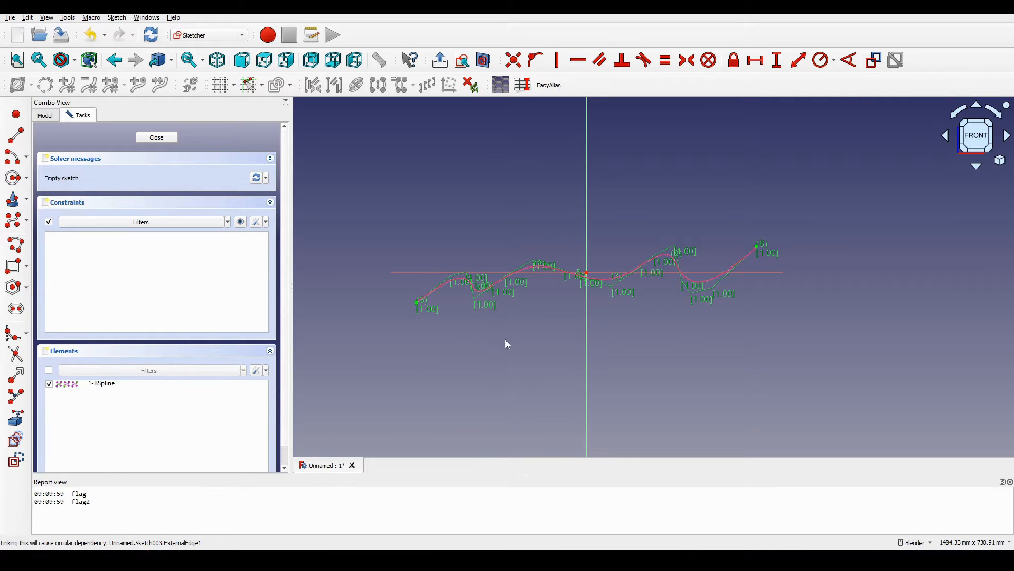
shift+middle_drag(526, 340, 528, 348)
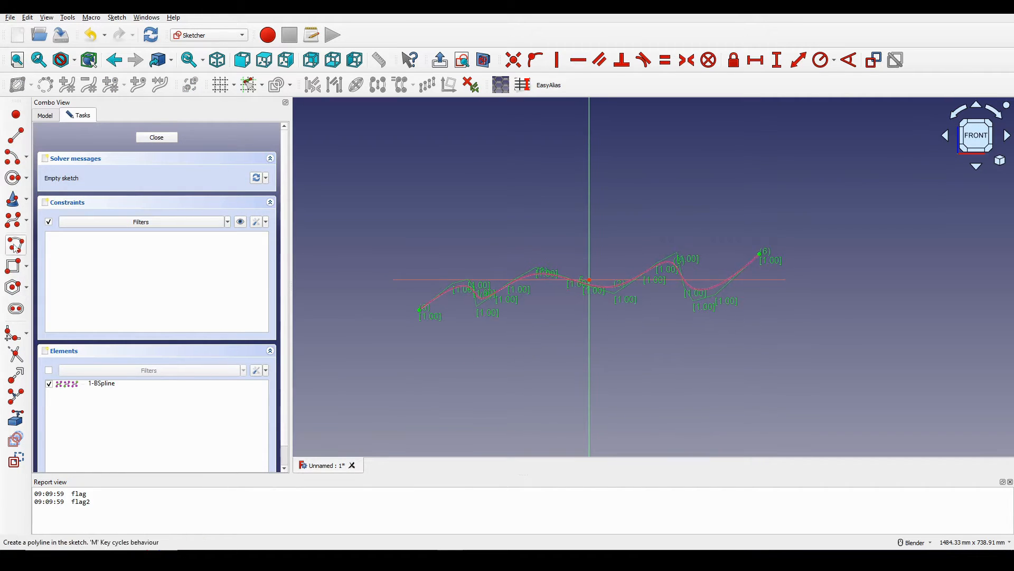
Step: Draw an eleven-point B-spline spanning the linked curve, zigzagging above the horizontal axis on its left half and below it on its right half
click(16, 222)
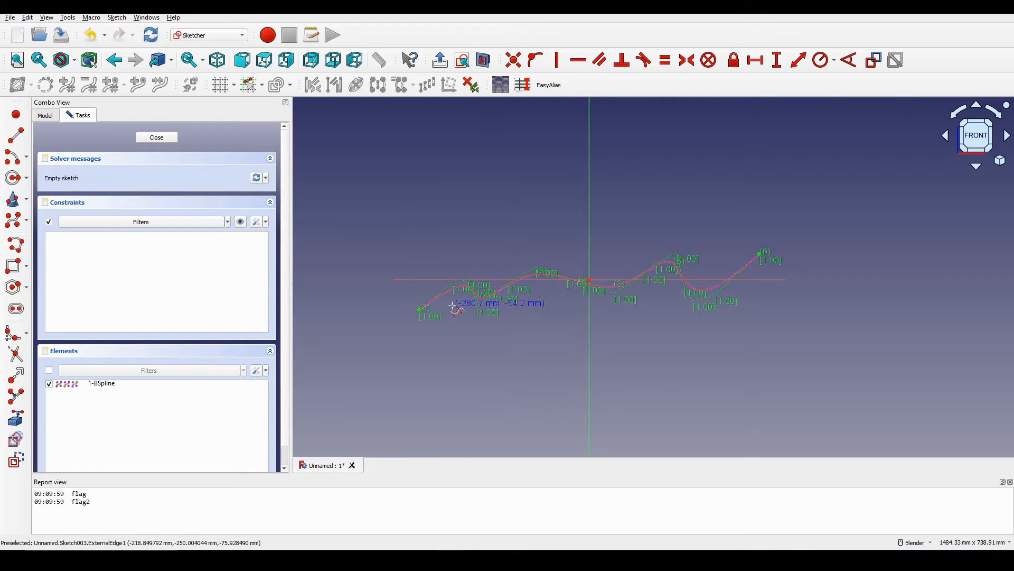
scroll(453, 302, up, 2)
click(404, 280)
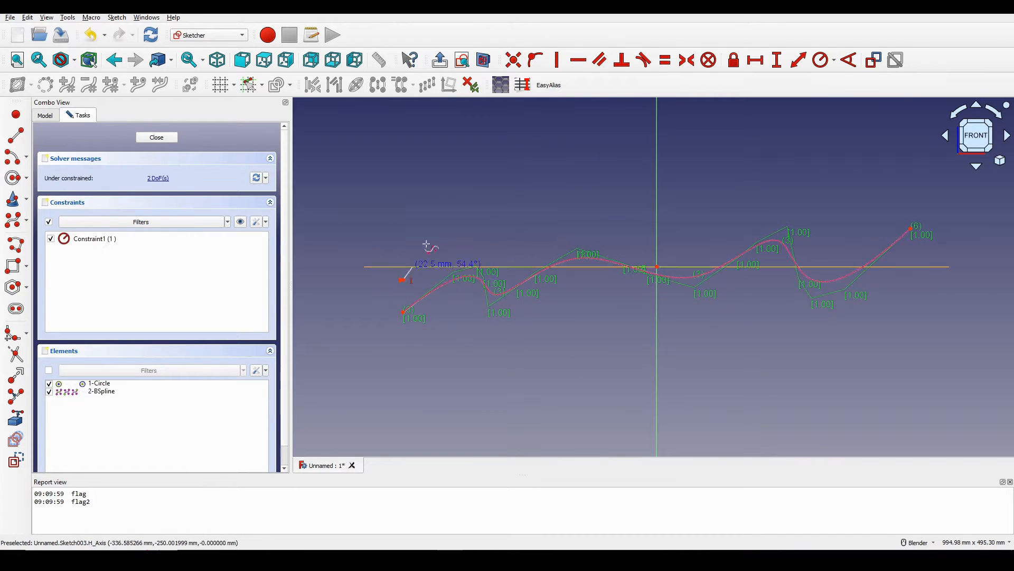
click(458, 219)
click(526, 214)
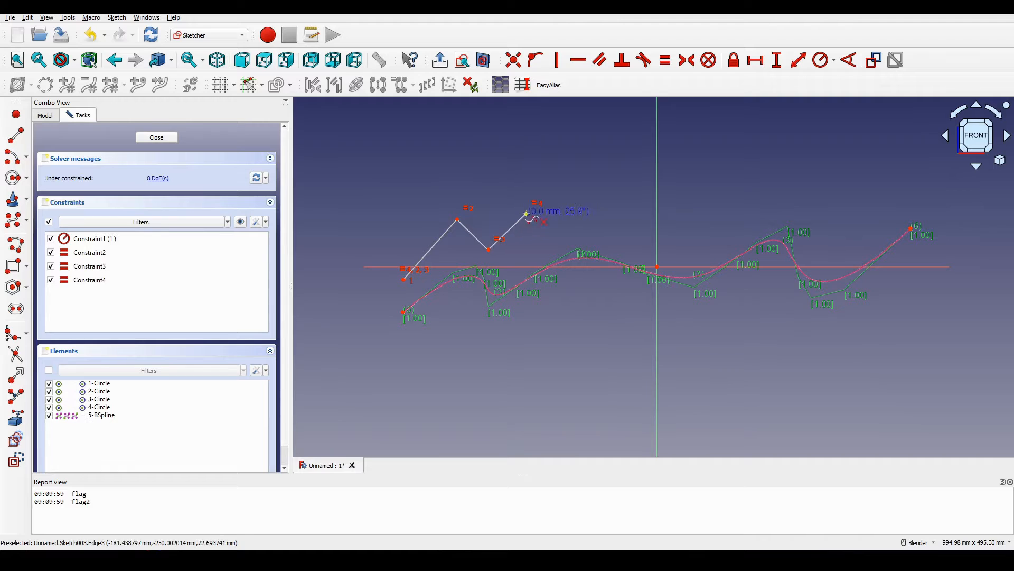
click(548, 241)
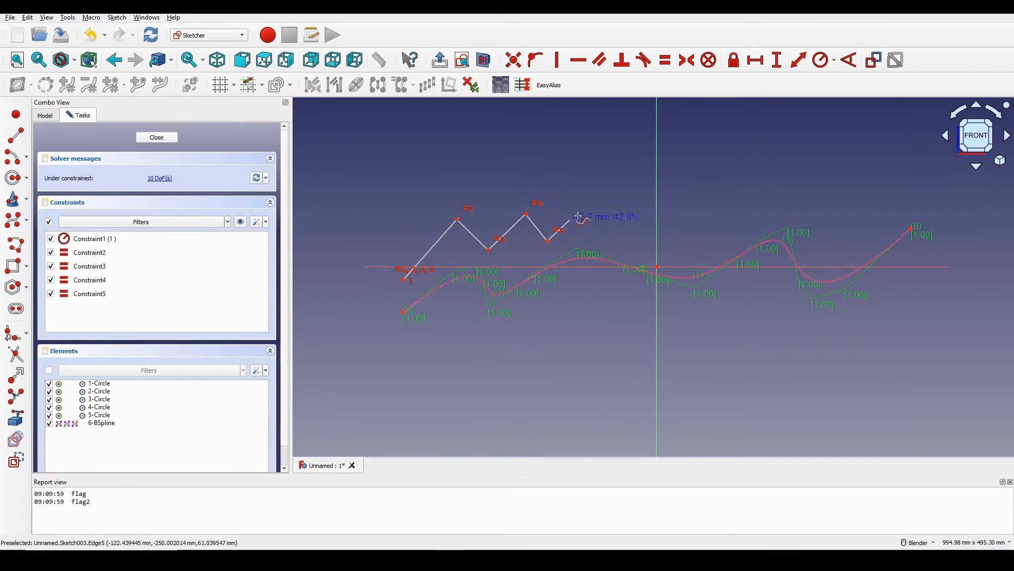
click(585, 212)
click(674, 333)
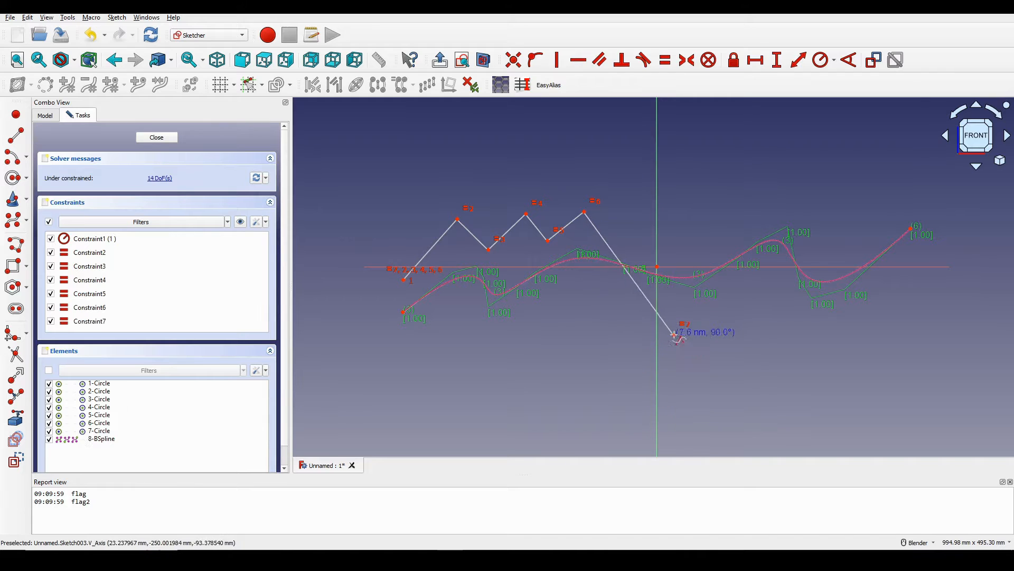
click(742, 301)
click(780, 336)
click(869, 330)
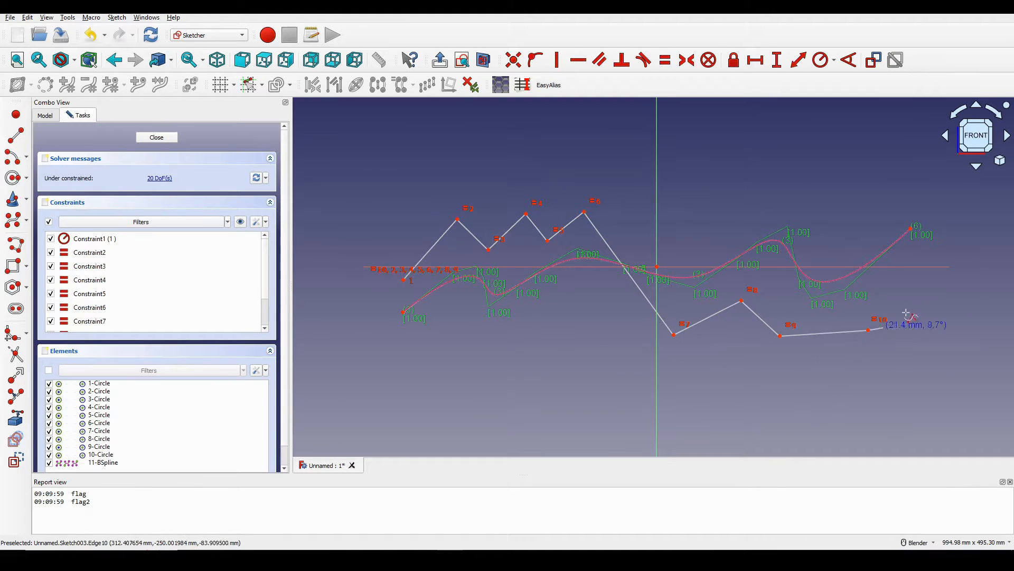
click(920, 298)
right_click(954, 336)
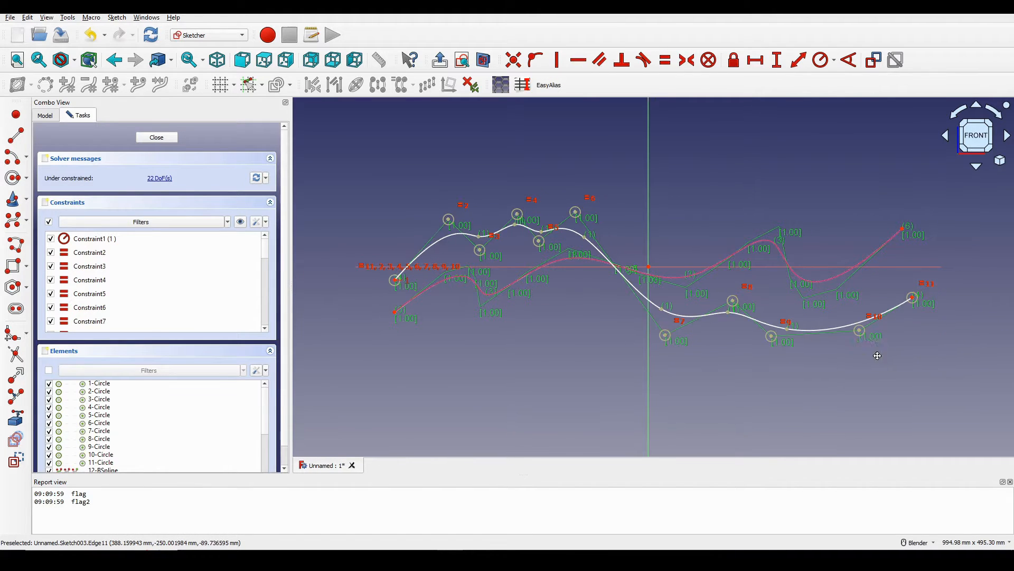
Step: Constrain the eleven-point B-spline's left endpoint vertically in line with the linked curve's left endpoint
shift+middle_drag(878, 356, 878, 354)
scroll(484, 320, up, 1)
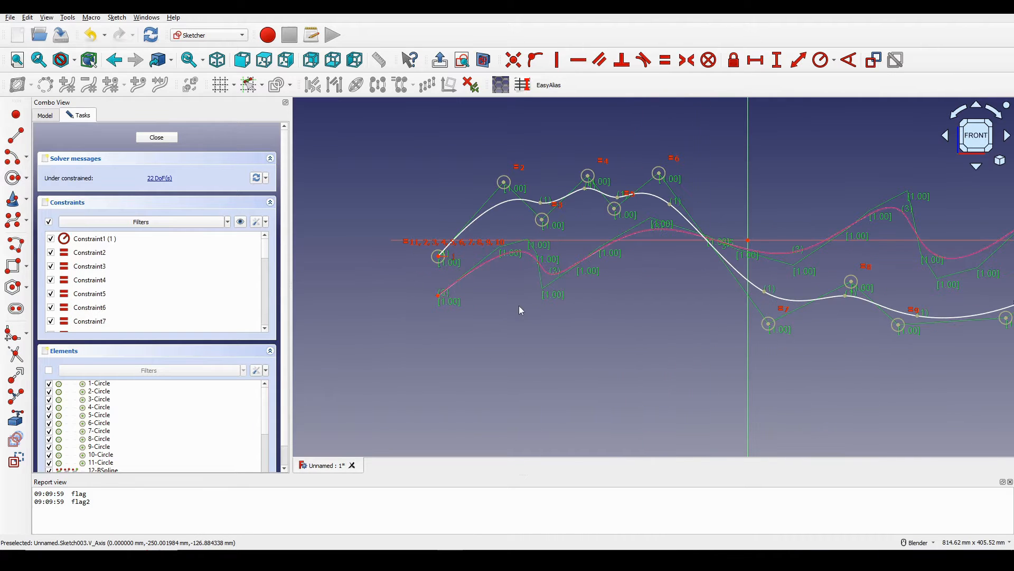
click(442, 261)
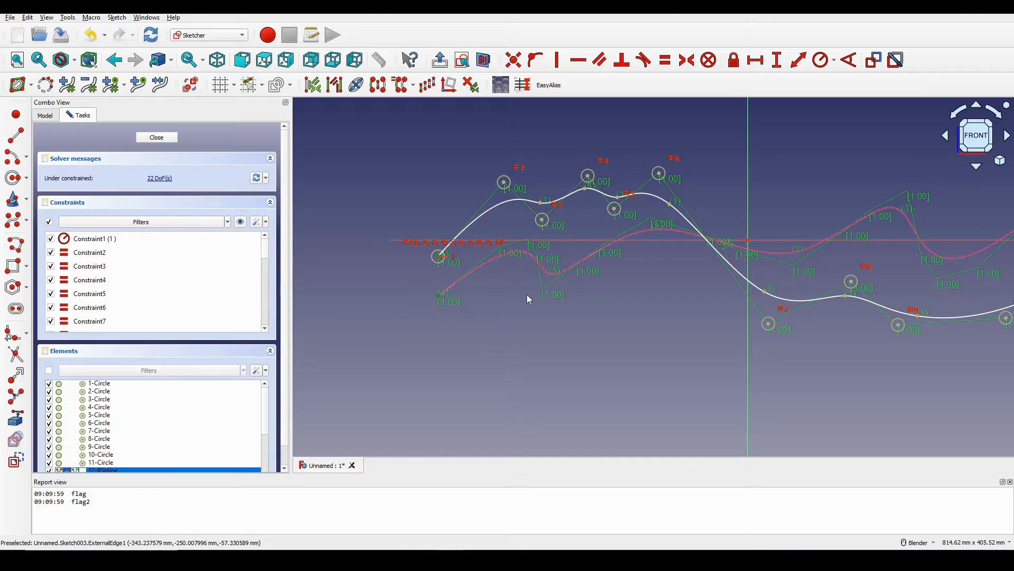
key(v)
Step: Constrain the eleven-point B-spline's right endpoint vertically in line with the linked curve's right endpoint
scroll(468, 300, down, 4)
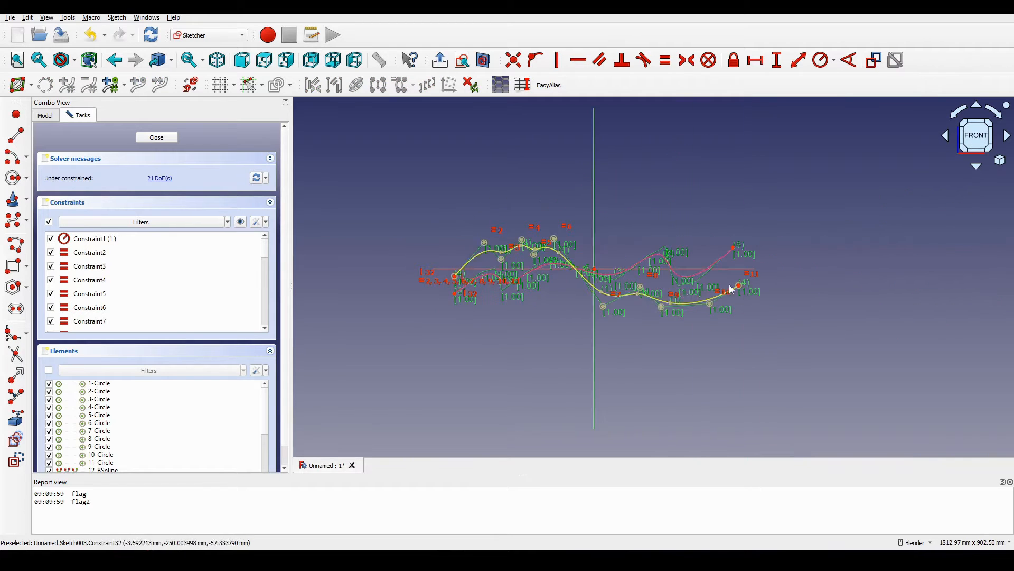
scroll(893, 288, up, 3)
scroll(626, 294, up, 2)
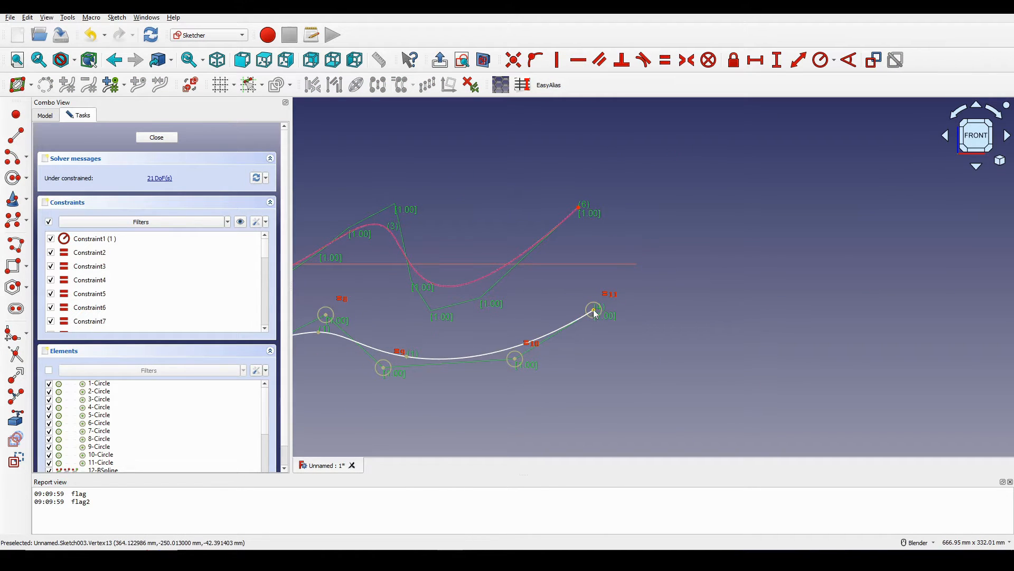
click(594, 312)
click(579, 208)
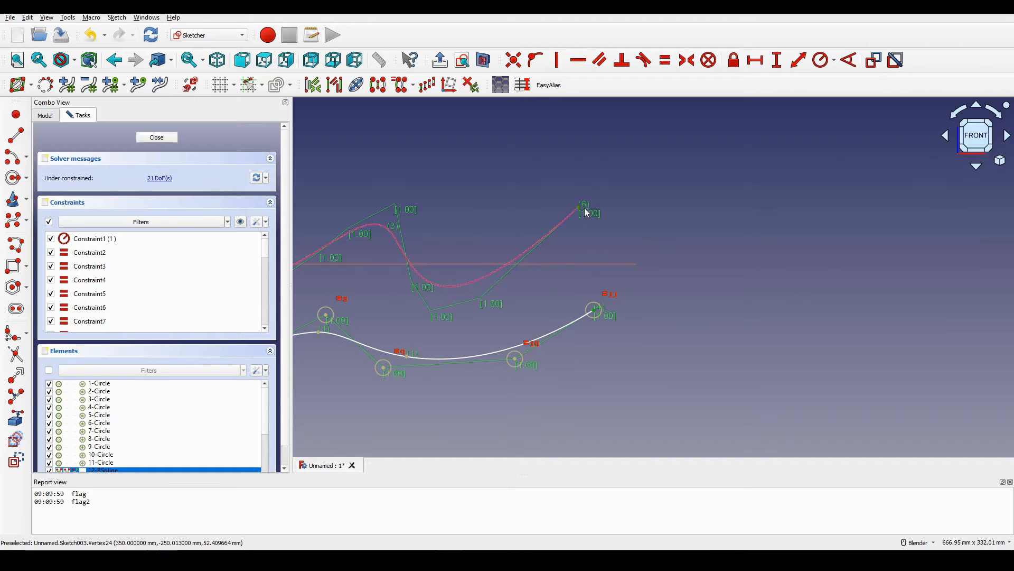
key(v)
Step: Raise the ninth control point to about 40 mm above the horizontal axis, shift the sixth to the right, and finish the sketch
scroll(636, 261, down, 5)
shift+middle_drag(567, 277, 618, 288)
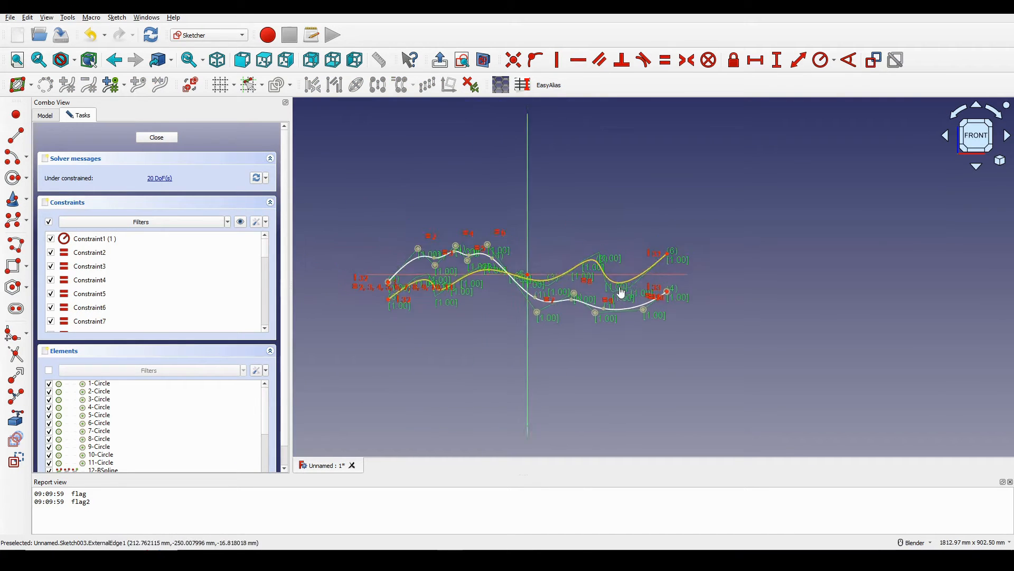
scroll(621, 293, up, 2)
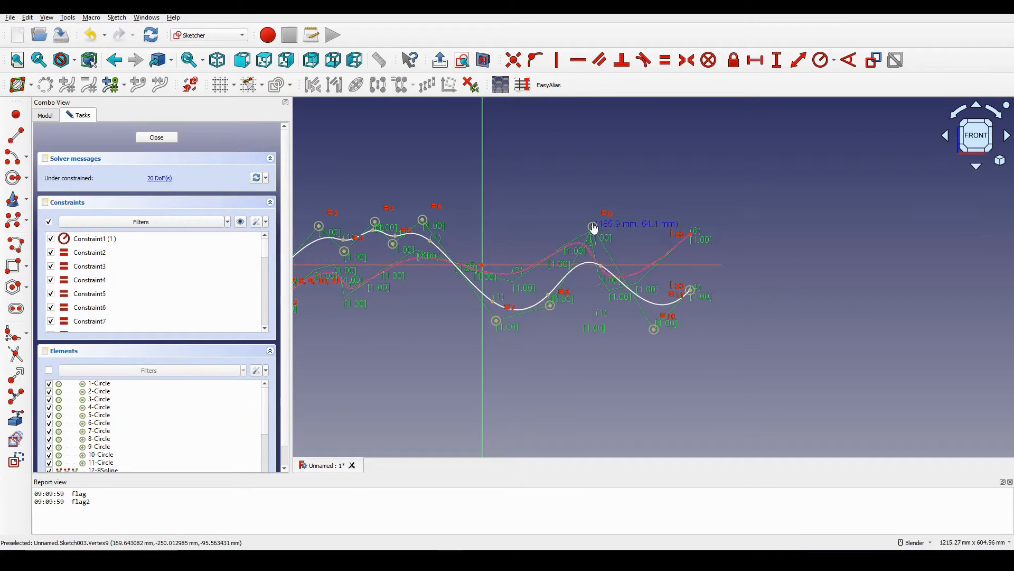
mouse_move(594, 228)
mouse_down()
mouse_move(594, 203)
mouse_move(595, 240)
mouse_up()
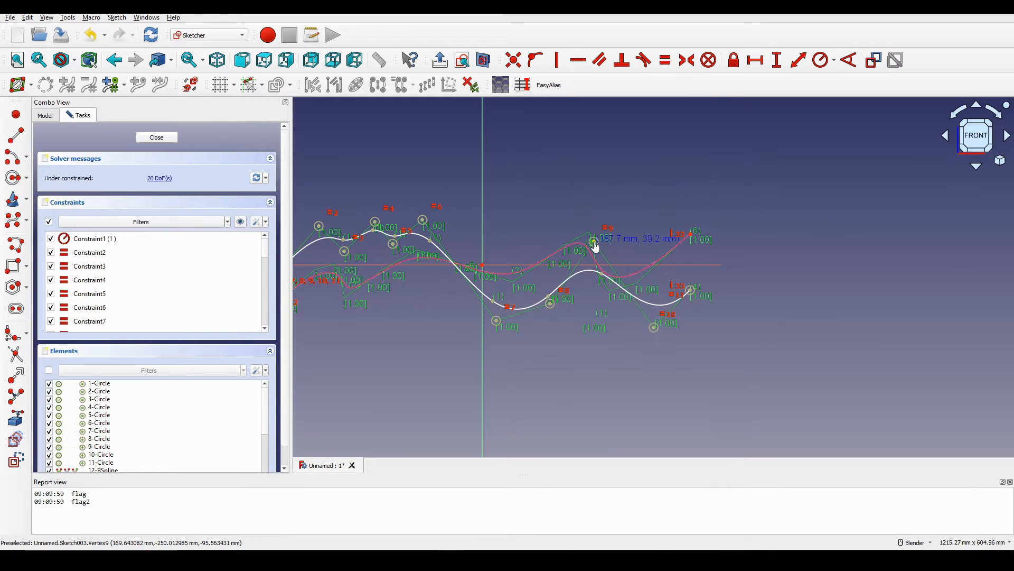
shift+middle_drag(420, 245, 503, 243)
mouse_move(507, 218)
mouse_down()
mouse_move(534, 294)
mouse_move(516, 285)
mouse_move(550, 213)
mouse_up()
scroll(402, 235, up, 1)
click(161, 140)
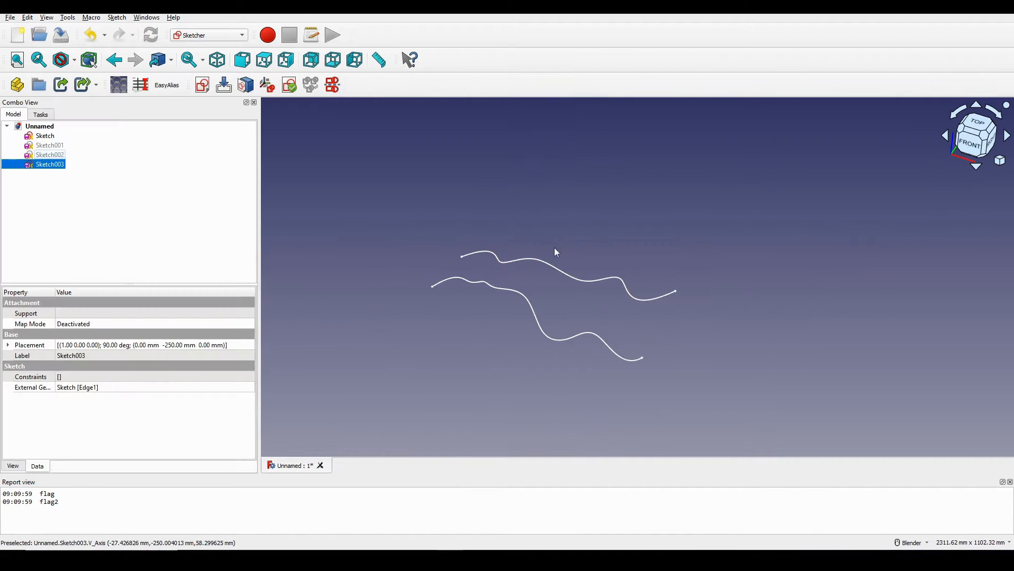
Step: Display Sketch001 and Sketch002 to inspect all four profile curves together, and hide both again
mouse_move(554, 248)
middle_down()
mouse_move(600, 270)
mouse_move(572, 262)
mouse_move(559, 292)
middle_up()
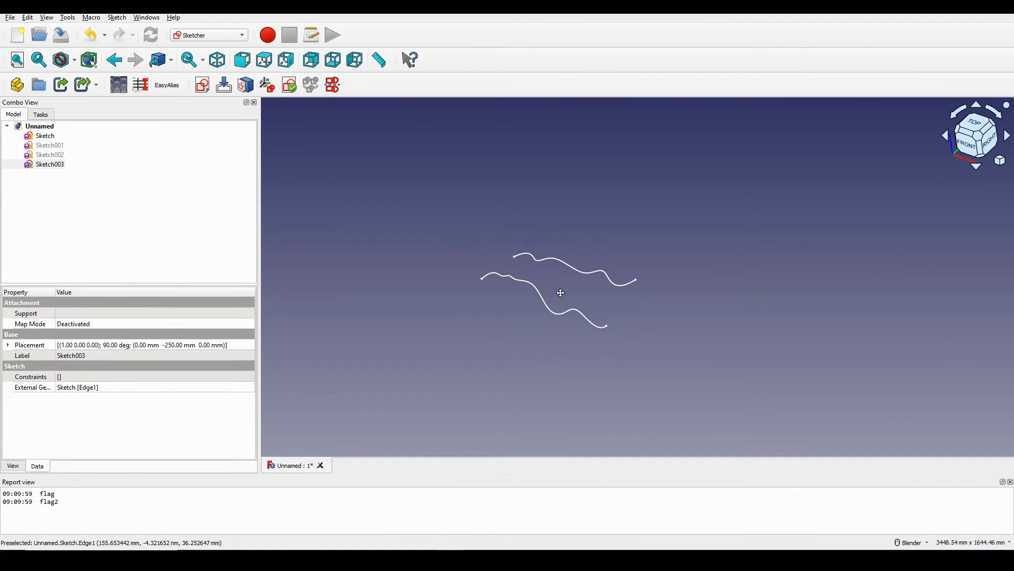
click(47, 148)
ctrl+click(47, 154)
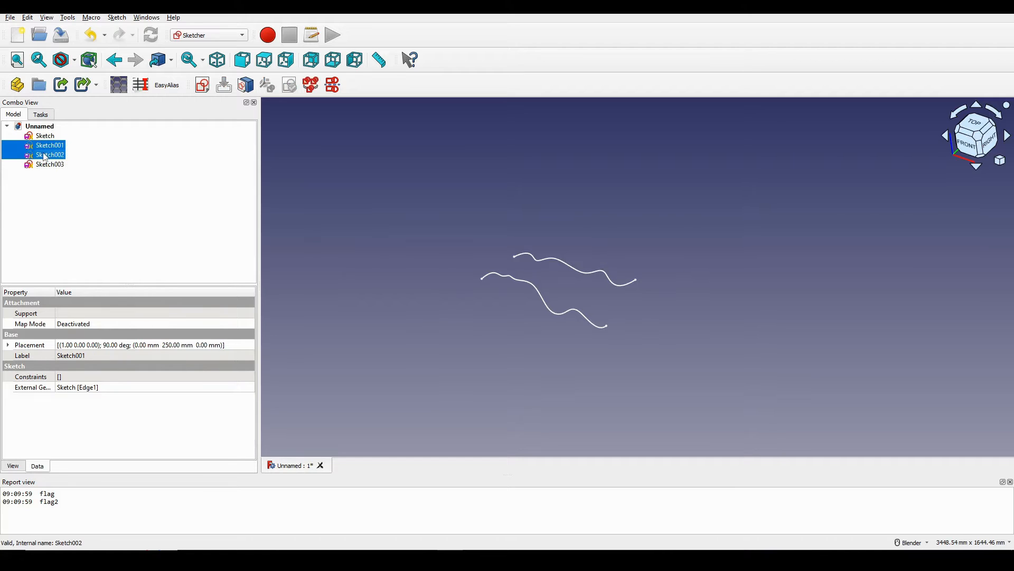
key(space)
mouse_move(445, 265)
middle_down()
mouse_move(474, 303)
mouse_move(530, 306)
middle_up()
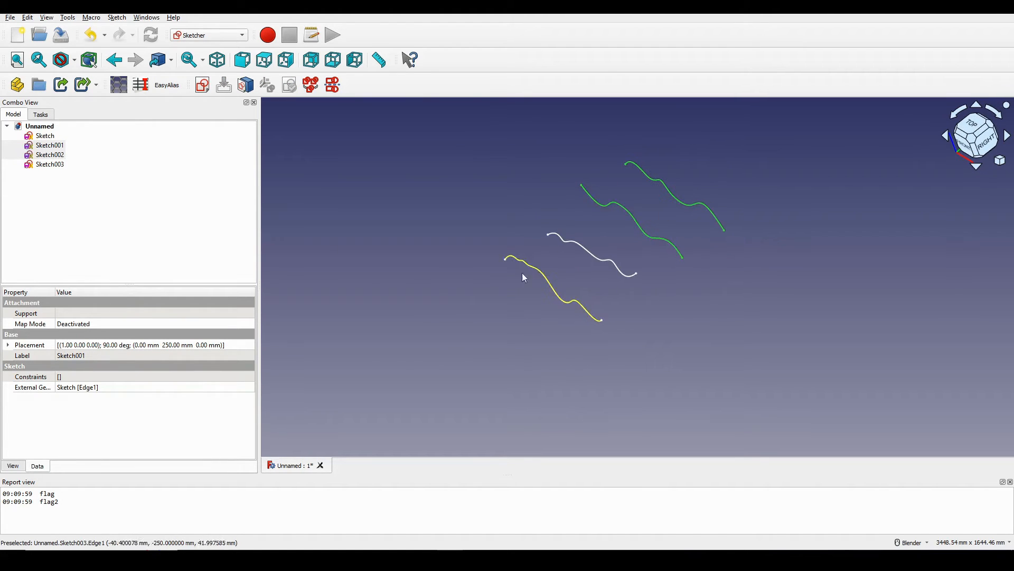
middle_drag(574, 261, 608, 244)
key(space)
key(space)
key(space)
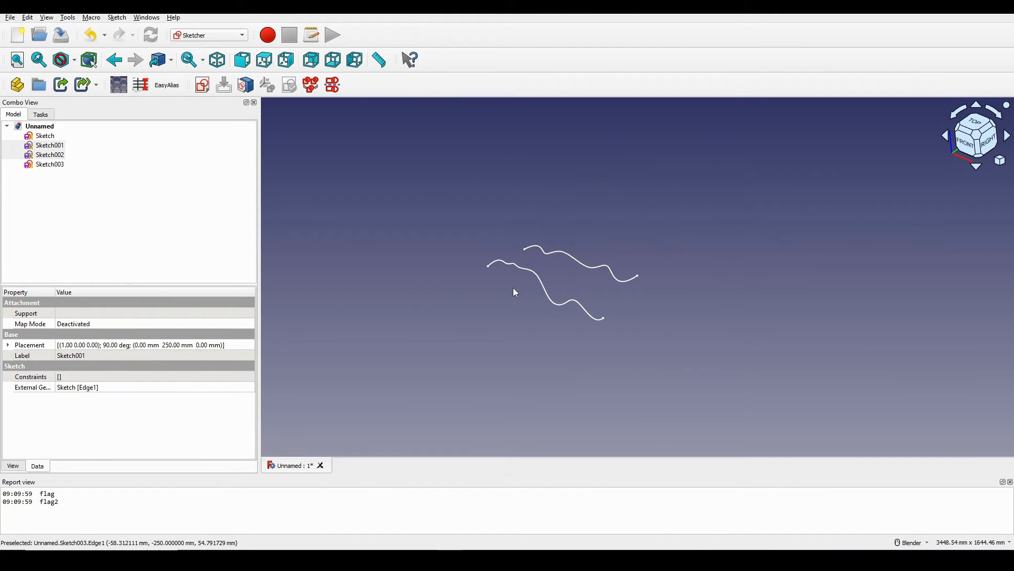
scroll(512, 288, up, 3)
mouse_move(579, 287)
shift+middle_down()
mouse_move(541, 303)
mouse_move(583, 283)
shift+middle_up()
scroll(550, 301, down, 2)
scroll(559, 303, up, 1)
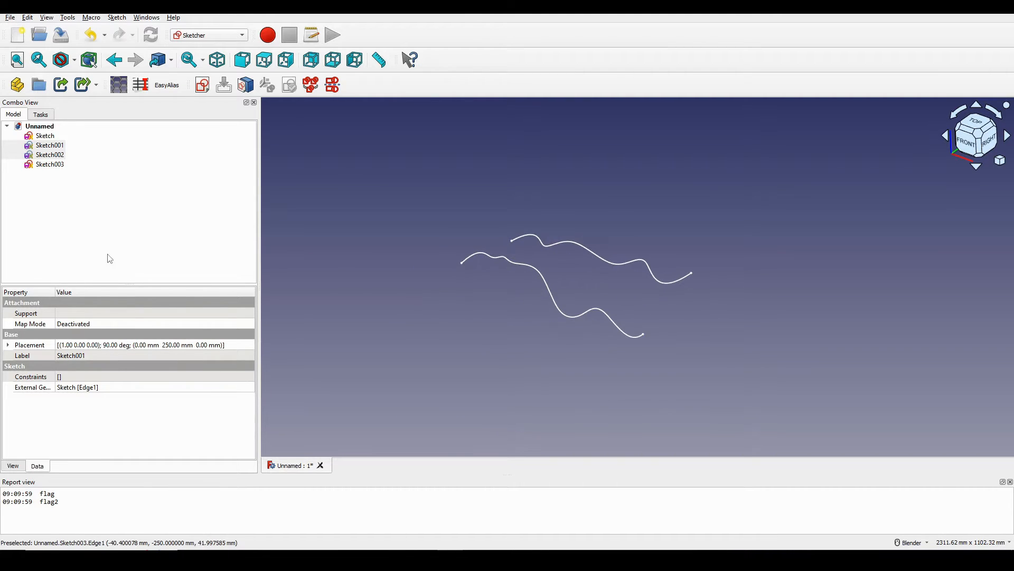
Step: Hide Sketch003, keeping only the first sketch displayed, and clear the selection
click(57, 165)
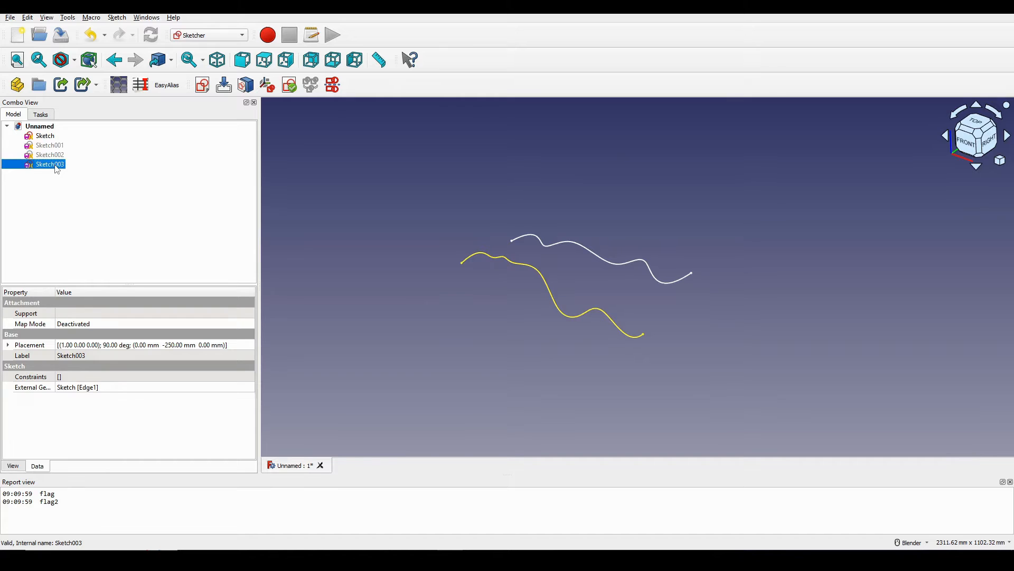
key(space)
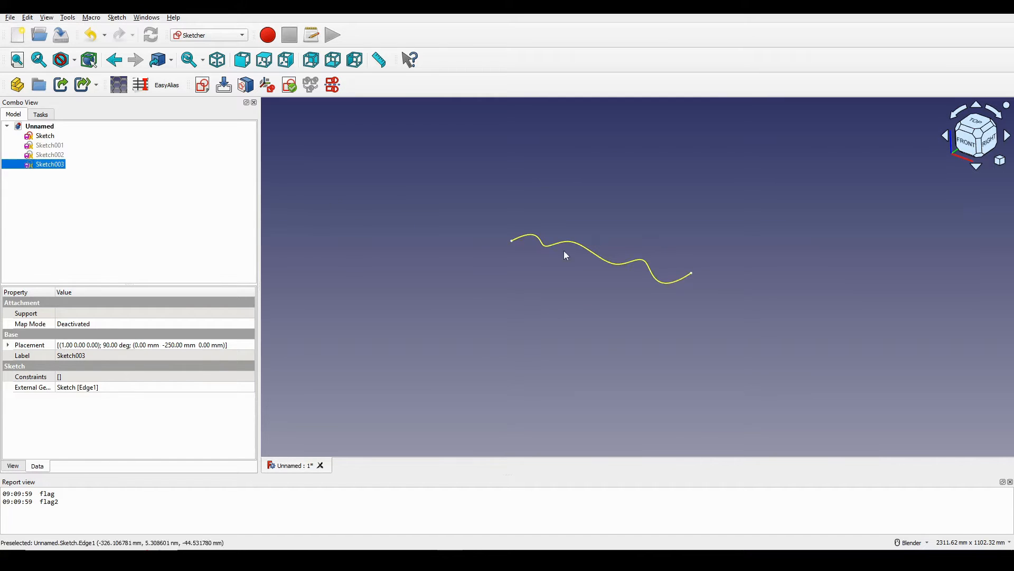
shift+middle_drag(621, 265, 620, 257)
click(413, 210)
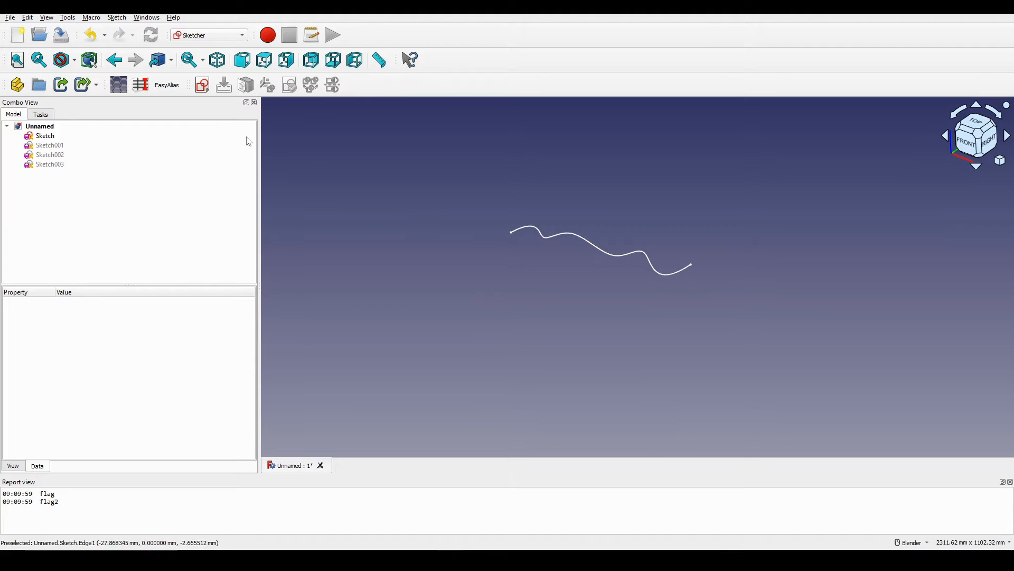
Step: Create a new sketch on the XZ plane with a -500 mm offset and link the first sketch's curve as external geometry
click(203, 85)
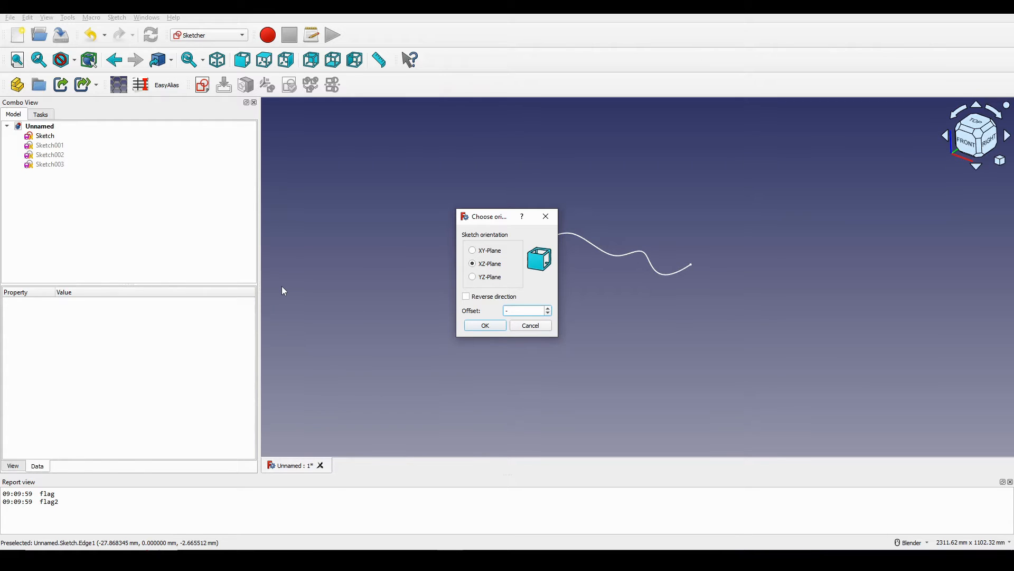
click(482, 324)
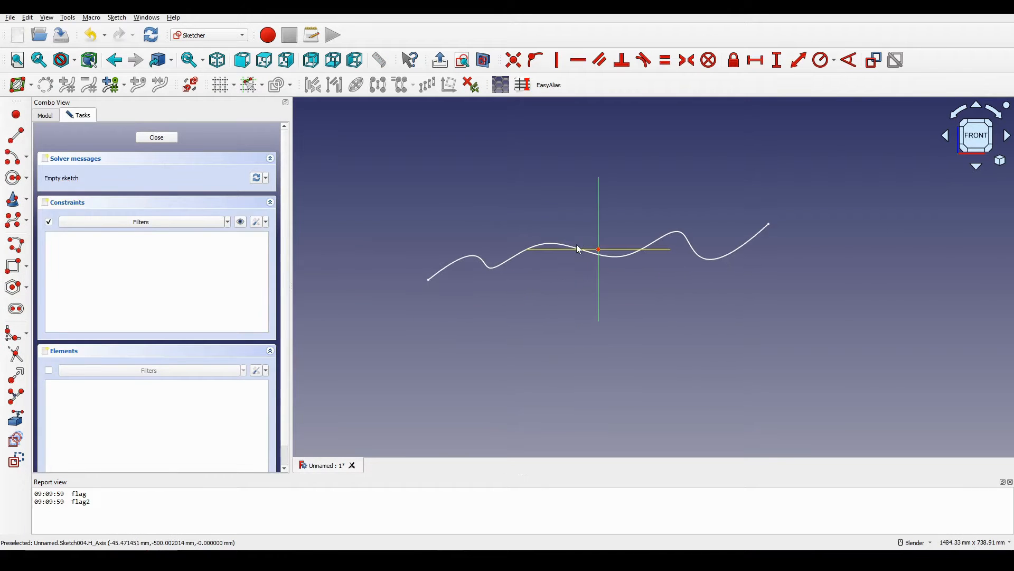
click(16, 420)
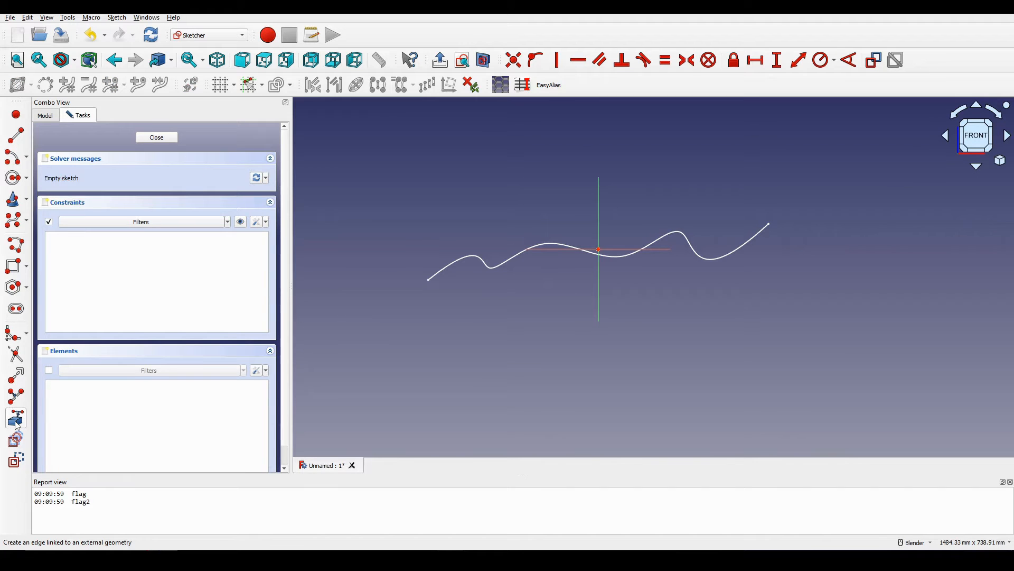
click(446, 270)
right_click(501, 311)
shift+middle_drag(501, 311, 512, 309)
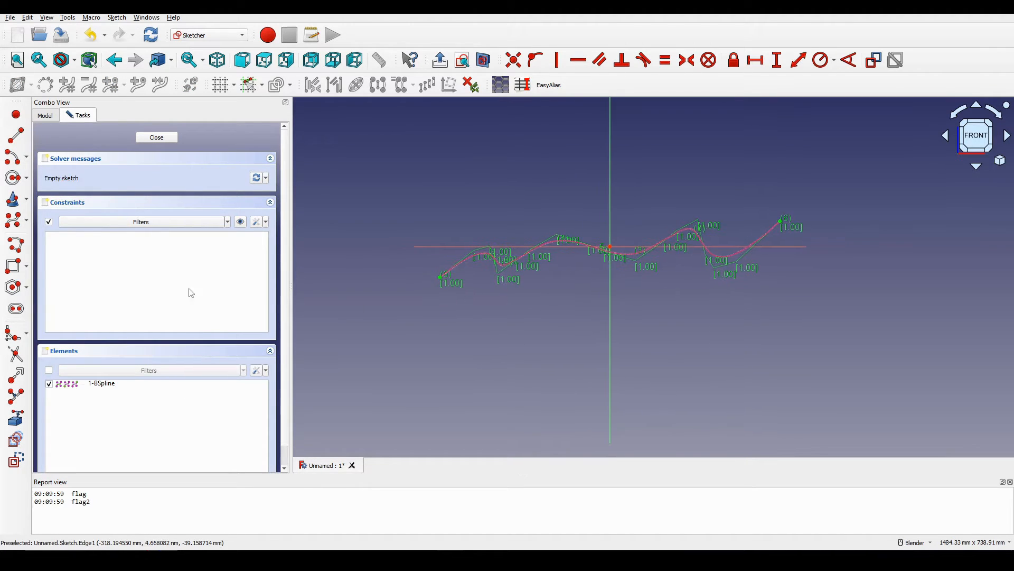
Step: Draw a ten-point B-spline near the reference curve, from about (-345, -90) mm to about 359 mm on the horizontal axis
click(9, 225)
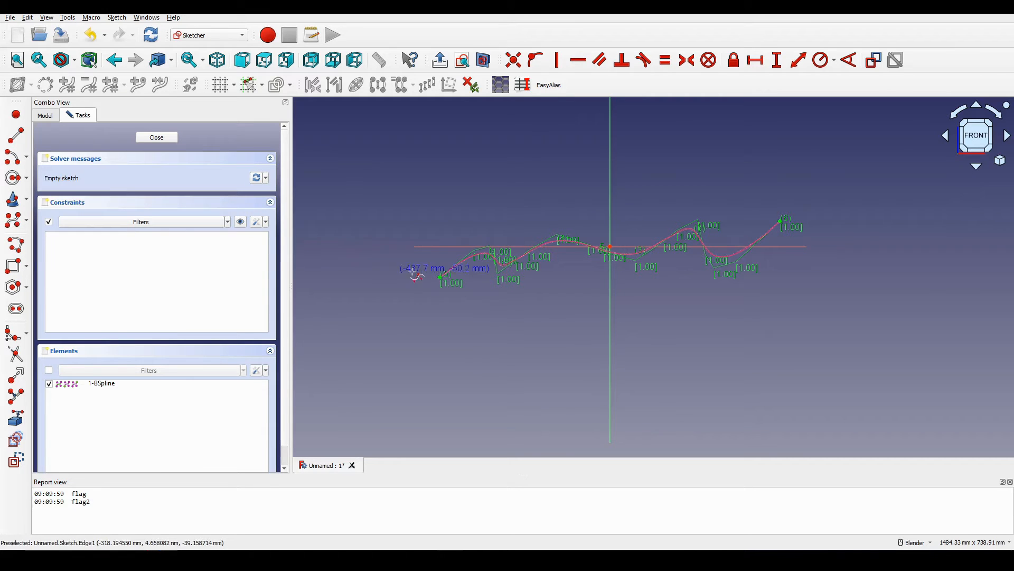
click(444, 290)
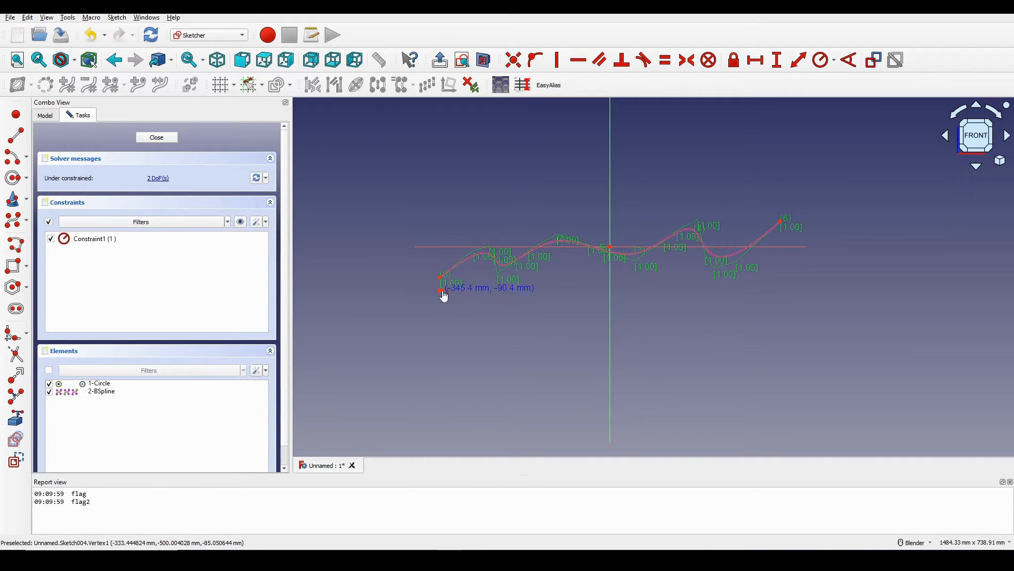
click(487, 226)
click(534, 222)
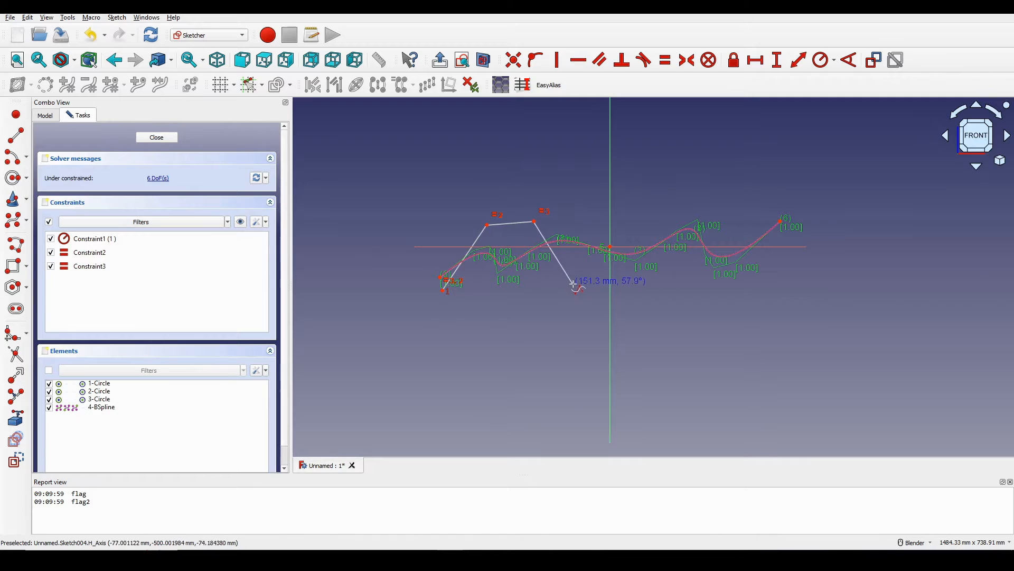
click(574, 286)
click(597, 278)
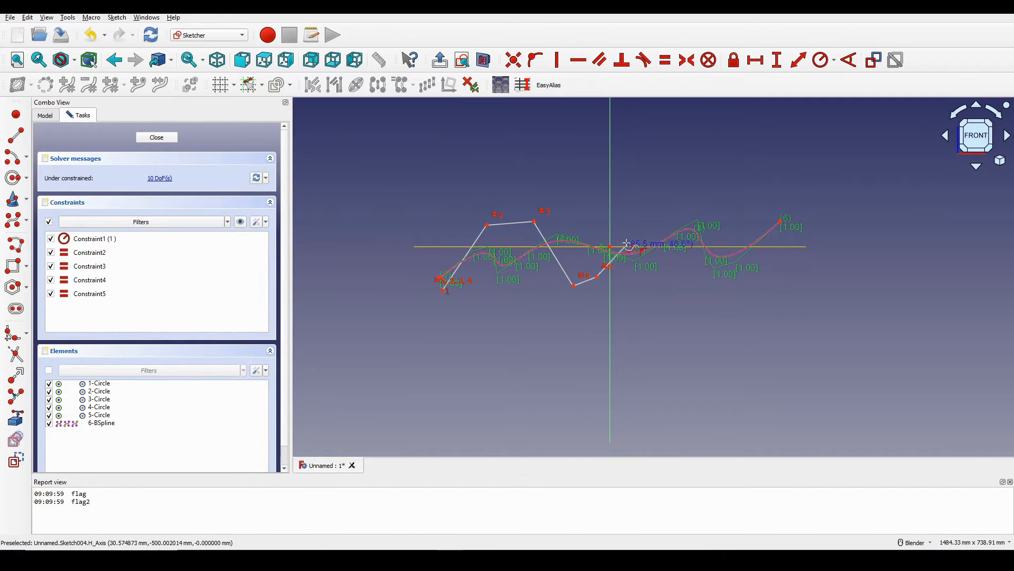
click(639, 279)
click(666, 266)
click(683, 278)
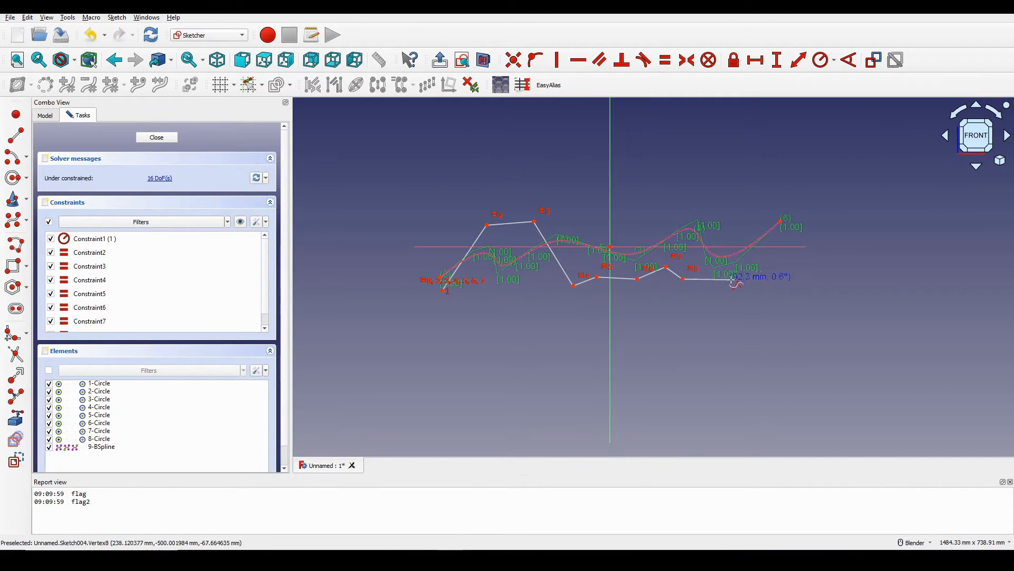
click(734, 281)
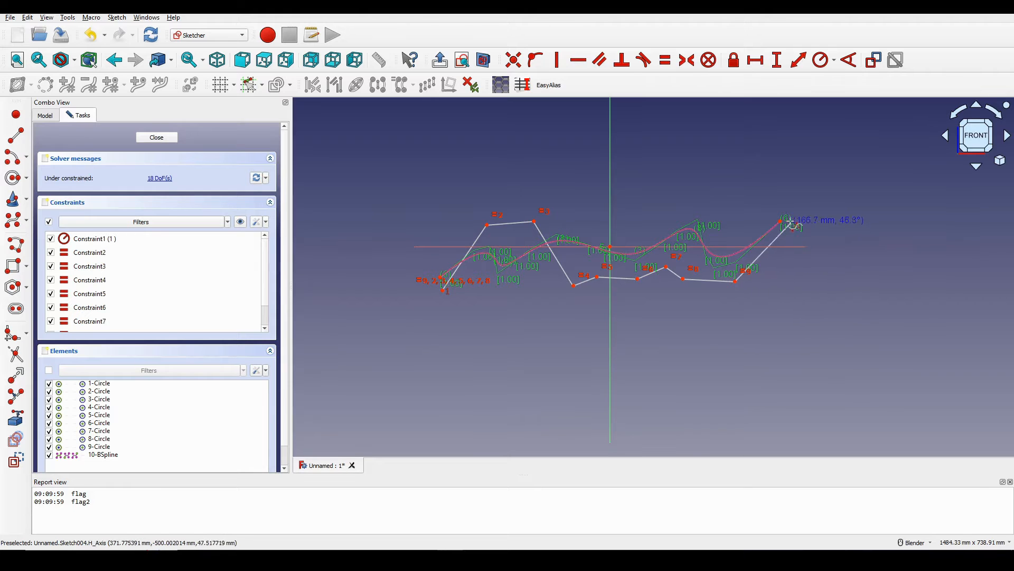
click(786, 247)
right_click(859, 305)
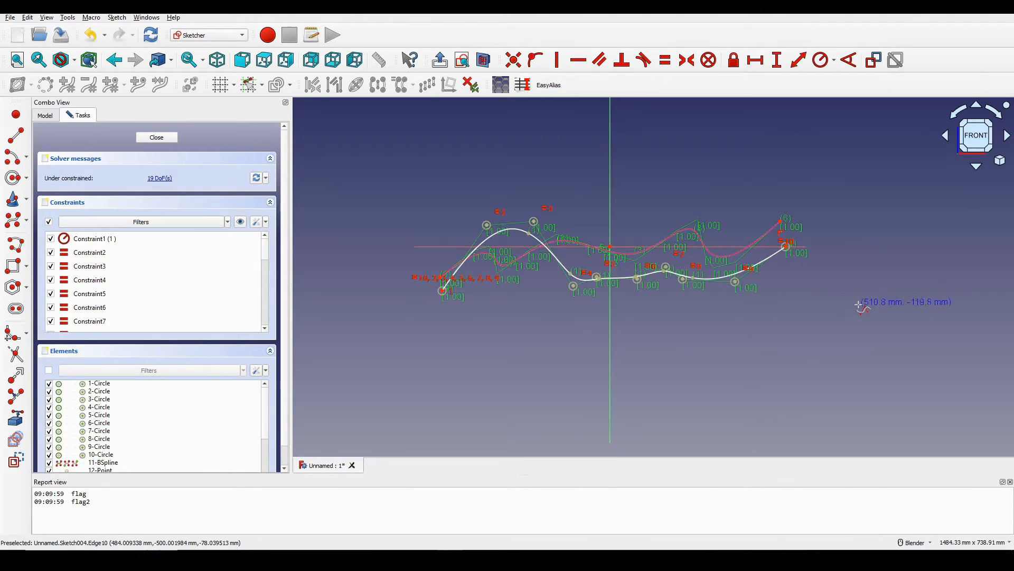
Step: Align the new B-spline's left endpoint vertically with the left end of the reference curve
scroll(474, 317, up, 8)
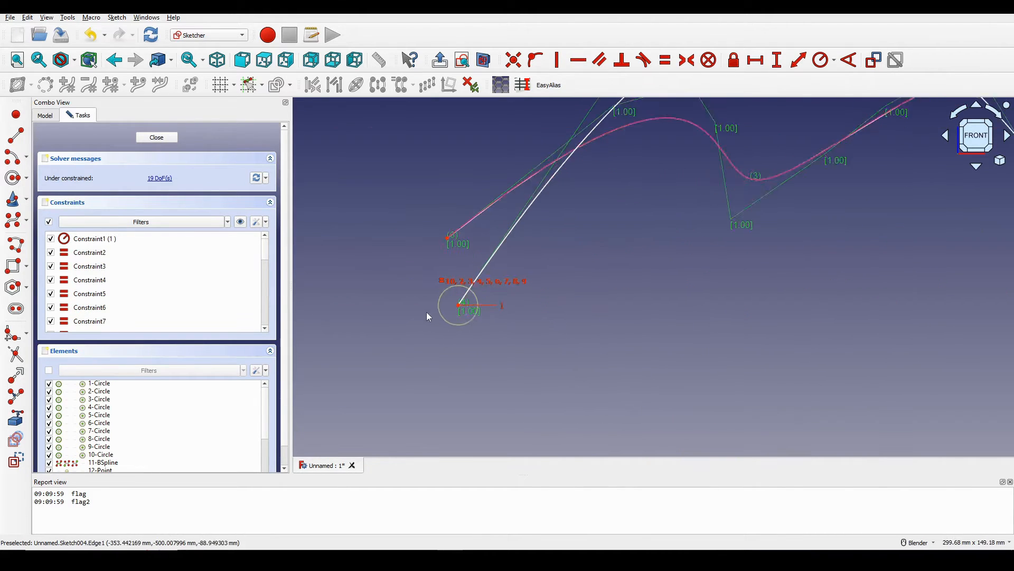
click(469, 306)
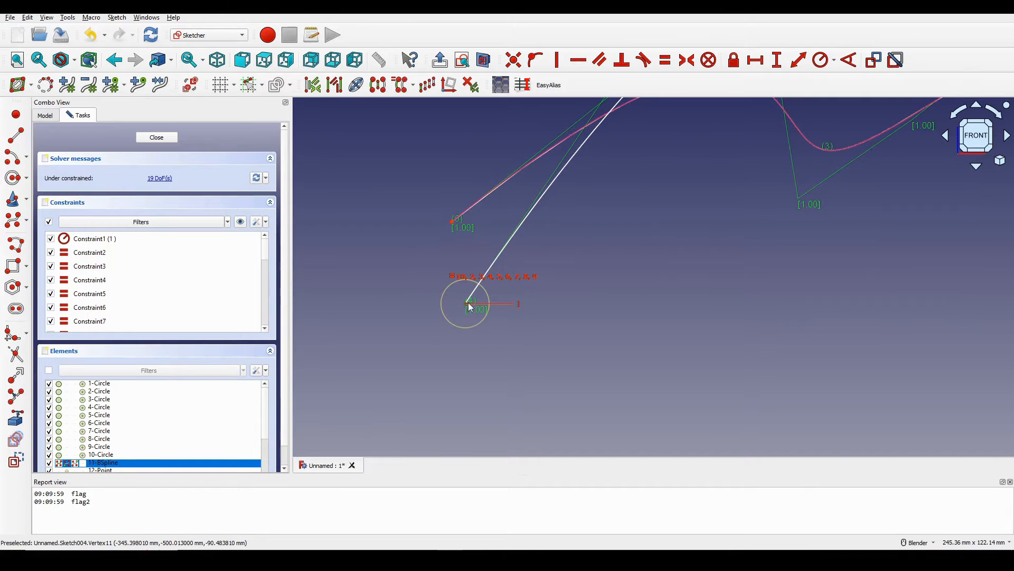
click(453, 221)
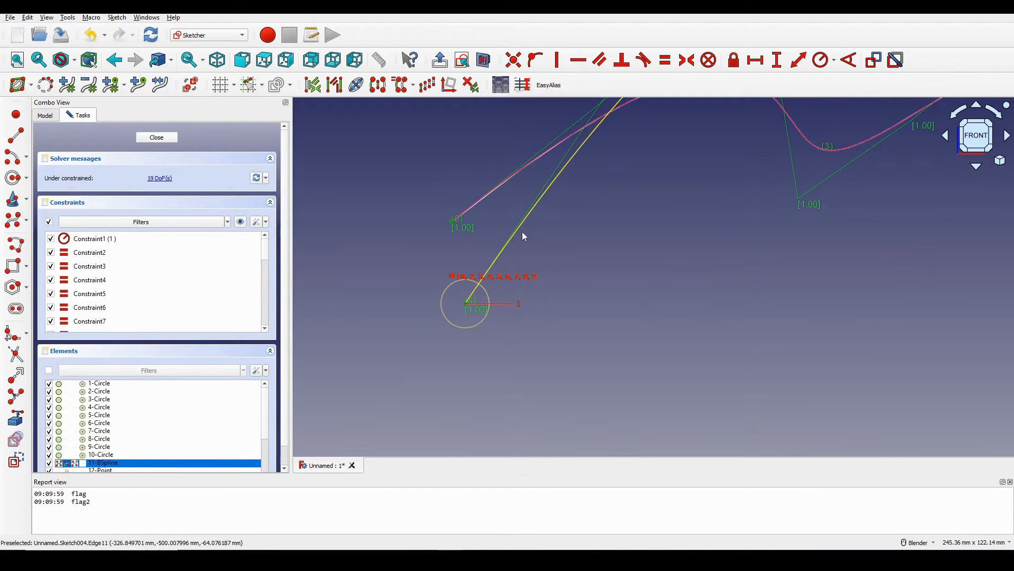
key(v)
Step: Delete the constraint tying the B-spline's right endpoint to the horizontal axis and move that endpoint slightly below the axis
scroll(486, 244, down, 10)
scroll(632, 248, up, 7)
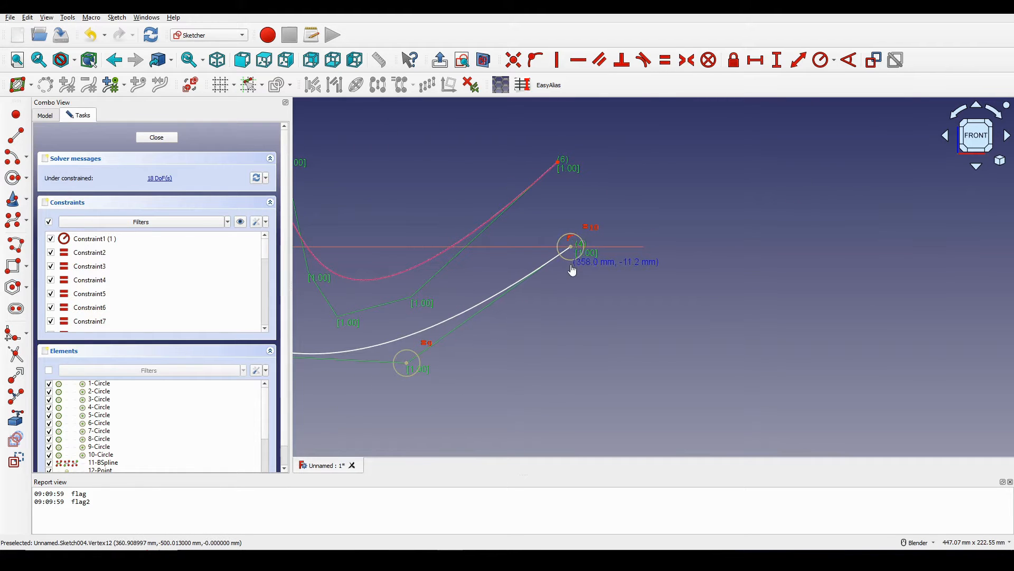
scroll(581, 246, up, 6)
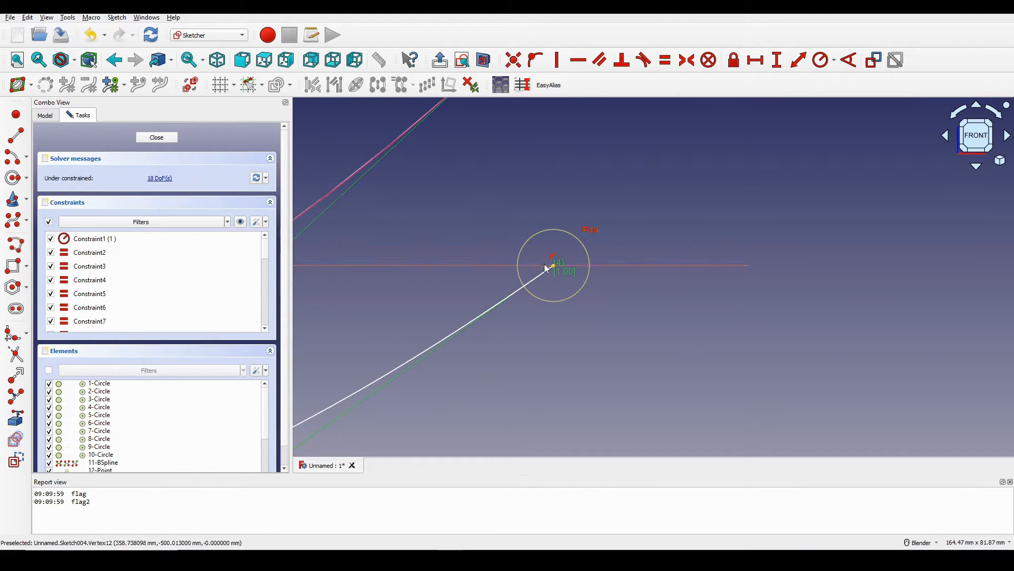
scroll(590, 269, down, 5)
scroll(590, 267, up, 2)
scroll(584, 270, up, 2)
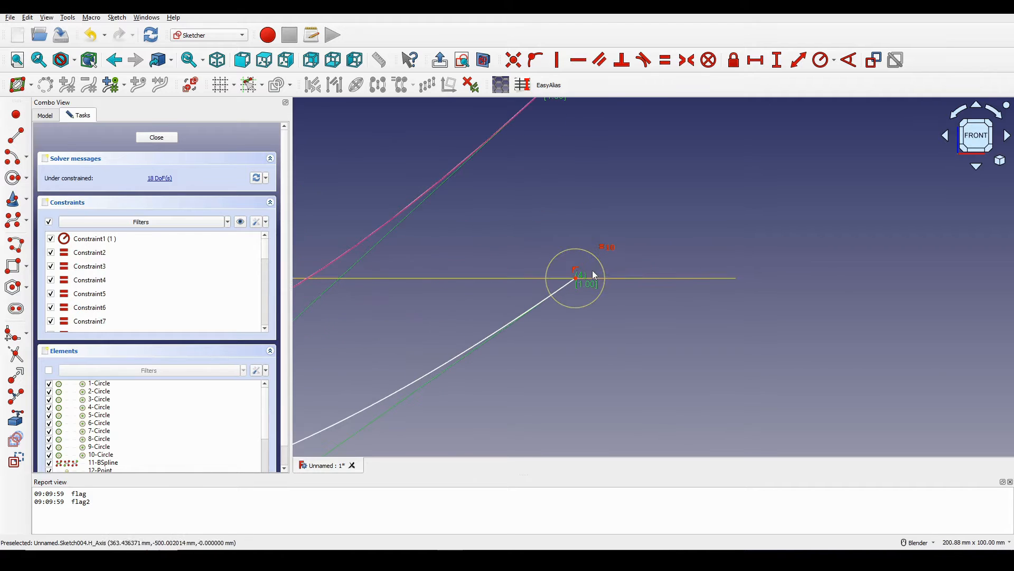
click(576, 273)
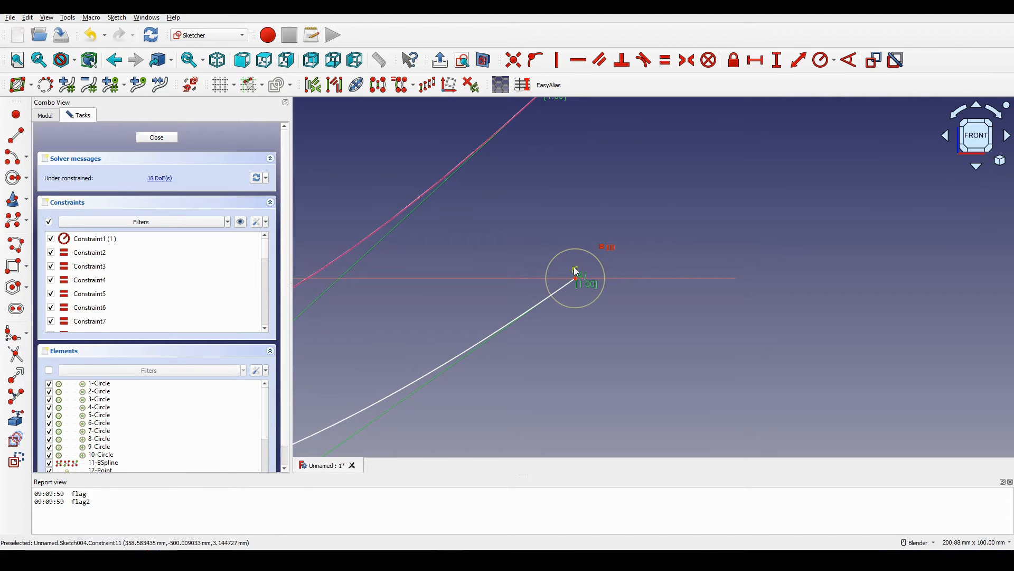
scroll(589, 272, down, 2)
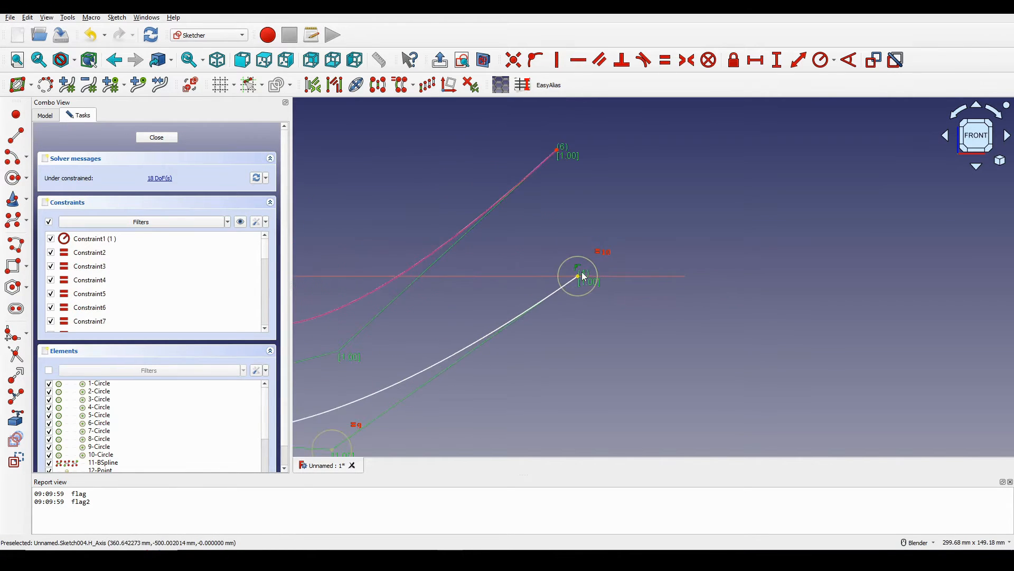
key(Delete)
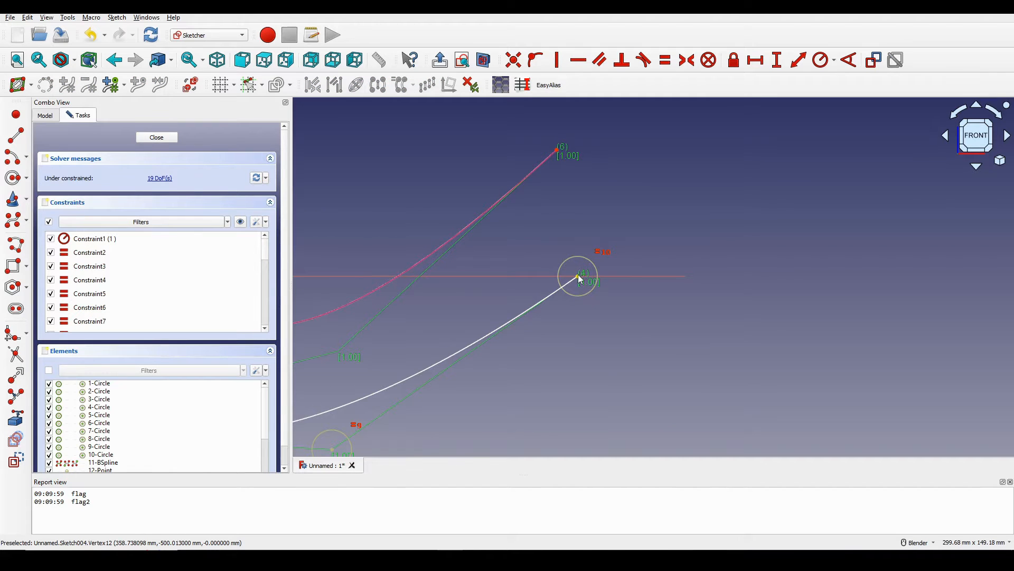
drag(578, 274, 588, 315)
Step: Align the B-spline's right endpoint vertically with the reference curve's right end and finish the sketch
click(578, 320)
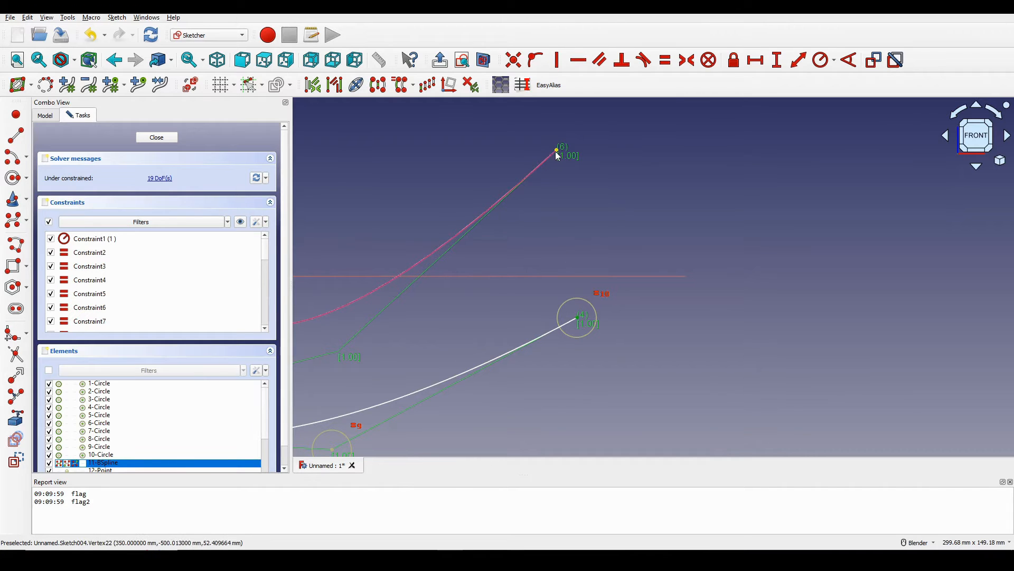
click(557, 59)
scroll(577, 268, down, 4)
scroll(577, 267, down, 4)
shift+middle_drag(546, 268, 672, 259)
scroll(584, 258, up, 2)
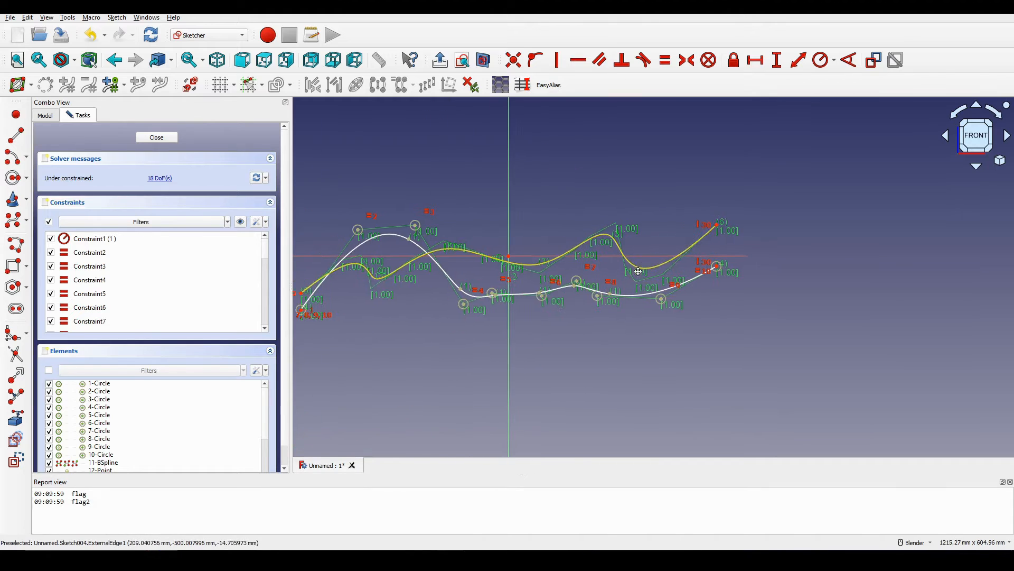
scroll(634, 343, down, 2)
shift+middle_drag(634, 338, 660, 340)
scroll(608, 347, up, 1)
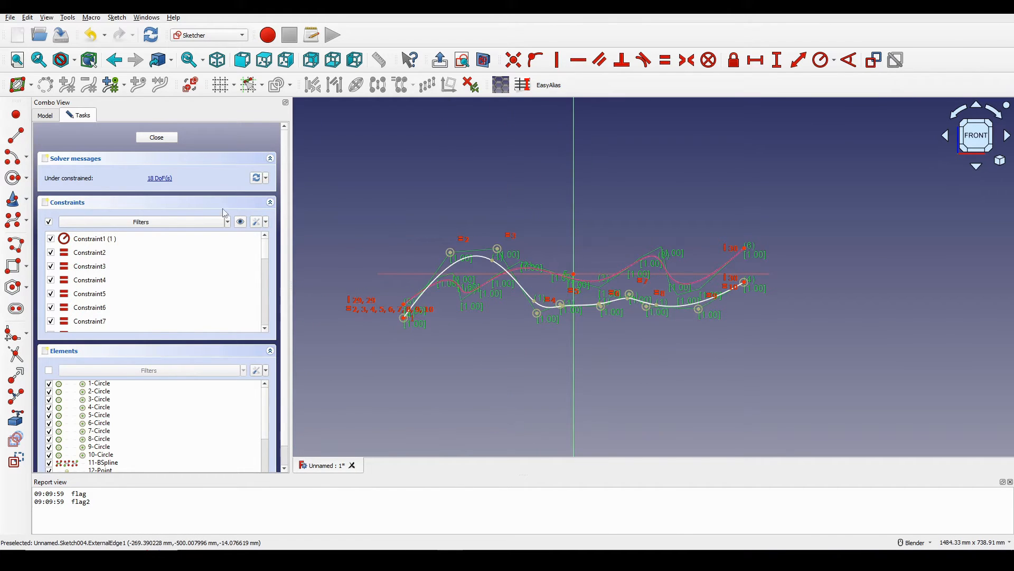
click(146, 136)
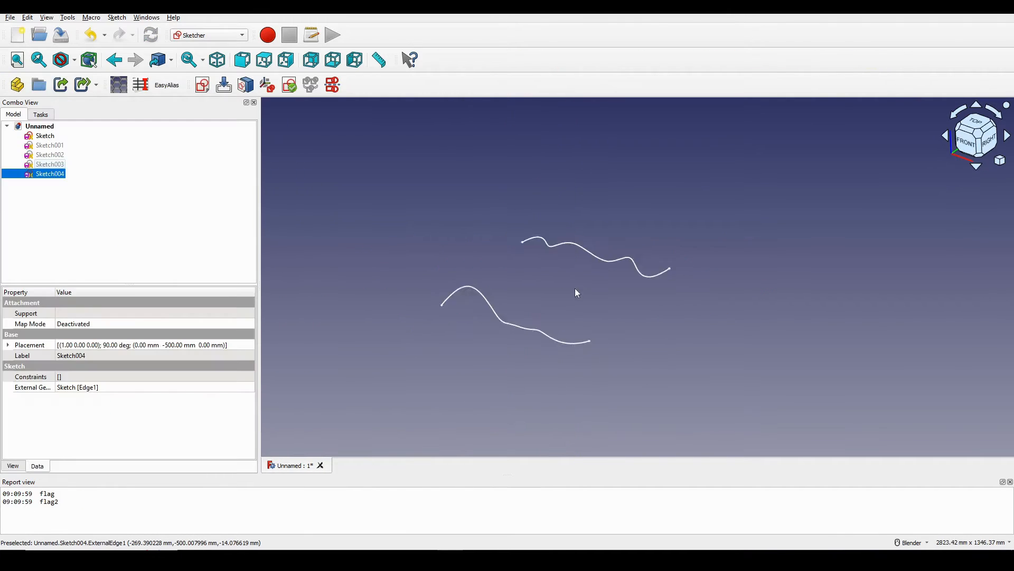
Step: Display Sketch001, Sketch002 and Sketch003 again and inspect all five profile curves together
click(50, 145)
shift+click(58, 164)
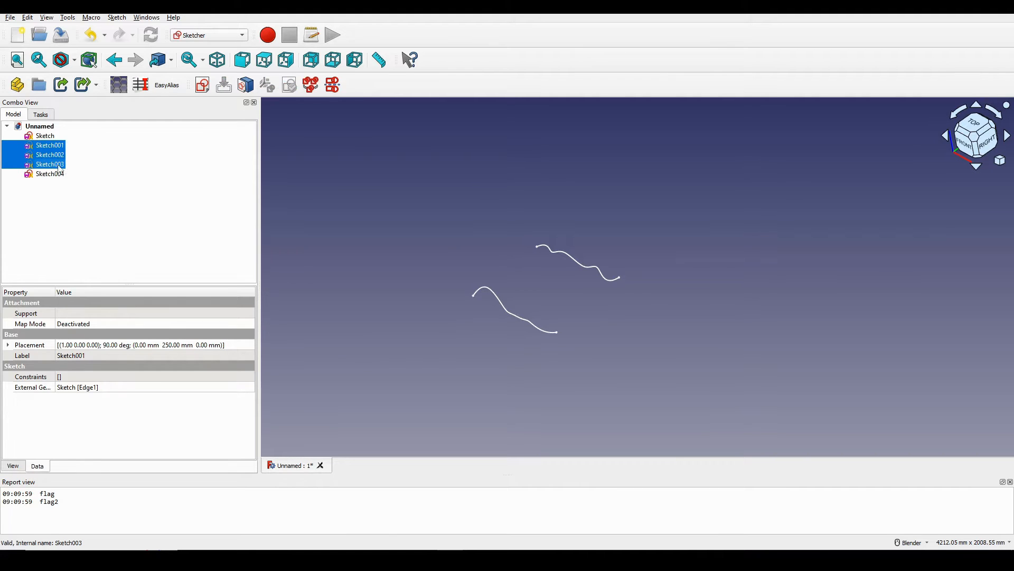
key(space)
click(566, 276)
mouse_move(662, 305)
shift+middle_down()
mouse_move(512, 331)
mouse_move(675, 312)
mouse_move(523, 301)
mouse_move(547, 286)
shift+middle_up()
scroll(547, 287, up, 2)
shift+middle_drag(453, 309, 531, 341)
scroll(562, 333, down, 2)
scroll(561, 332, up, 2)
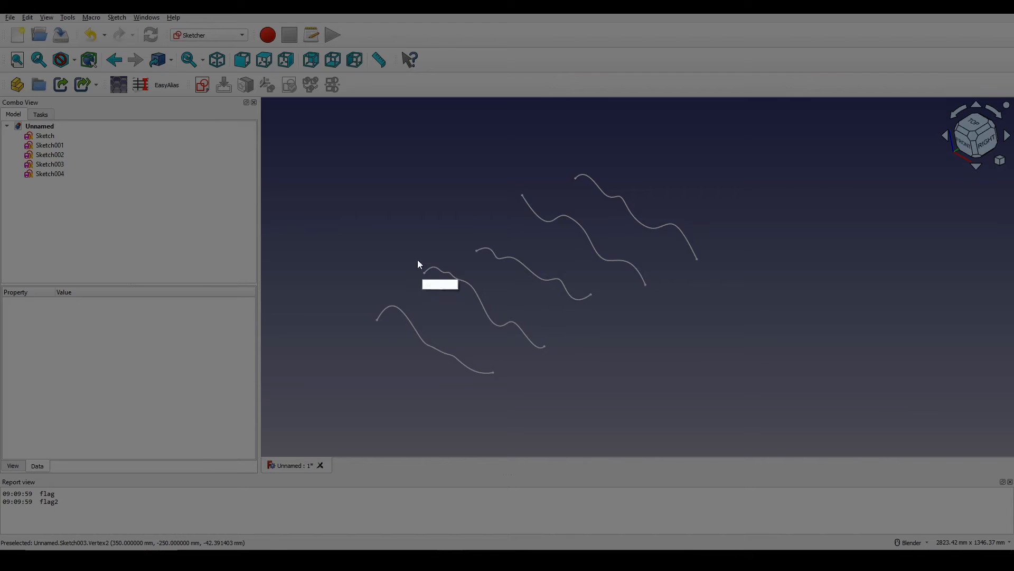
Step: Capture the view area around the five curves and mark both ends of each curve in red on the screenshot
drag(323, 137, 759, 414)
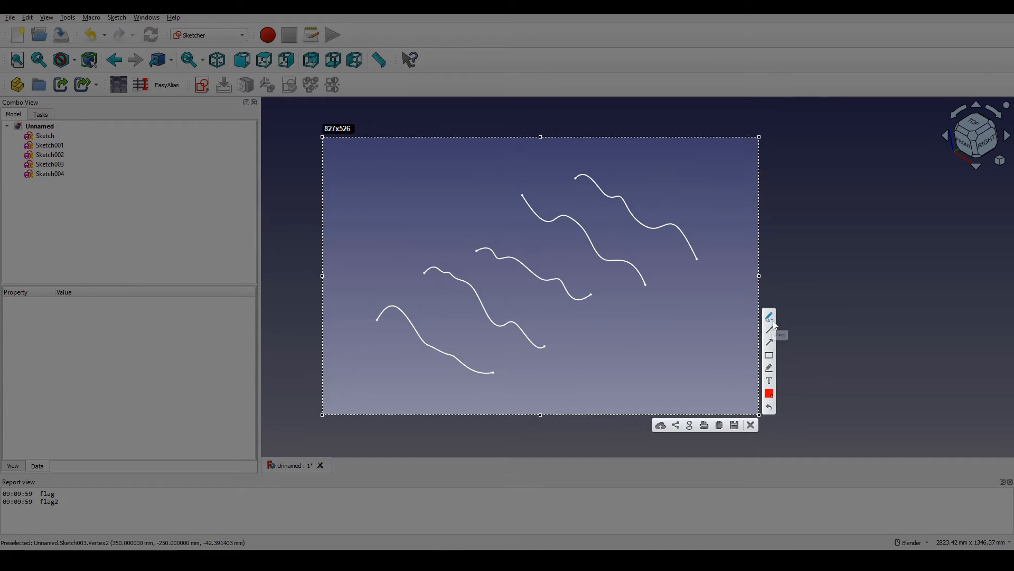
click(494, 373)
click(546, 344)
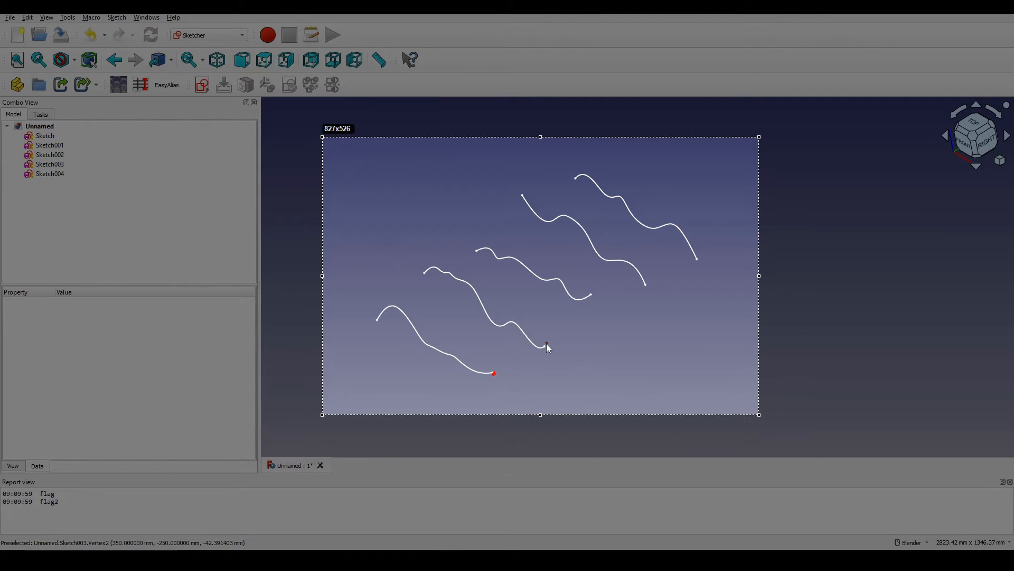
click(592, 293)
click(647, 287)
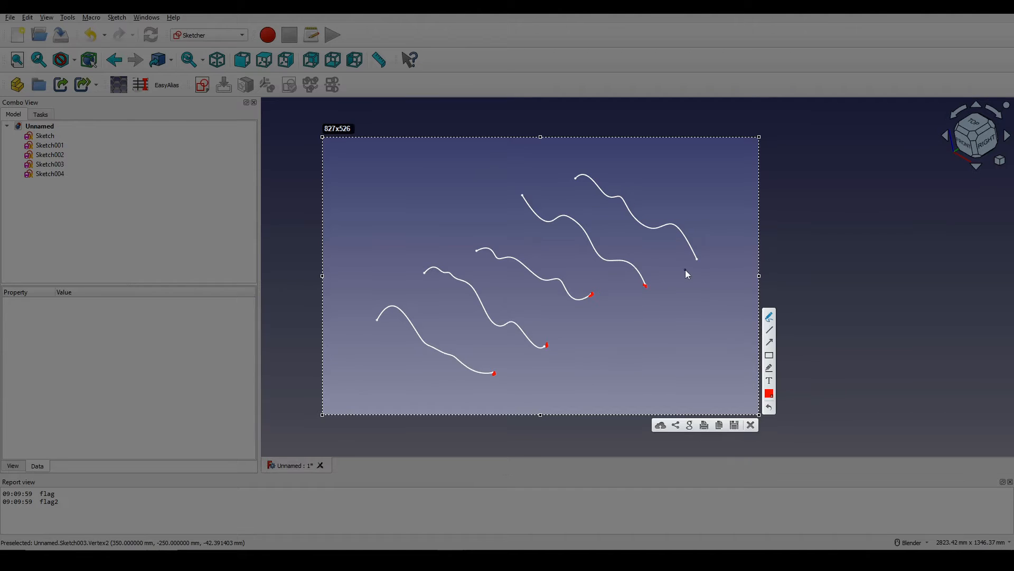
click(697, 261)
click(377, 320)
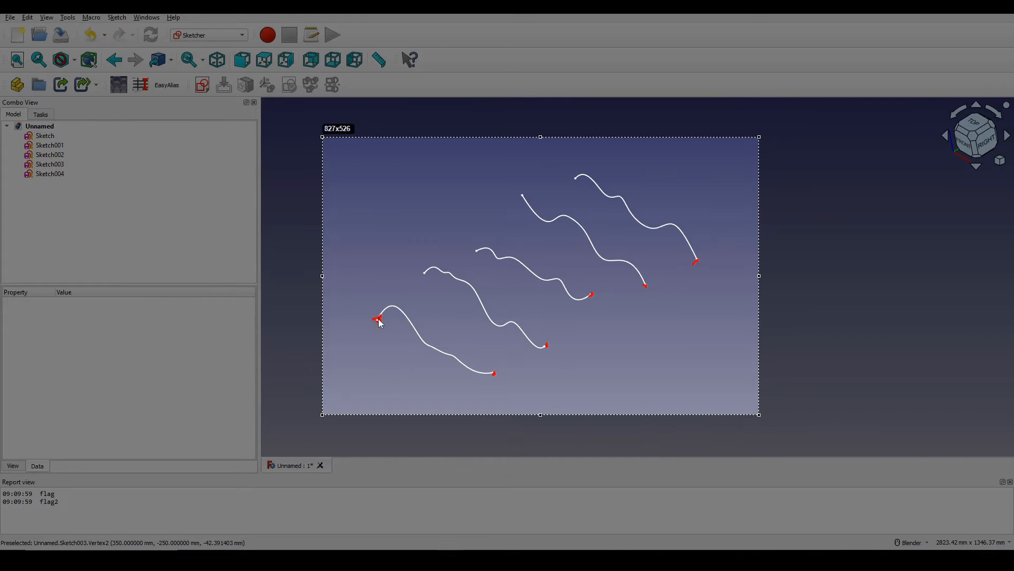
drag(420, 273, 430, 279)
drag(481, 253, 476, 251)
drag(524, 196, 574, 179)
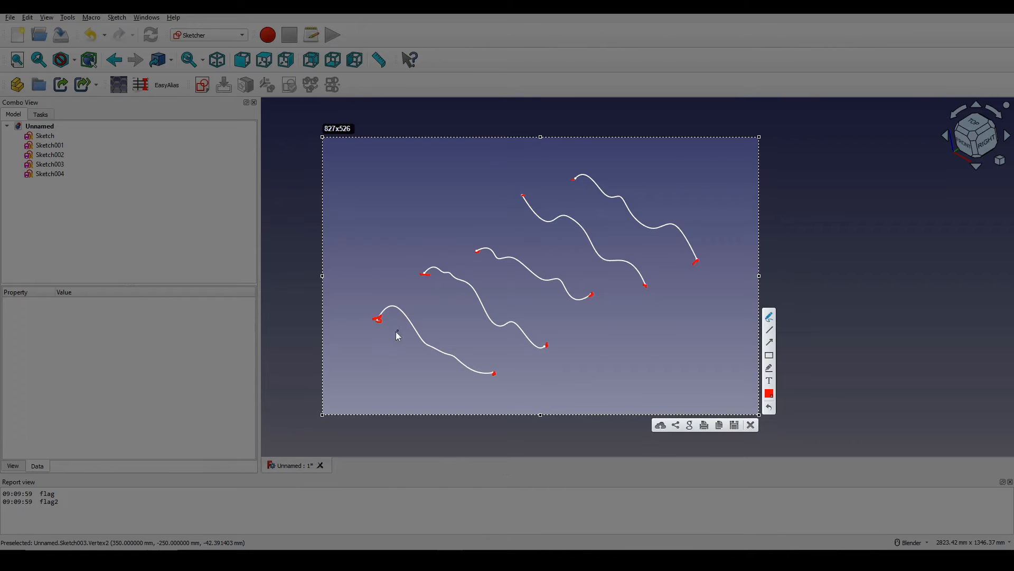
Step: Draw three freehand red lines crossing the profile curves on the screenshot, and close the capture without saving
drag(397, 336, 399, 338)
drag(615, 192, 616, 188)
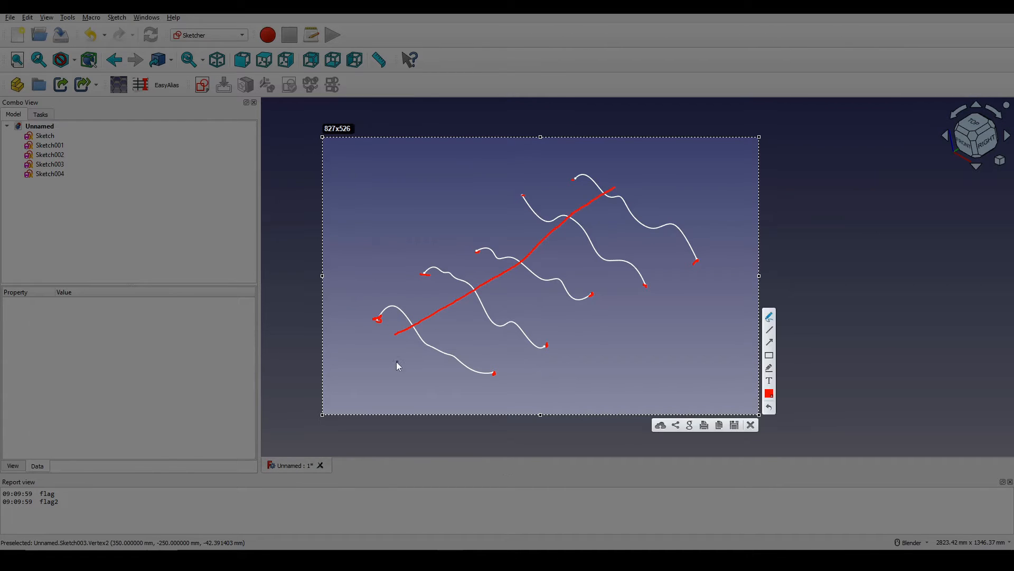
drag(416, 364, 464, 326)
drag(610, 234, 655, 206)
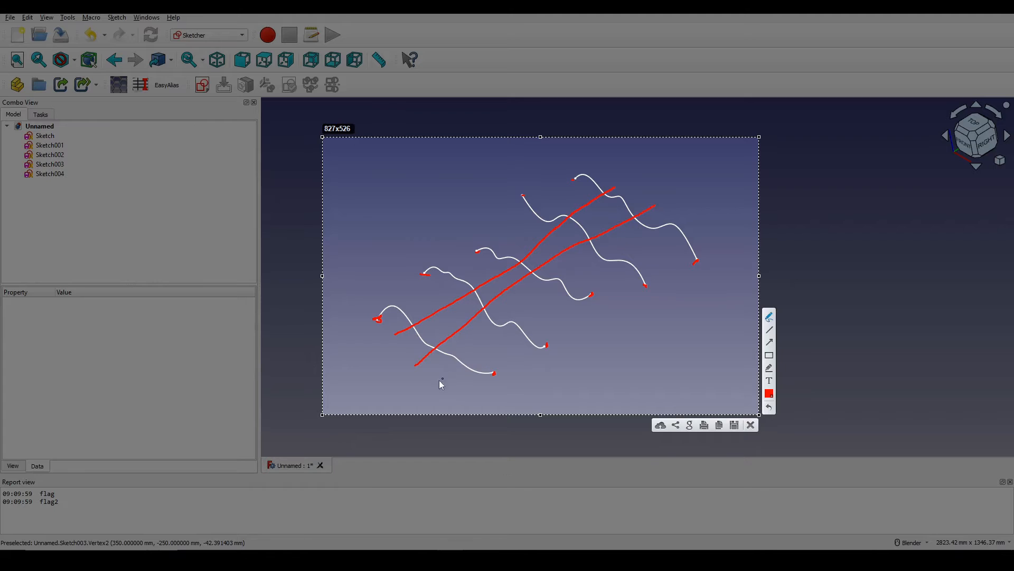
drag(434, 380, 578, 280)
drag(652, 228, 665, 217)
click(751, 425)
Step: Switch to the Curves workbench with all five profile curves in view
scroll(631, 272, down, 2)
scroll(621, 270, up, 1)
shift+middle_drag(610, 274, 617, 262)
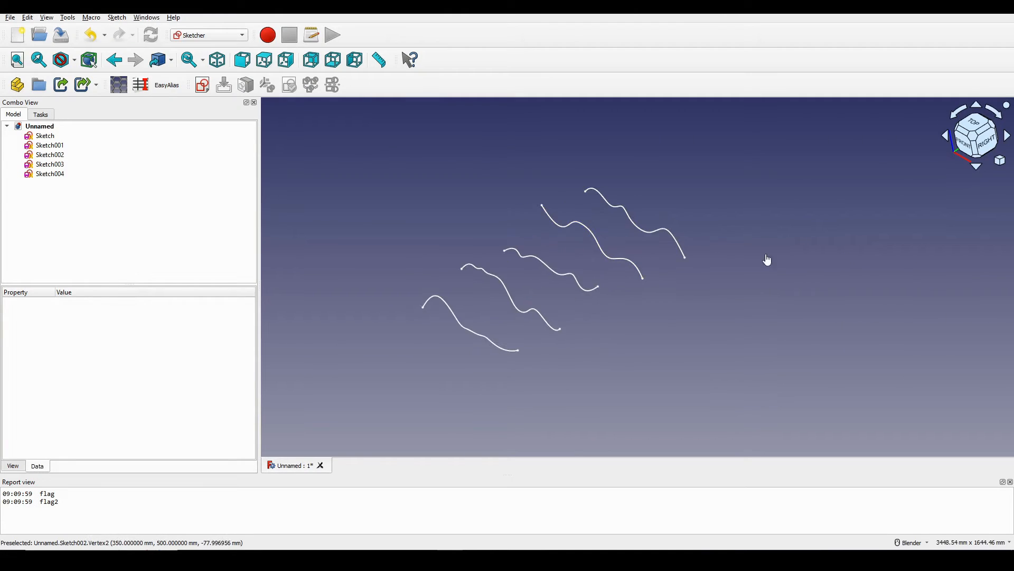
shift+middle_drag(689, 249, 698, 250)
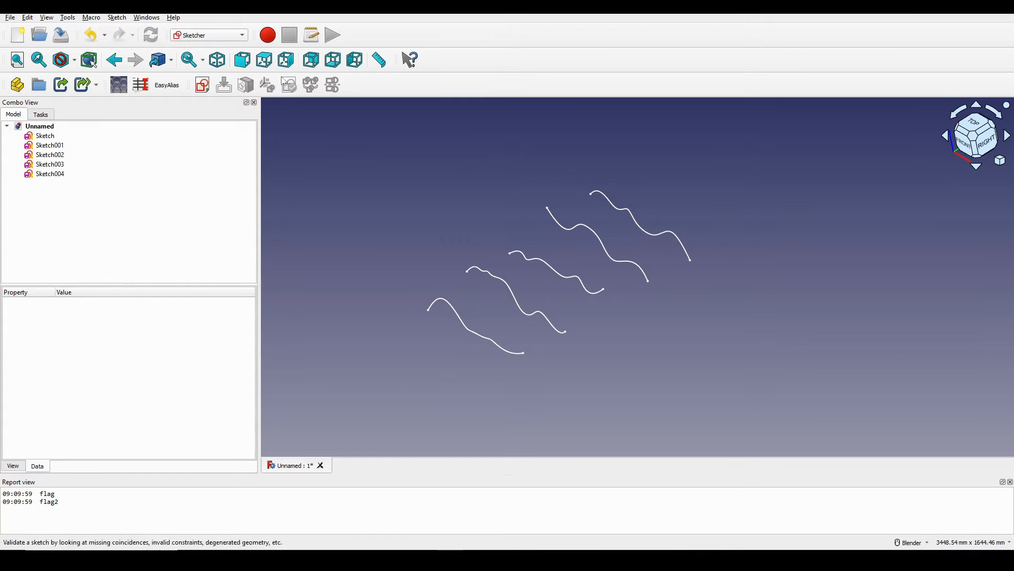
click(209, 35)
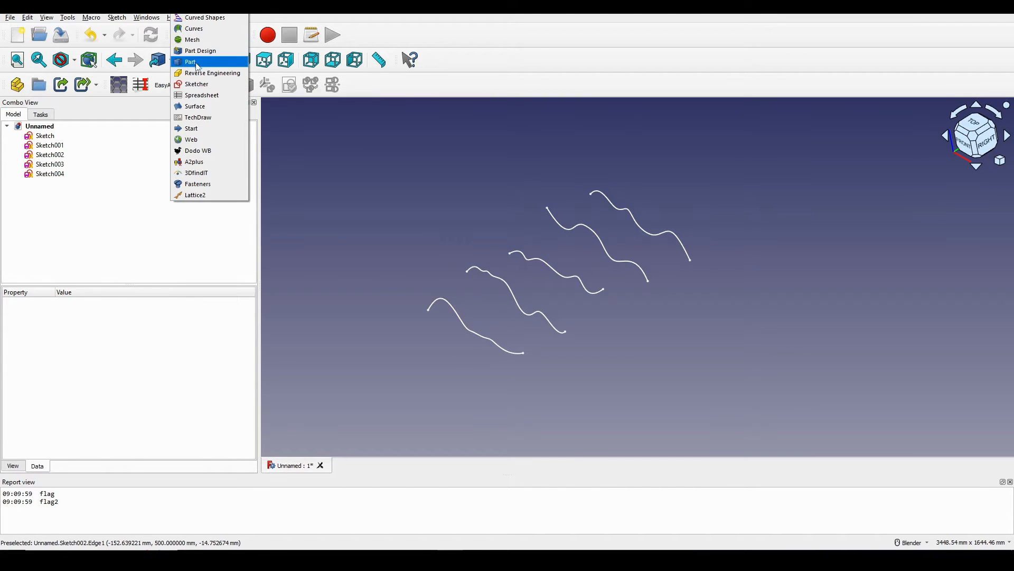
click(198, 29)
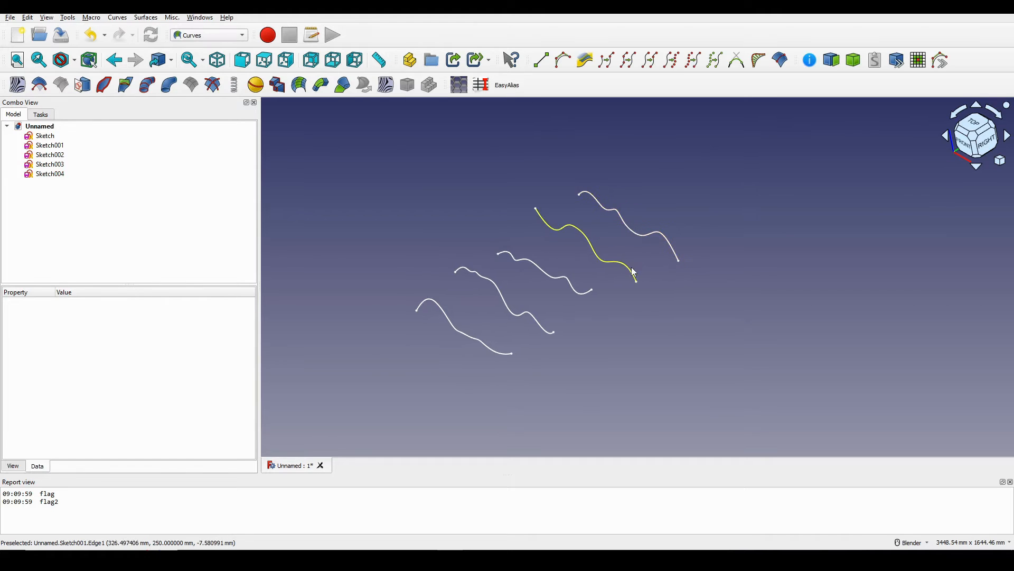
Step: Set the point size of all five profile sketches to 10 so their curve endpoints stand out
scroll(634, 274, up, 3)
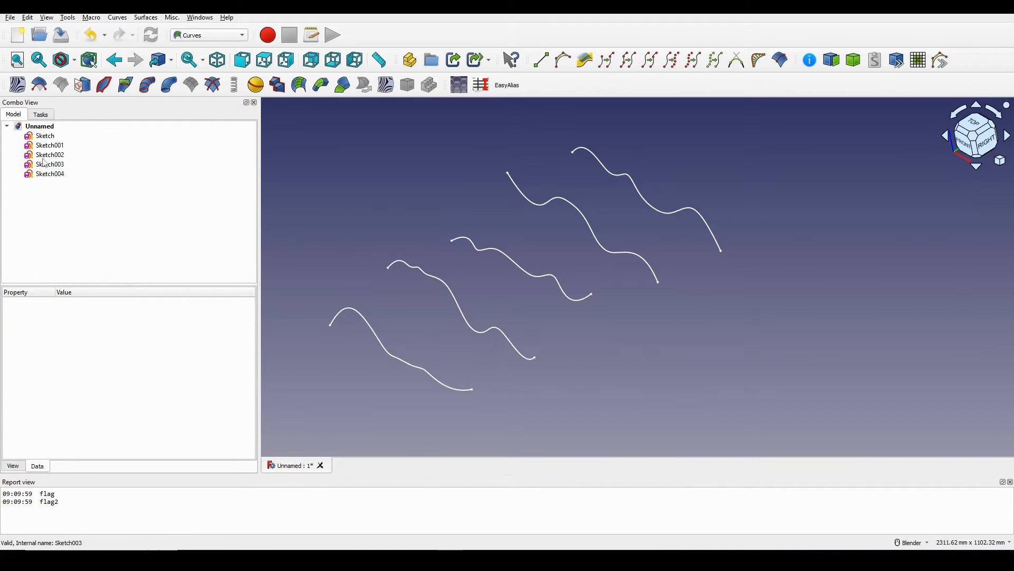
click(41, 137)
shift+click(46, 174)
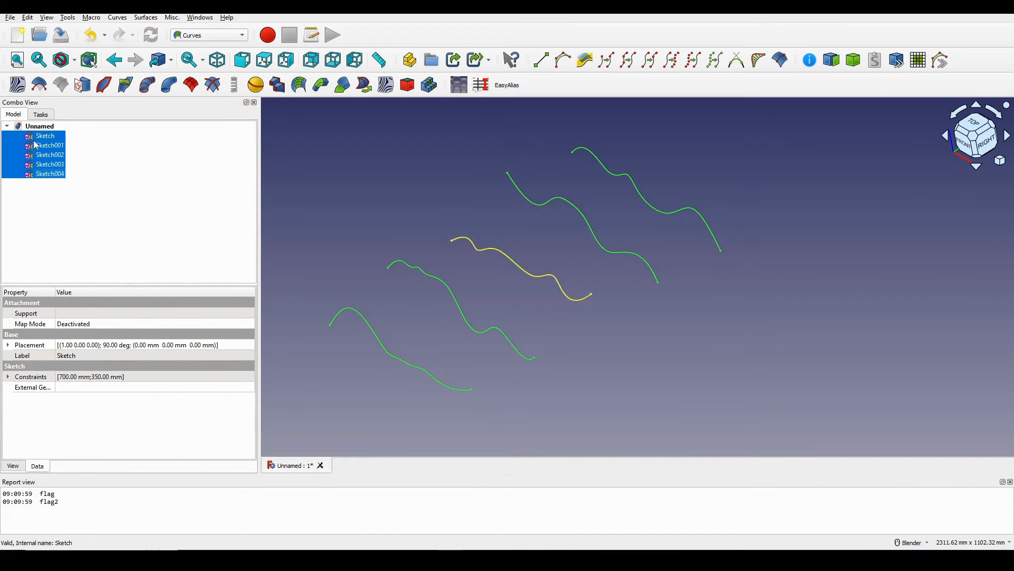
click(13, 466)
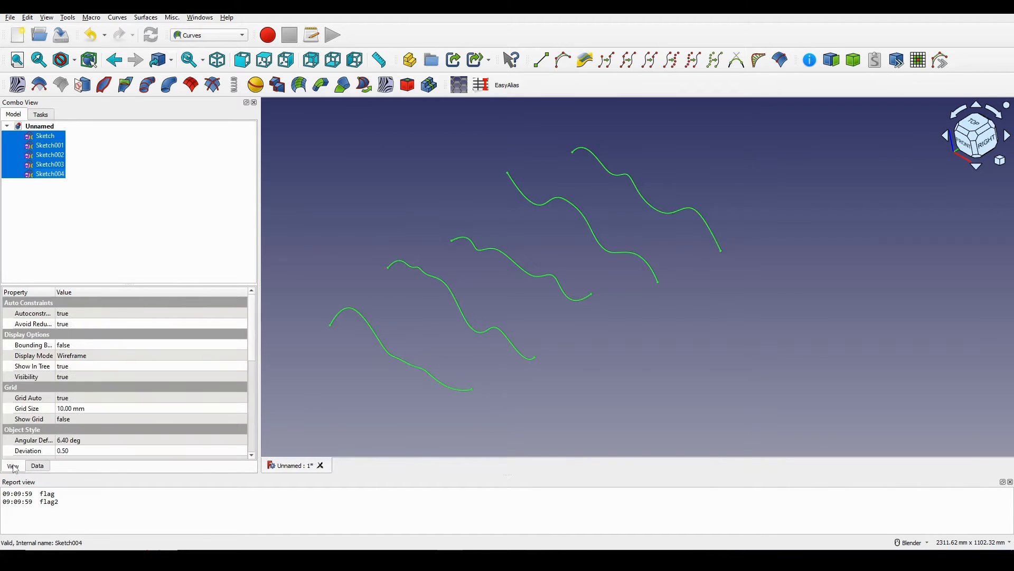
scroll(58, 397, down, 4)
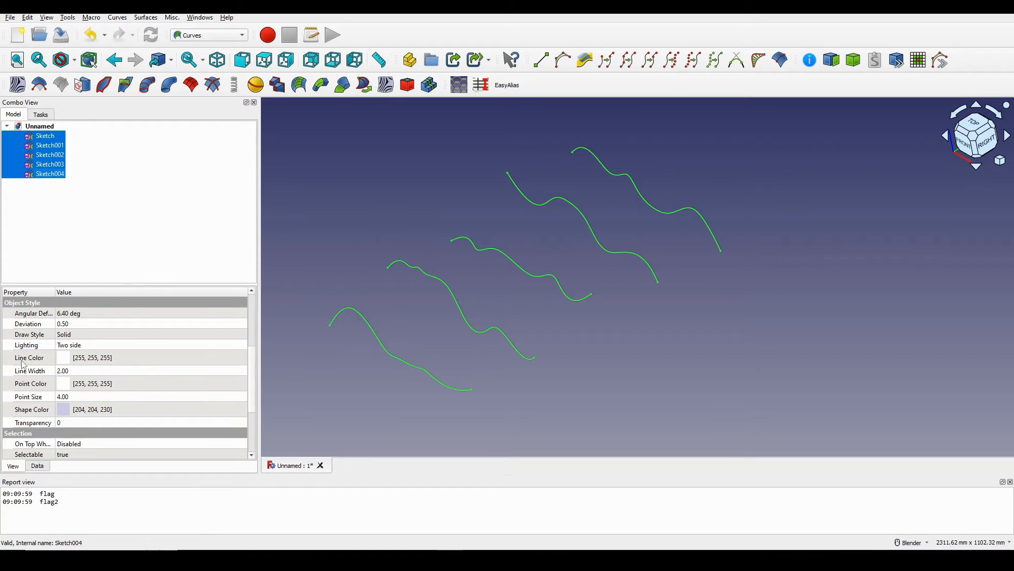
click(41, 401)
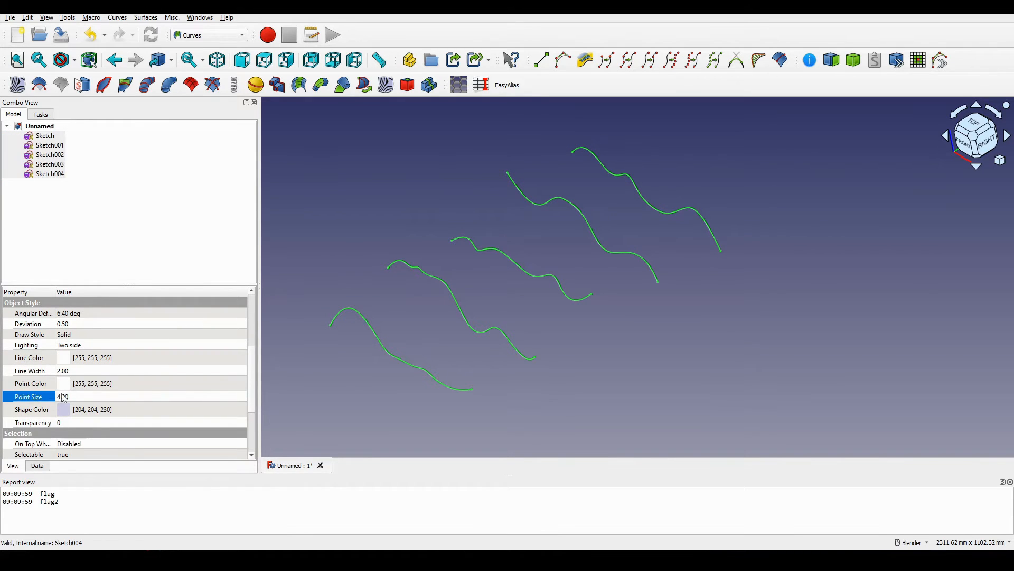
click(64, 397)
key(Return)
click(511, 395)
scroll(494, 395, up, 3)
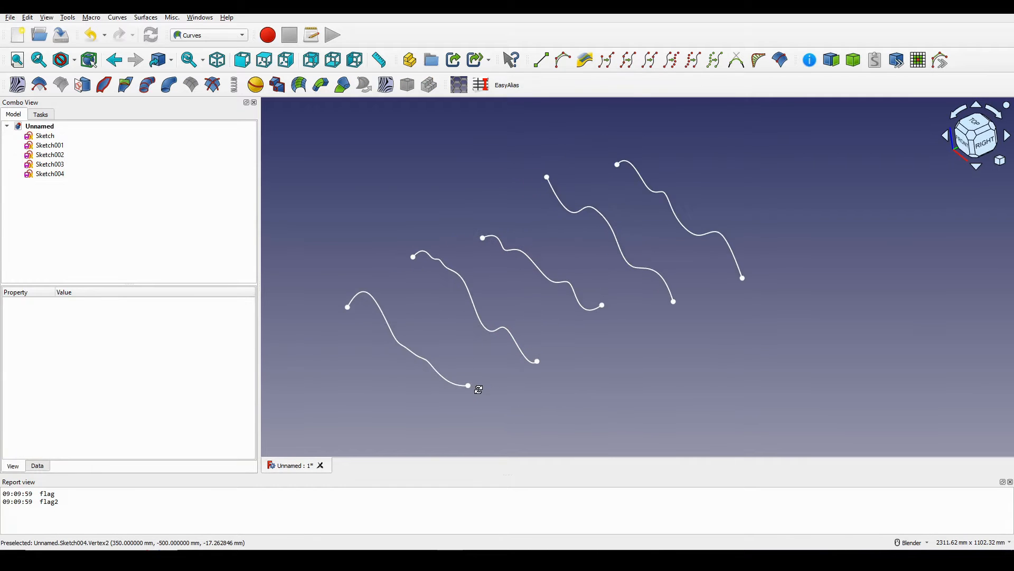
shift+middle_drag(491, 393, 478, 401)
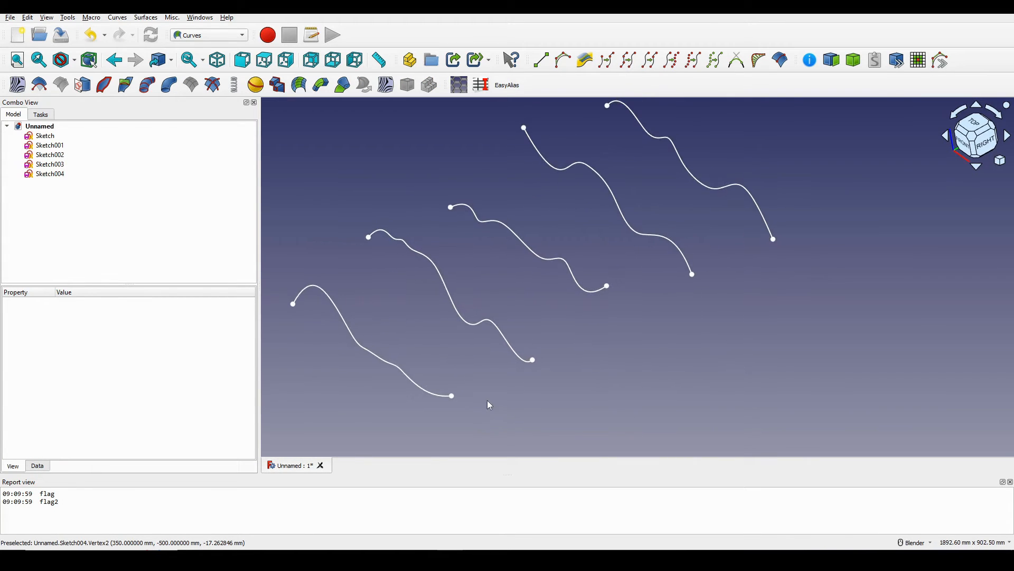
click(455, 397)
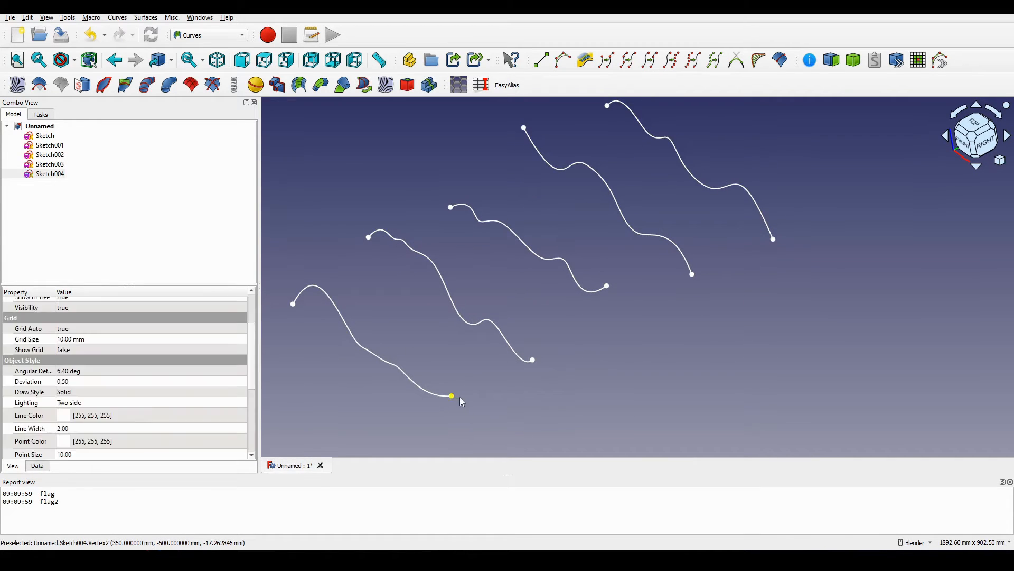
ctrl+click(538, 363)
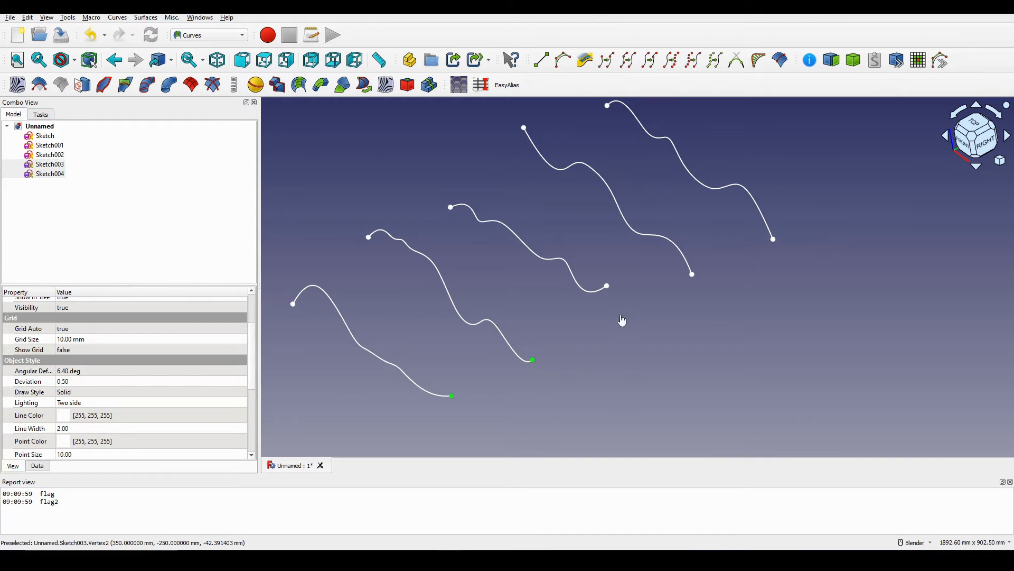
click(693, 279)
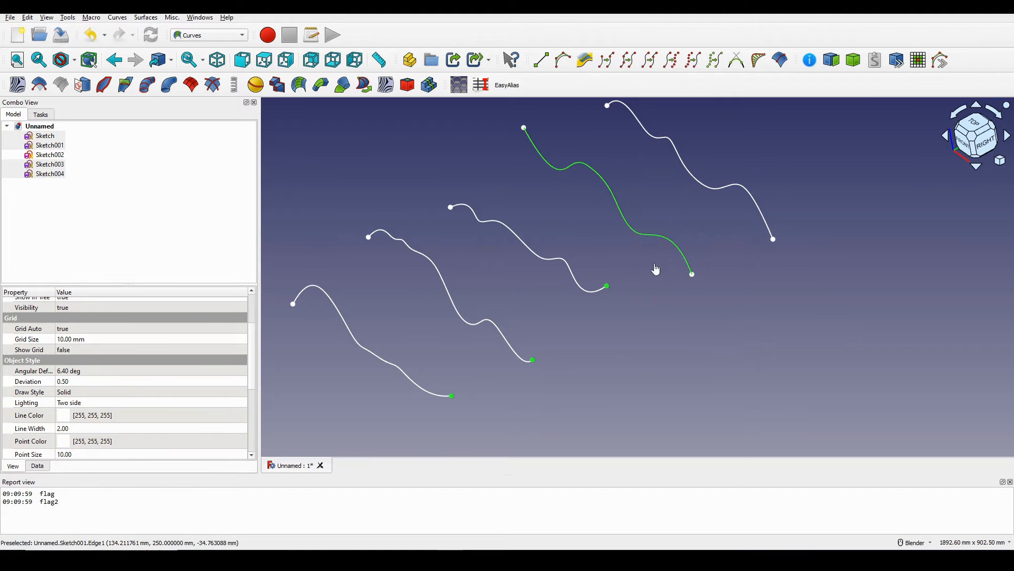
click(659, 285)
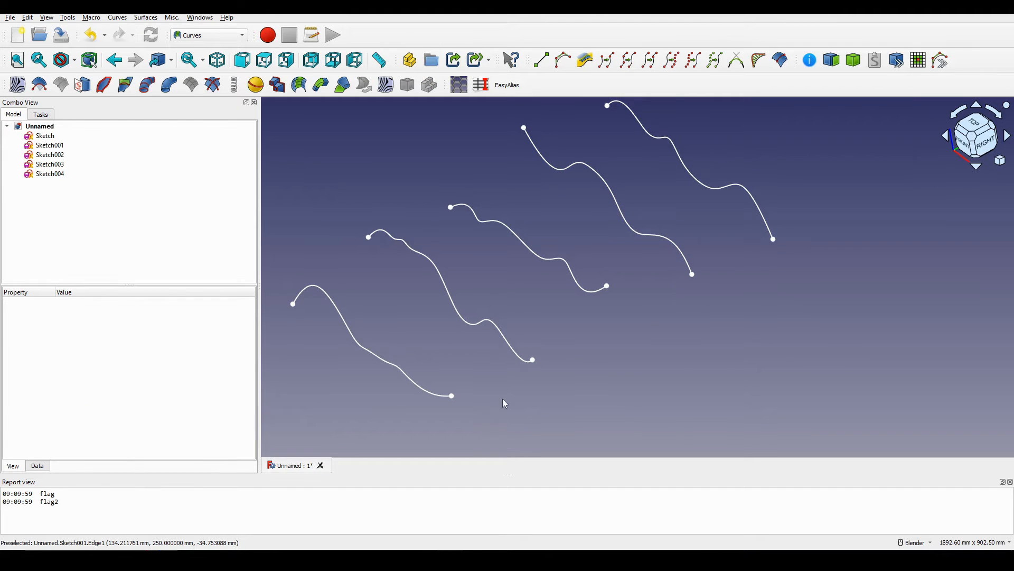
scroll(462, 399, up, 2)
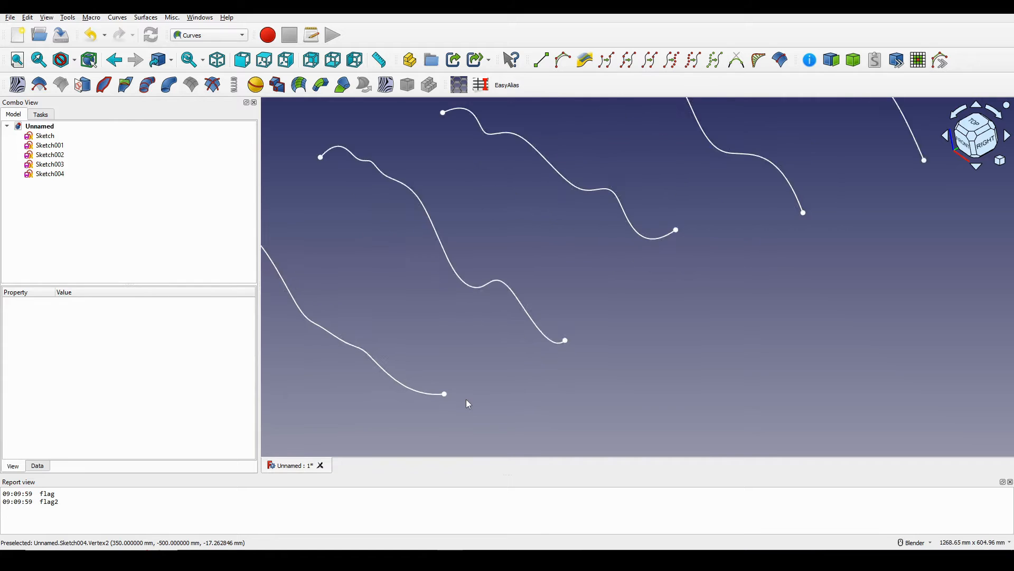
scroll(466, 398, down, 4)
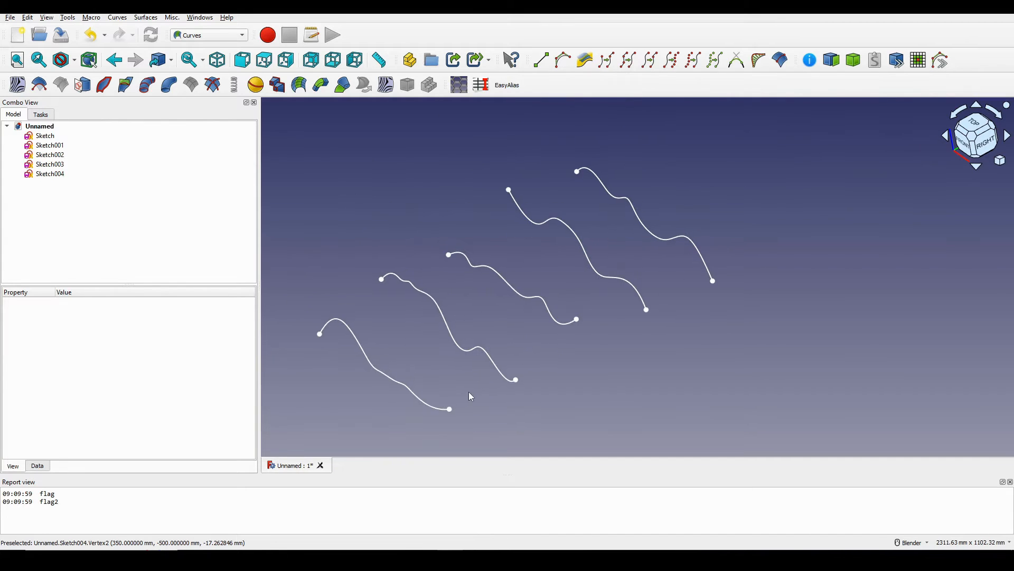
Step: Create a freehand B-spline through the five profile endpoints at X = 350 mm, from Sketch004 to Sketch002, and finish editing it
click(452, 407)
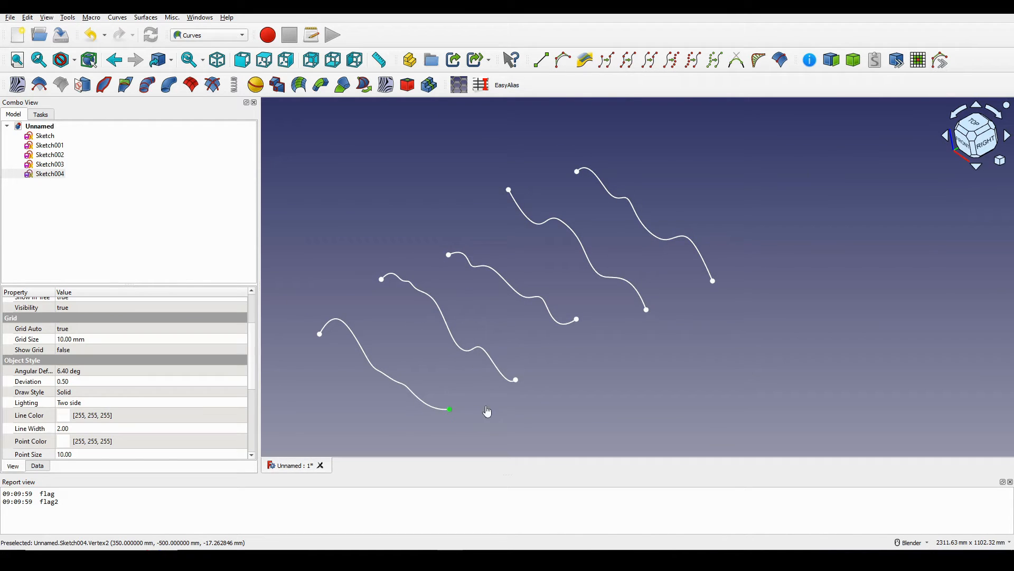
ctrl+click(520, 383)
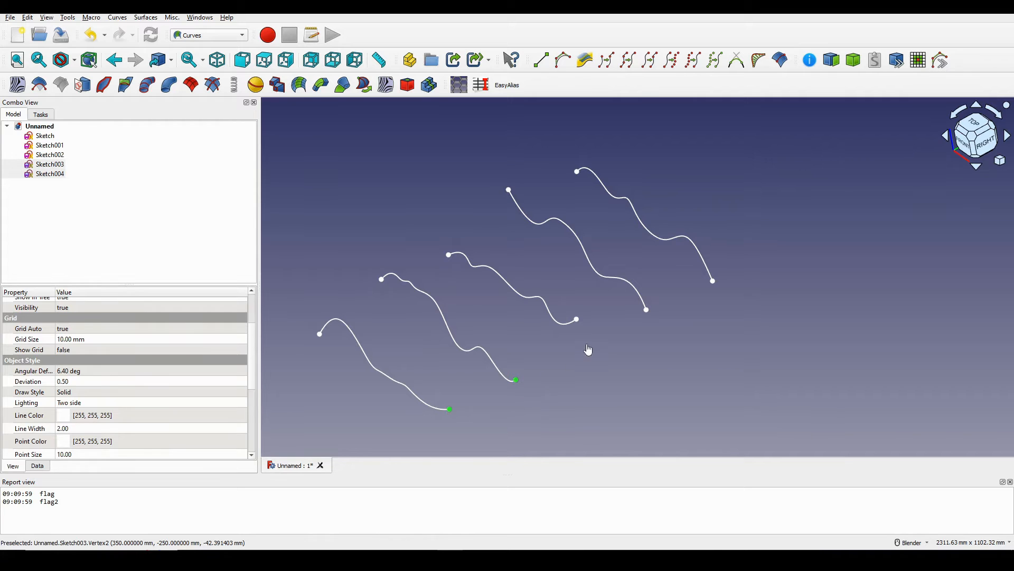
ctrl+click(578, 321)
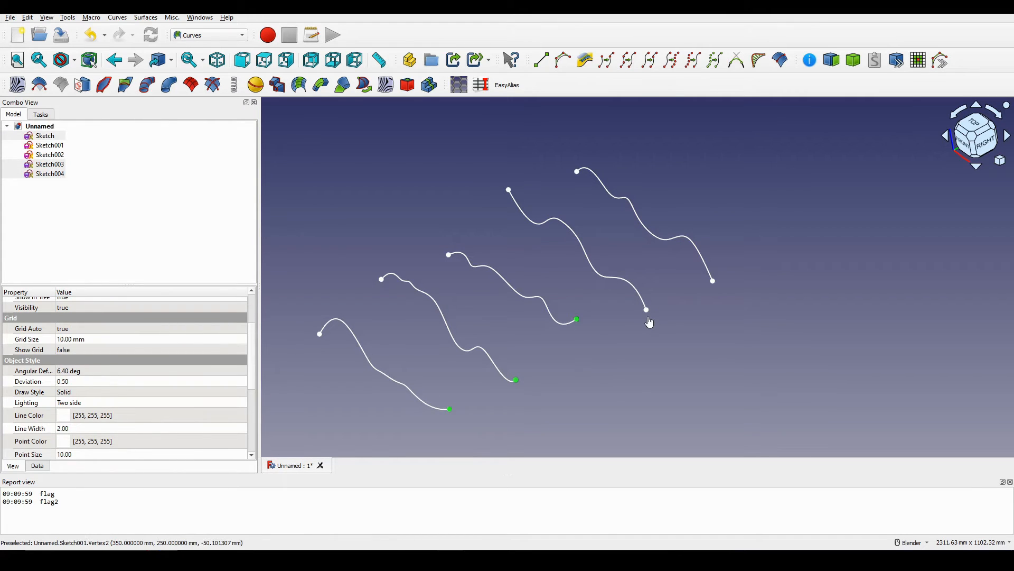
middle_drag(646, 319, 623, 350)
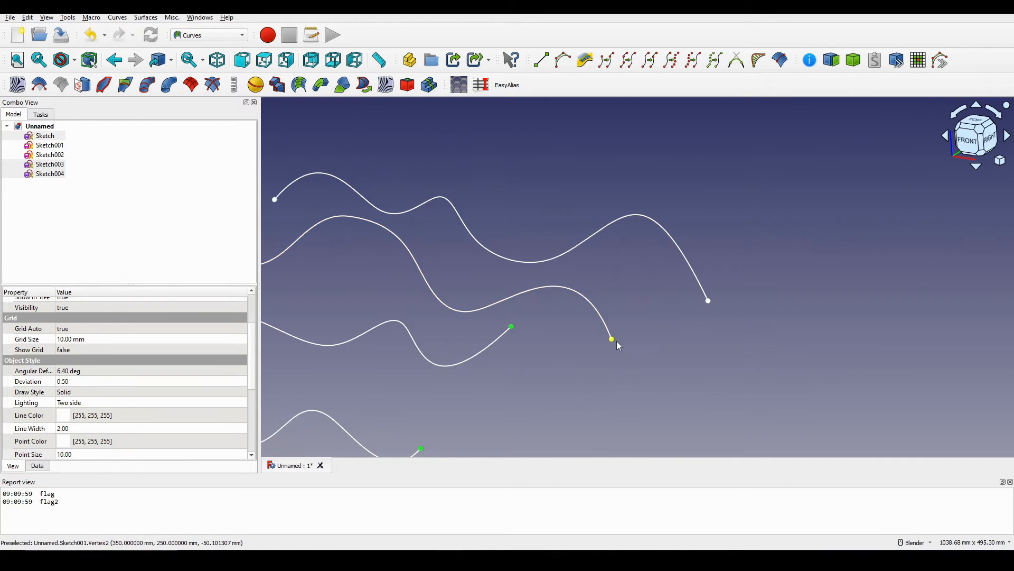
click(616, 341)
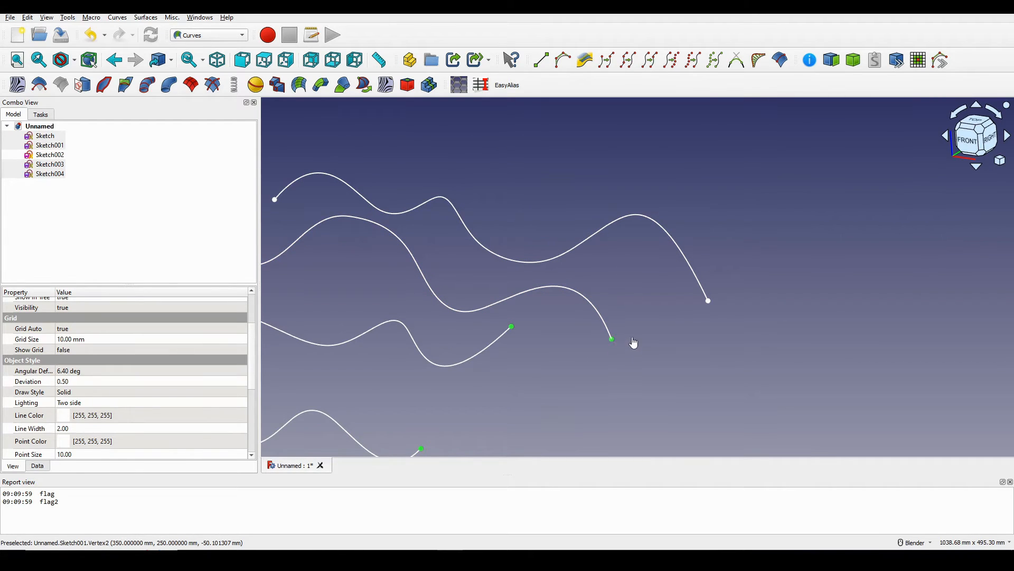
ctrl+click(709, 307)
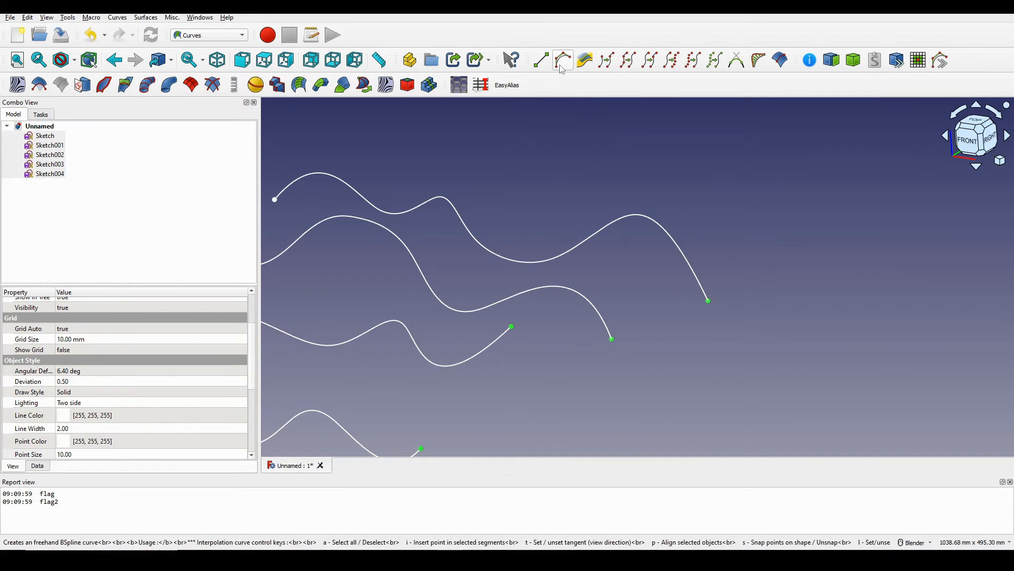
click(585, 60)
middle_drag(716, 306, 606, 337)
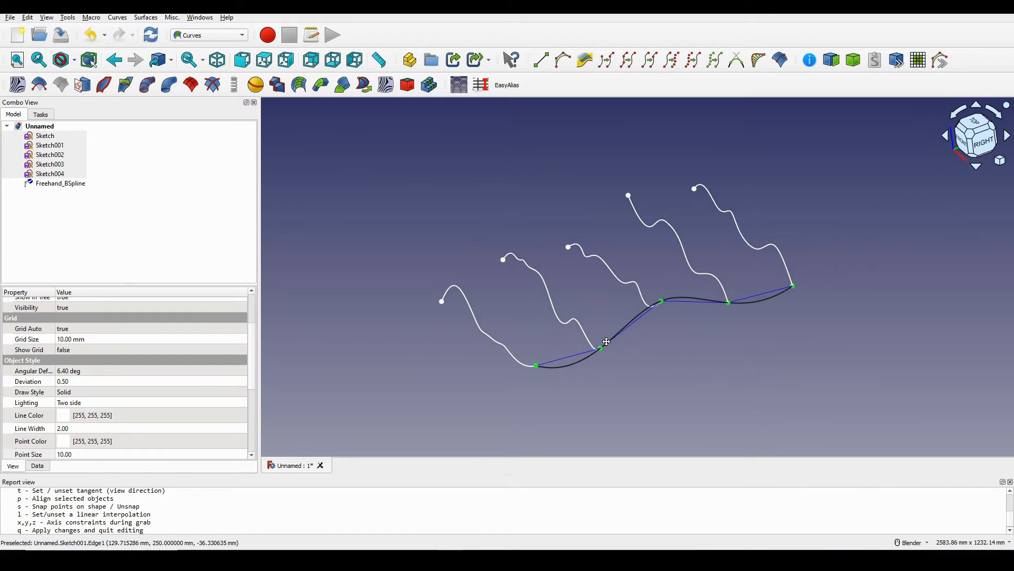
click(49, 185)
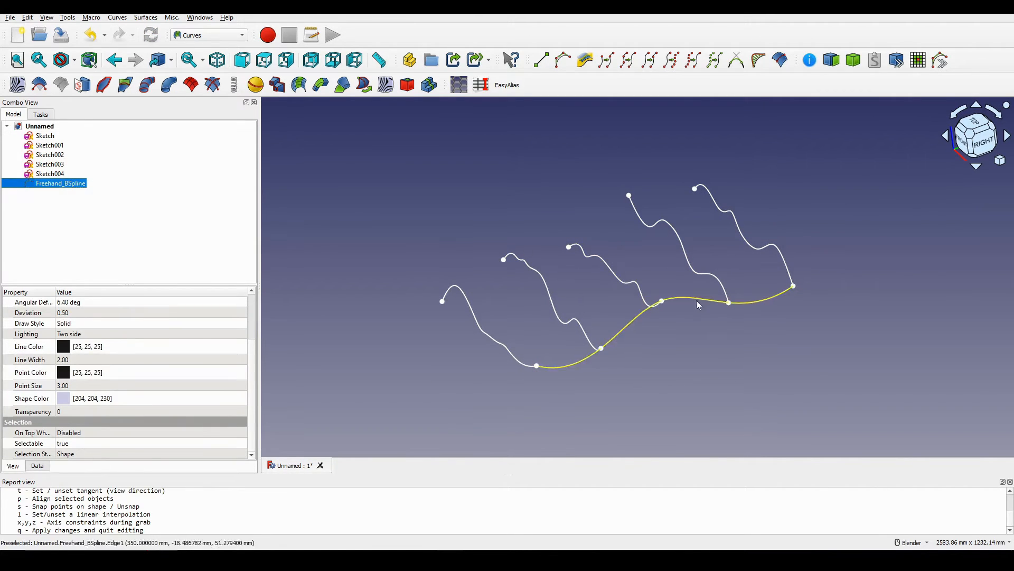
click(616, 316)
Step: Create a second freehand B-spline through the five opposite endpoints at X = -350 mm, starting from Sketch002, and finish editing it
middle_drag(581, 326, 725, 328)
middle_drag(437, 327, 512, 332)
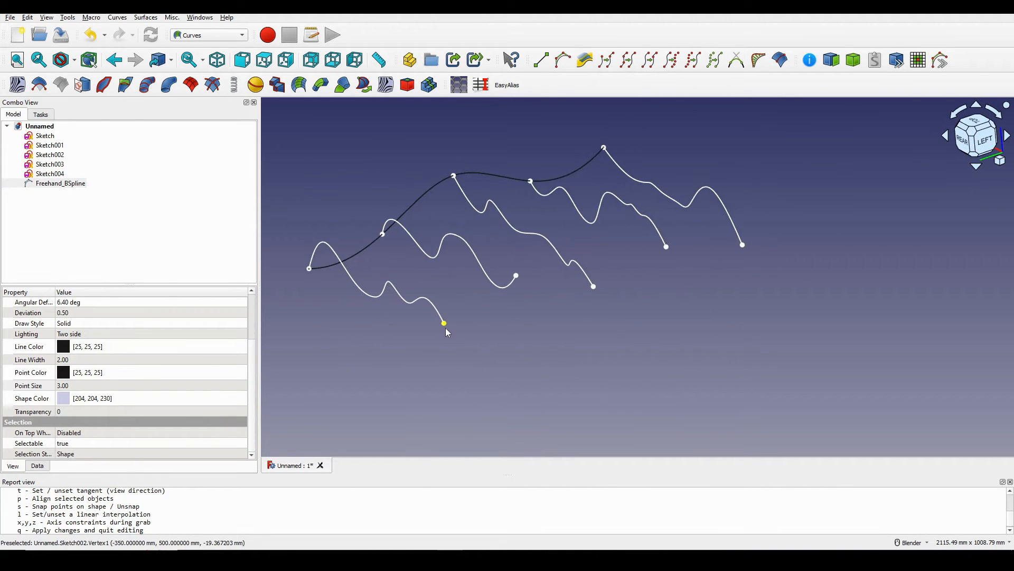
click(444, 323)
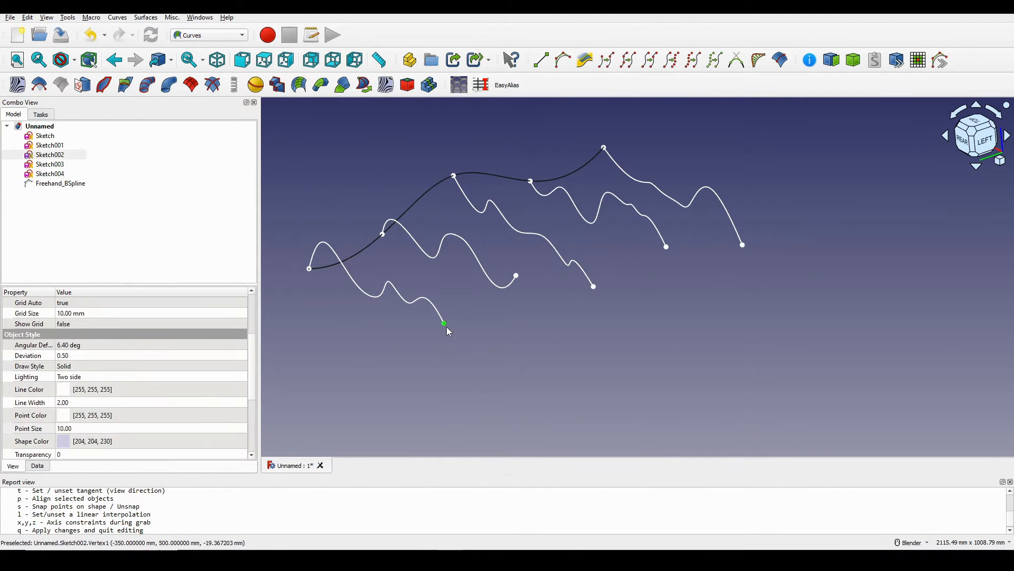
ctrl+click(517, 276)
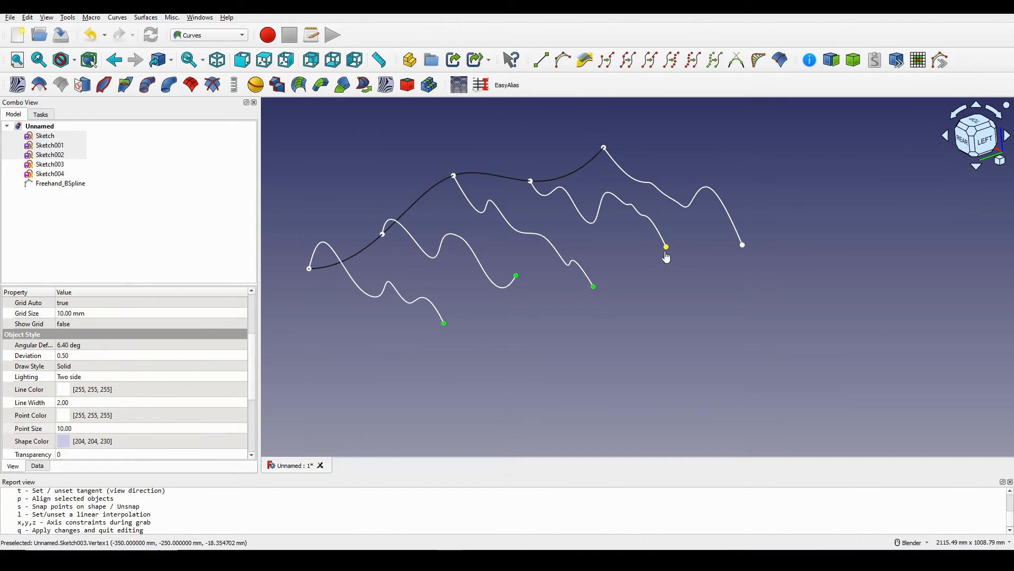
ctrl+click(667, 253)
ctrl+click(747, 250)
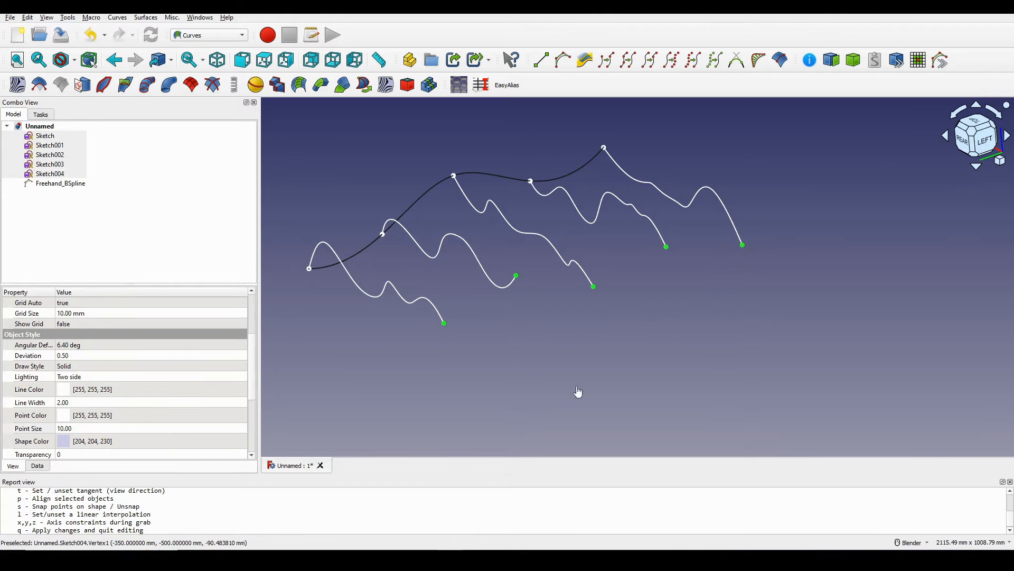
shift+middle_drag(724, 311, 712, 317)
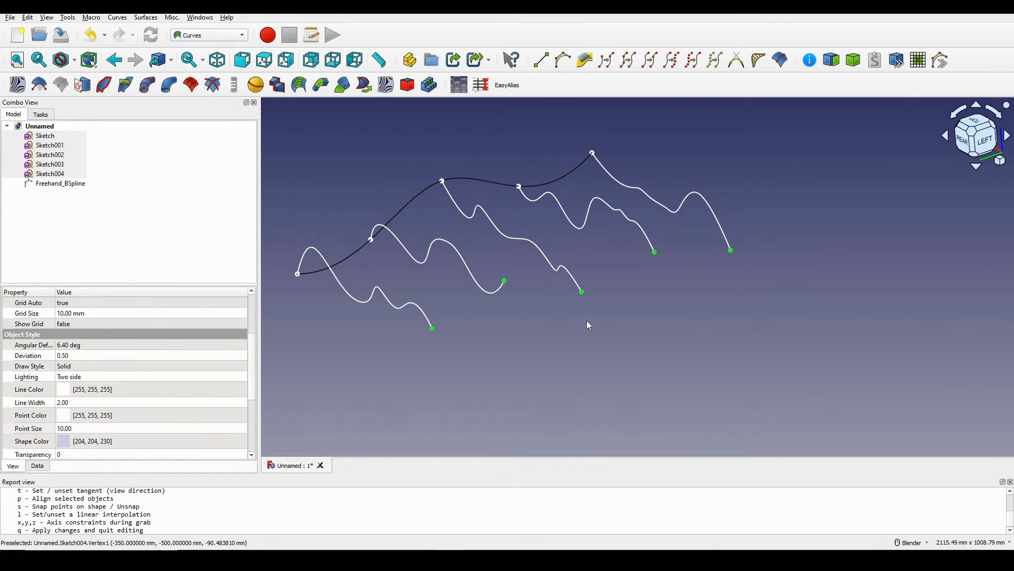
shift+middle_drag(586, 320, 607, 326)
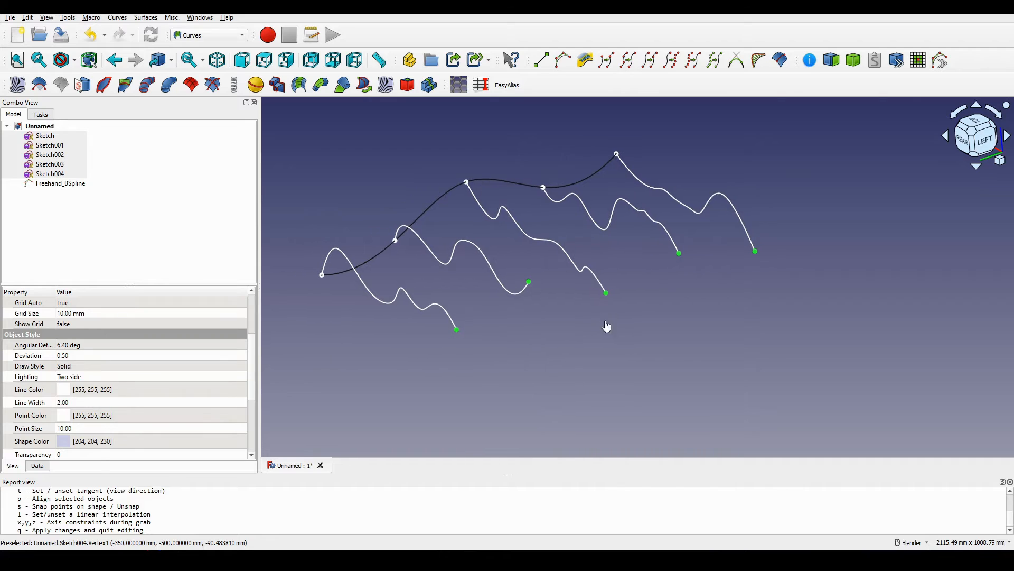
click(561, 63)
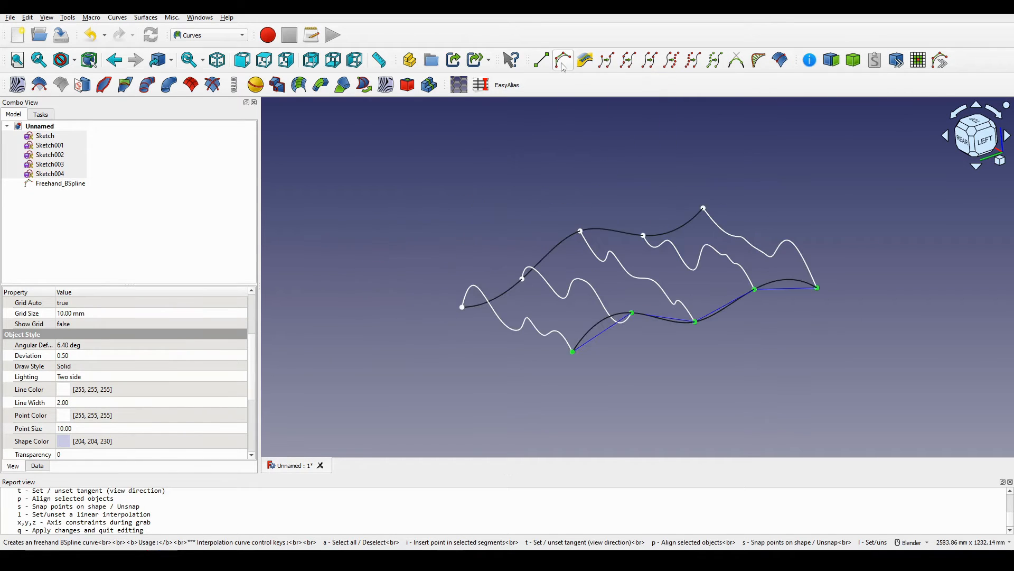
shift+middle_drag(751, 304, 701, 296)
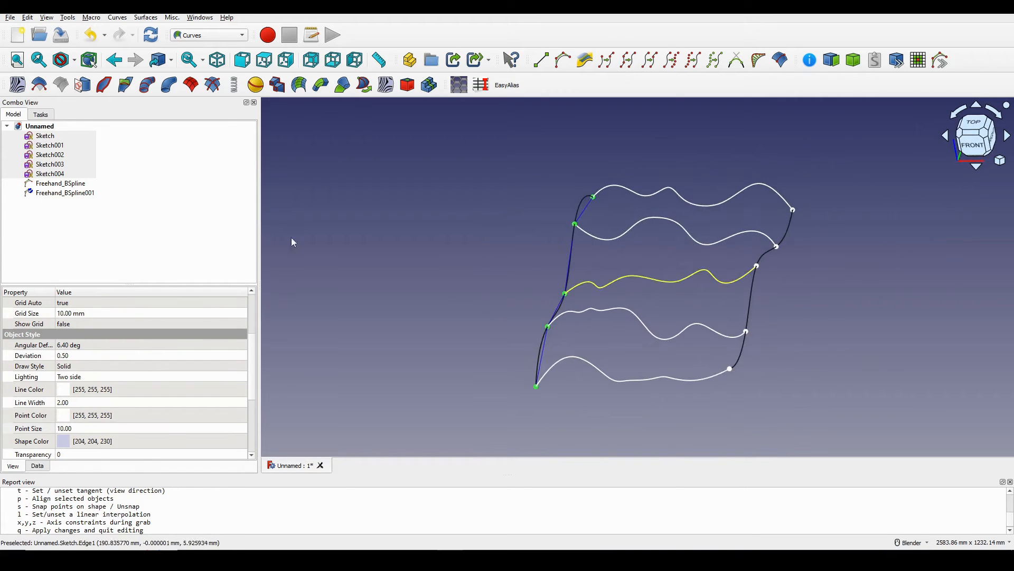
double_click(78, 193)
Step: Create a freehand B-spline crossing all five profile curves near their midpoints, from Sketch004 to Sketch002, and finish editing it
scroll(639, 388, down, 2)
middle_drag(644, 392, 540, 361)
shift+middle_drag(536, 305, 529, 323)
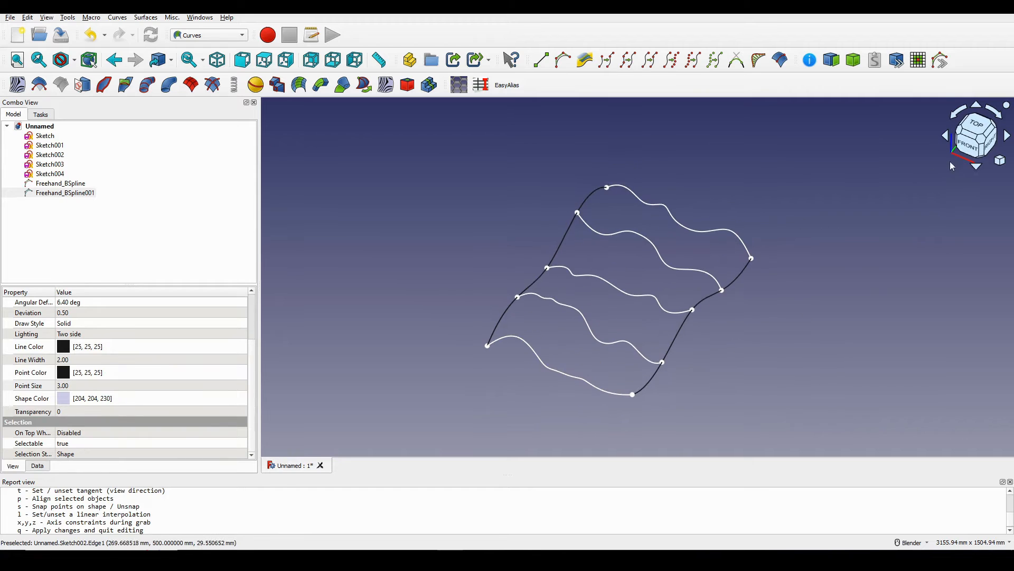
click(978, 127)
shift+middle_drag(620, 209, 680, 252)
click(731, 256)
scroll(672, 254, up, 2)
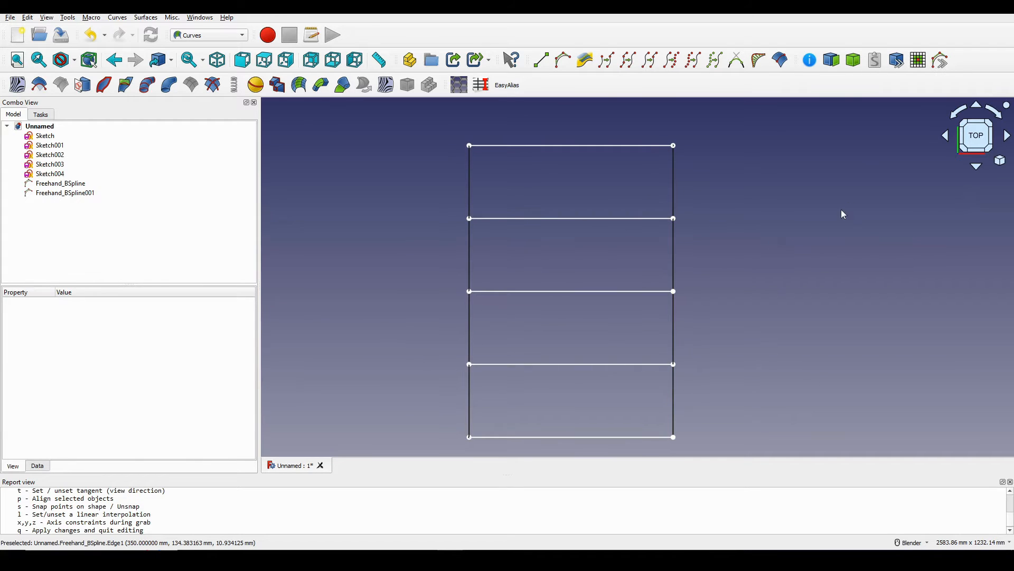
shift+middle_drag(770, 229, 776, 218)
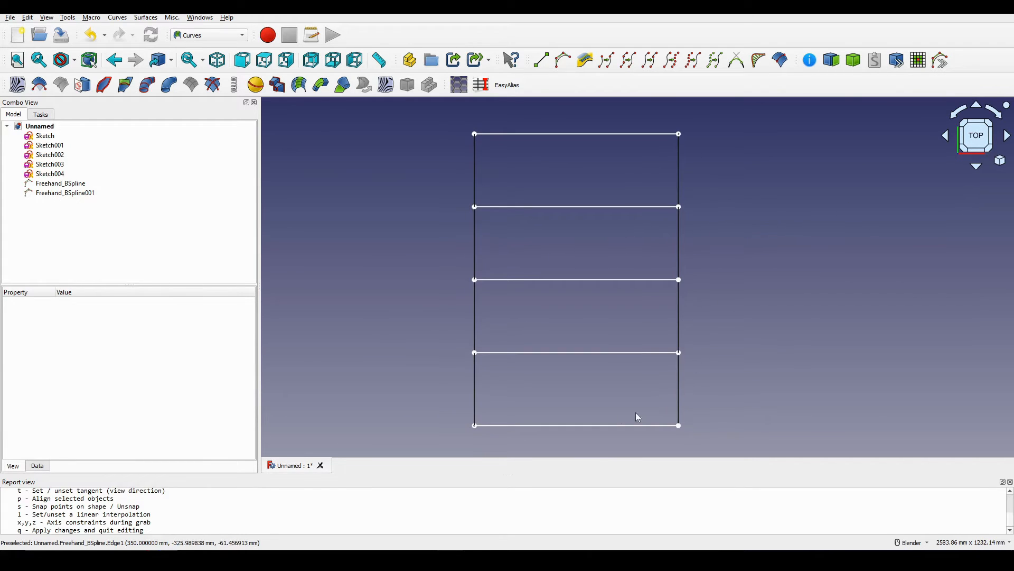
click(570, 425)
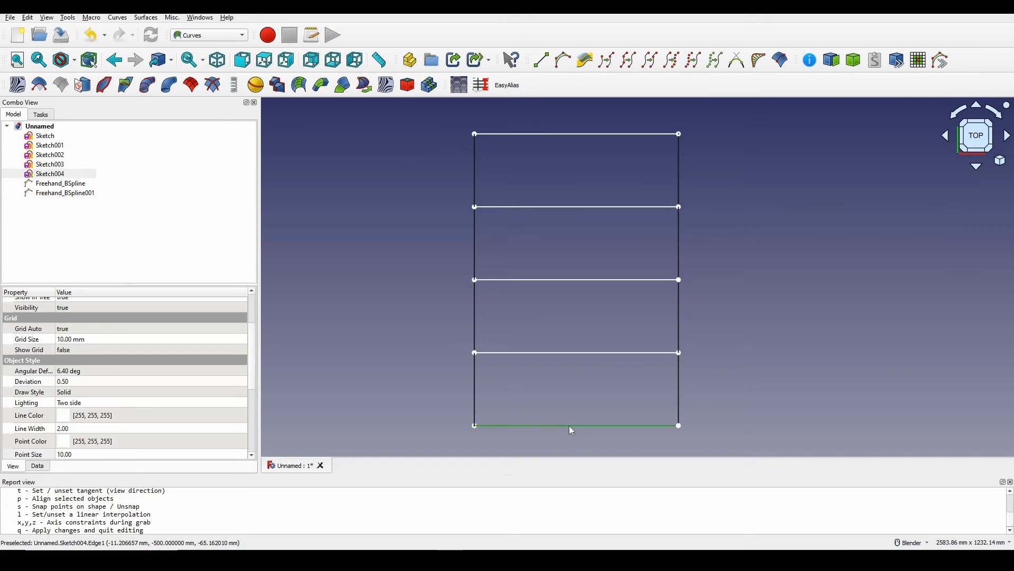
ctrl+click(573, 354)
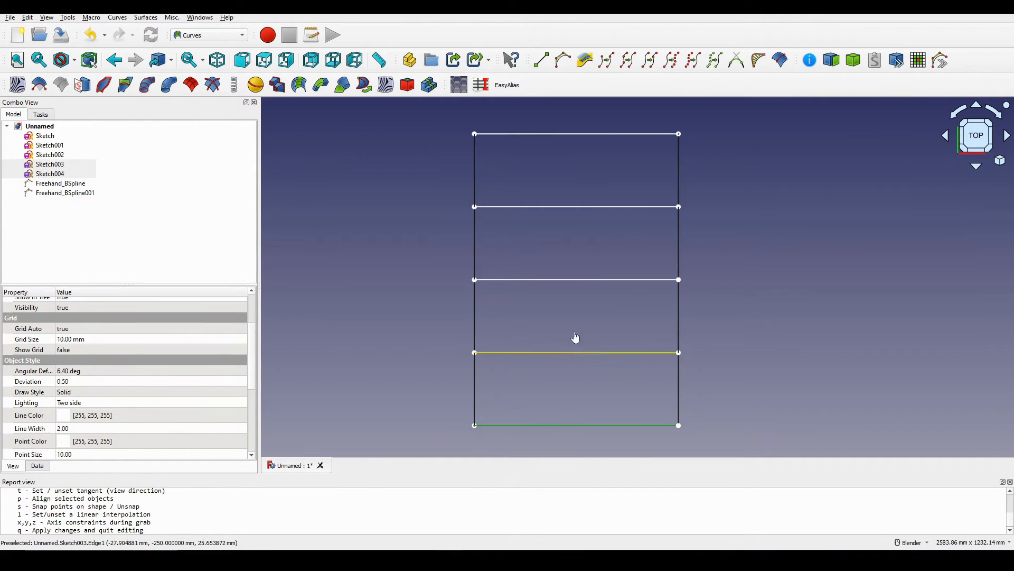
ctrl+click(575, 280)
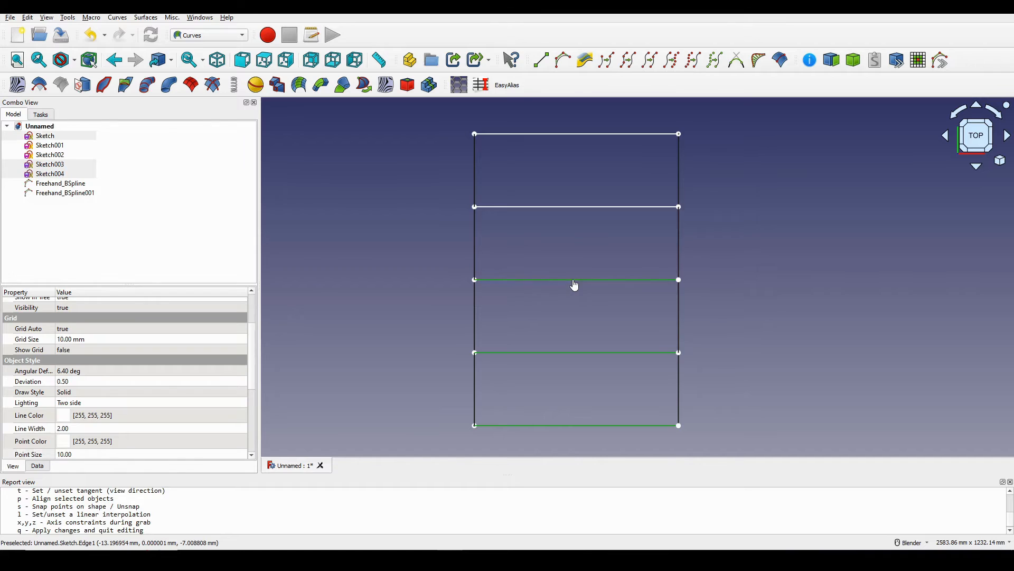
ctrl+click(576, 208)
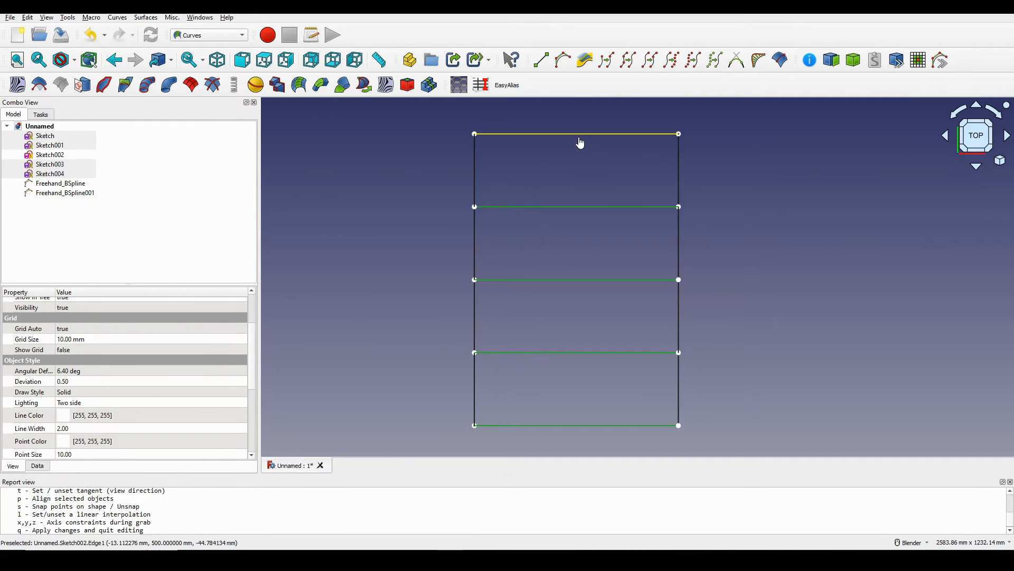
ctrl+click(576, 136)
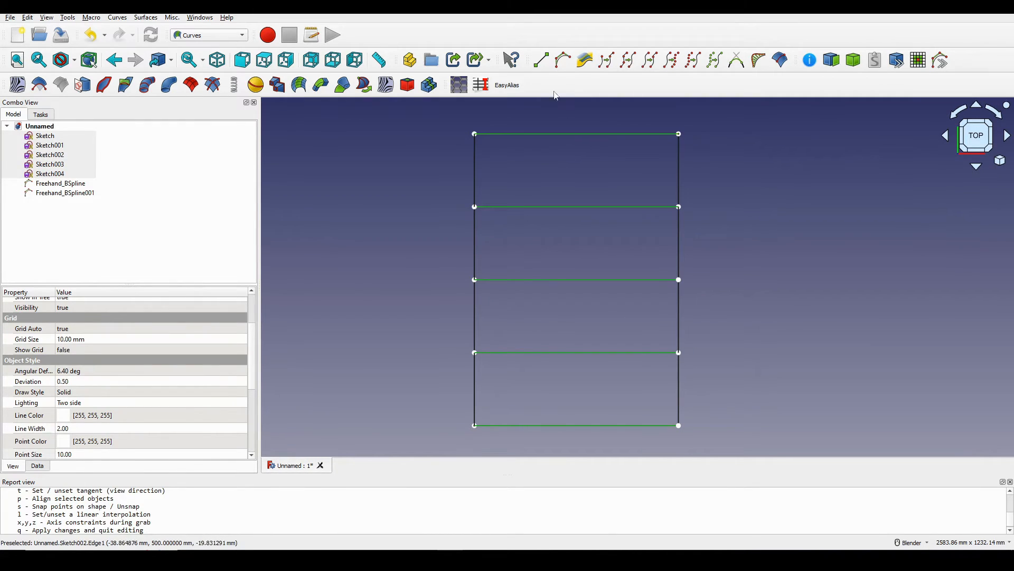
click(562, 60)
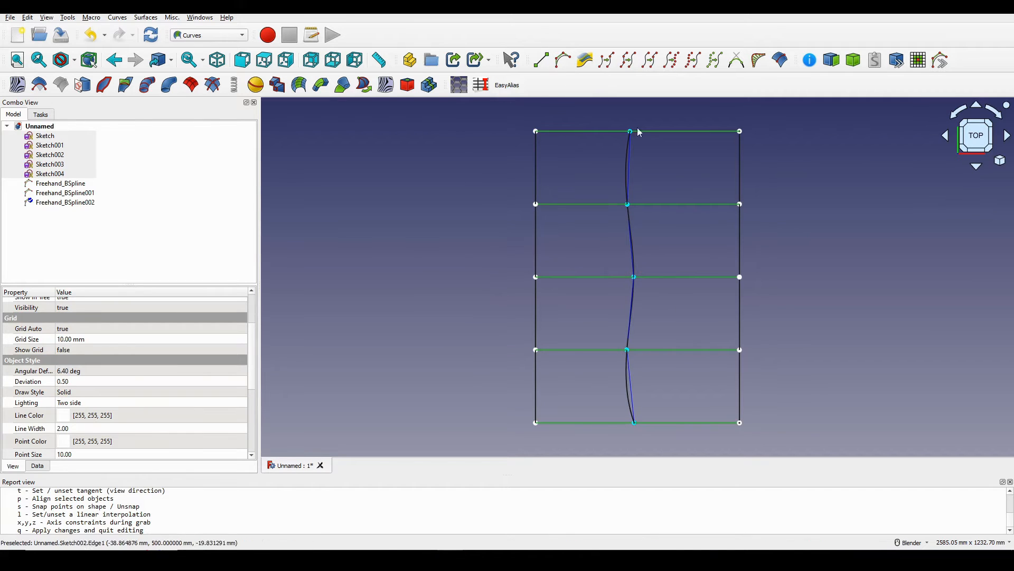
click(74, 203)
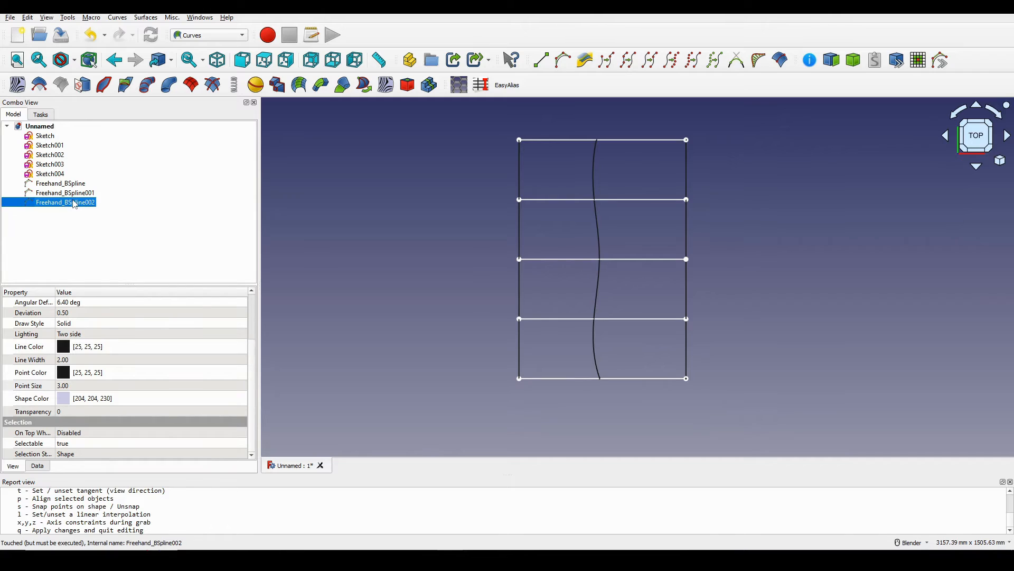
Step: Select the profile curves at about X = -200 mm, starting with Sketch004, Sketch003 and Sketch, for another freehand B-spline guide
shift+middle_drag(563, 237, 519, 232)
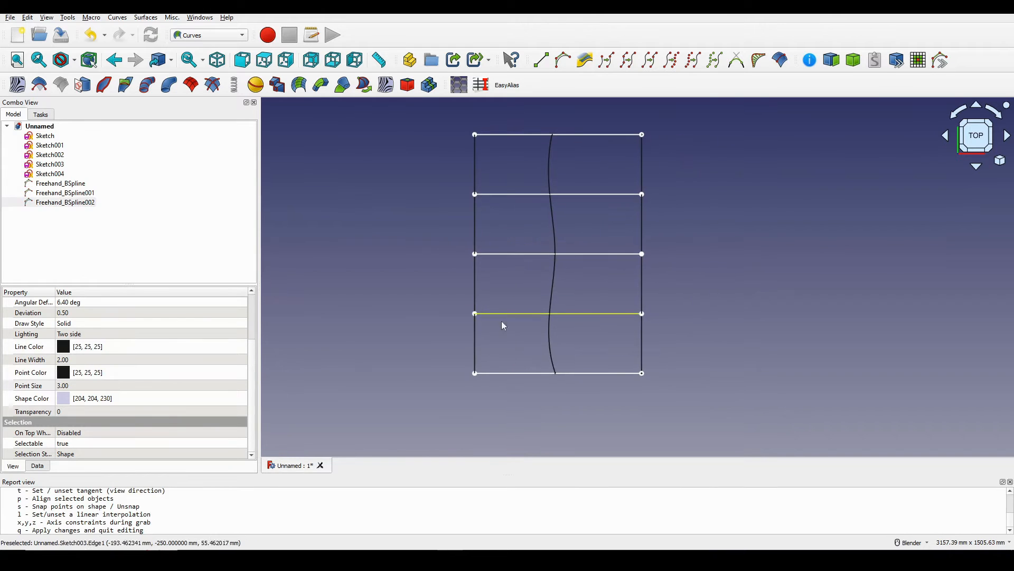
click(510, 372)
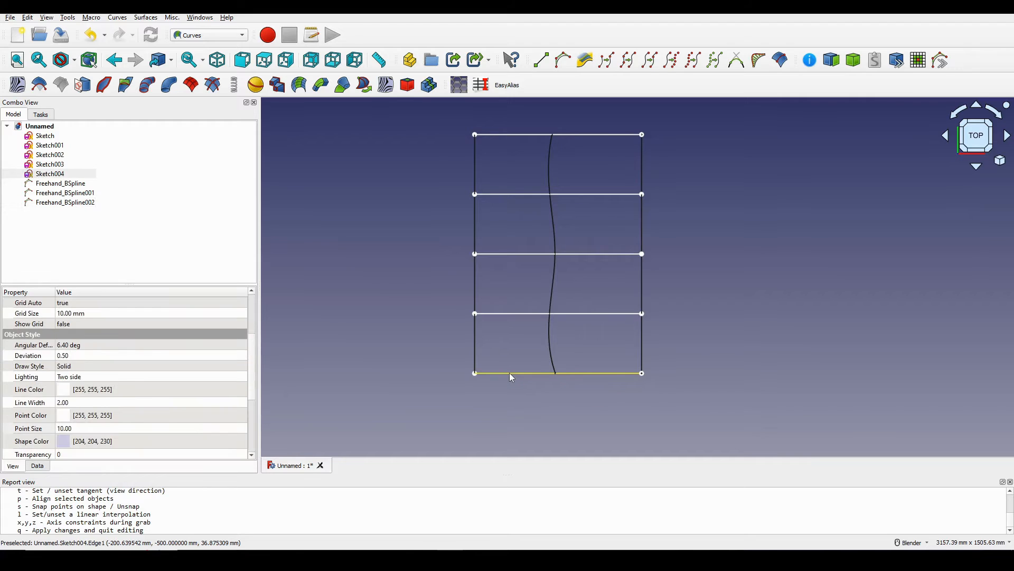
ctrl+click(511, 317)
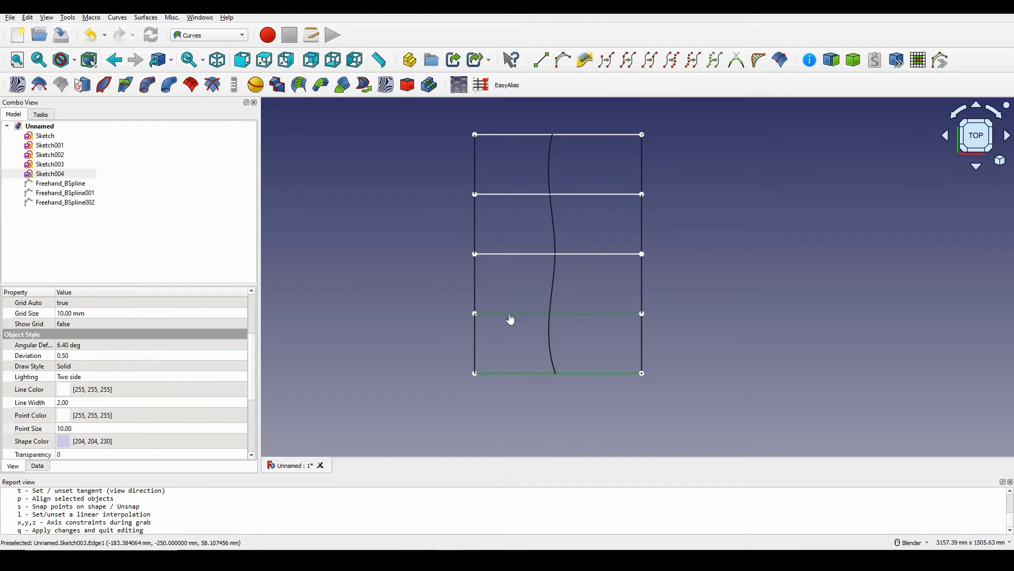
ctrl+click(511, 257)
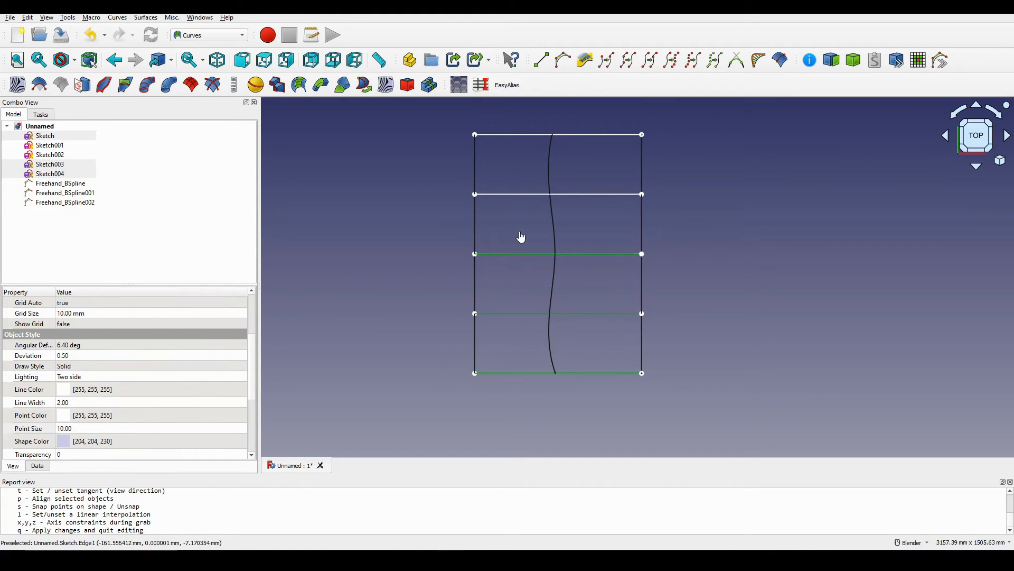
Step: Create a freehand B-spline cross curve snapped to all five profile sketches, between the outer-left and middle curves, and finish editing it
ctrl+click(511, 197)
ctrl+click(510, 139)
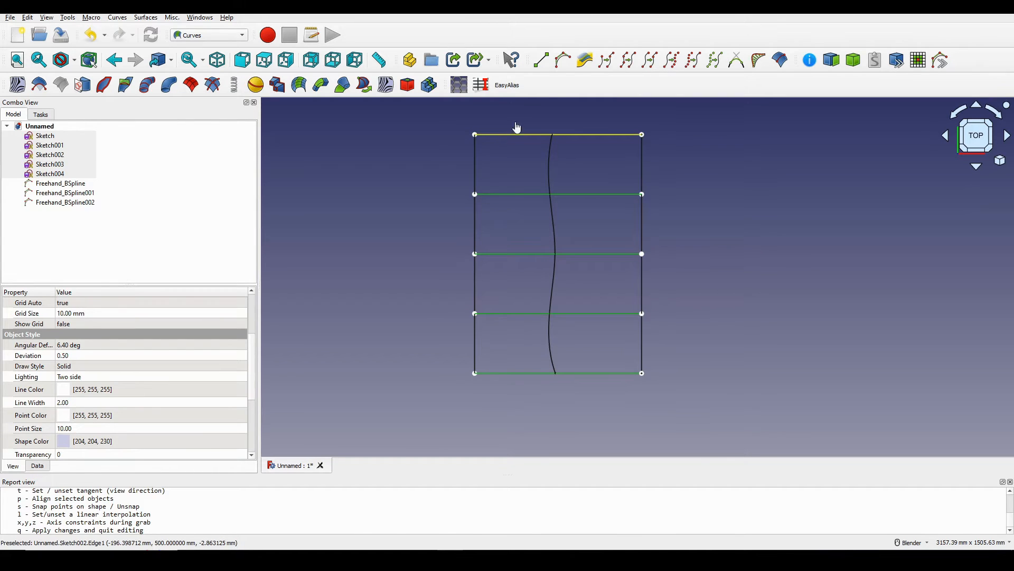
click(563, 60)
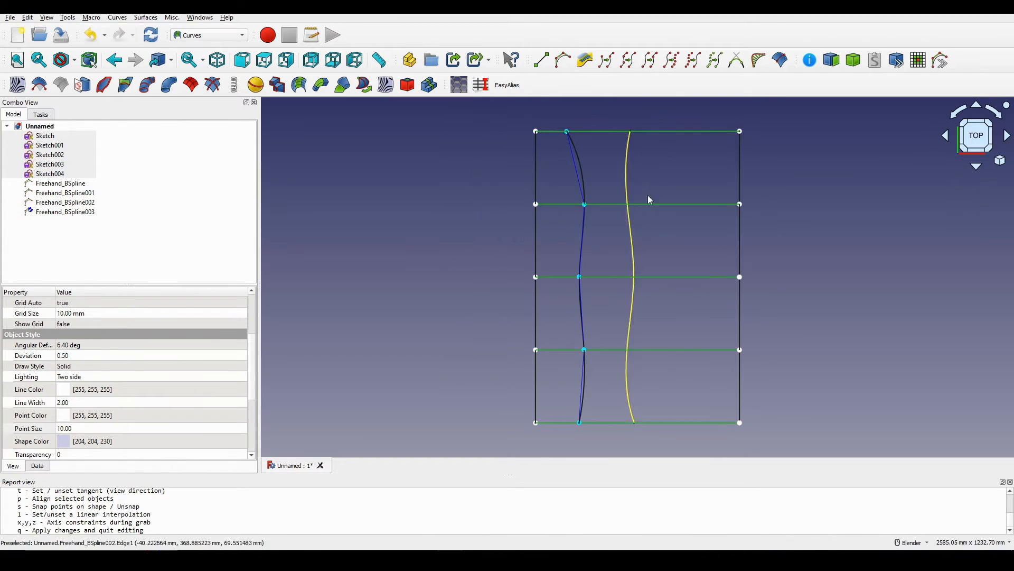
scroll(680, 227, down, 2)
mouse_move(681, 227)
shift+middle_down()
mouse_move(597, 233)
mouse_move(581, 265)
mouse_move(489, 244)
shift+middle_up()
scroll(602, 260, up, 1)
click(65, 214)
double_click(67, 213)
click(554, 250)
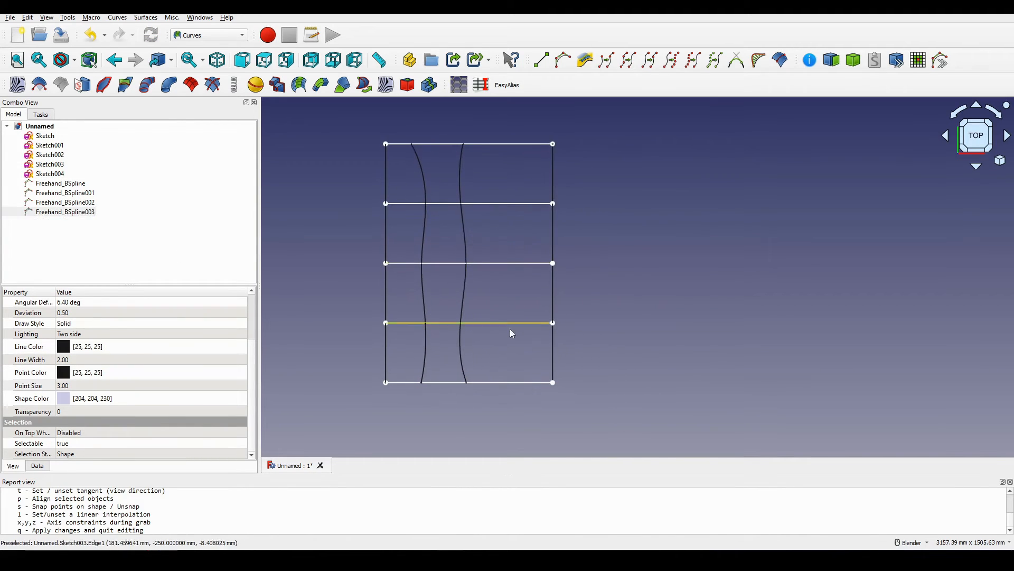
Step: Create another freehand B-spline through all five profile sketches, between the middle and outer-right cross curves, and finish editing it
click(512, 383)
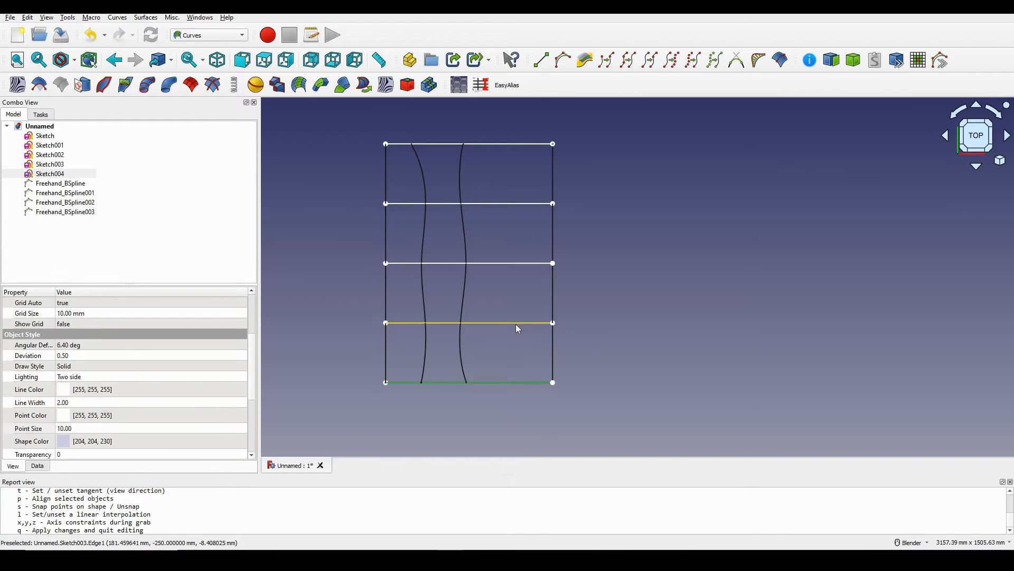
ctrl+click(515, 323)
ctrl+click(513, 263)
ctrl+click(514, 204)
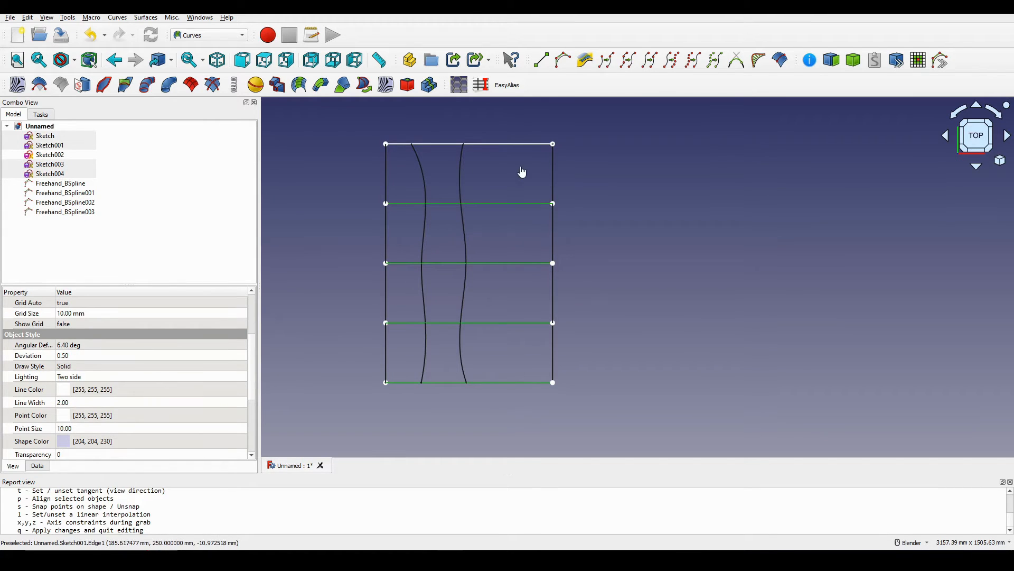
ctrl+click(517, 144)
click(563, 60)
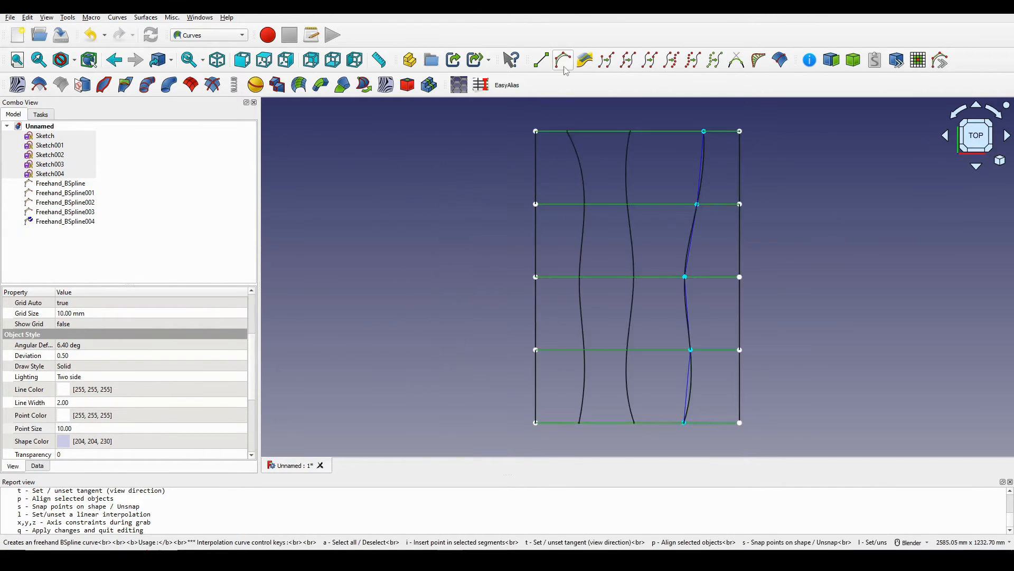
scroll(691, 249, down, 3)
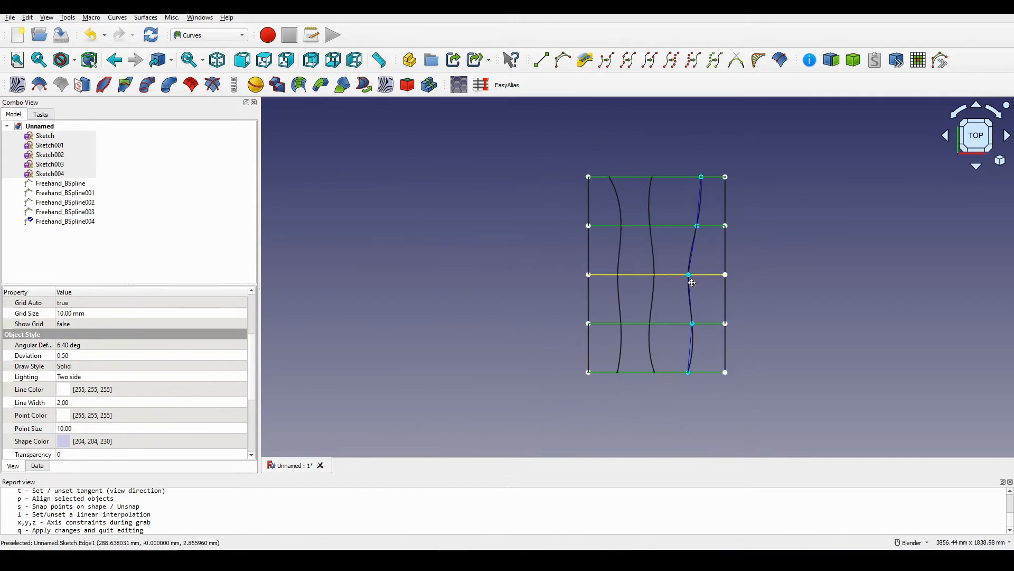
double_click(72, 222)
Step: Examine the completed network of profile sketches and cross curves in 3D
scroll(755, 248, down, 1)
middle_drag(755, 248, 620, 343)
scroll(685, 318, up, 1)
shift+middle_drag(851, 374, 685, 328)
scroll(666, 337, up, 2)
mouse_move(685, 328)
middle_down()
mouse_move(664, 318)
mouse_move(688, 310)
mouse_move(700, 334)
middle_up()
click(745, 364)
middle_drag(745, 363, 677, 319)
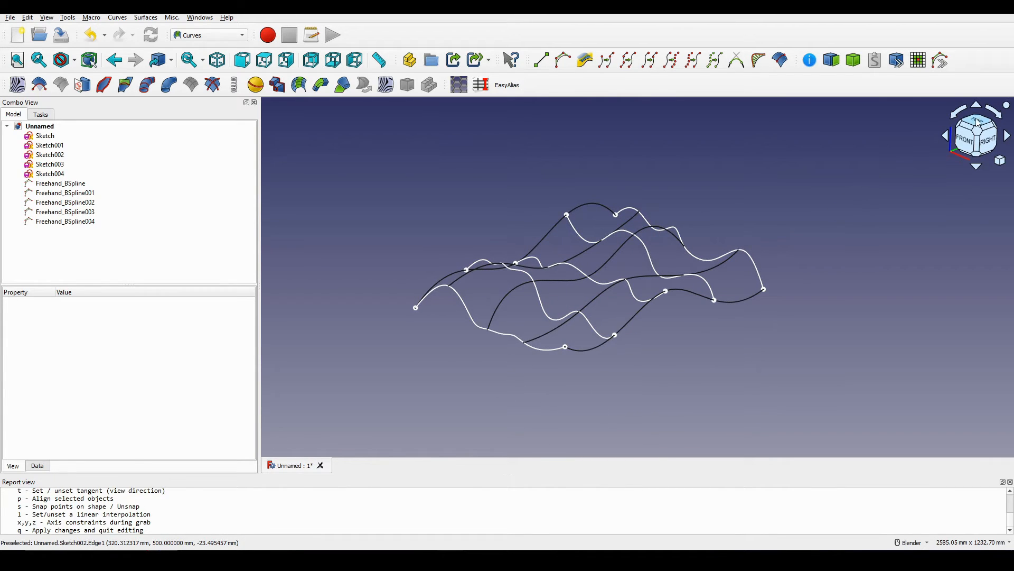
Step: Create a Gordon surface from the five freehand B-splines and the five profile sketches, selected in top view
click(978, 123)
shift+middle_drag(694, 219, 728, 245)
scroll(703, 241, down, 1)
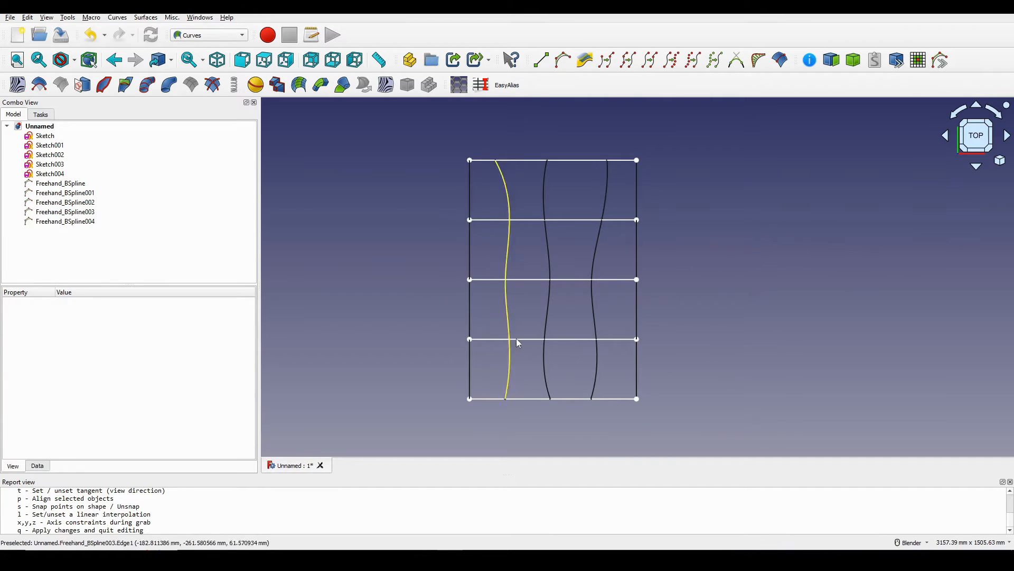
click(471, 315)
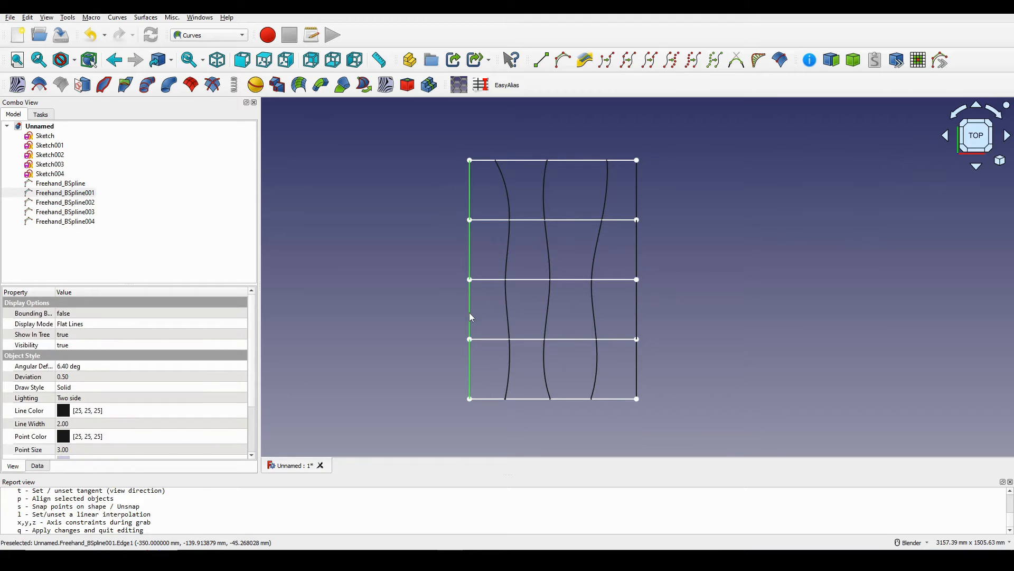
ctrl+click(505, 317)
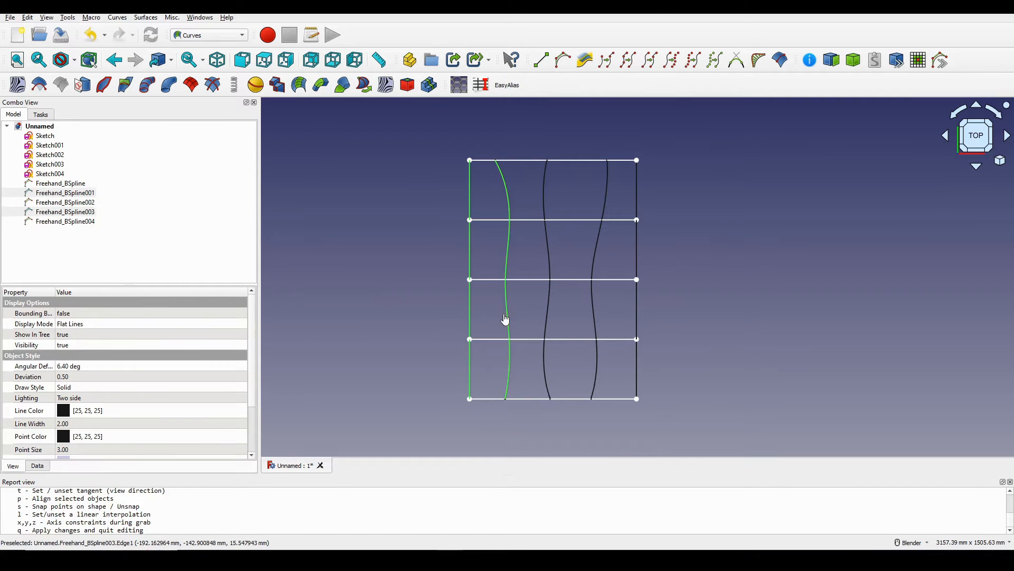
ctrl+click(551, 321)
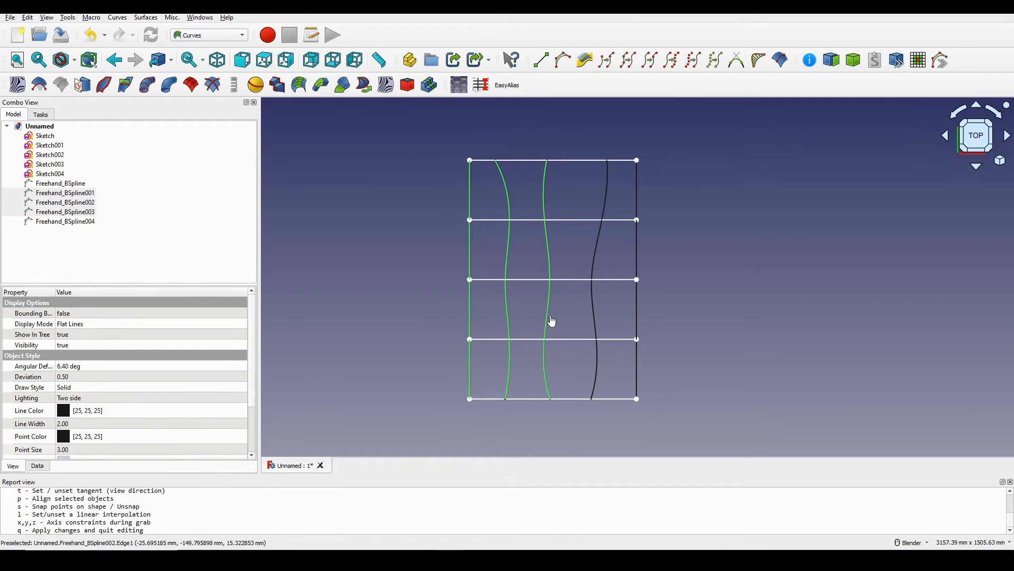
ctrl+click(593, 321)
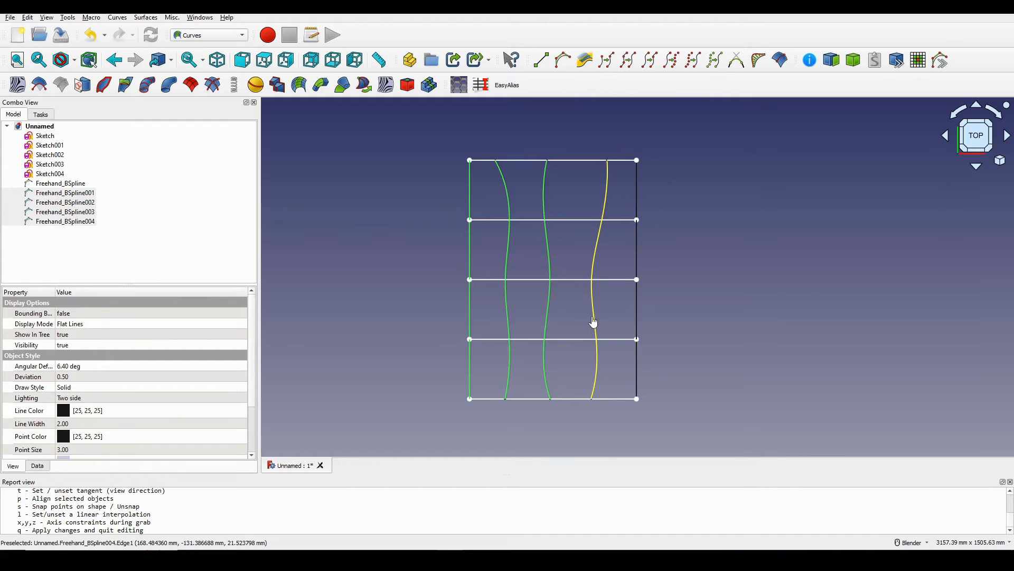
ctrl+click(636, 323)
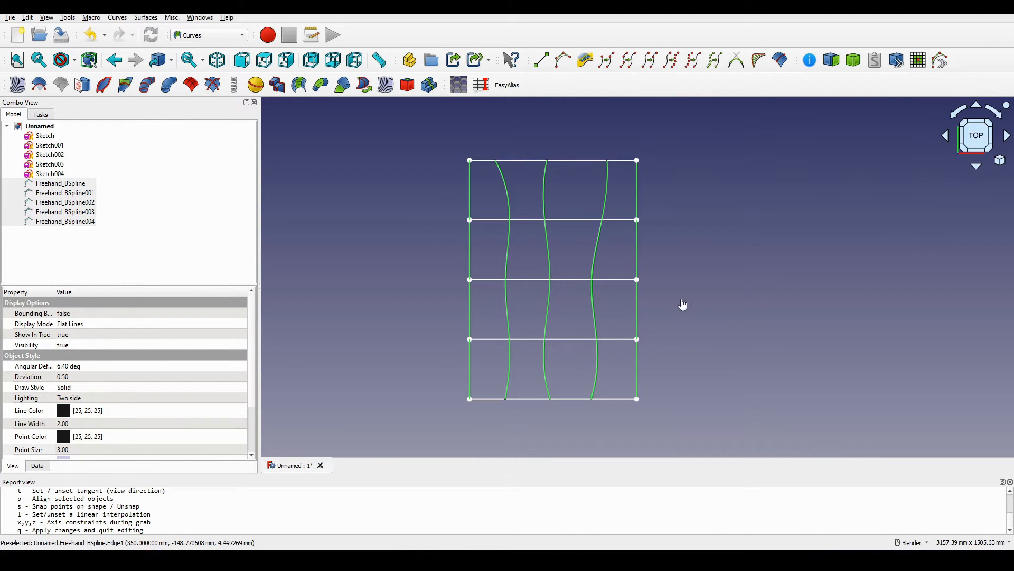
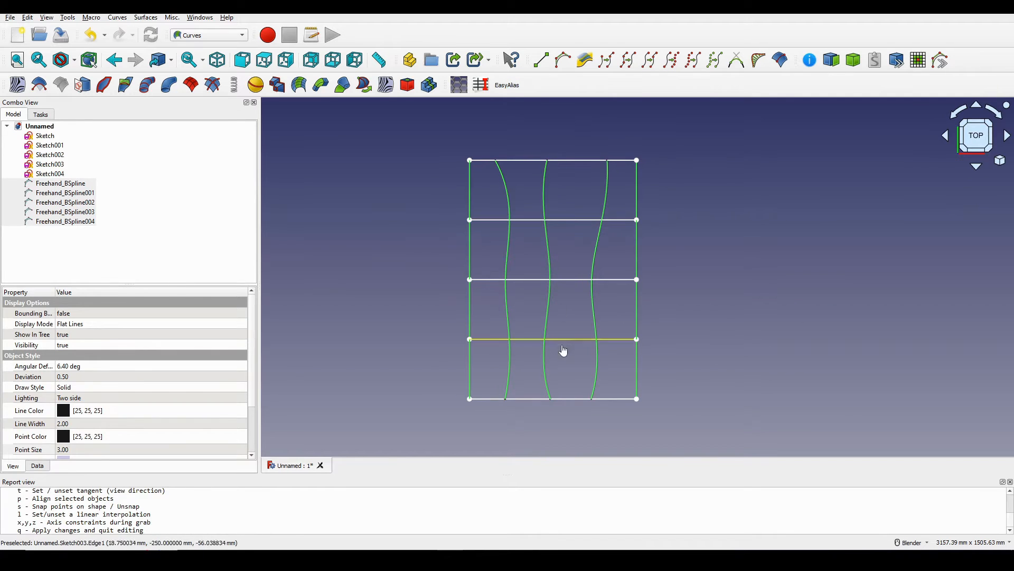
click(572, 161)
ctrl+click(569, 220)
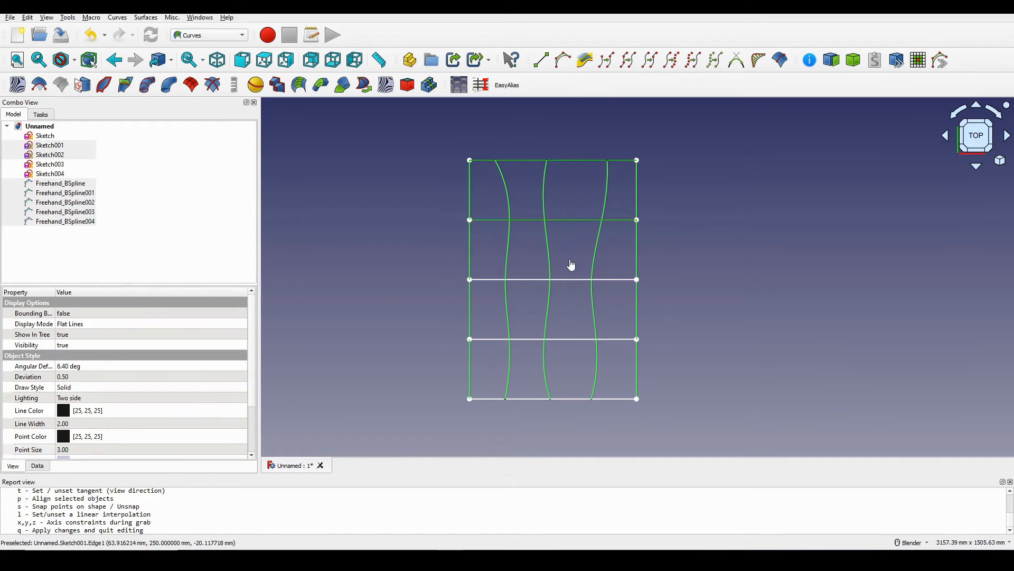
ctrl+click(570, 279)
ctrl+click(567, 339)
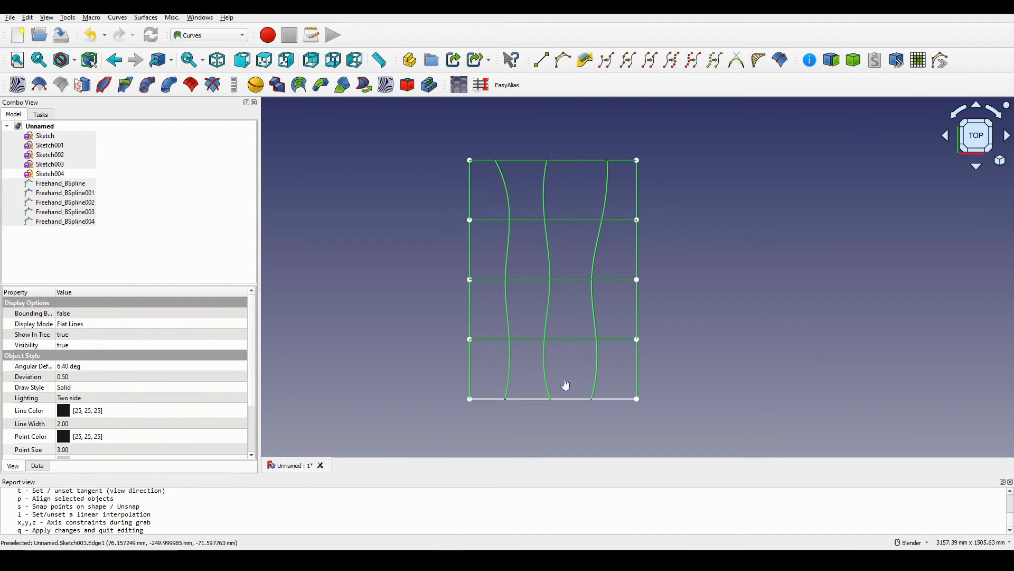
ctrl+click(568, 399)
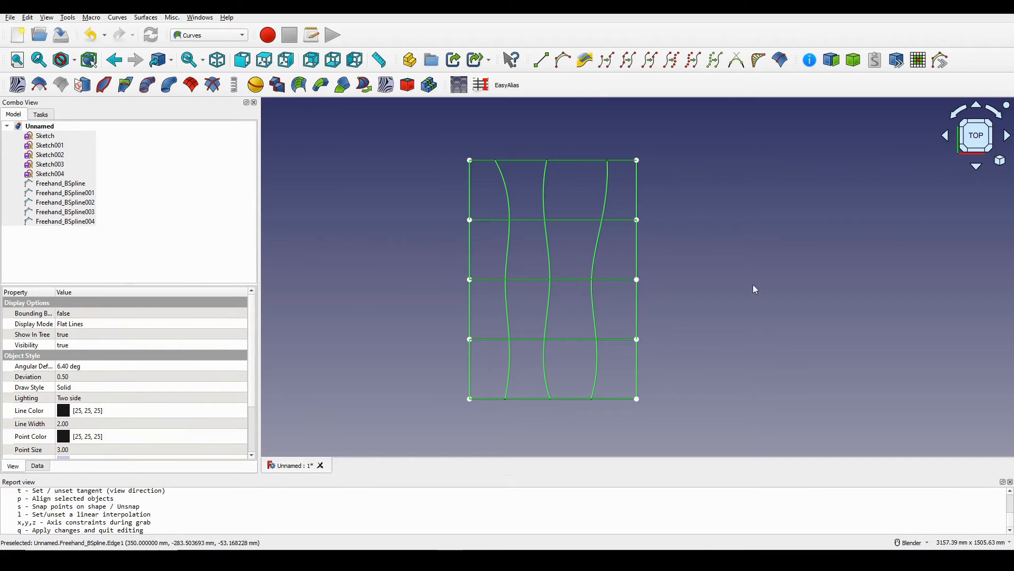
click(192, 86)
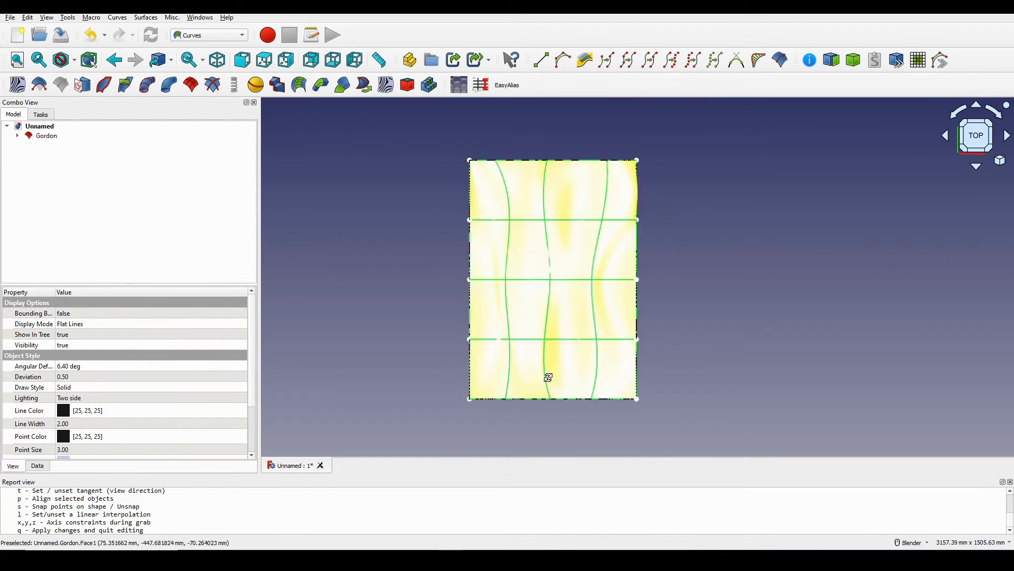
Step: Inspect the Gordon surface from several angles
middle_drag(548, 377, 478, 303)
scroll(477, 303, up, 1)
shift+middle_drag(761, 344, 708, 291)
middle_drag(840, 301, 810, 249)
click(809, 249)
middle_drag(667, 290, 616, 283)
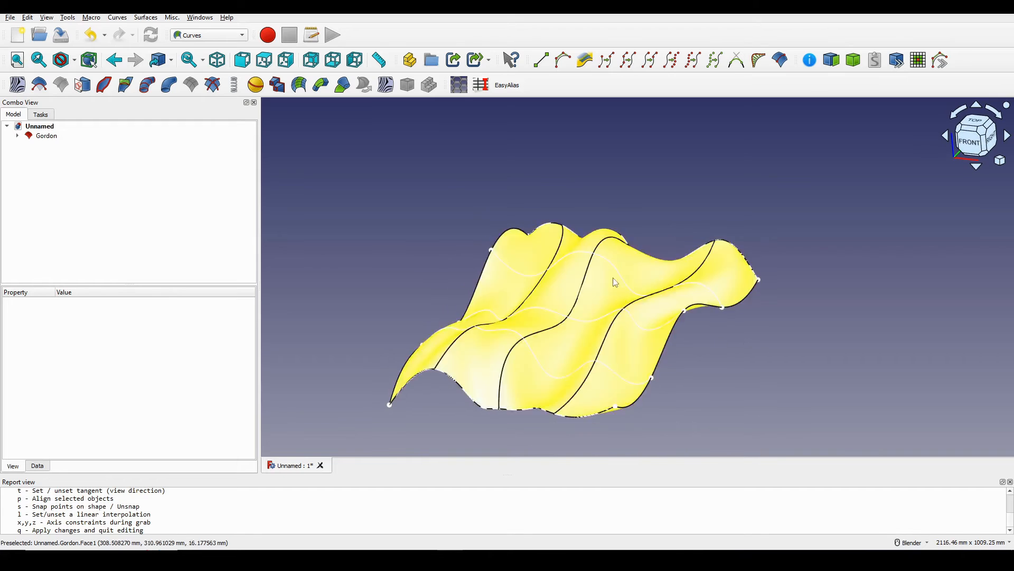
middle_drag(650, 317, 736, 303)
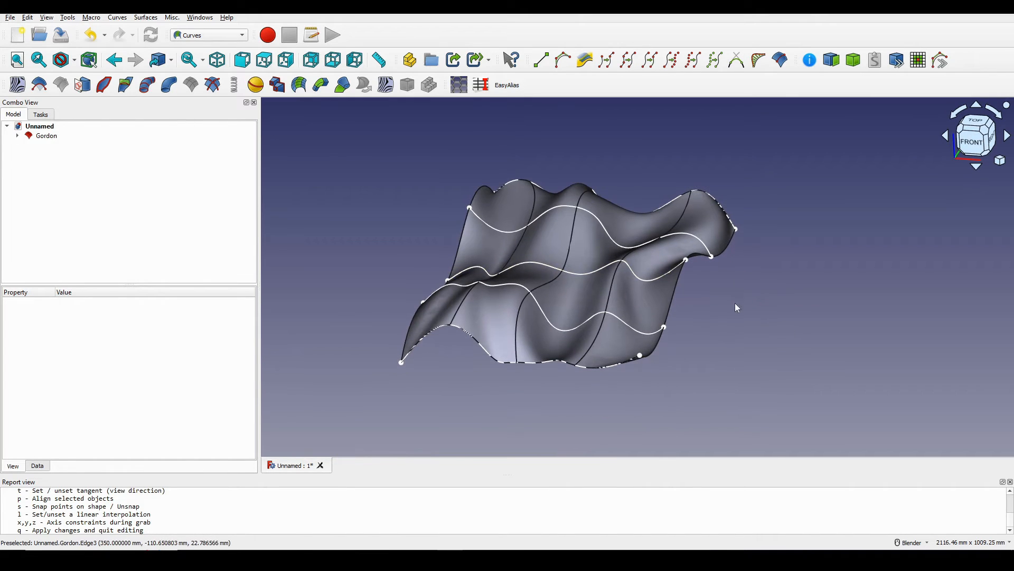
Step: Expand the Gordon surface's source curves and identify the sketches behind the rear edge and the profile just in front of it
click(17, 137)
click(61, 196)
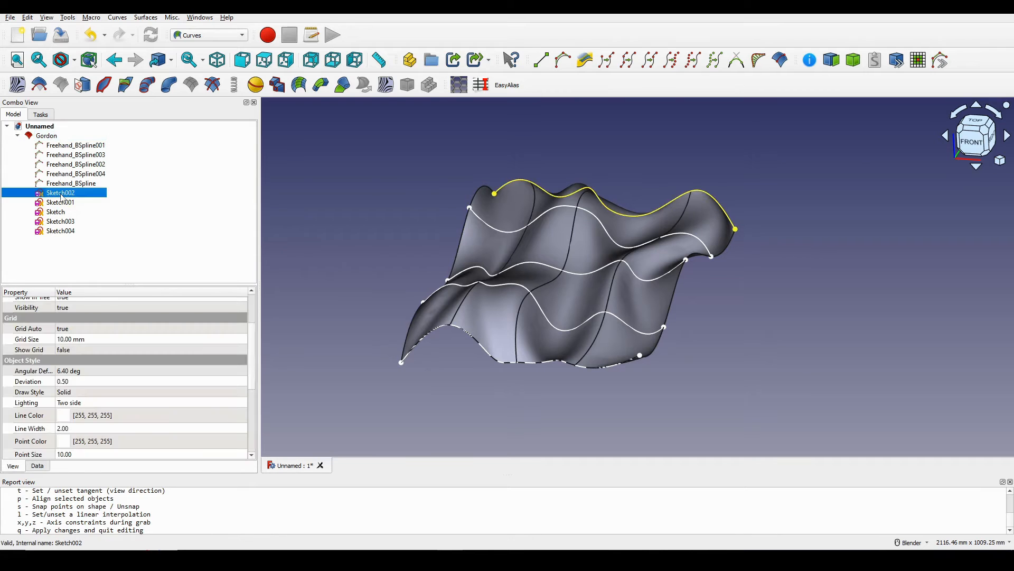
click(445, 214)
middle_drag(446, 215, 561, 317)
scroll(626, 272, up, 2)
shift+middle_drag(574, 257, 587, 285)
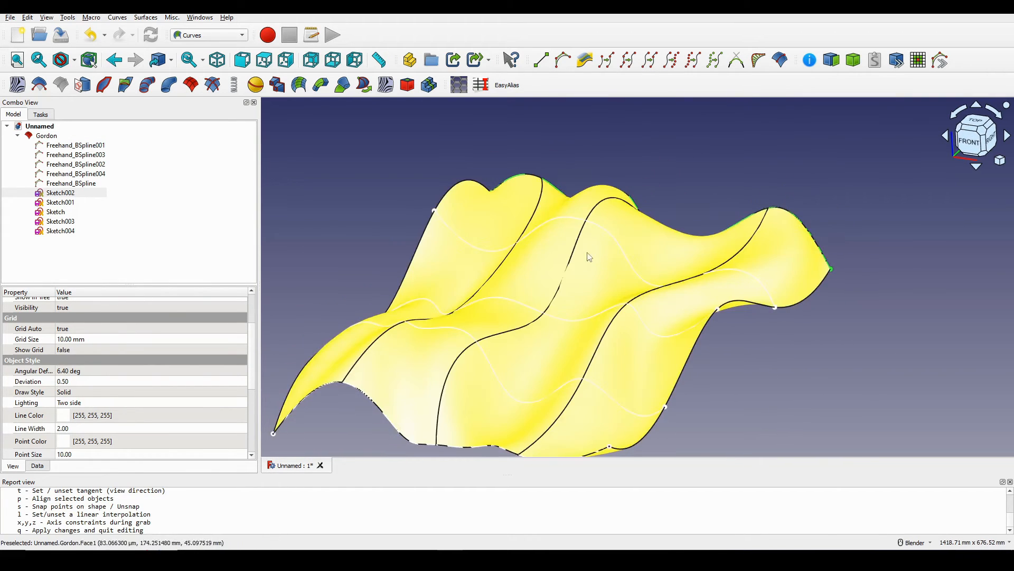
click(613, 236)
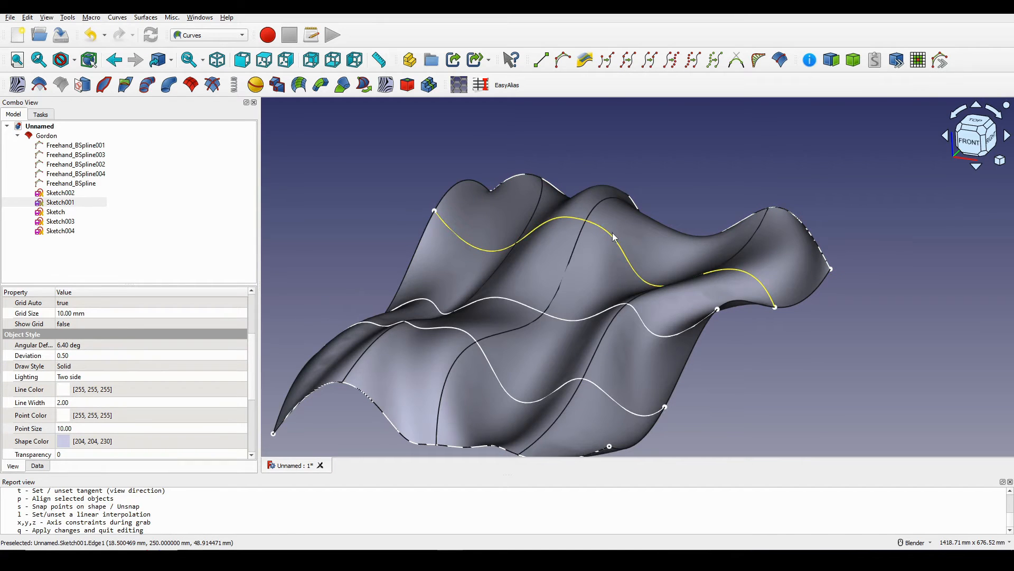
shift+middle_drag(588, 301, 614, 273)
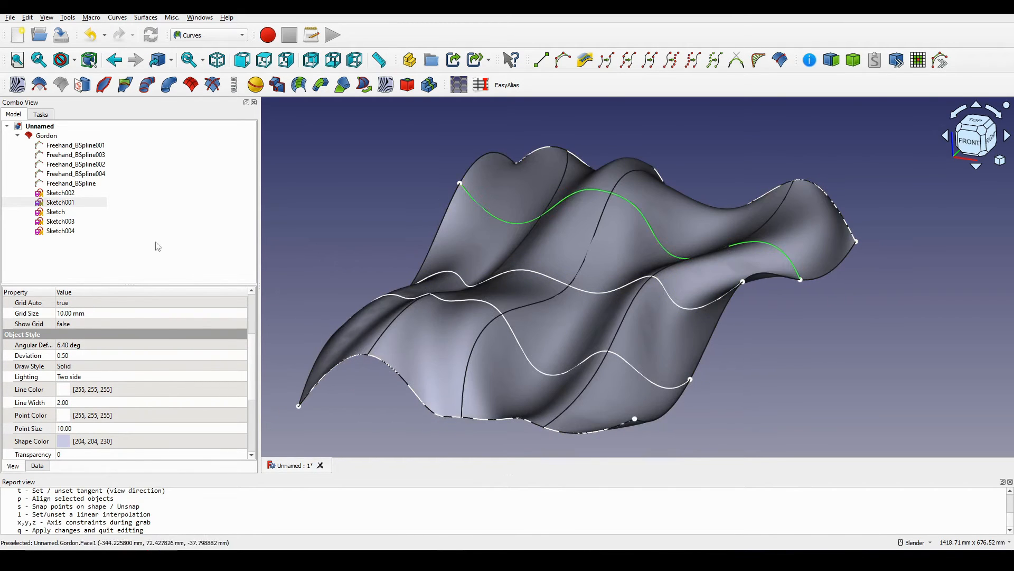
Step: Edit Sketch001, nudge one upper pole slightly and raise the crest's middle B-spline pole to about 278 mm, then close the sketch
double_click(61, 203)
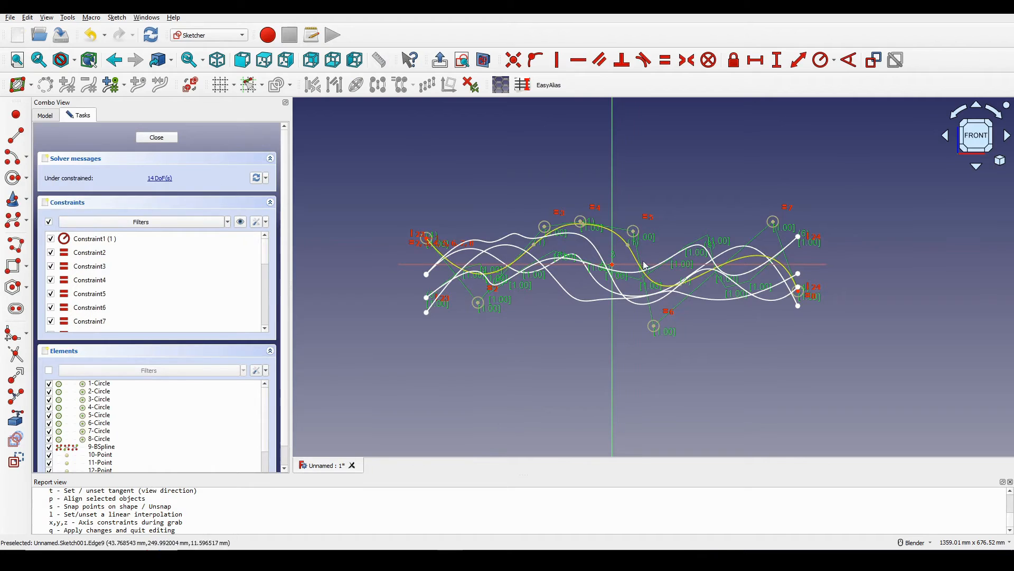
scroll(538, 270, up, 2)
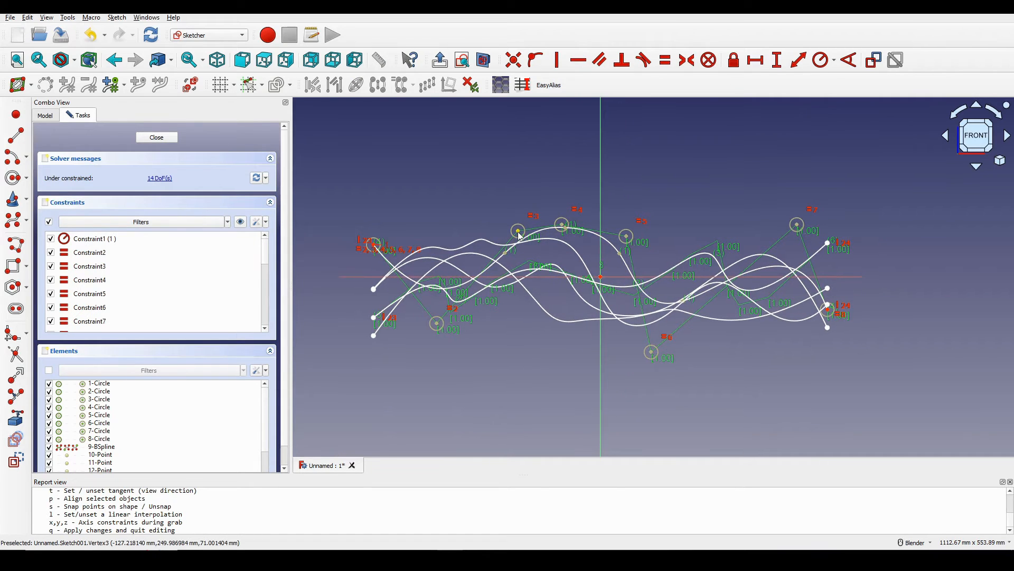
drag(518, 232, 521, 234)
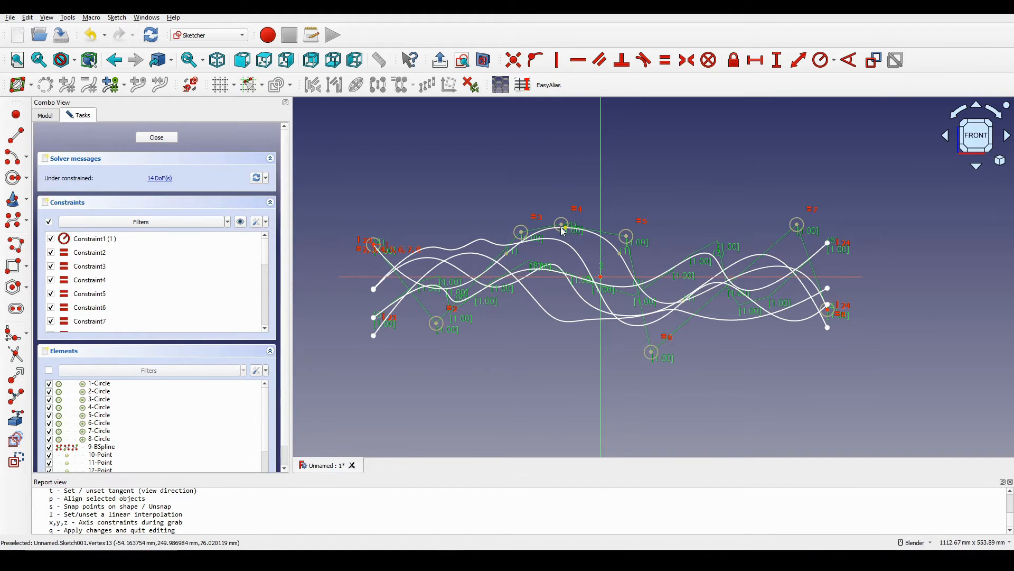
drag(563, 228, 570, 100)
scroll(595, 350, down, 2)
click(156, 137)
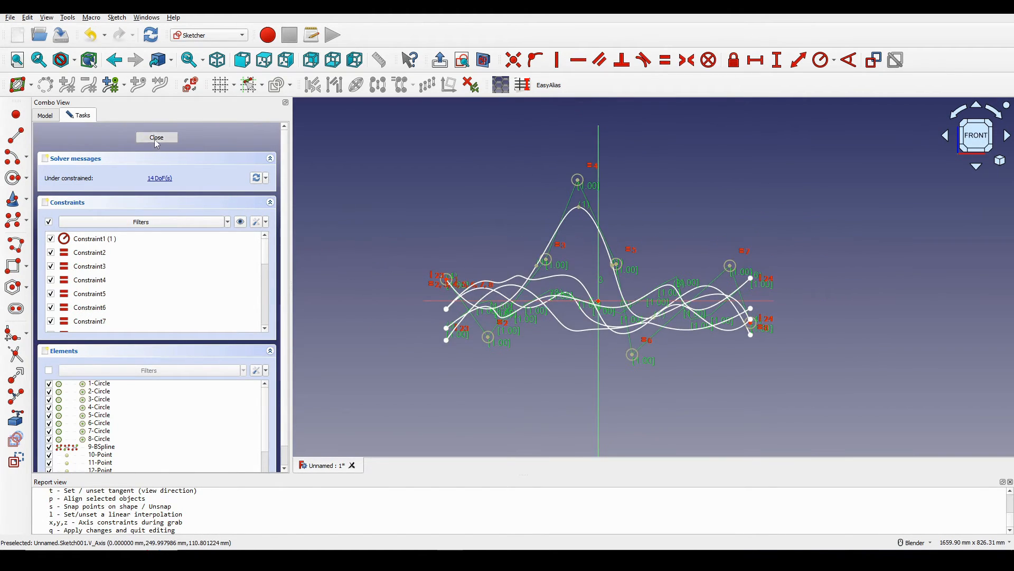
Step: Reopen Sketch001, lower the raised pole until it sits just above the crest between its neighbouring poles, and close the sketch
middle_drag(653, 277, 667, 246)
mouse_move(750, 281)
middle_down()
mouse_move(679, 268)
mouse_move(436, 255)
middle_up()
double_click(73, 203)
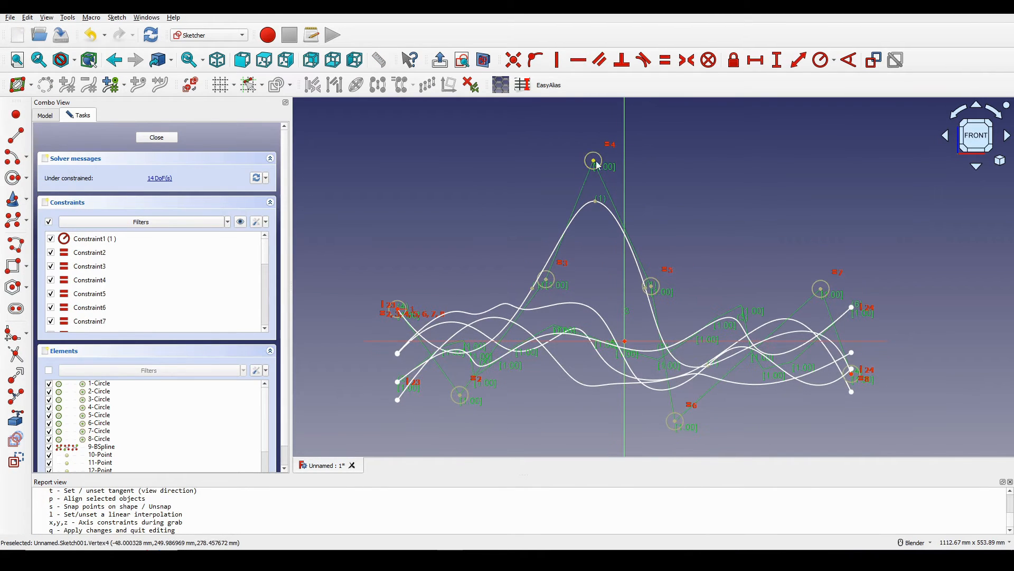
drag(595, 168, 596, 258)
shift+middle_drag(692, 269, 685, 248)
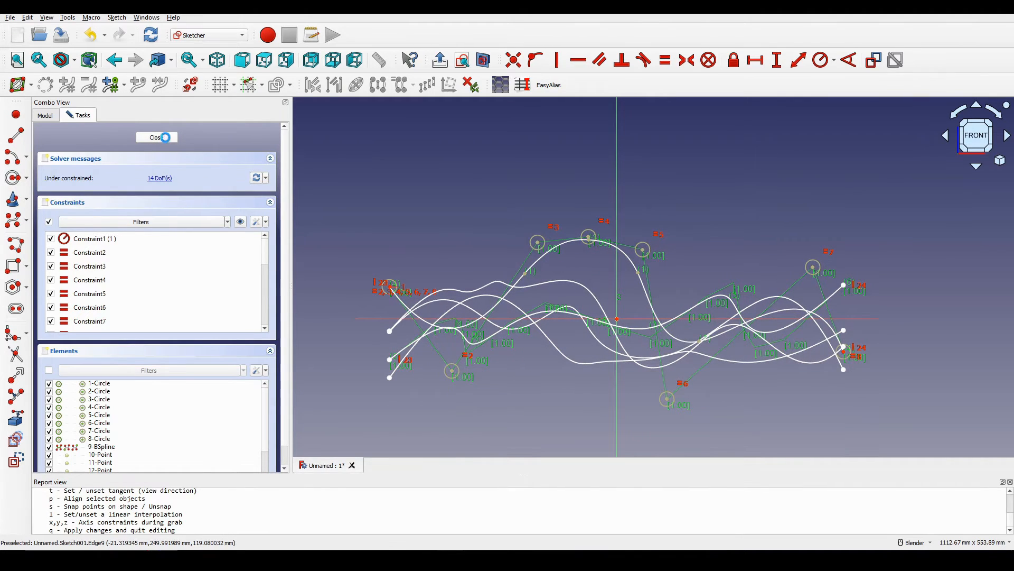
click(165, 137)
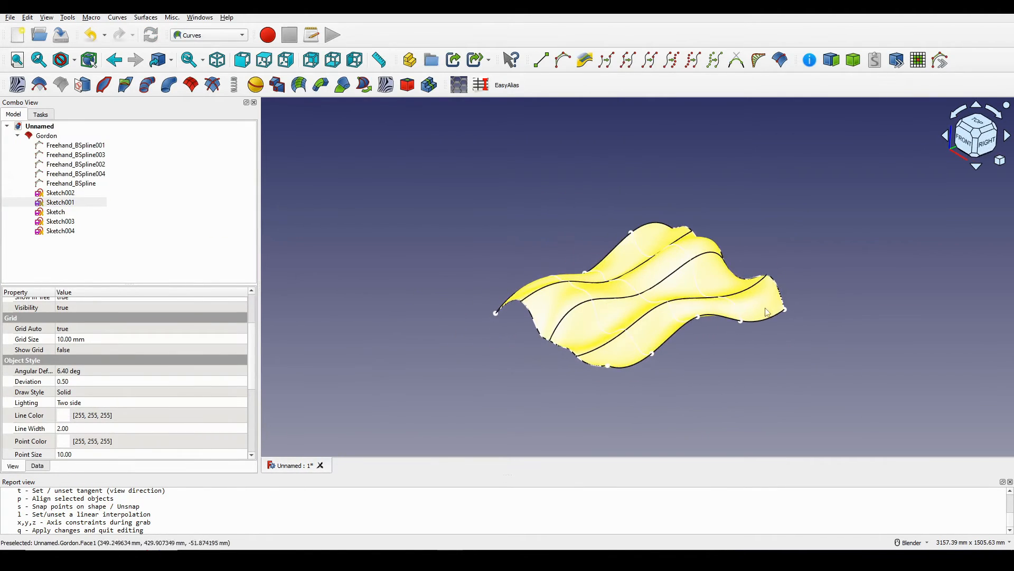
Step: Inspect the reshaped Gordon surface in 3D and collapse its list of source curves
shift+middle_drag(766, 312, 690, 309)
click(752, 254)
scroll(726, 295, up, 1)
shift+middle_drag(669, 267, 710, 253)
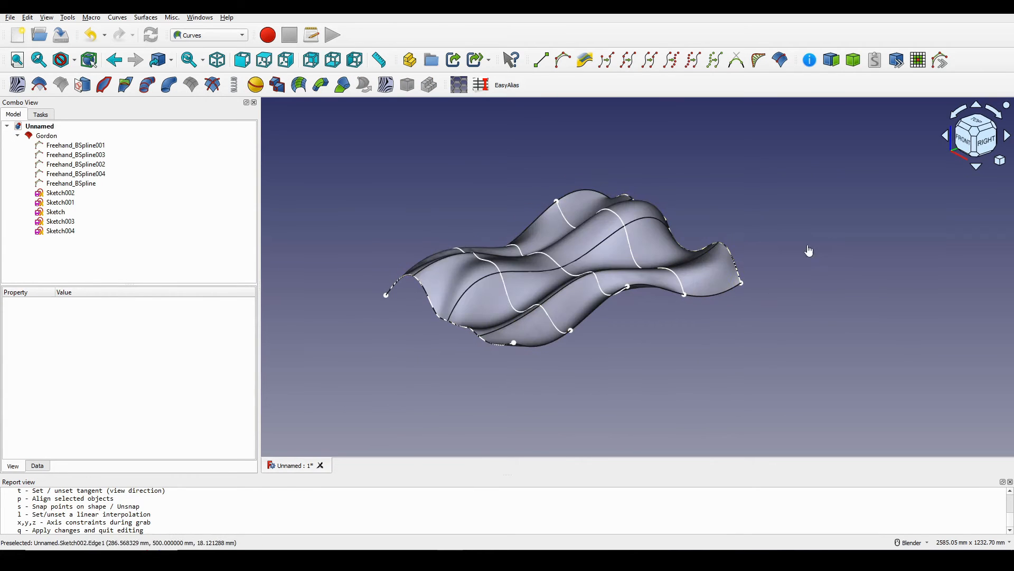
middle_drag(809, 251, 695, 317)
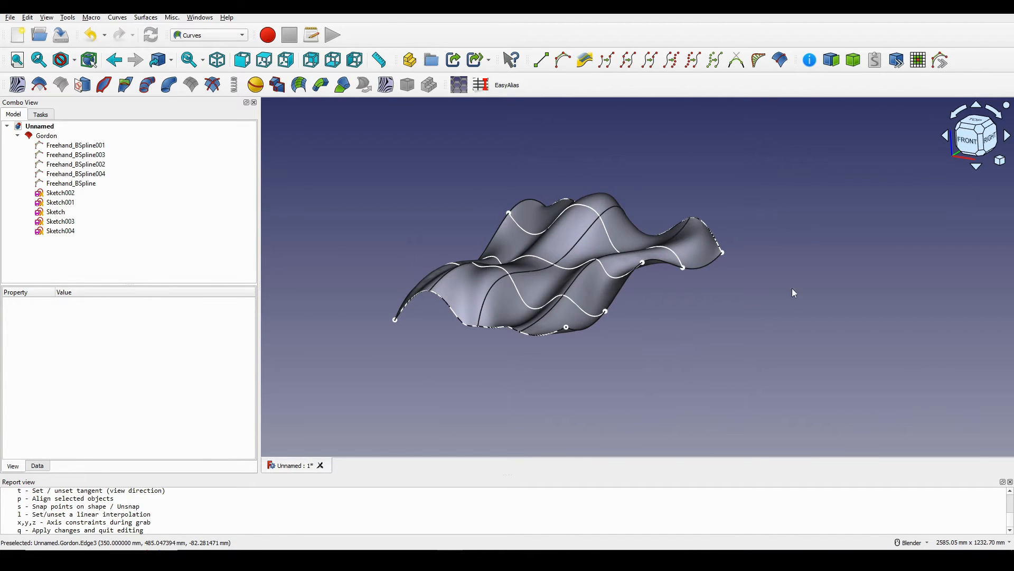
click(19, 136)
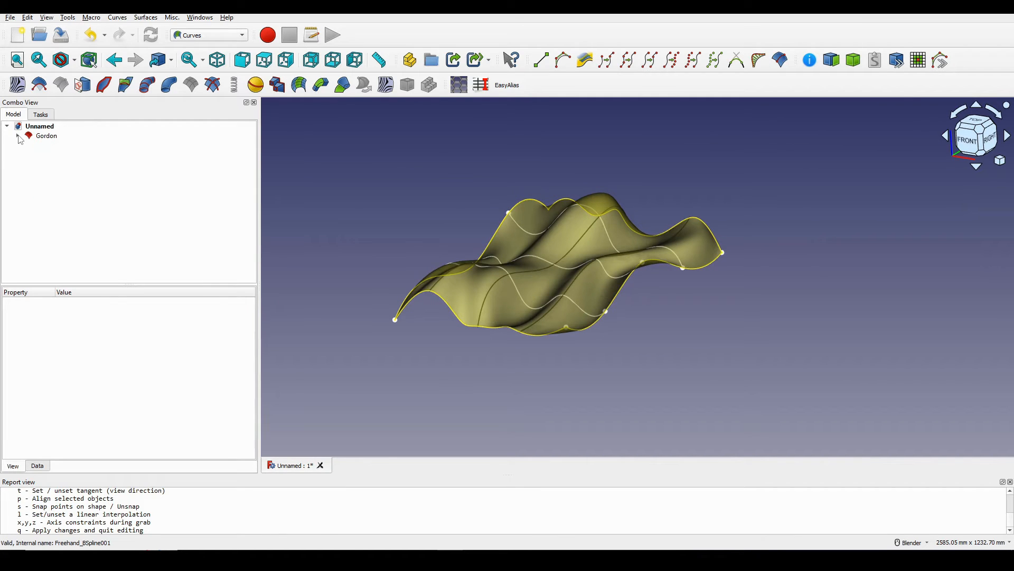
Step: Expand the Gordon surface's source list and highlight its freehand B-splines and sketches individually to see which curve each one is
click(19, 136)
click(47, 136)
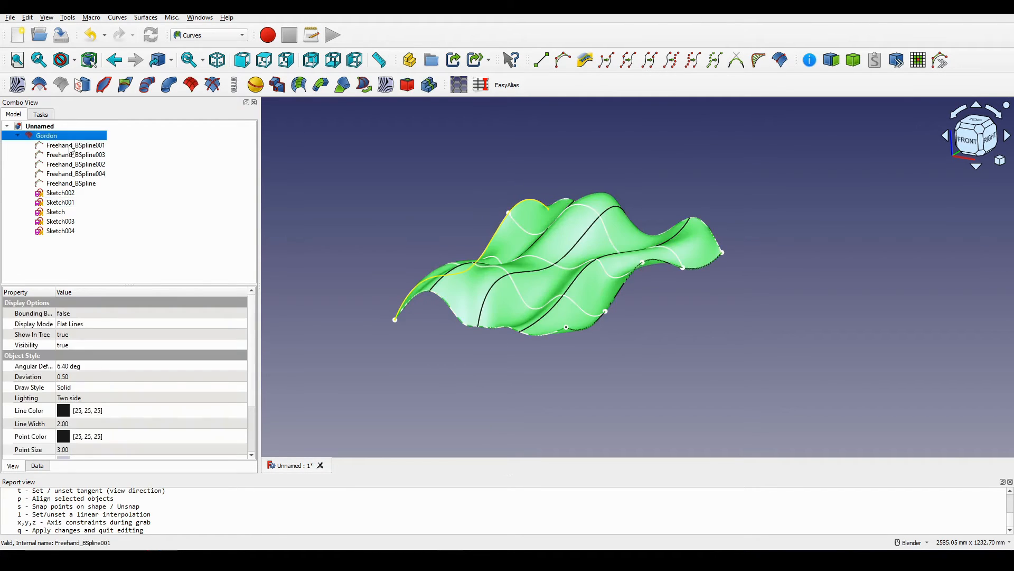
click(63, 148)
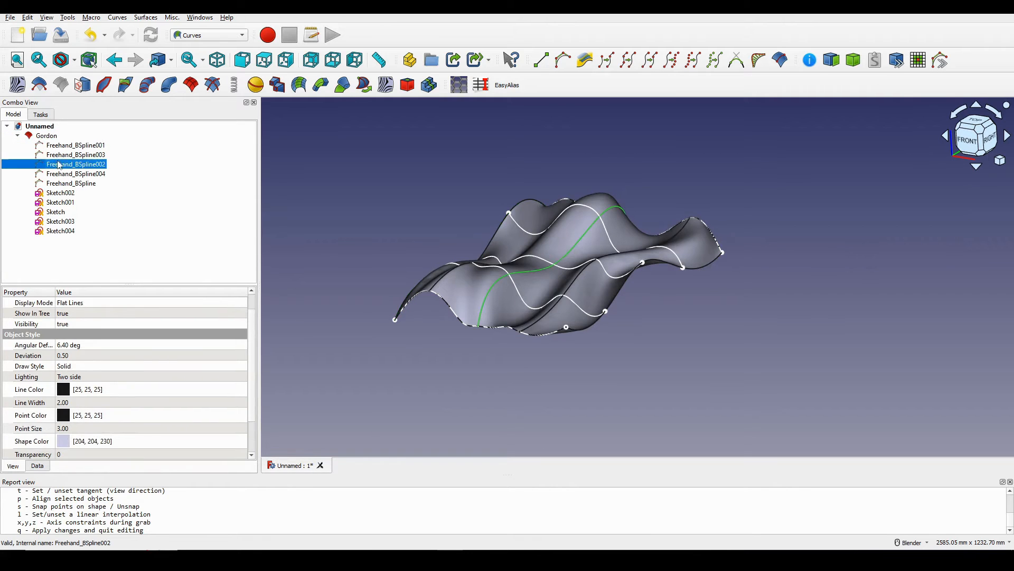
click(60, 164)
click(59, 174)
click(59, 185)
click(59, 193)
click(61, 221)
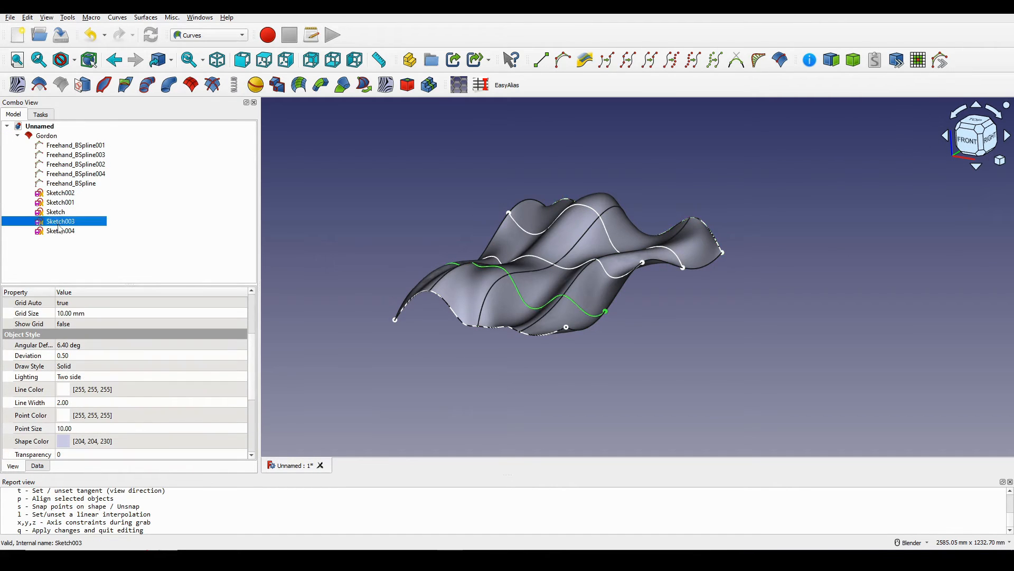
click(62, 231)
click(73, 253)
Step: Hide all five freehand B-splines and all five profile sketches so only the Gordon surface is displayed
click(56, 146)
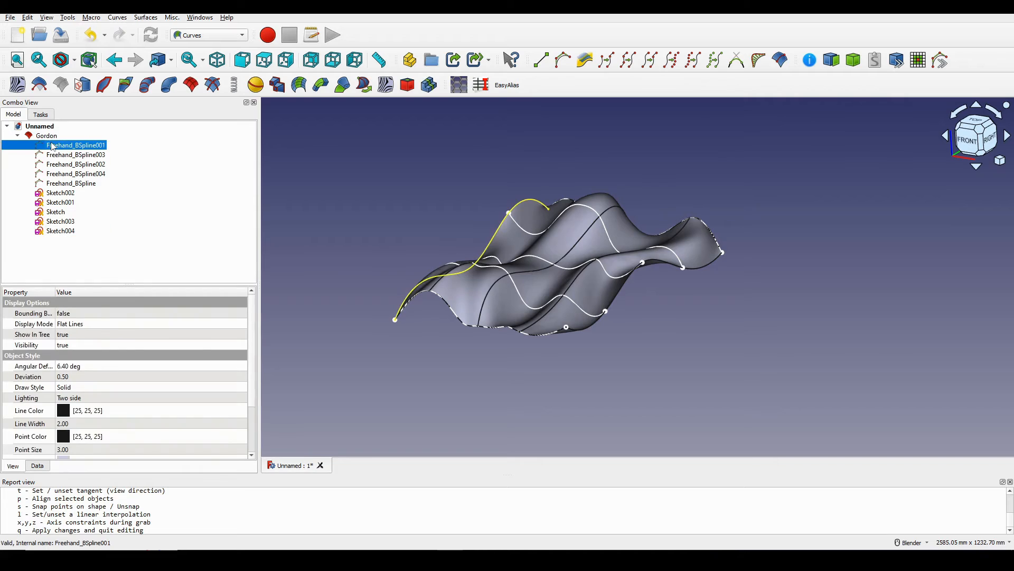
shift+click(64, 231)
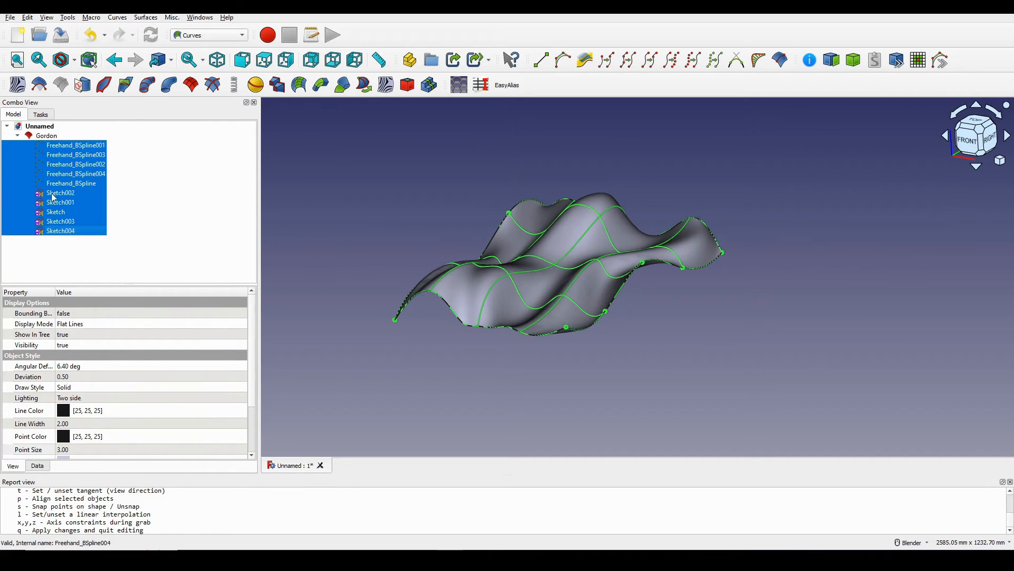
key(space)
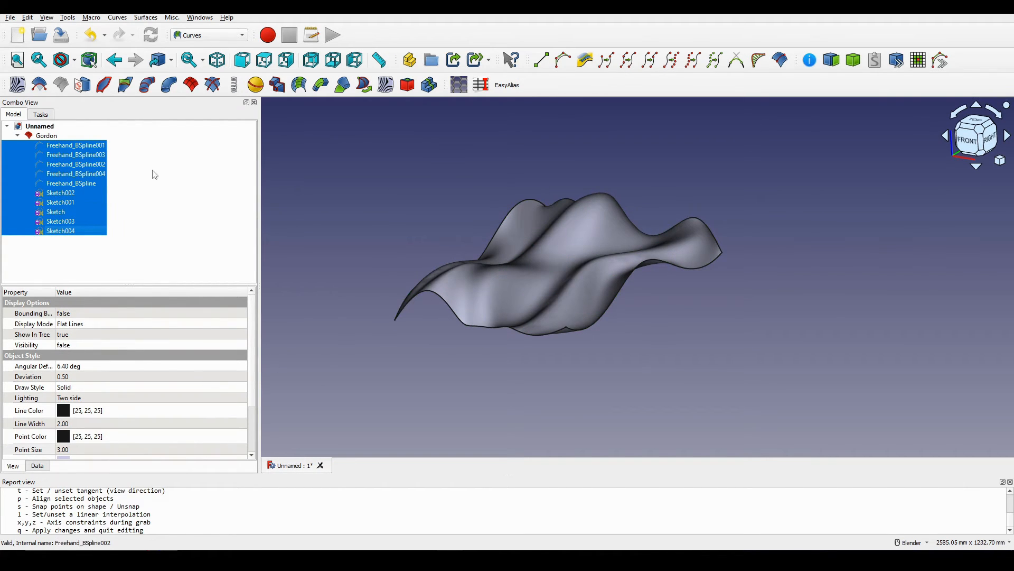
mouse_move(654, 286)
shift+middle_down()
mouse_move(654, 276)
mouse_move(650, 300)
shift+middle_up()
click(654, 280)
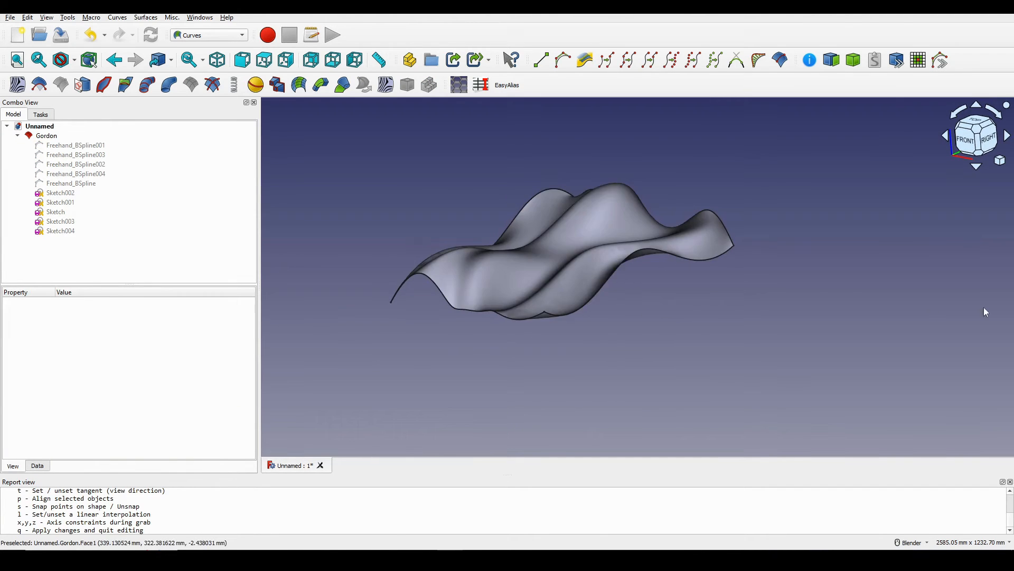
middle_drag(844, 293, 739, 286)
Step: Switch to the Sketcher workbench and create a new sketch on the XY plane
click(206, 37)
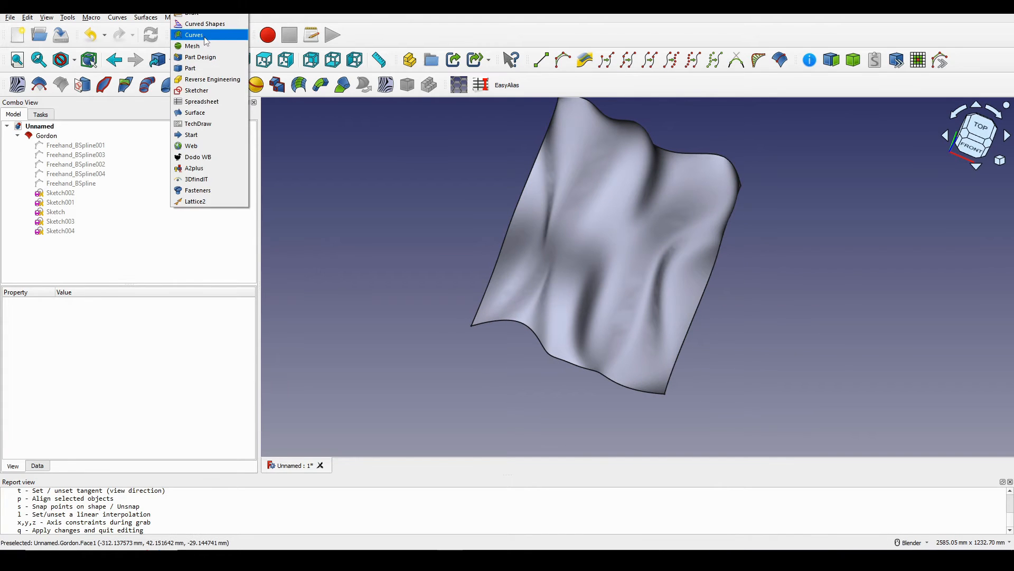
click(196, 90)
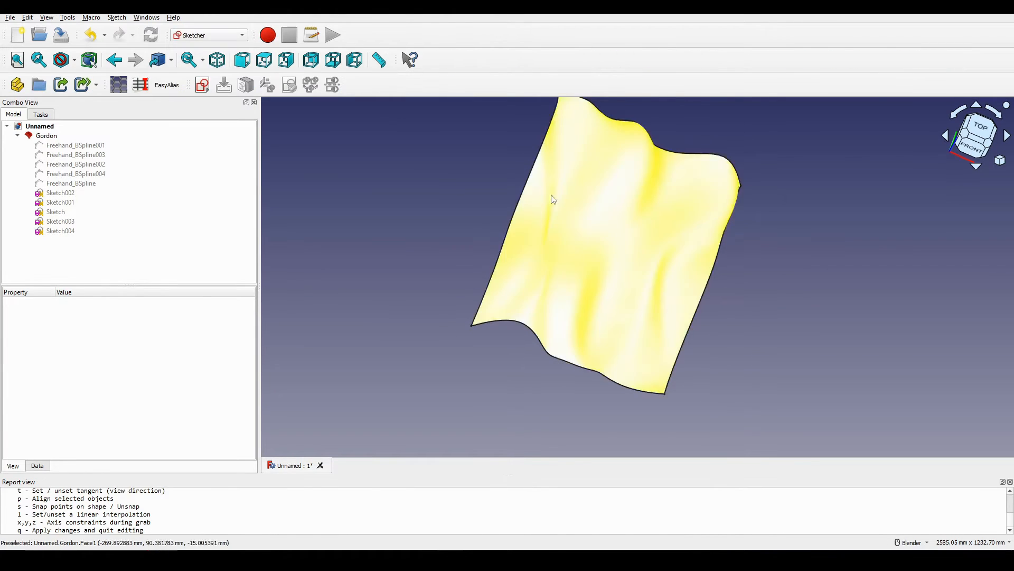
scroll(521, 217, down, 2)
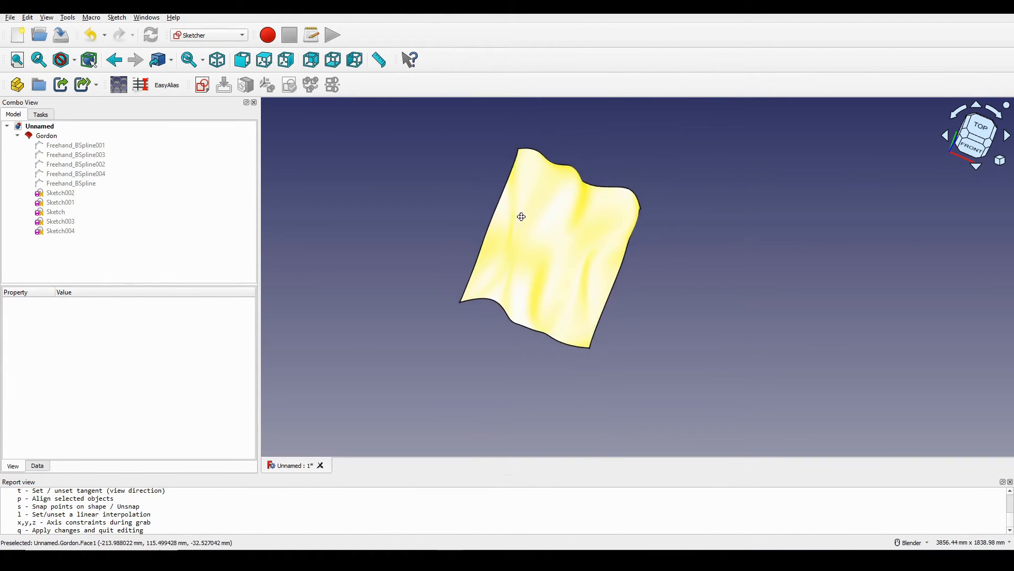
click(202, 85)
click(485, 326)
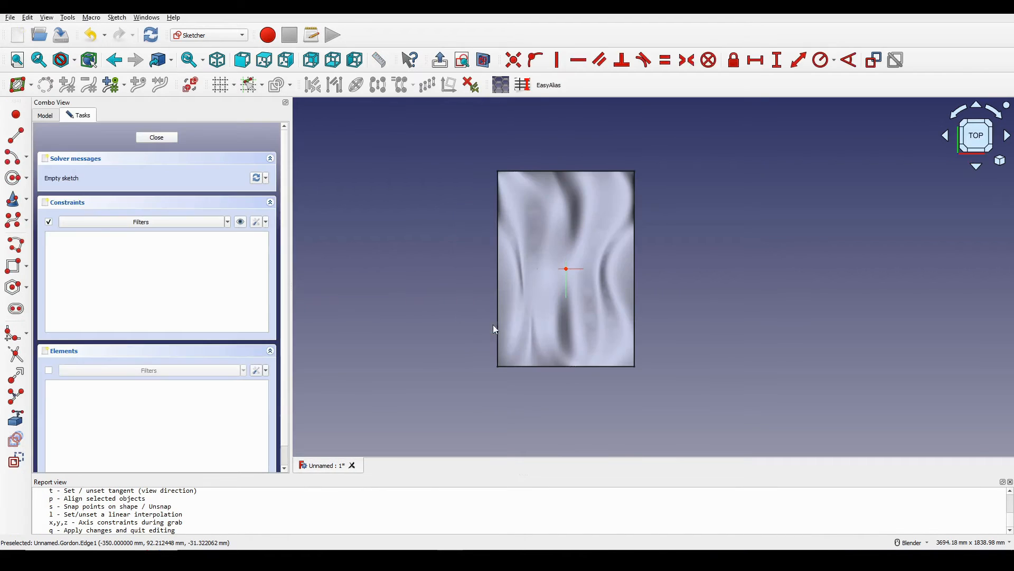
scroll(626, 321, up, 2)
shift+middle_drag(627, 339, 625, 347)
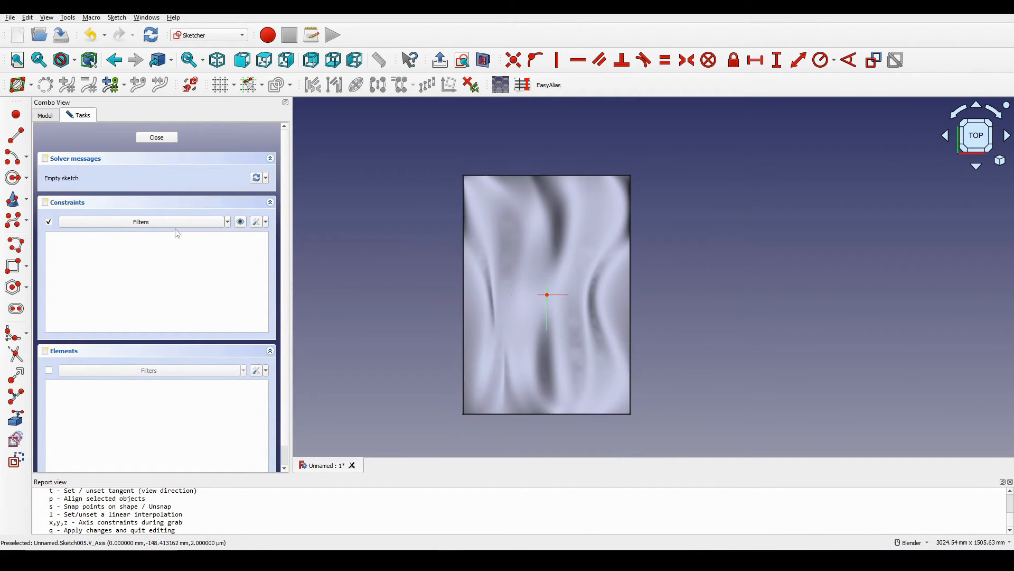
shift+middle_drag(614, 233, 612, 243)
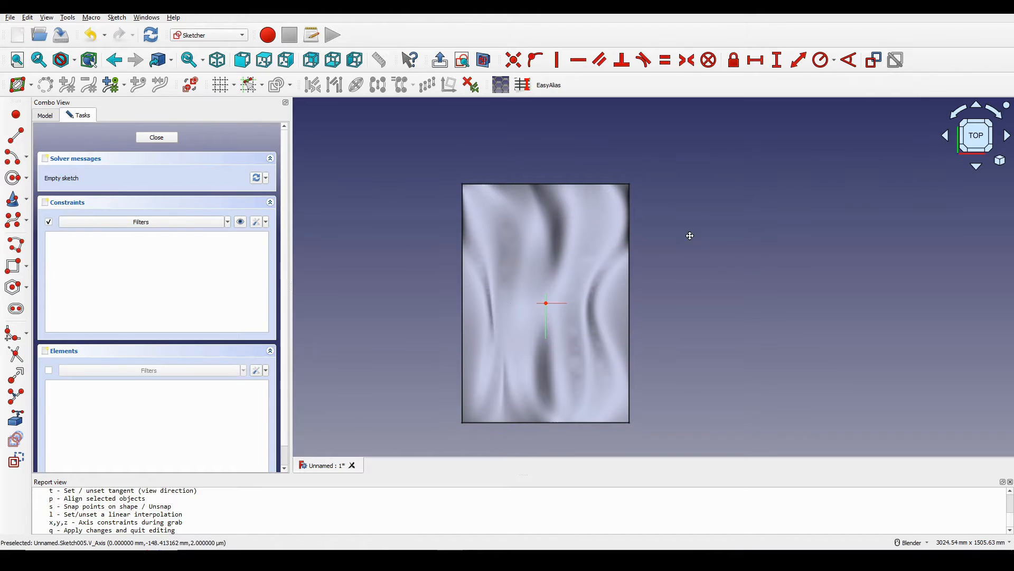
shift+middle_drag(689, 233, 693, 230)
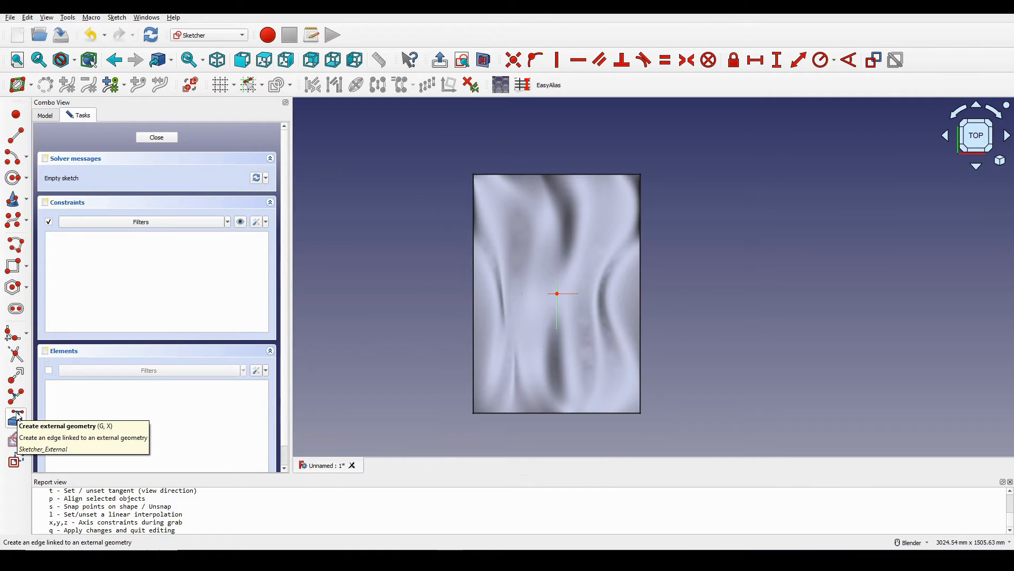
Step: Link the Gordon surface's front and rear edges into the sketch as external geometry and switch on the section view
click(16, 417)
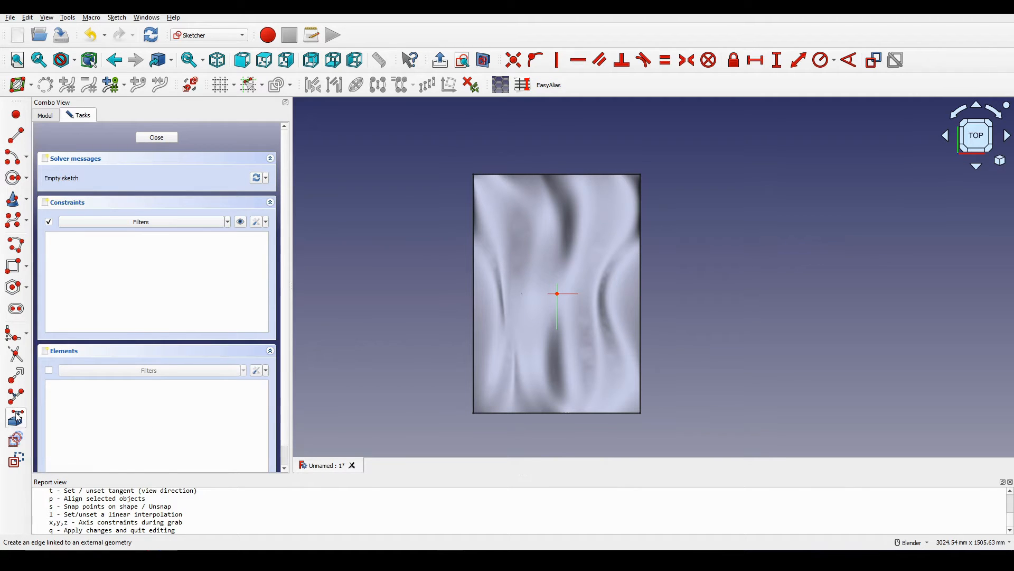
click(491, 175)
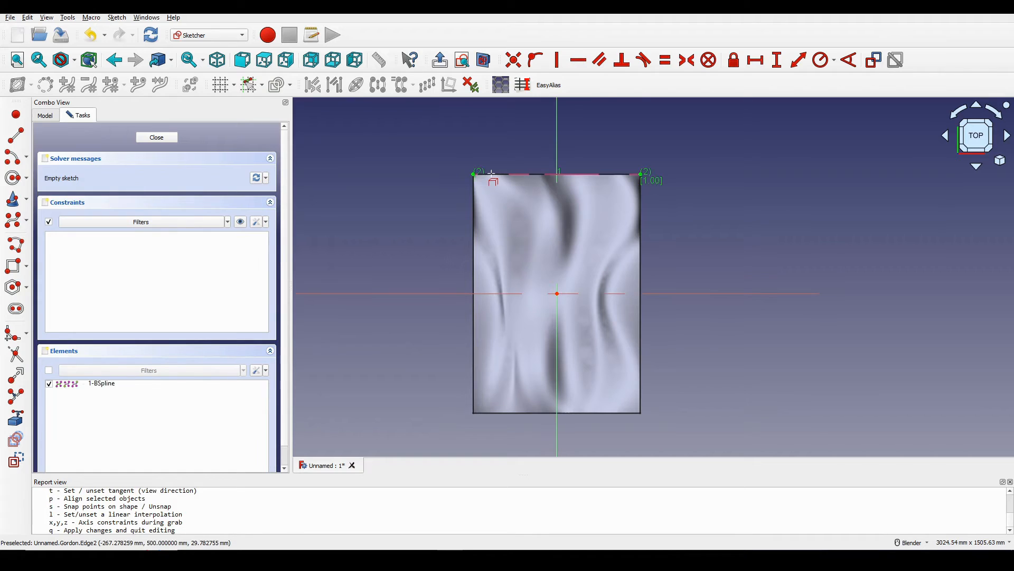
click(508, 412)
shift+middle_drag(657, 320, 661, 305)
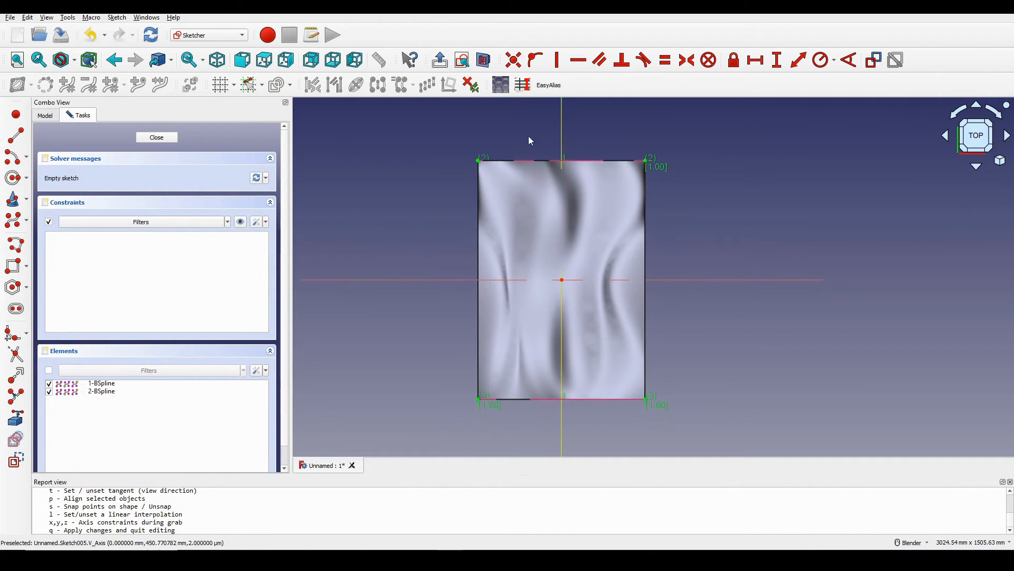
click(485, 61)
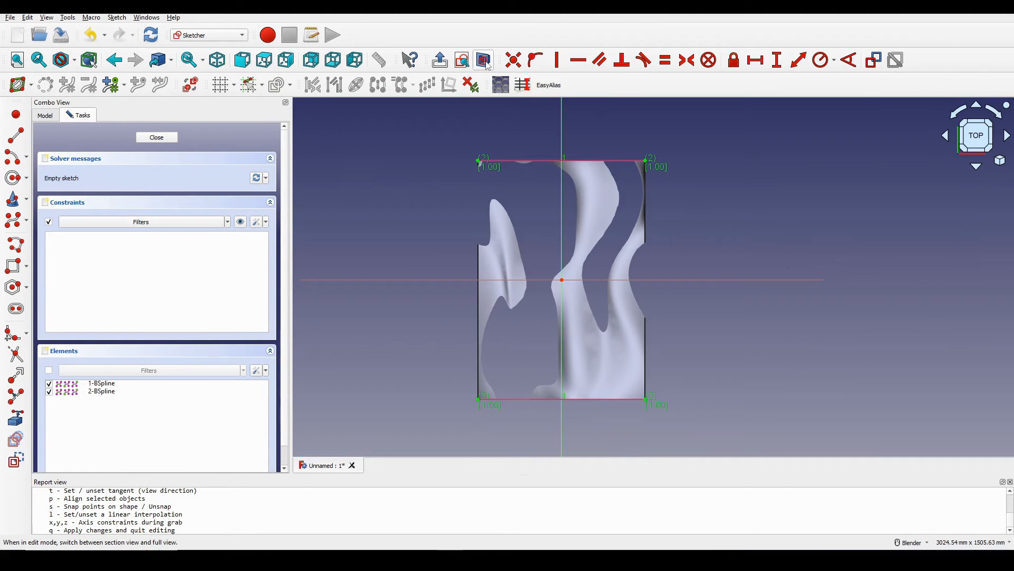
shift+middle_drag(693, 237, 691, 237)
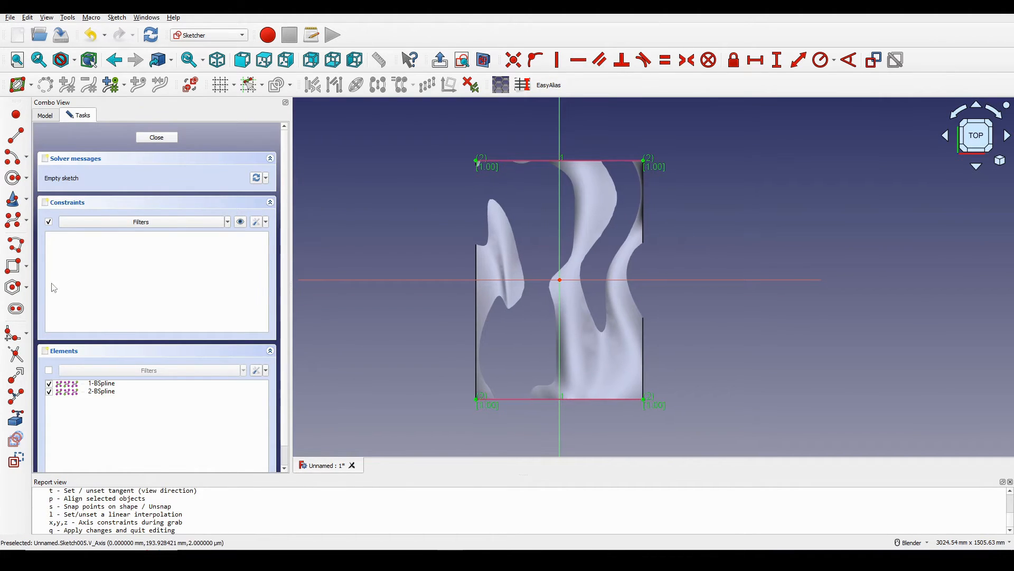
Step: Draw a centered rectangle from the origin to the rear-right endpoint of the external geometry, then close the sketch
click(26, 266)
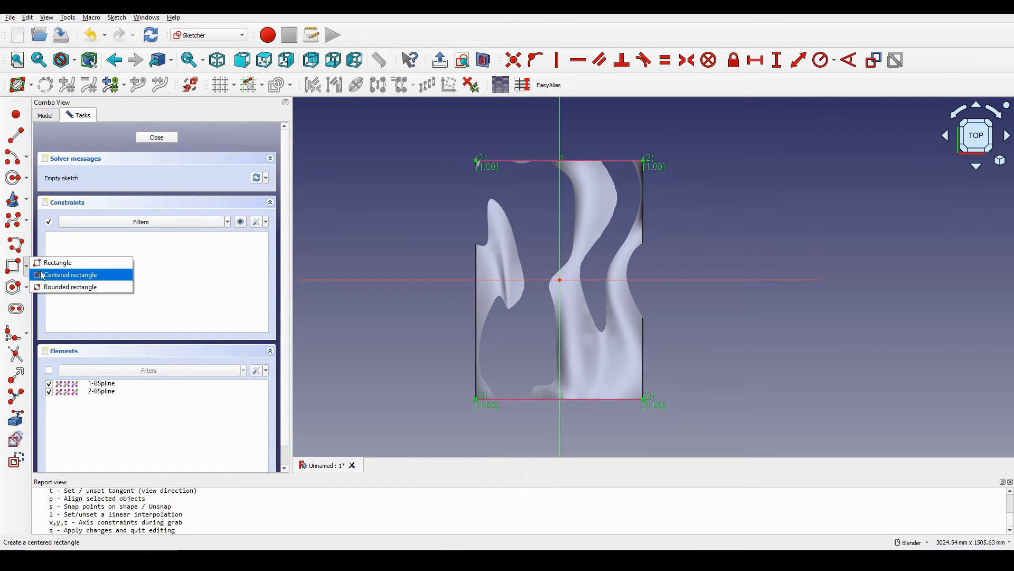
click(43, 275)
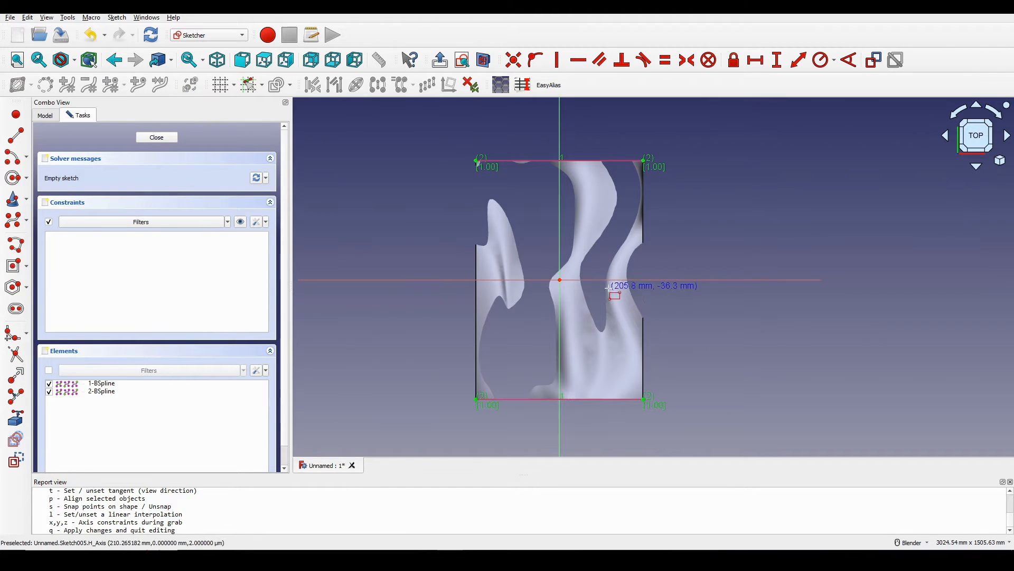
click(560, 278)
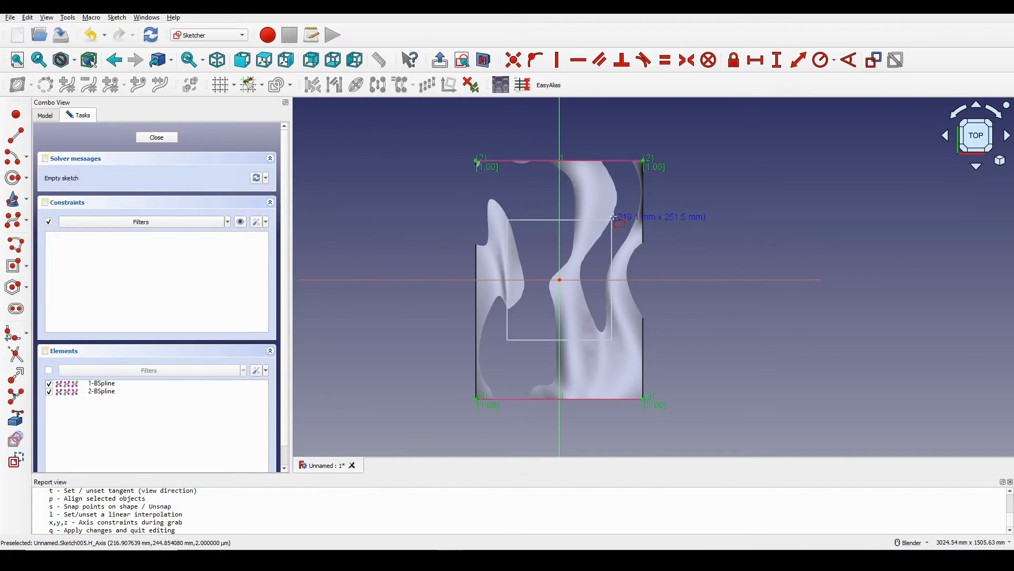
click(644, 160)
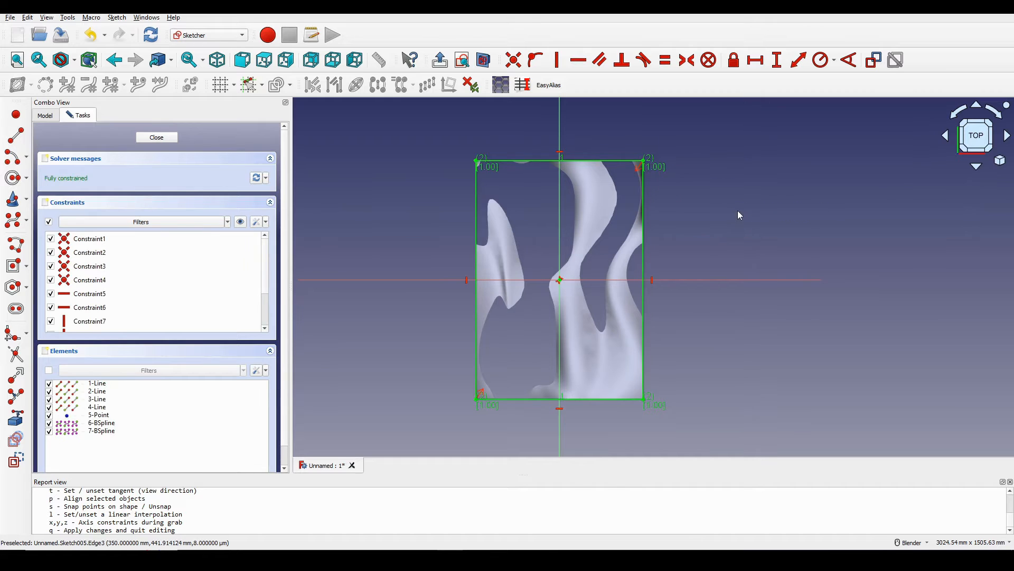
click(156, 138)
Step: Inspect how the flat rectangle sketch sits relative to the Gordon surface in 3D
middle_drag(534, 274, 604, 302)
scroll(667, 305, up, 2)
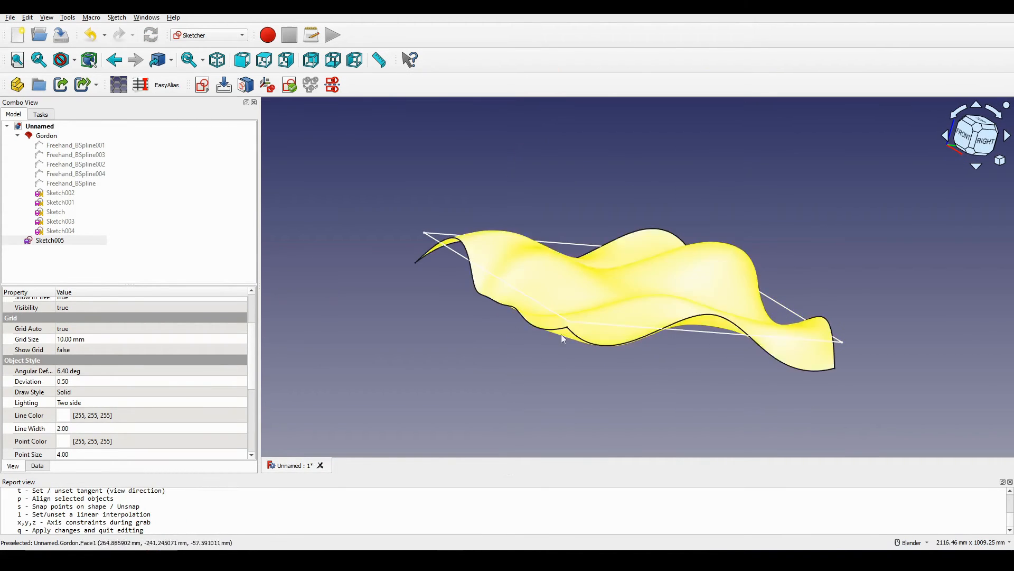
middle_drag(488, 304, 482, 339)
middle_drag(679, 275, 655, 276)
scroll(677, 281, down, 1)
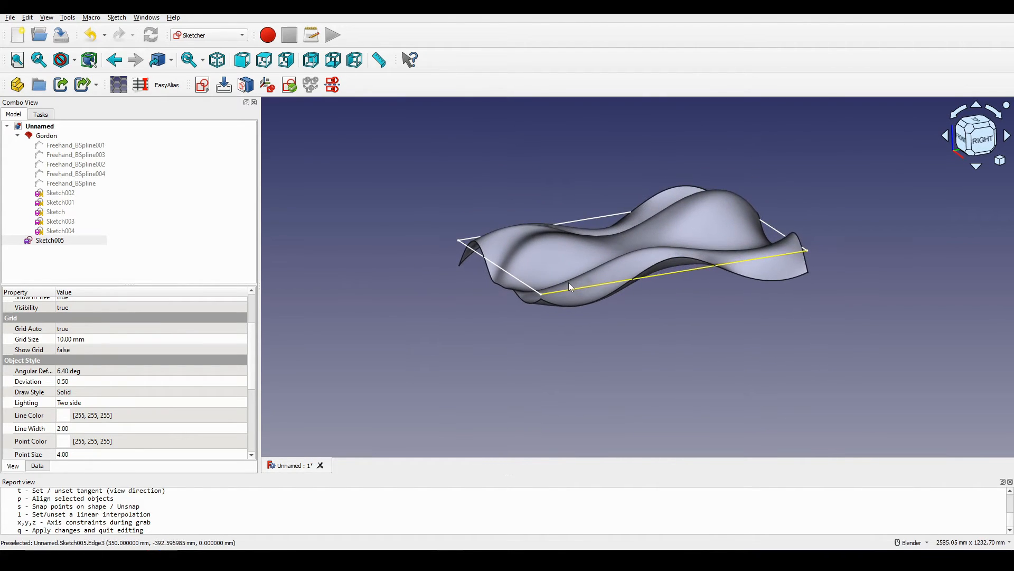
scroll(571, 282, up, 1)
scroll(605, 334, down, 1)
scroll(606, 334, up, 1)
shift+middle_drag(686, 333, 622, 303)
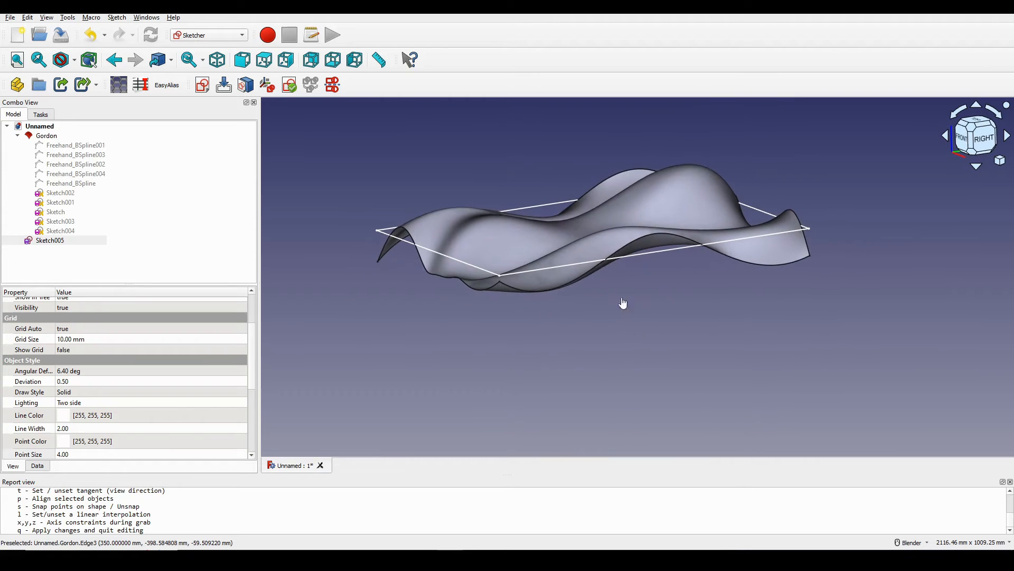
Step: Select the rectangle sketch and expand its placement data down to the individual position coordinates
click(55, 243)
scroll(53, 380, down, 1)
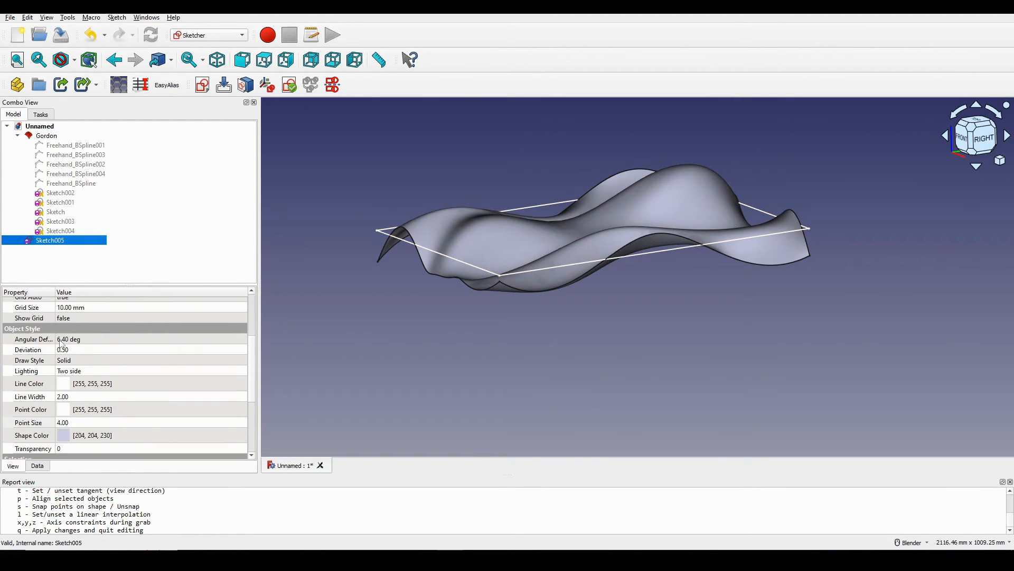
click(38, 466)
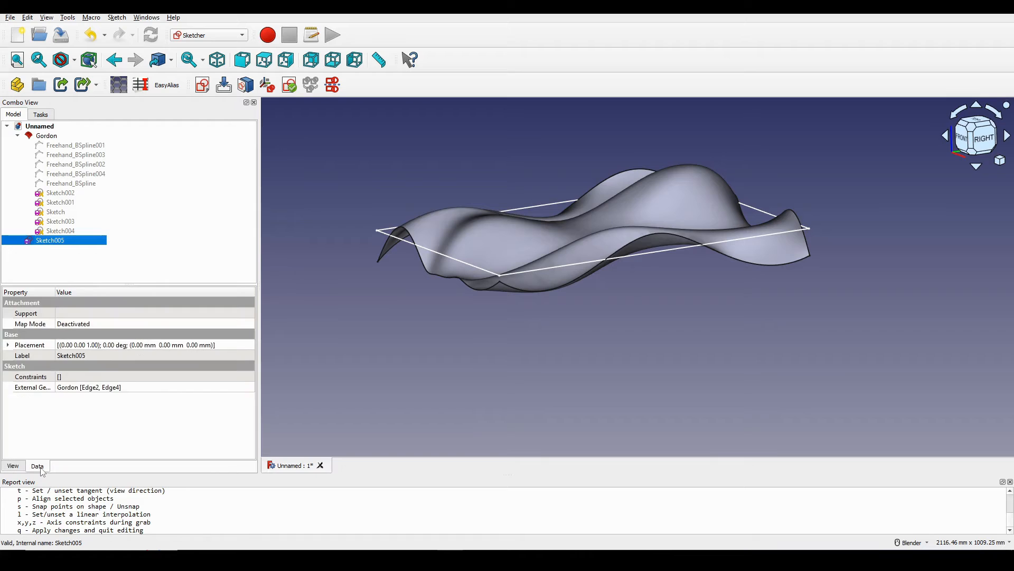
click(8, 345)
click(19, 377)
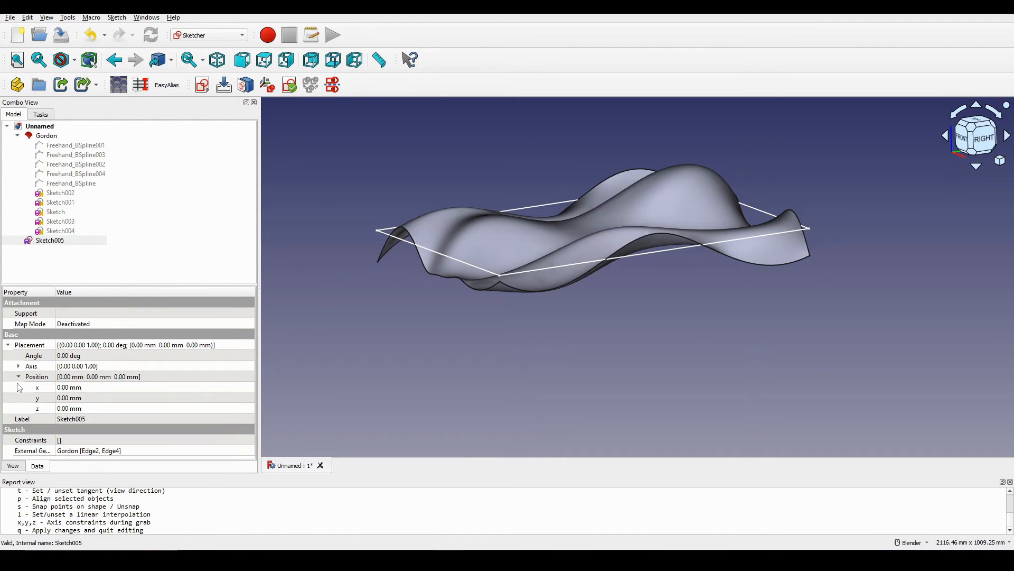
Step: Set the rectangle sketch's Z position to 10 mm and check its height against the surface
click(39, 410)
click(164, 408)
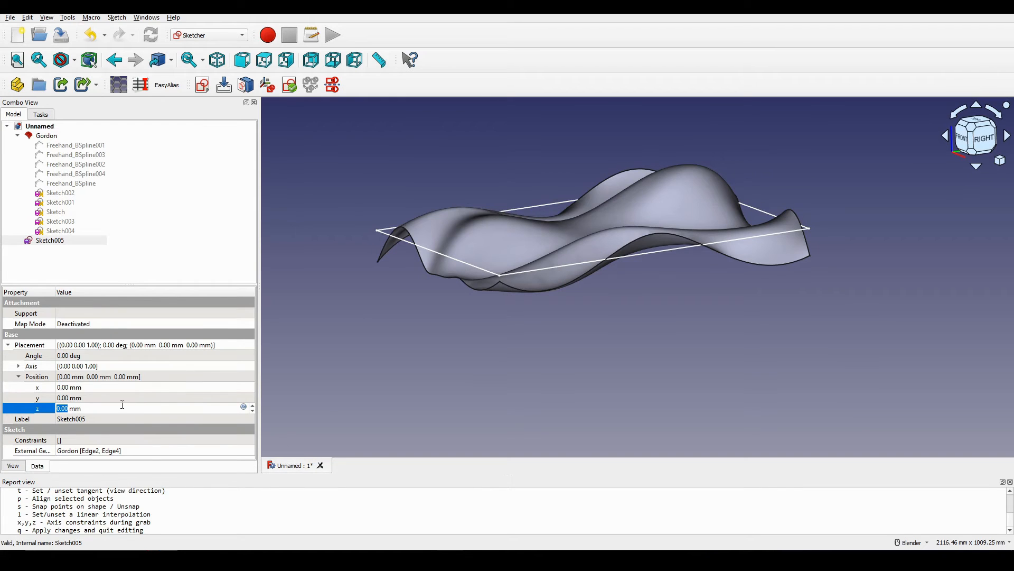
key(1)
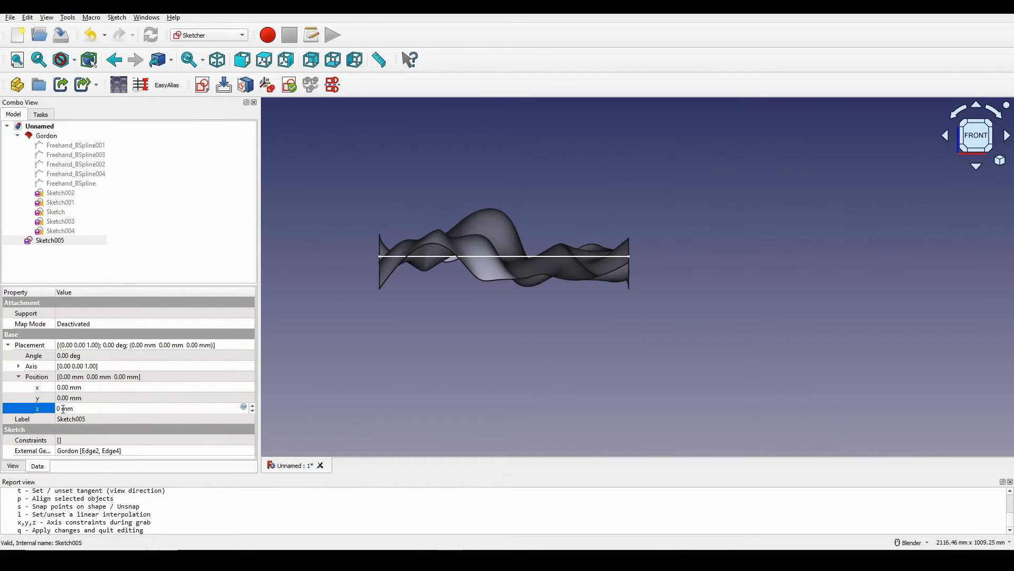
drag(84, 406, 55, 409)
text(10)
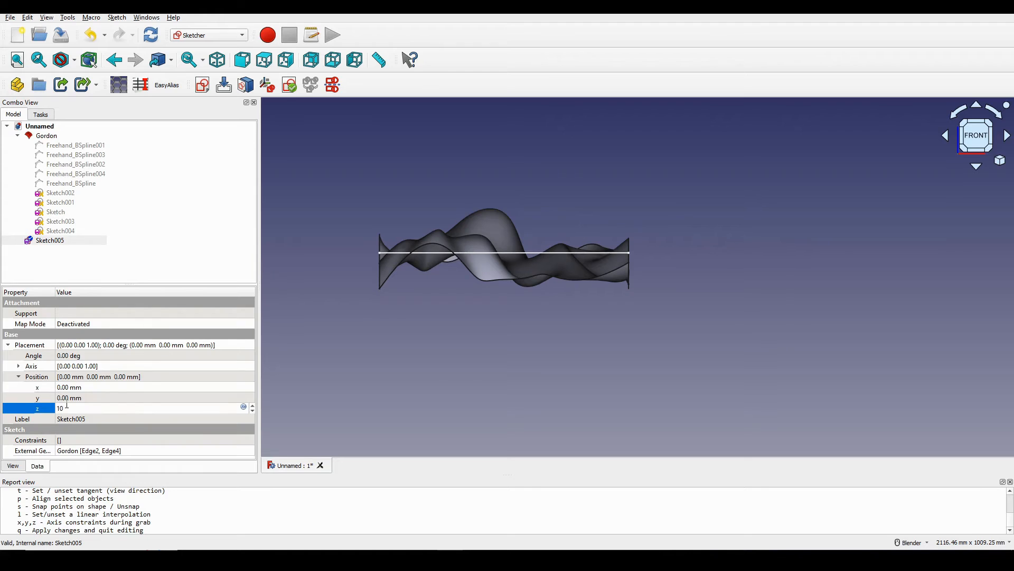
middle_drag(626, 277, 523, 284)
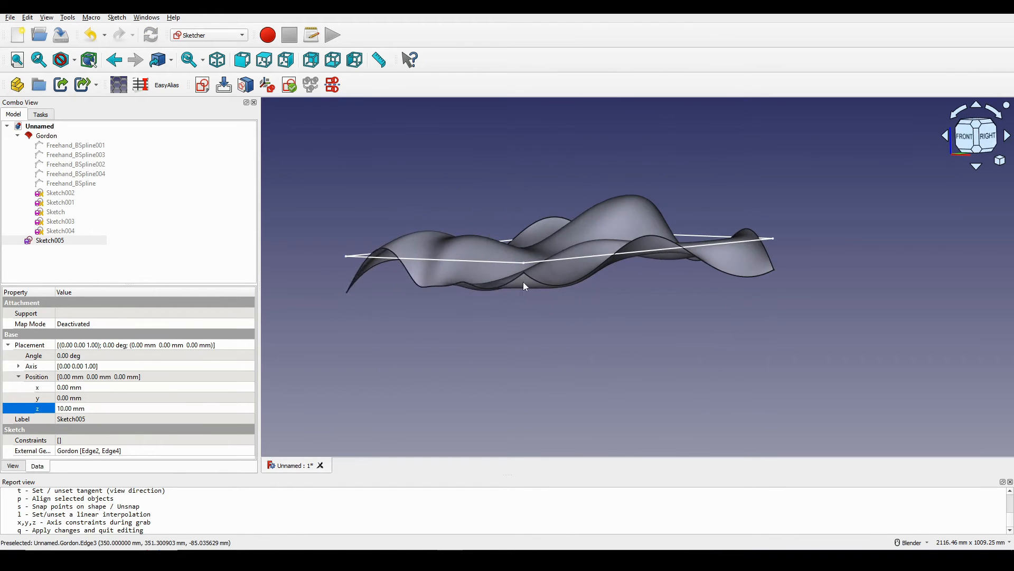
Step: Try Z positions of -10, -50, -100, -500 and -250 mm for the rectangle sketch to compare its distance below the surface
double_click(87, 408)
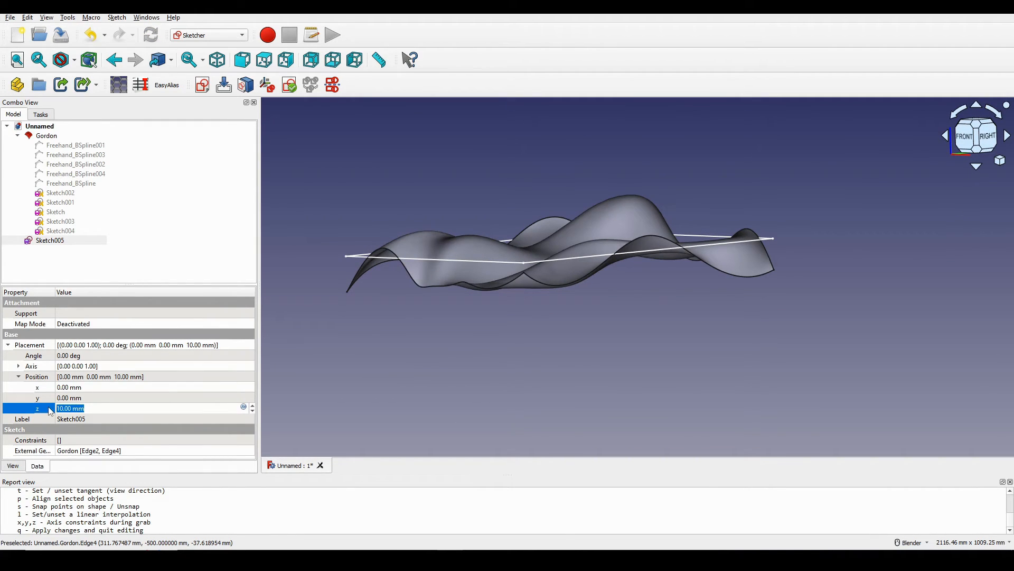
text(-10)
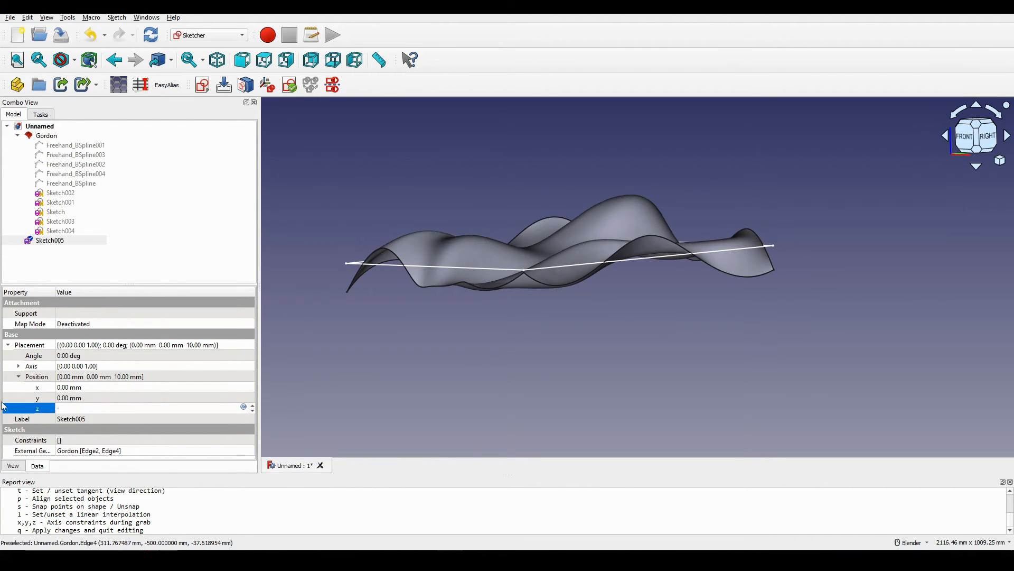
text(50)
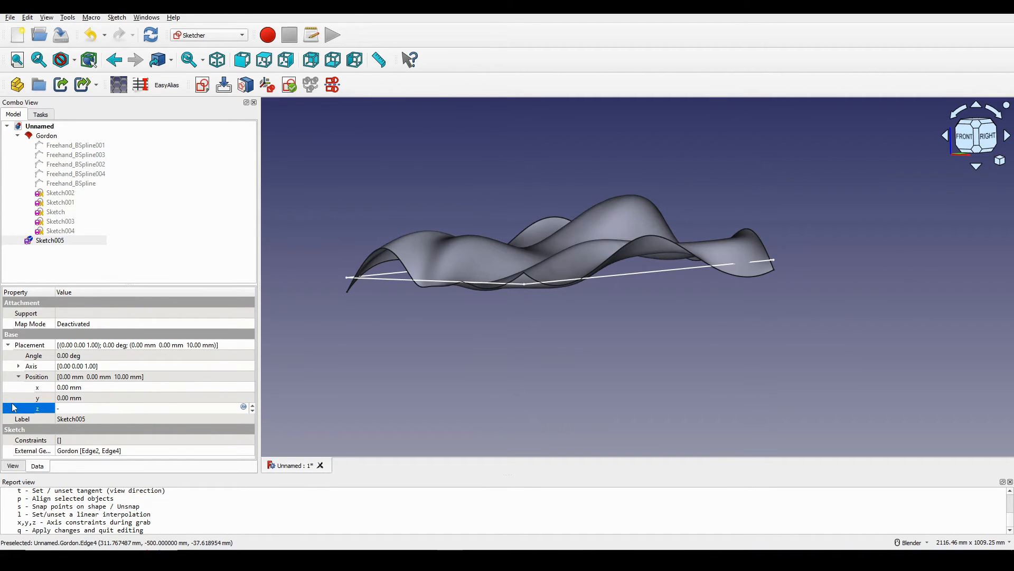
text(100)
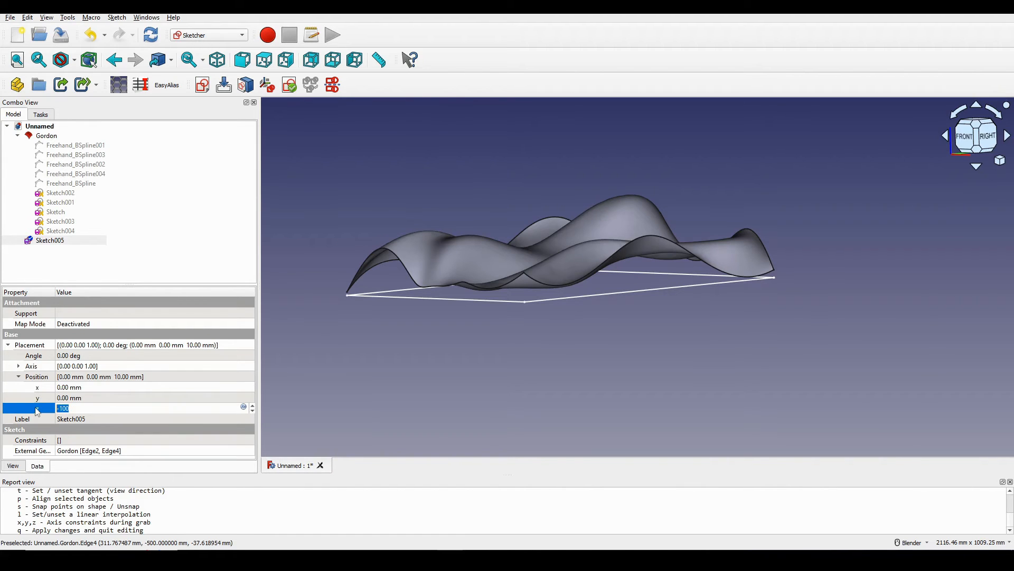
text(500)
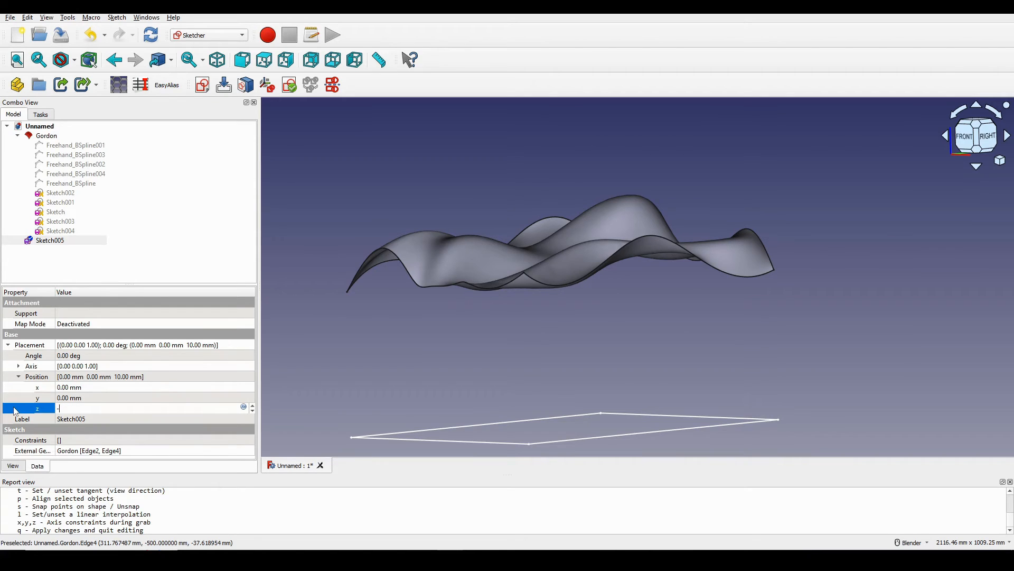
text(250)
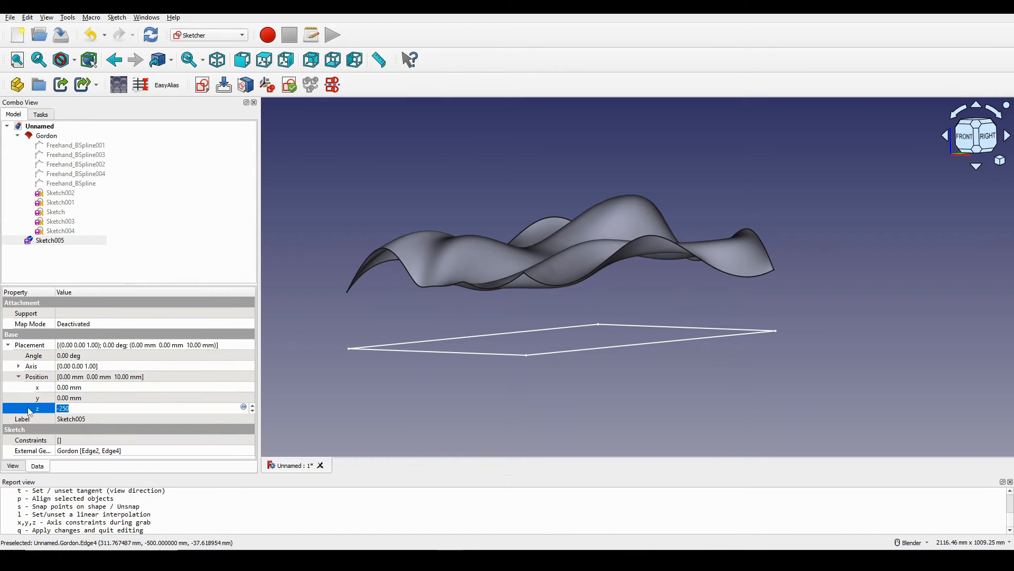
Step: Set the rectangle sketch's Z position to -200 mm, check its clearance below the Gordon surface and clear the selection
text(200)
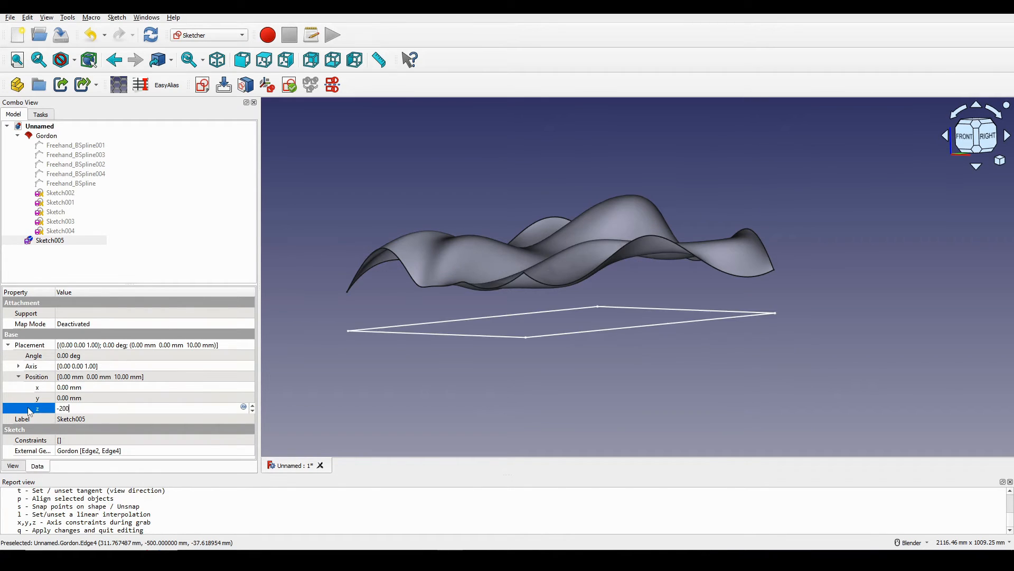
mouse_move(539, 346)
middle_down()
mouse_move(553, 344)
mouse_move(485, 344)
mouse_move(528, 332)
mouse_move(594, 351)
middle_up()
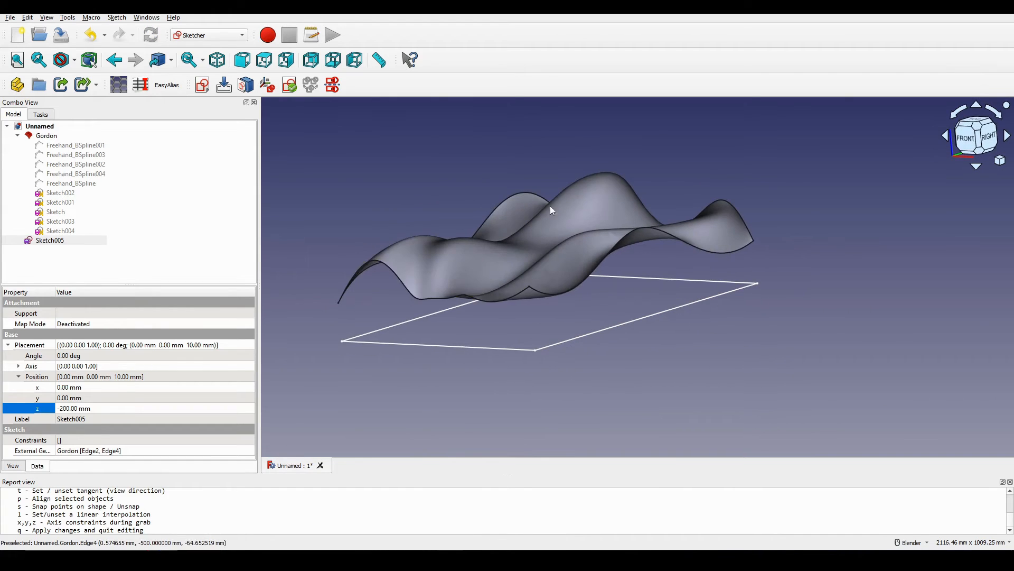
mouse_move(549, 290)
middle_down()
mouse_move(513, 303)
mouse_move(607, 317)
mouse_move(593, 353)
middle_up()
click(99, 409)
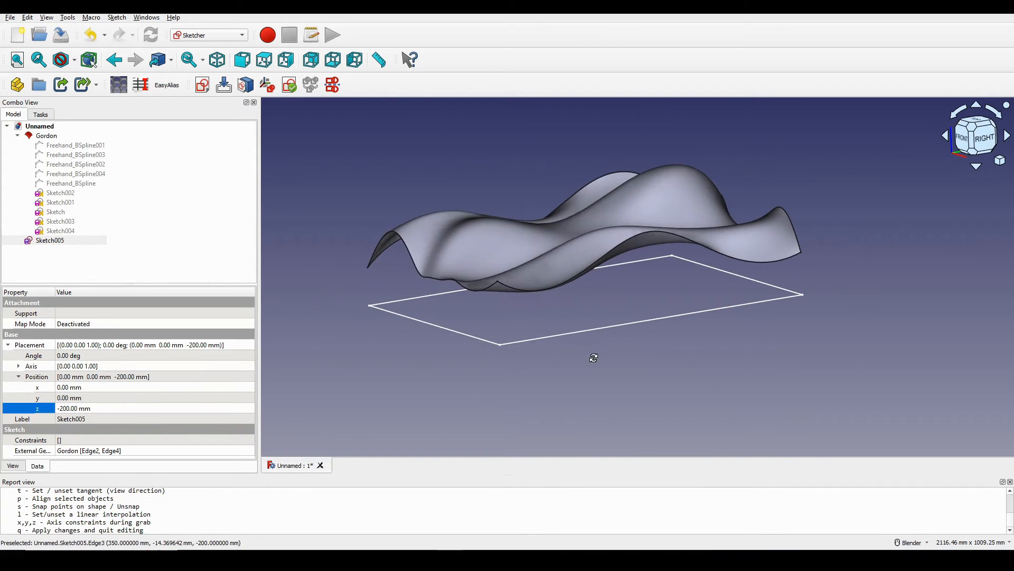
click(654, 331)
middle_drag(654, 334, 588, 315)
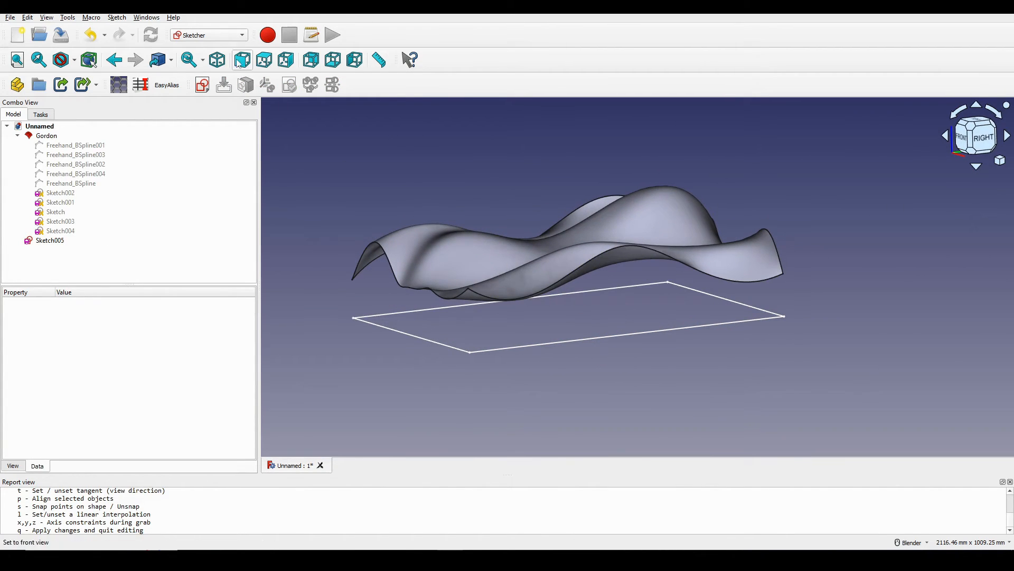
Step: Switch to the Part workbench and set up the shape builder to create a wire from edges
click(224, 37)
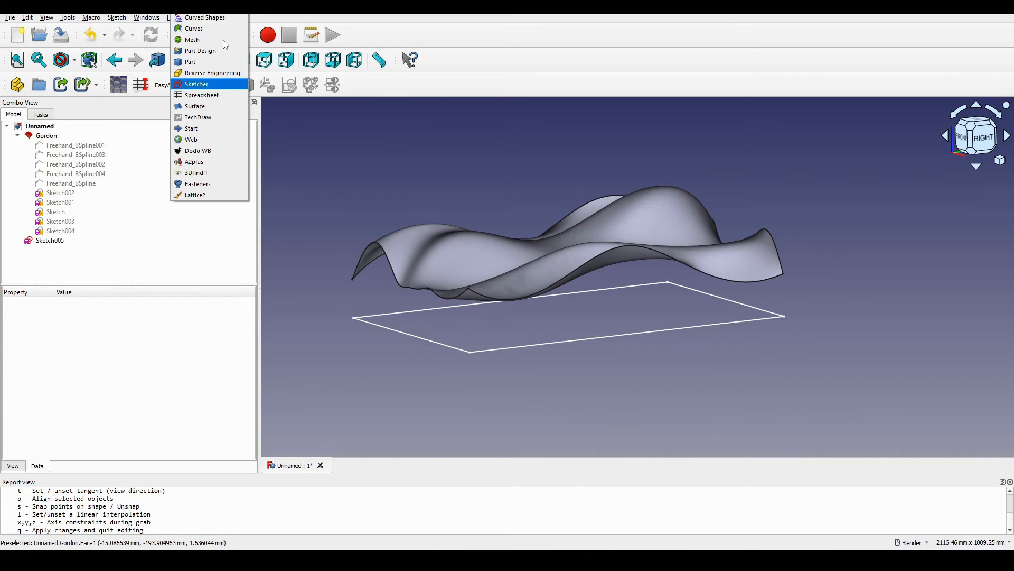
click(203, 62)
middle_drag(588, 188, 607, 241)
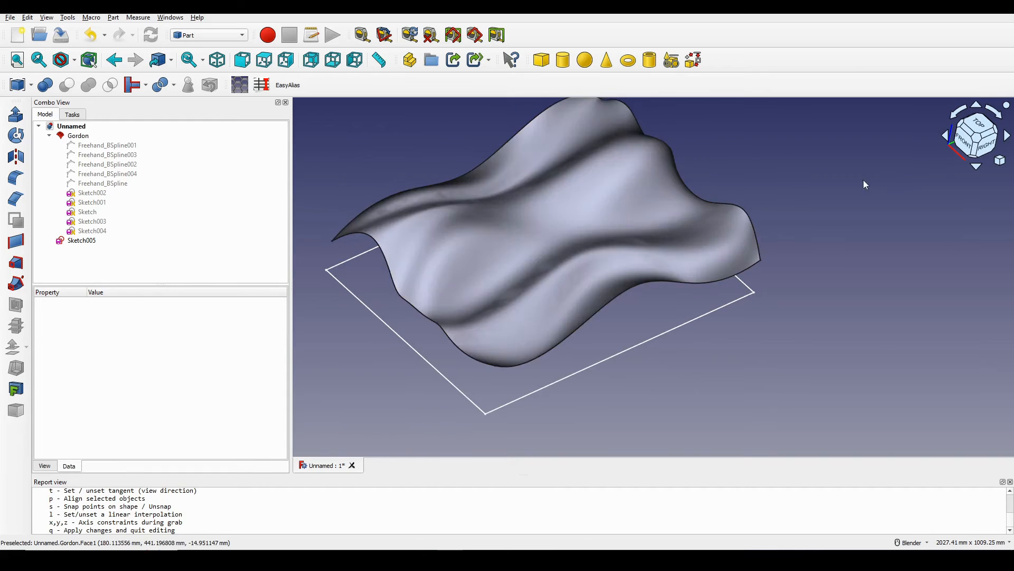
scroll(863, 182, down, 2)
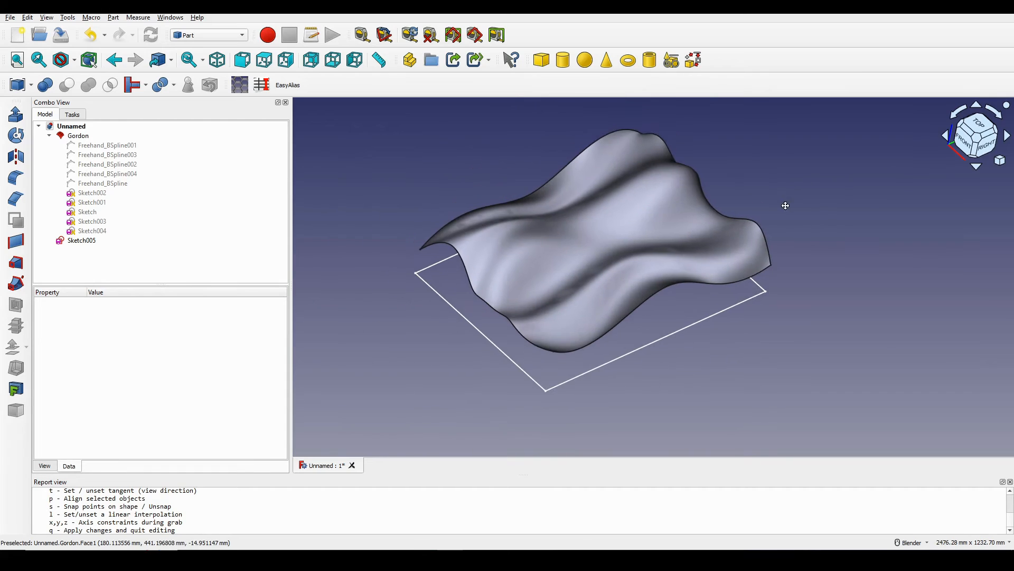
click(693, 60)
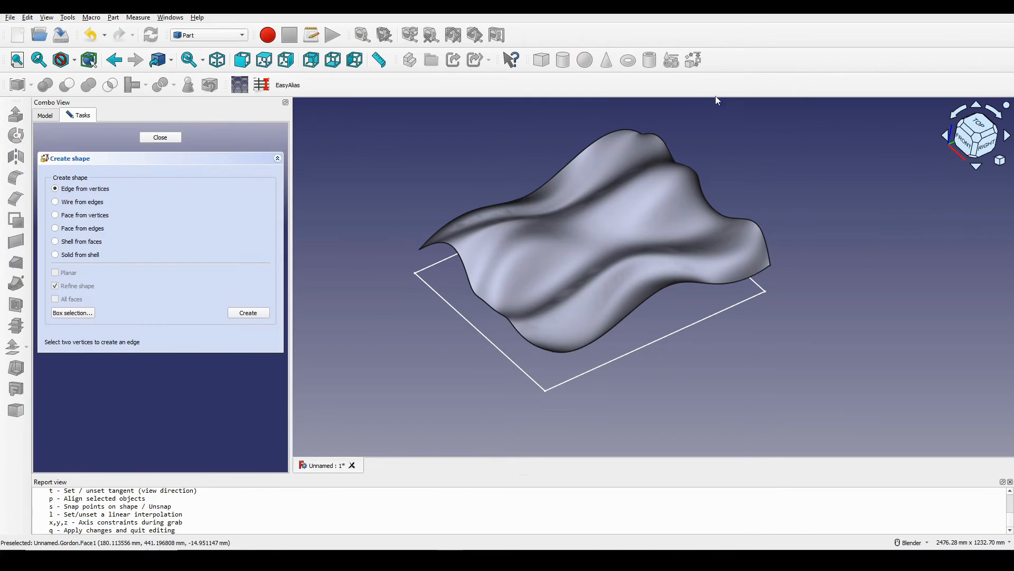
mouse_move(786, 201)
middle_down()
mouse_move(770, 227)
mouse_move(749, 222)
middle_up()
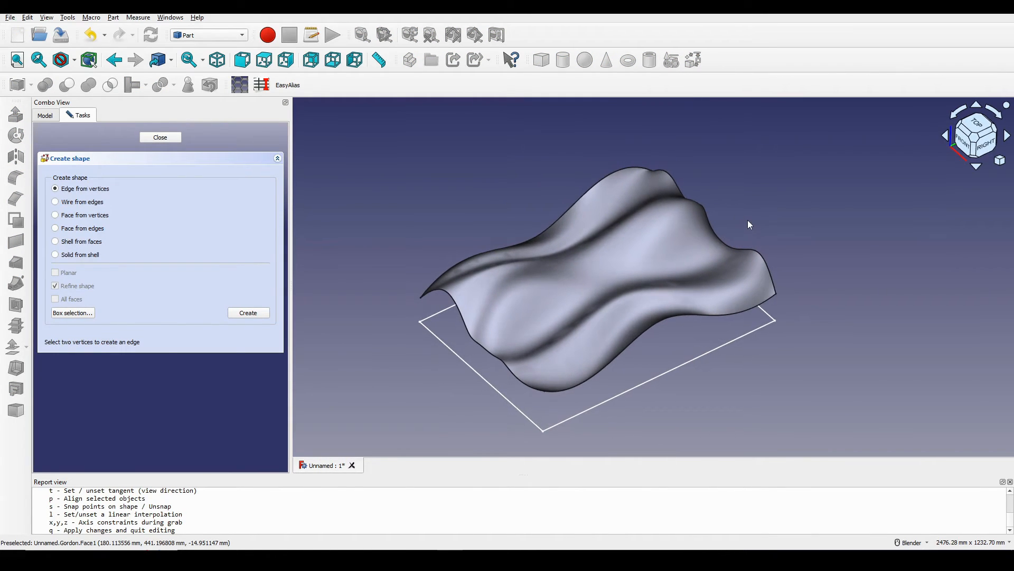
click(55, 202)
Step: Create a wire from the four boundary edges of the Gordon surface, then close the shape builder
mouse_move(608, 252)
middle_down()
mouse_move(625, 254)
mouse_move(613, 276)
mouse_move(585, 269)
mouse_move(588, 282)
middle_up()
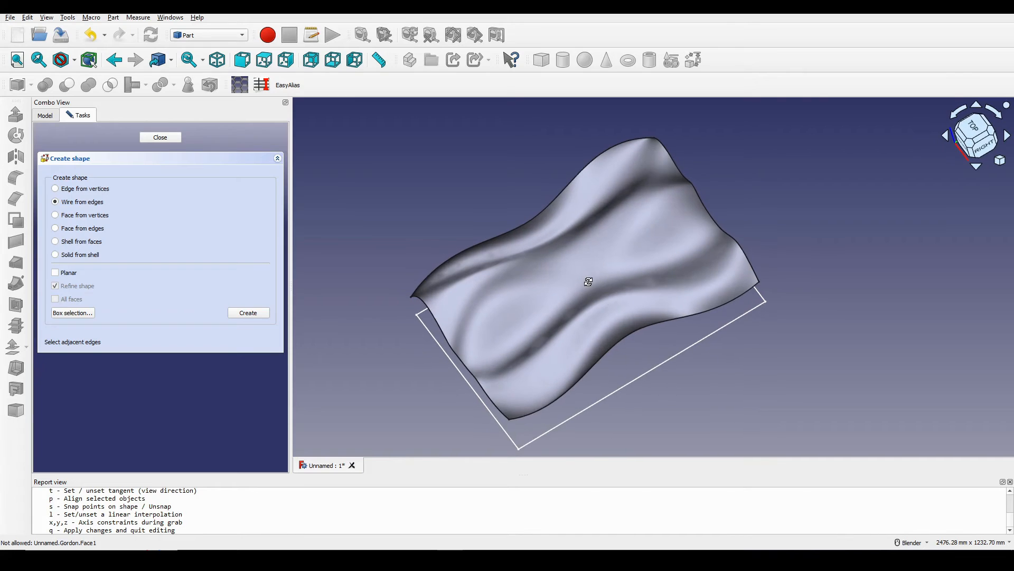
mouse_move(650, 332)
middle_down()
mouse_move(629, 344)
mouse_move(683, 312)
mouse_move(713, 312)
mouse_move(695, 337)
mouse_move(567, 360)
middle_up()
scroll(608, 344, up, 2)
shift+middle_drag(637, 328, 604, 338)
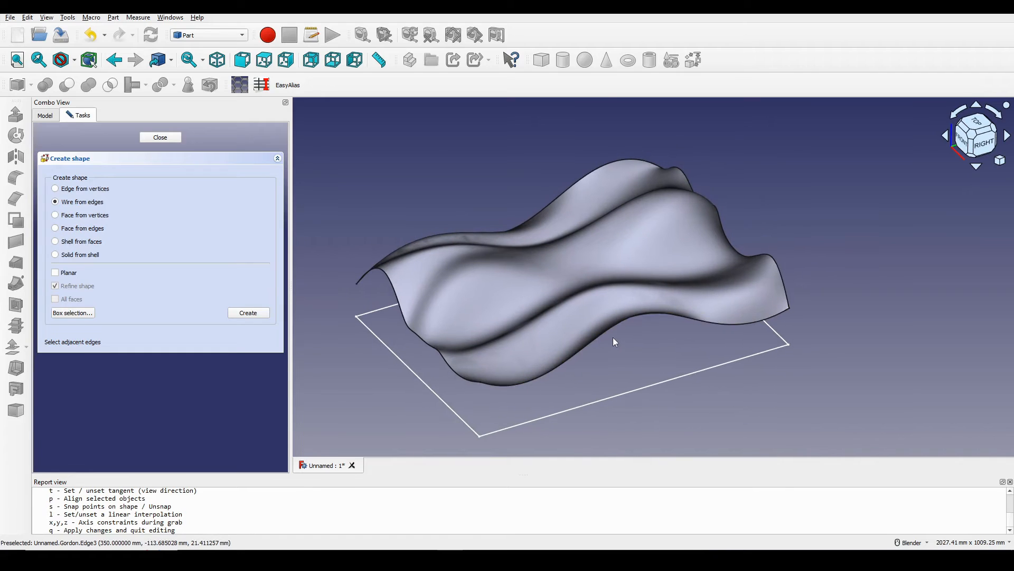
click(613, 329)
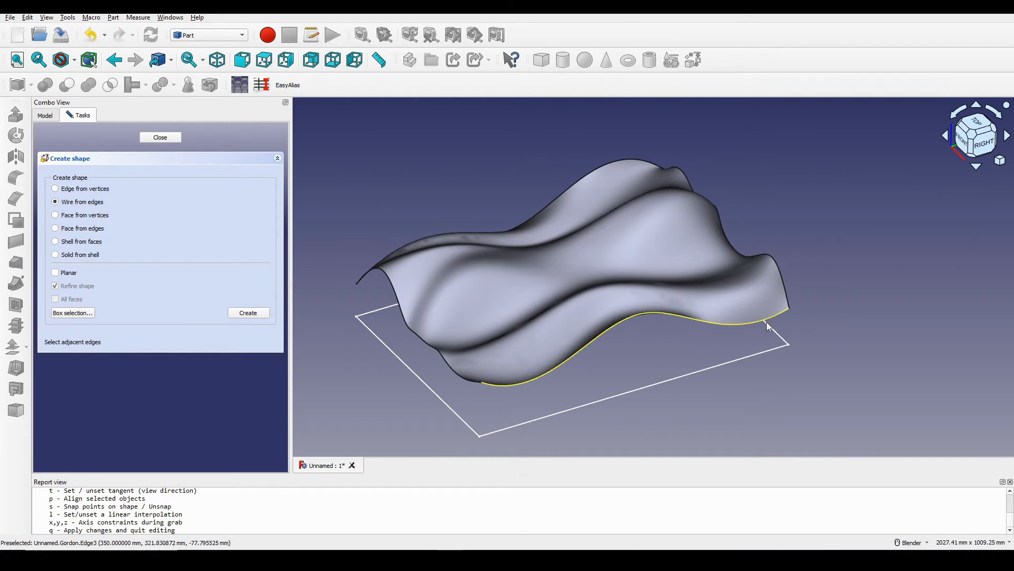
middle_drag(704, 337, 718, 253)
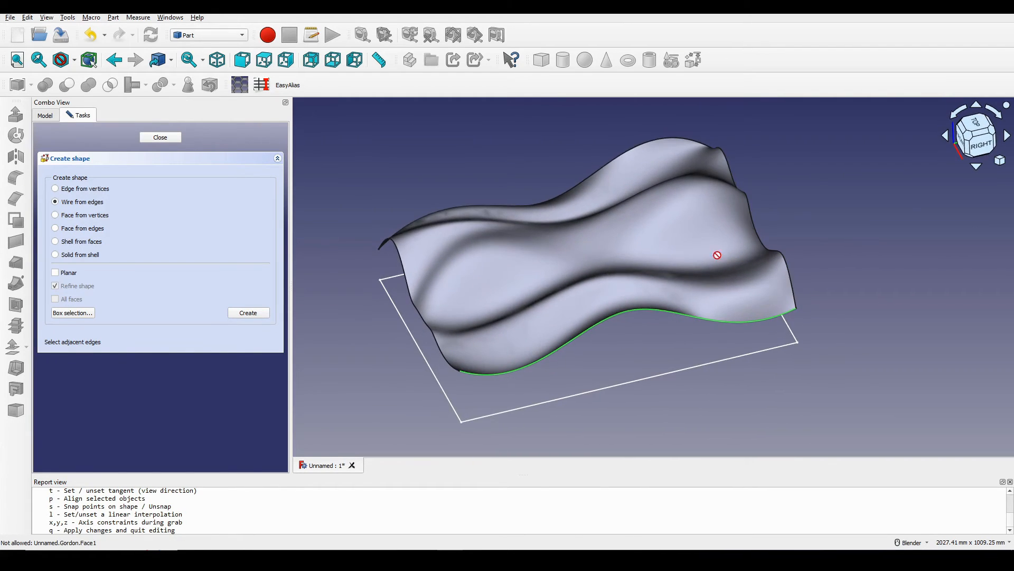
click(765, 237)
middle_drag(650, 203, 604, 210)
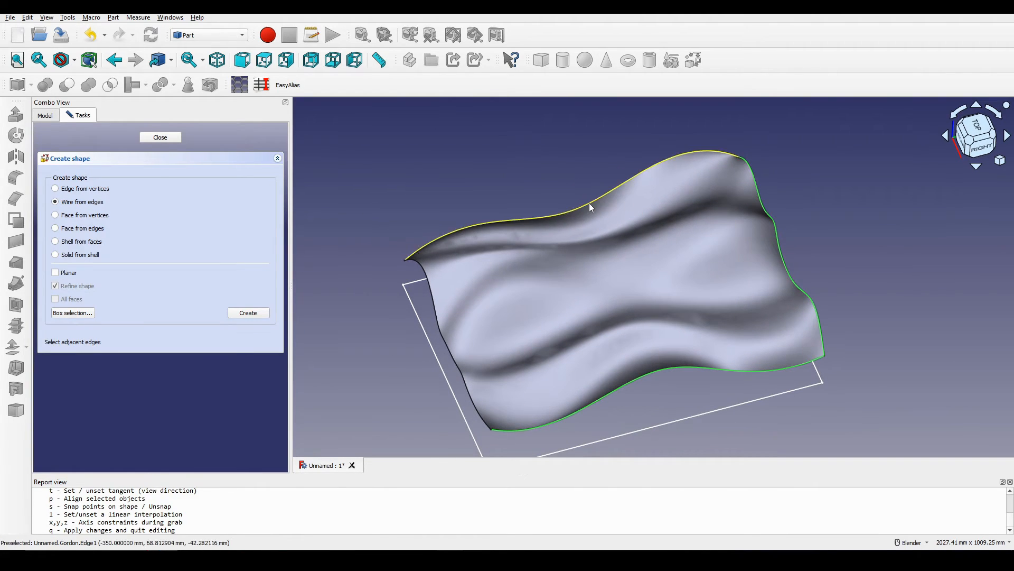
click(588, 204)
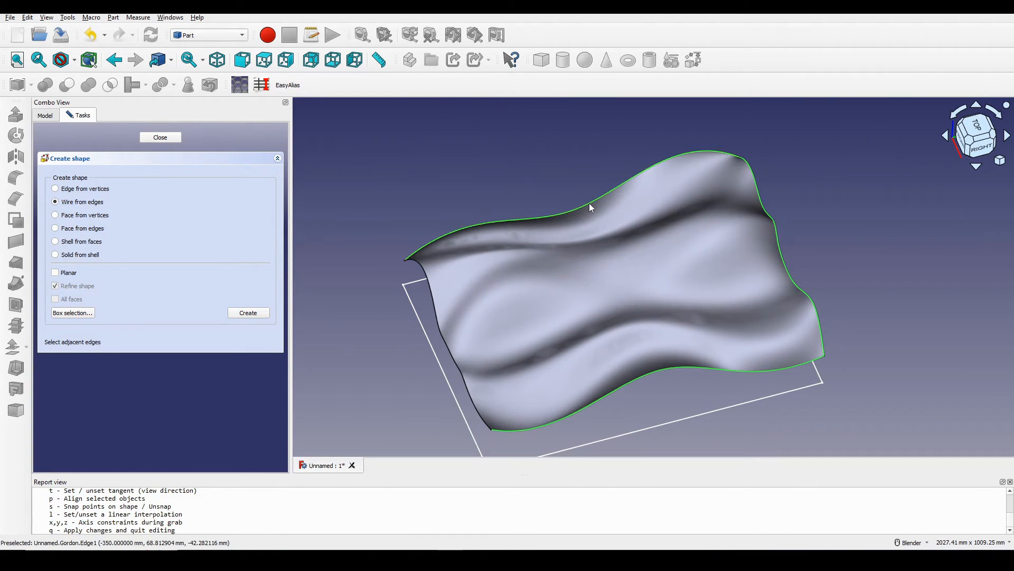
click(452, 360)
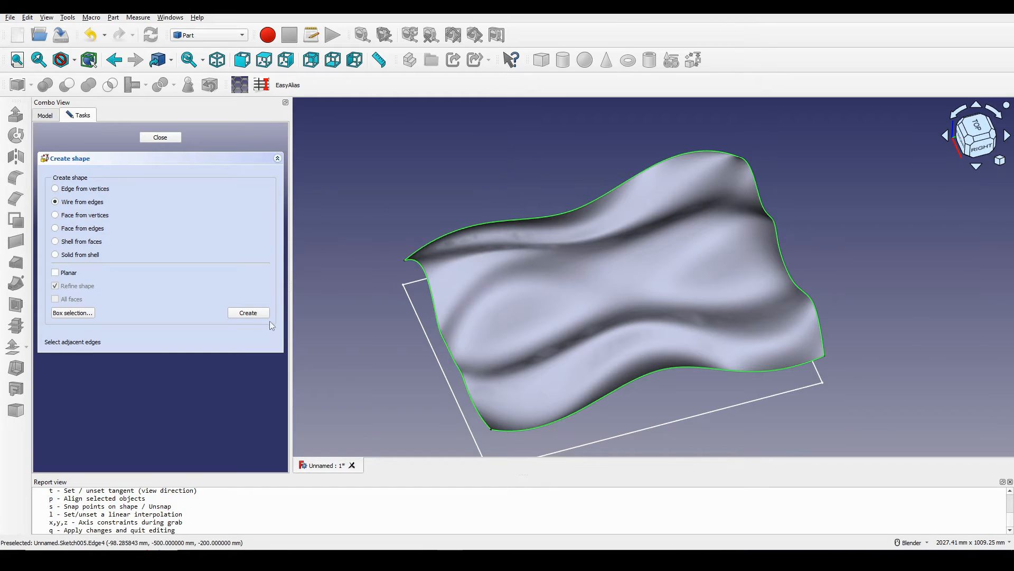
click(250, 314)
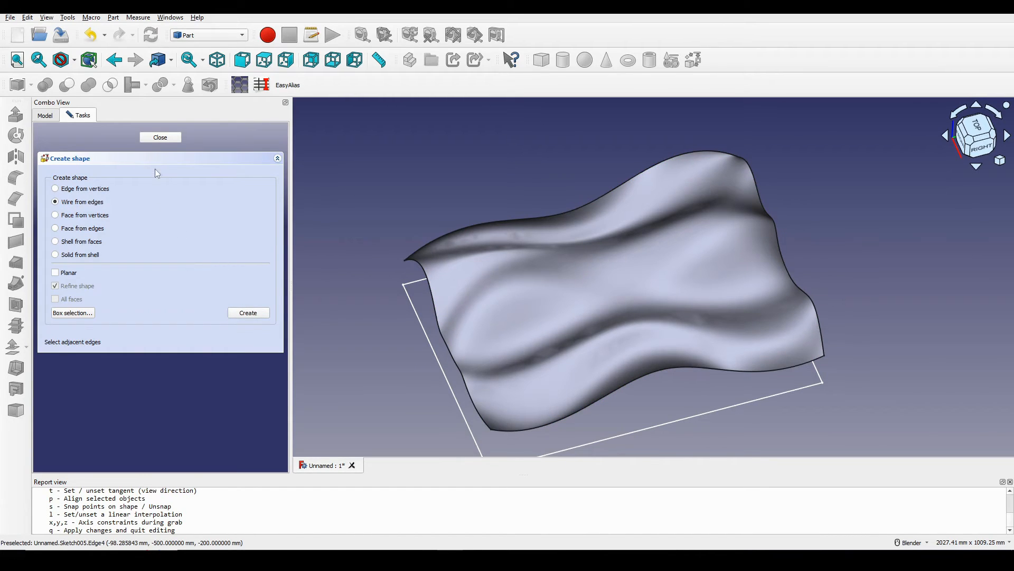
click(161, 138)
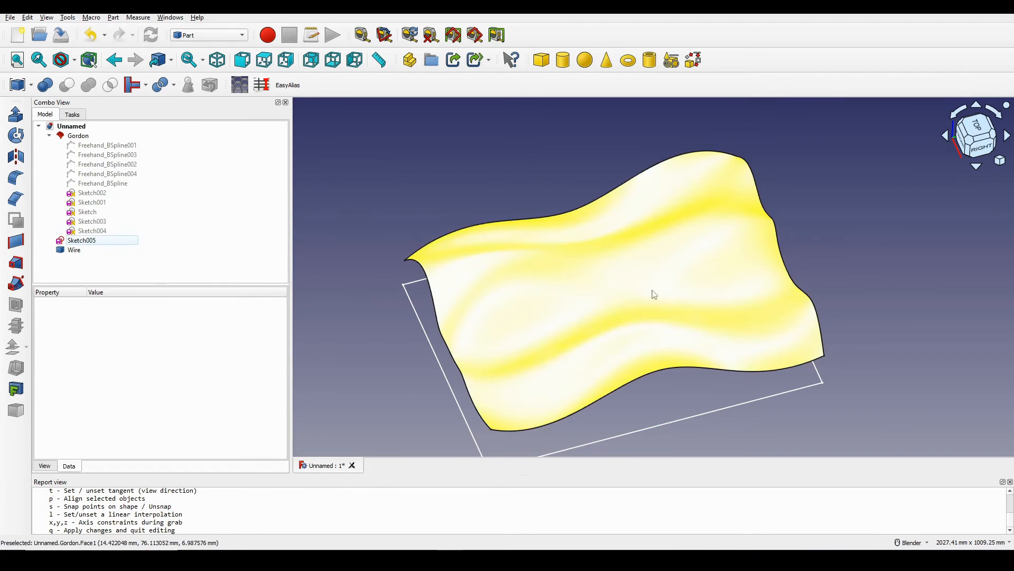
Step: Hide the Gordon surface, leaving its boundary wire and the rectangle sketch visible
middle_drag(652, 295, 614, 246)
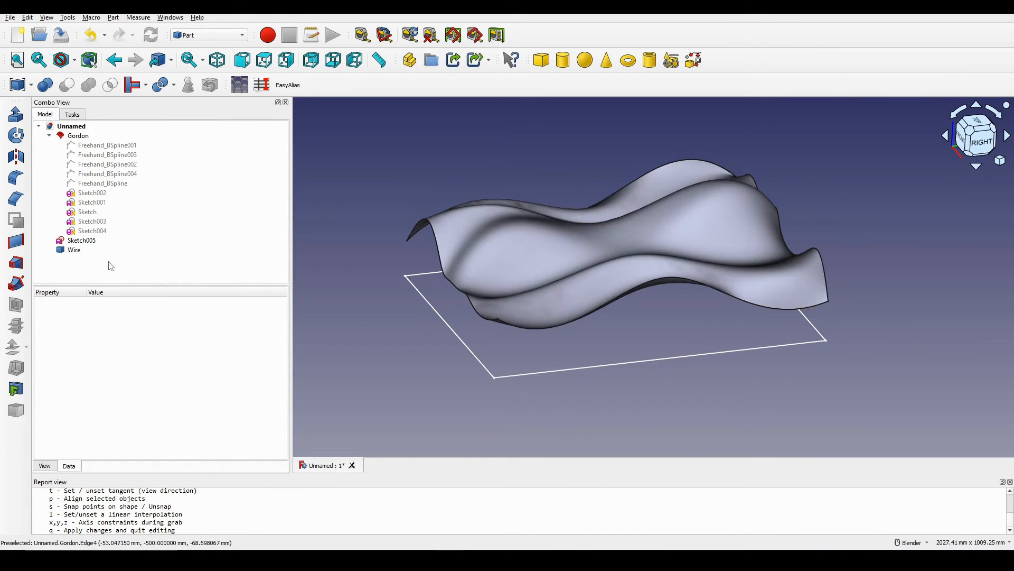
click(78, 254)
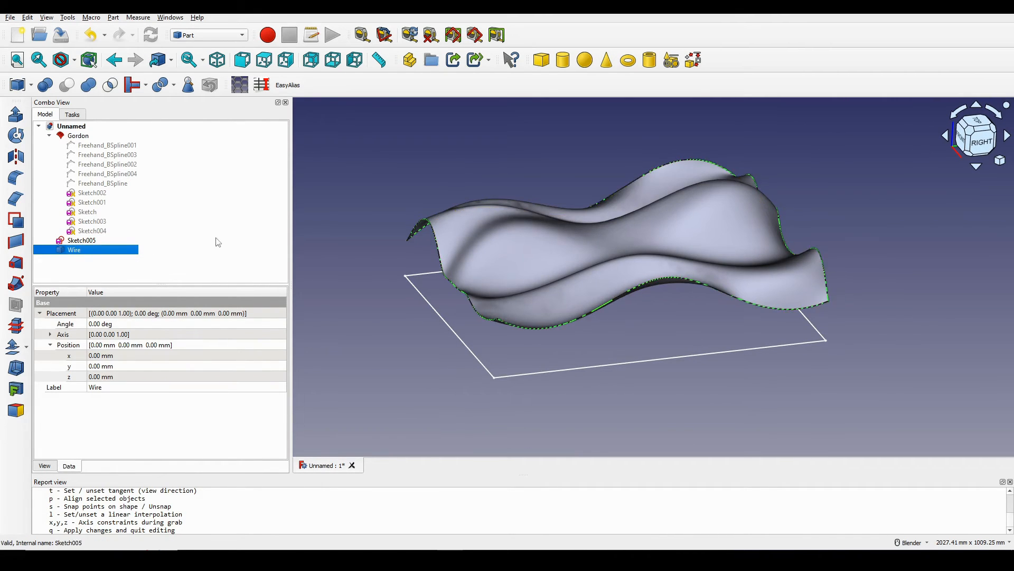
click(589, 247)
key(space)
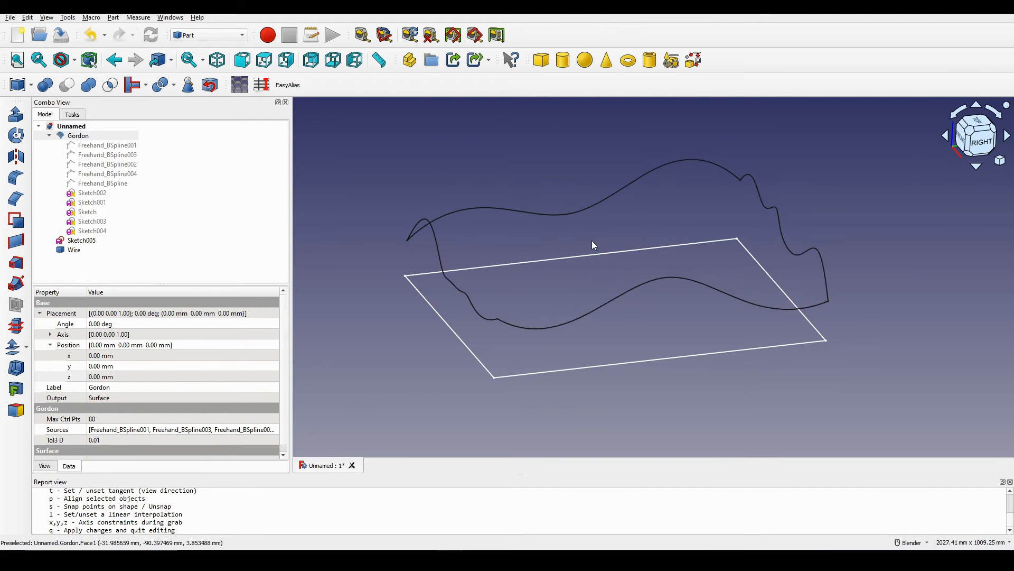
middle_drag(601, 248, 546, 272)
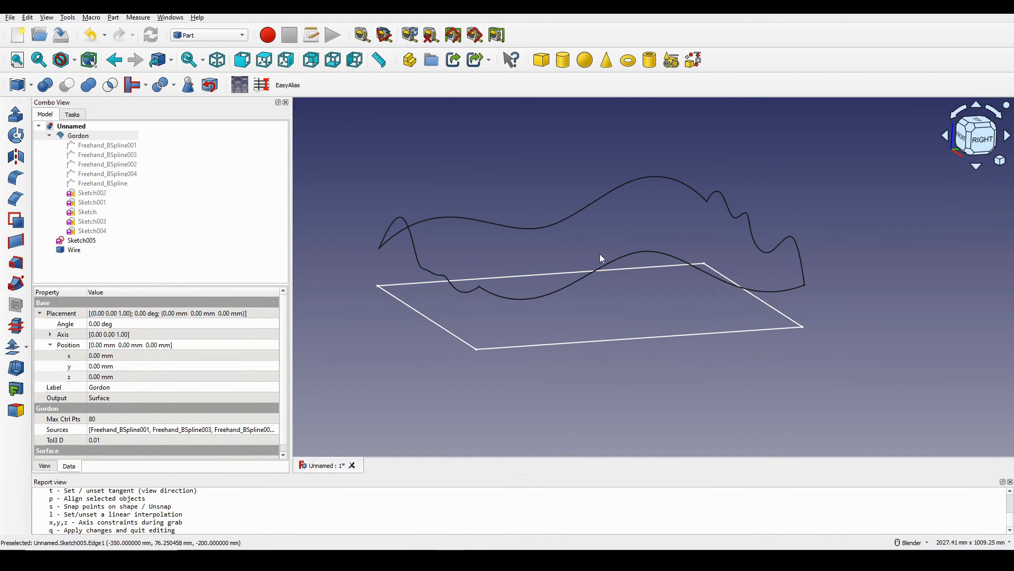
Step: Loft from the rectangle sketch (Sketch005) to the boundary wire to form side walls, leaving solid creation off
click(16, 263)
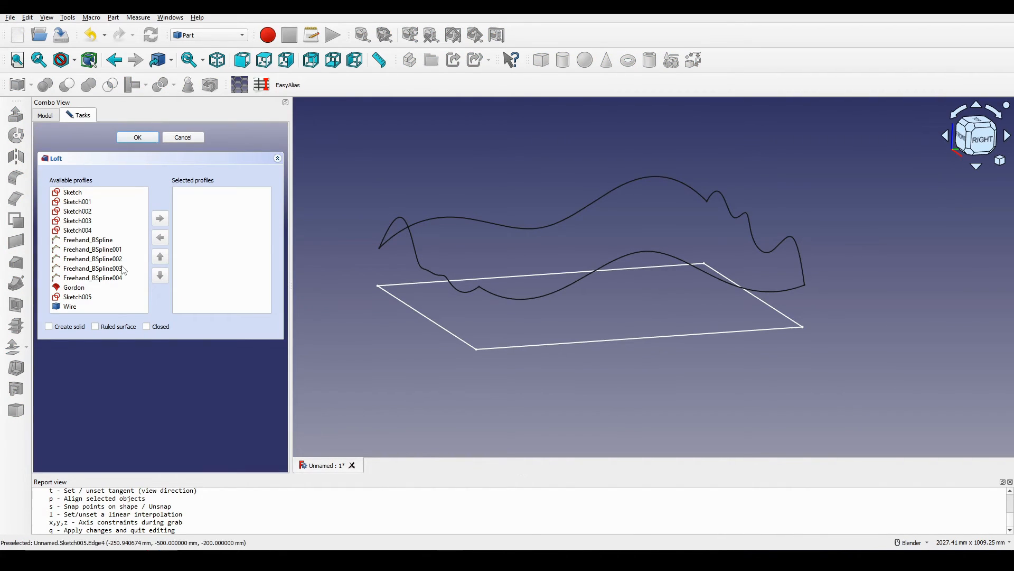
click(79, 298)
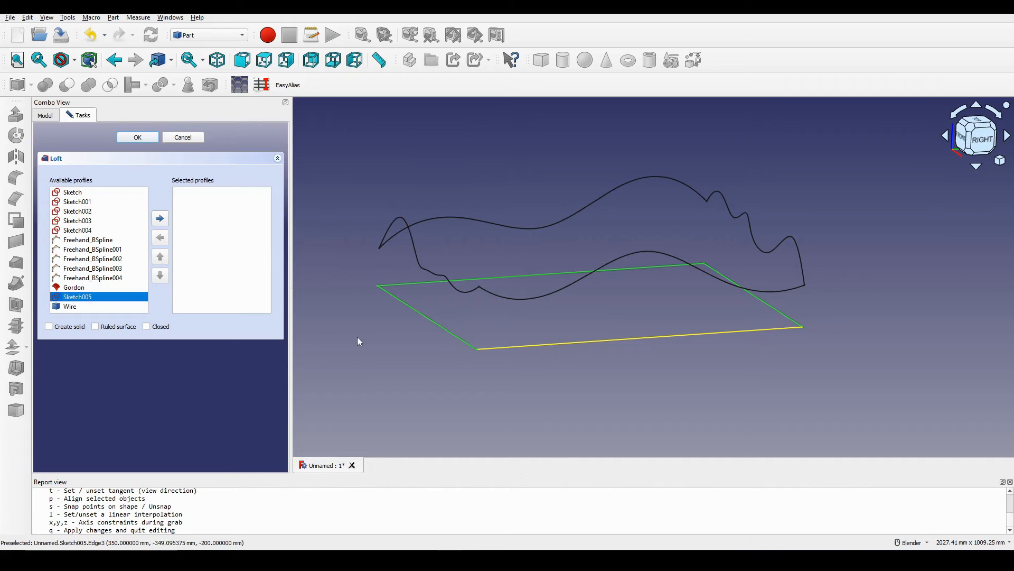
click(160, 219)
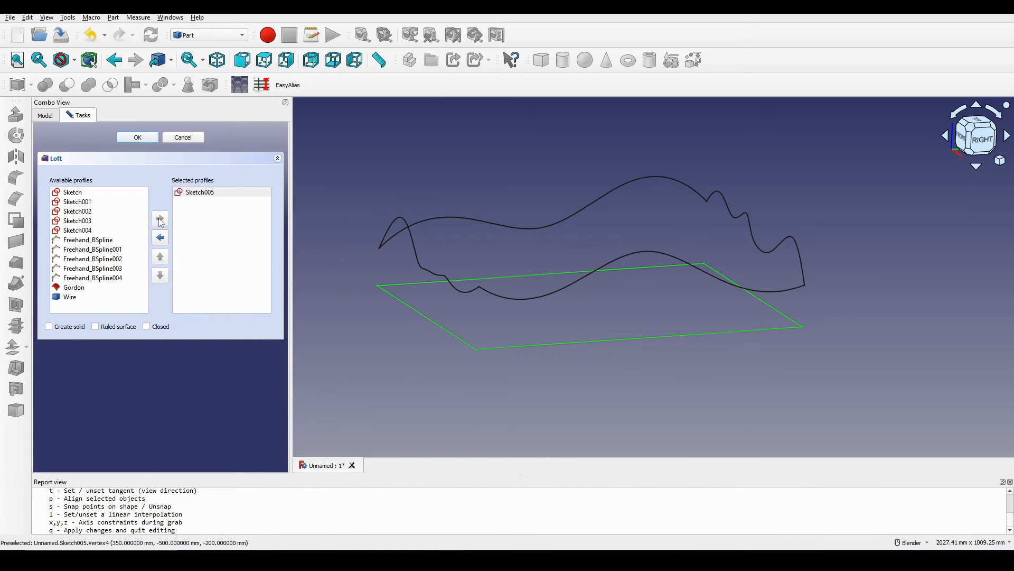
click(75, 299)
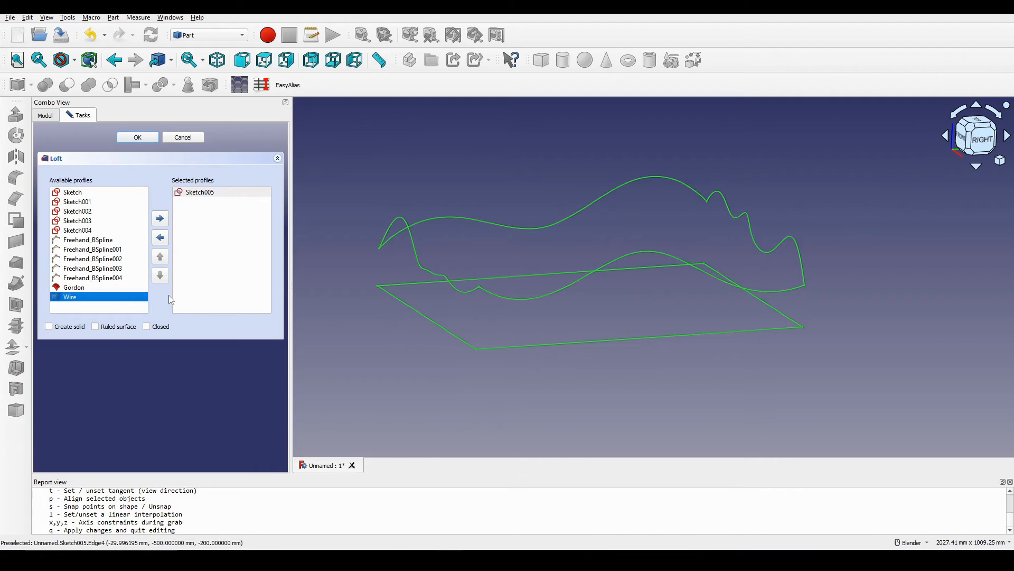
click(160, 220)
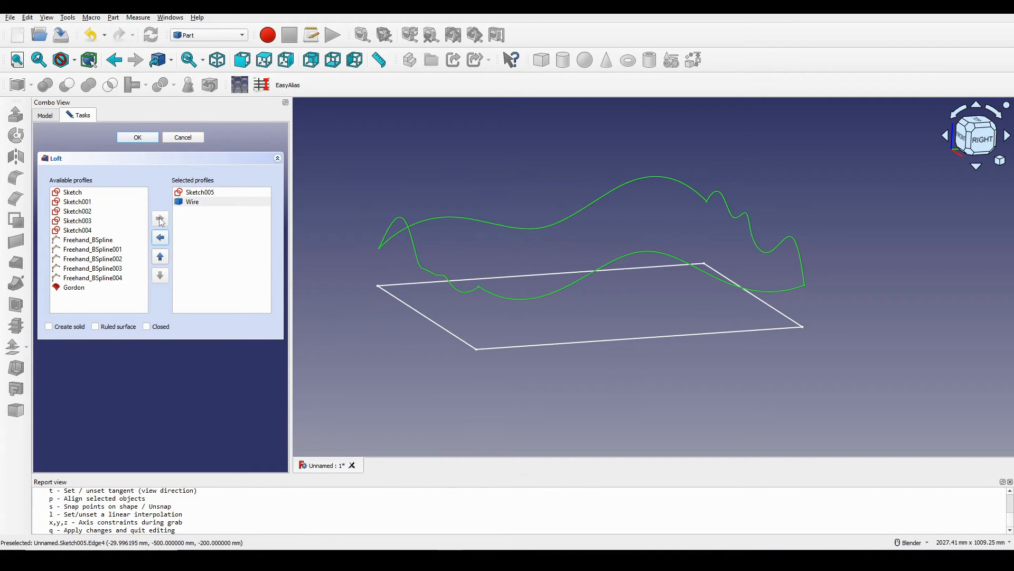
click(140, 137)
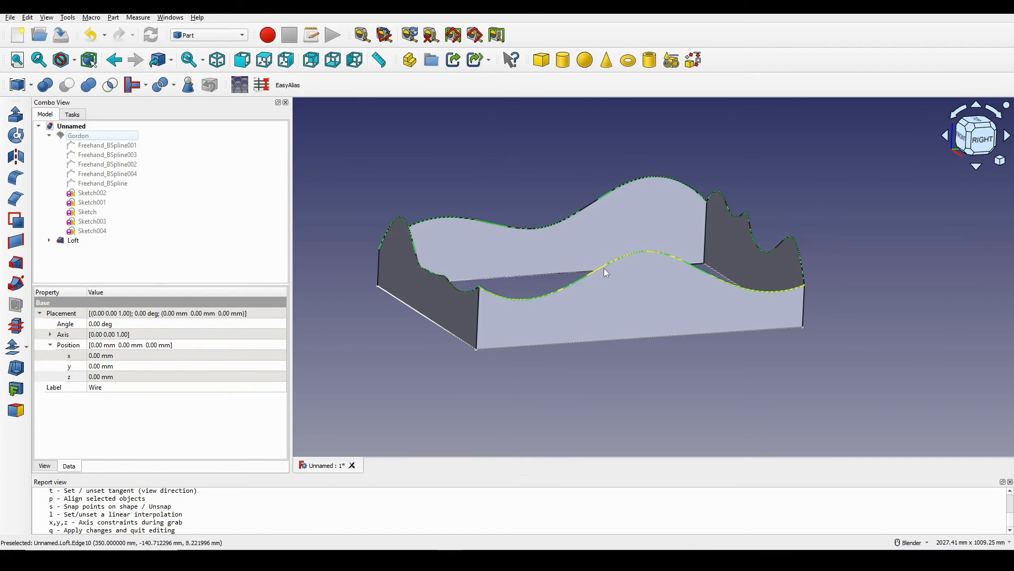
middle_drag(604, 270, 528, 276)
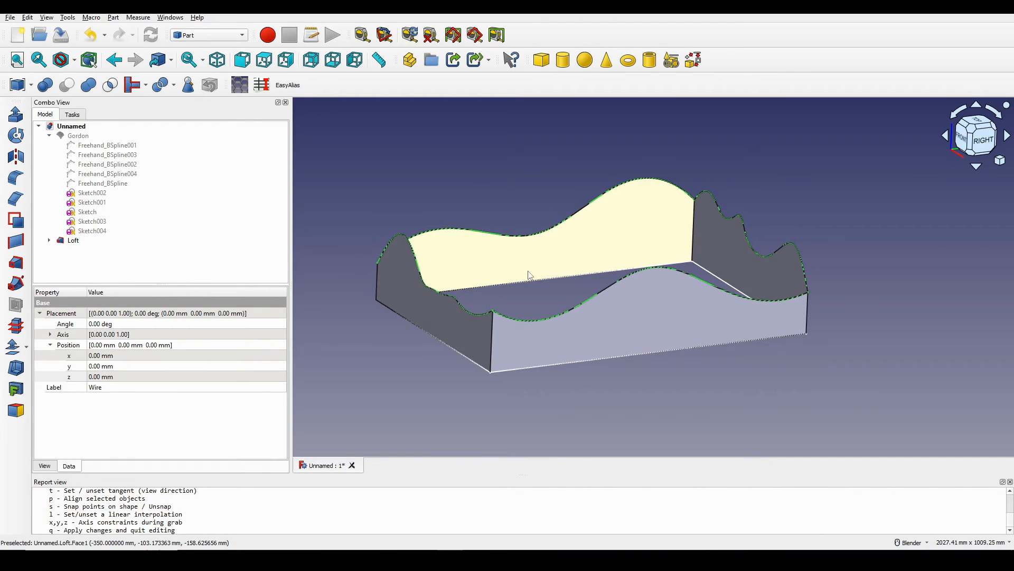
Step: Show the Gordon surface again to check how it sits on the lofted side walls
click(77, 136)
key(space)
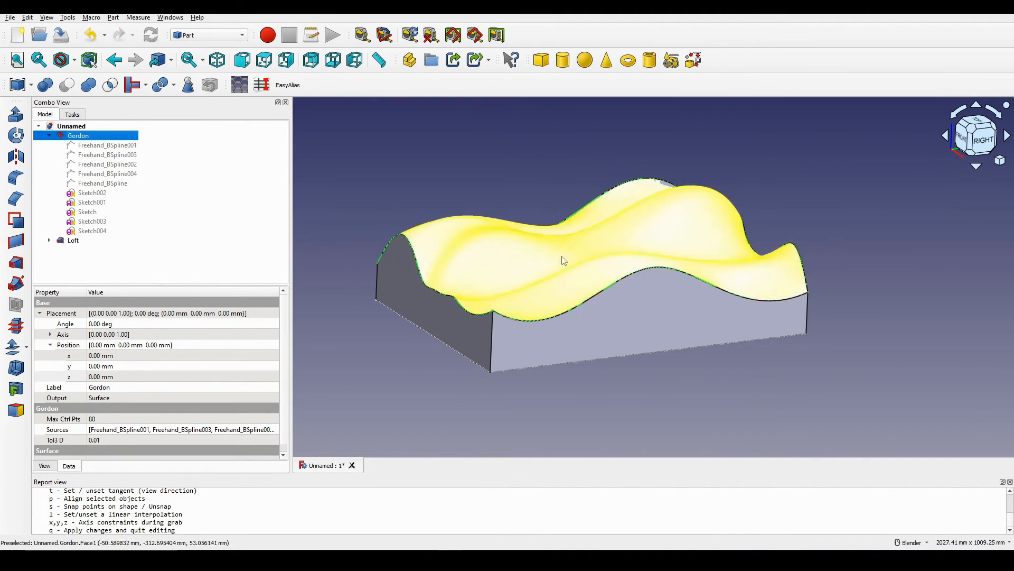
scroll(649, 280, down, 3)
middle_drag(649, 280, 673, 285)
scroll(673, 287, up, 2)
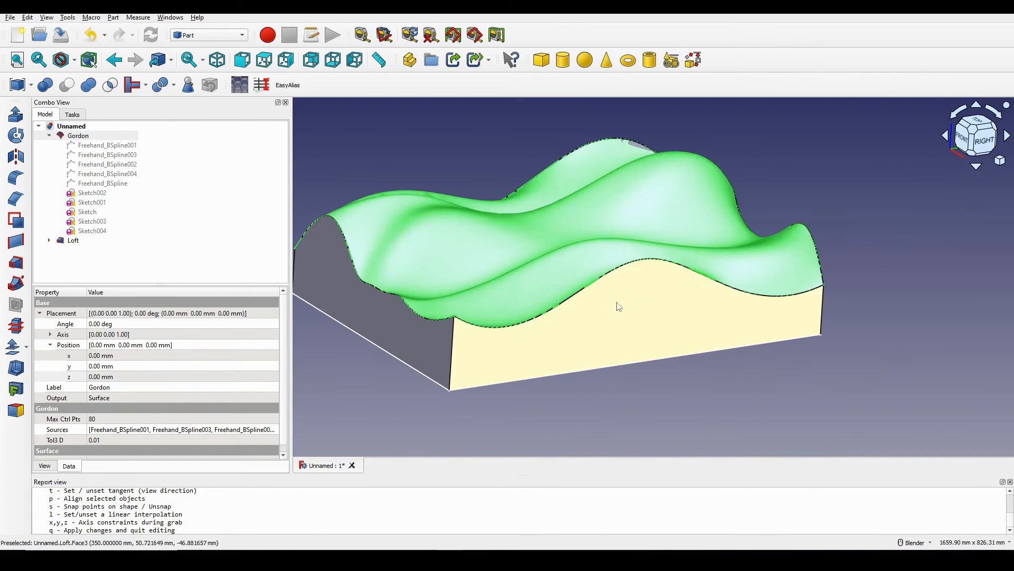
middle_drag(618, 306, 652, 299)
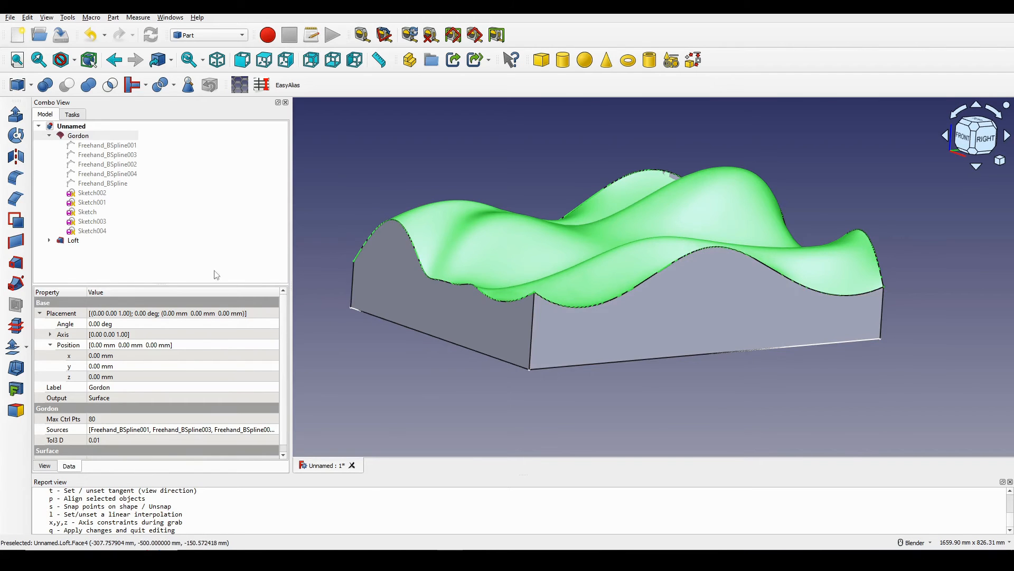
Step: Hide the Gordon surface and the loft, leaving only the boundary wire and the rectangle sketch displayed
click(49, 240)
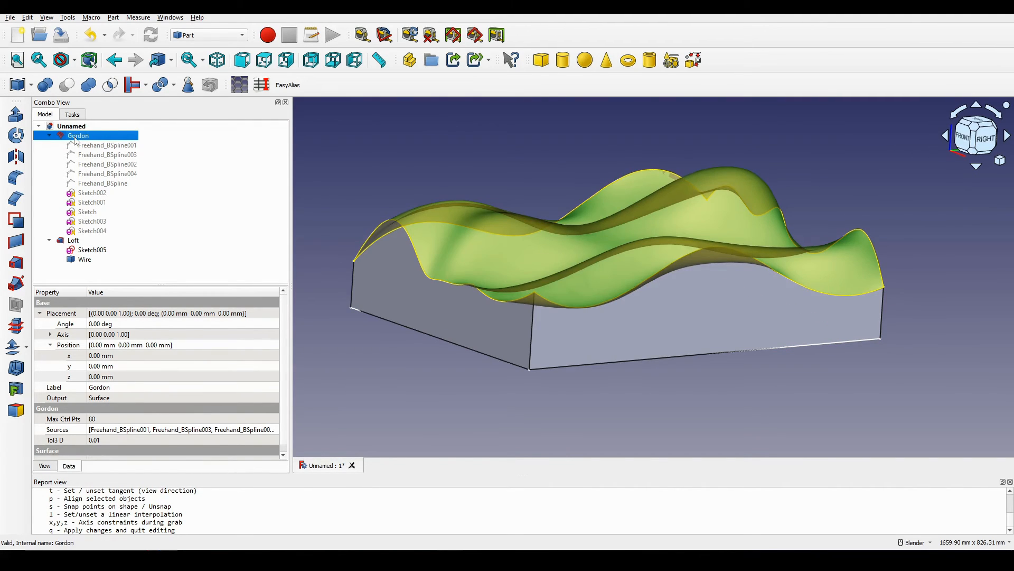
key(space)
middle_drag(632, 343, 637, 312)
click(78, 243)
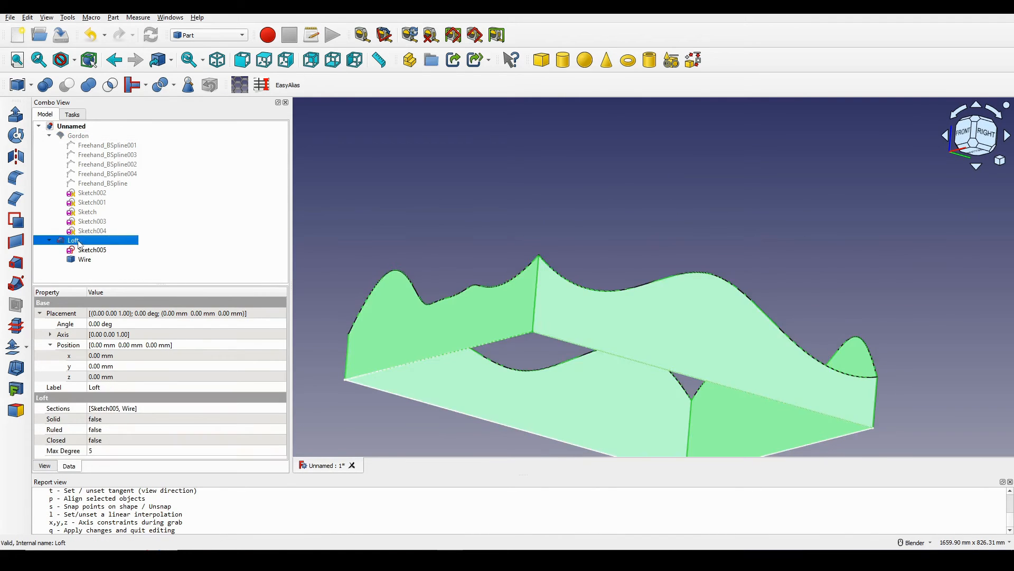
key(space)
middle_drag(600, 339, 606, 363)
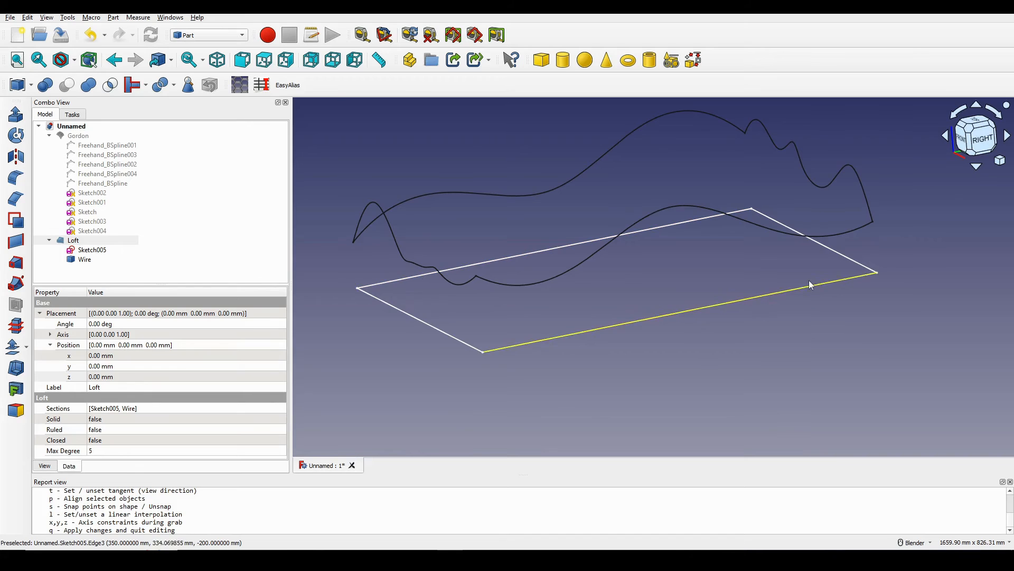
middle_drag(810, 284, 503, 365)
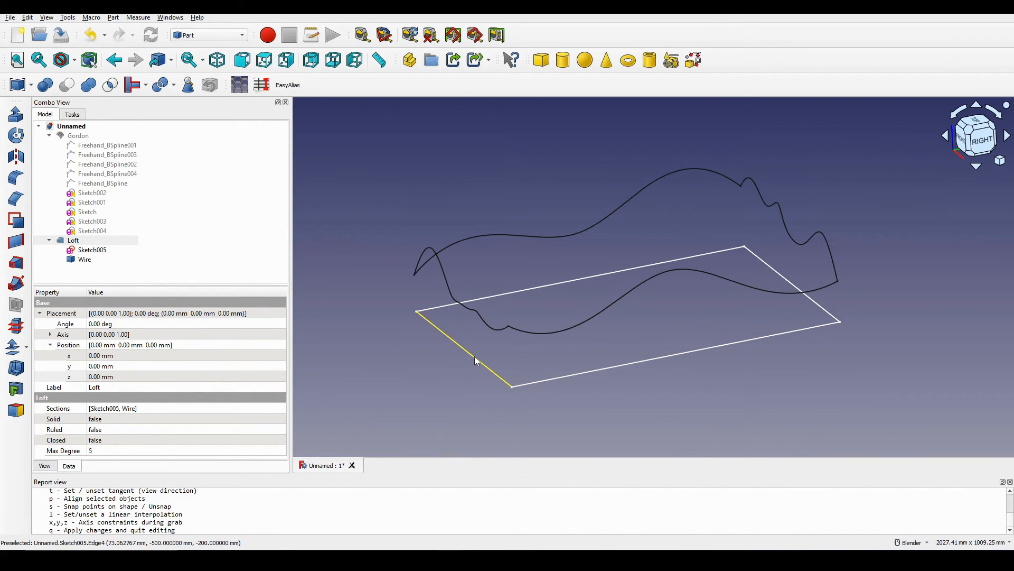
Step: Create a ruled surface between the two opposite short edges of the rectangle sketch (Sketch005) to form the bottom face
click(474, 357)
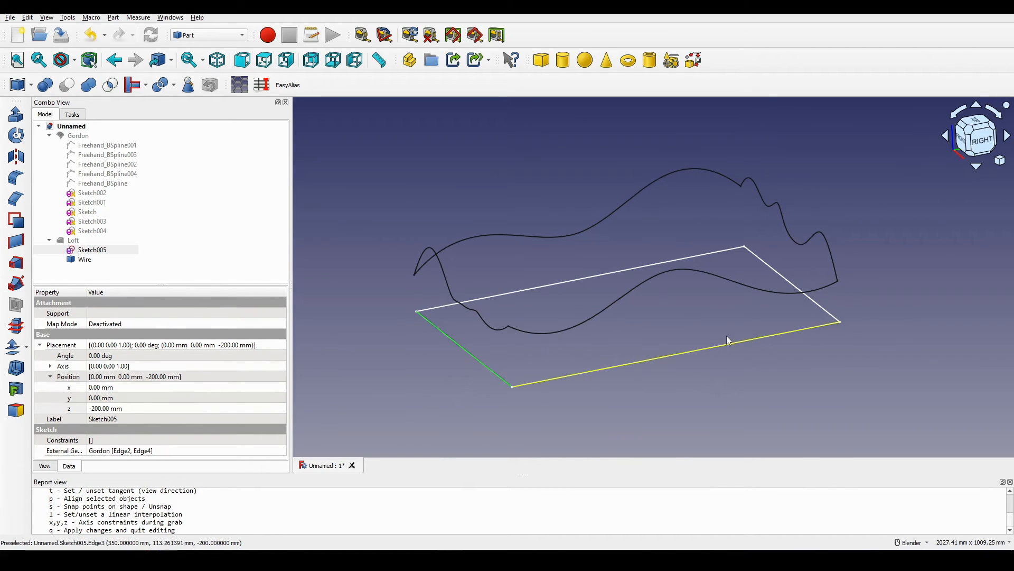
ctrl+click(822, 315)
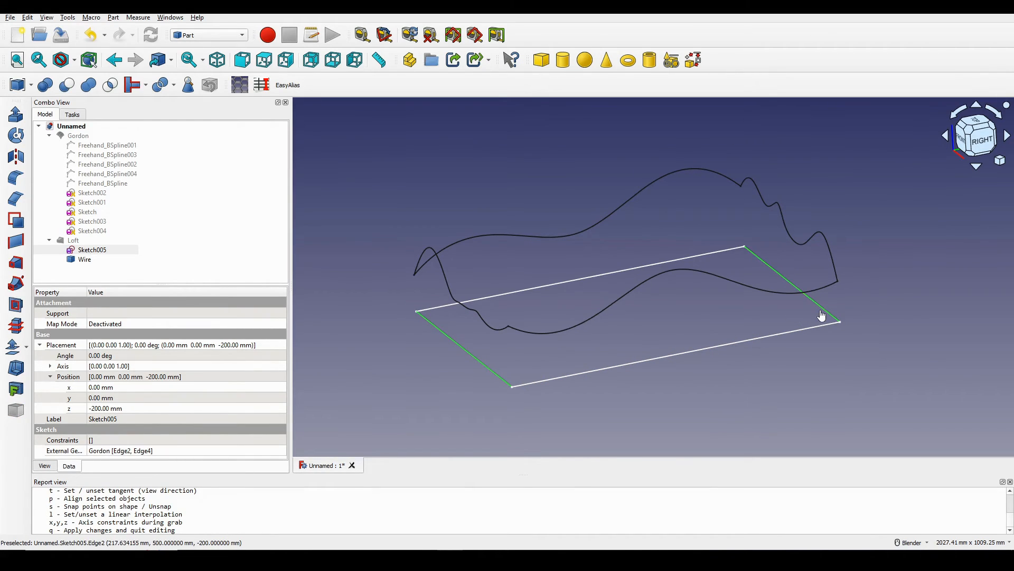
click(16, 242)
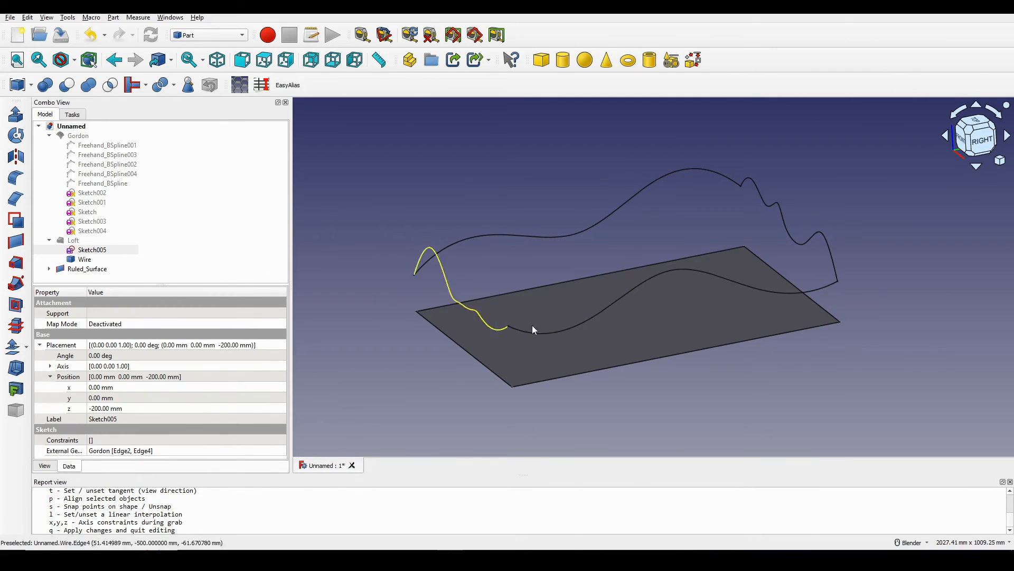
mouse_move(639, 373)
middle_down()
mouse_move(636, 362)
mouse_move(633, 376)
middle_up()
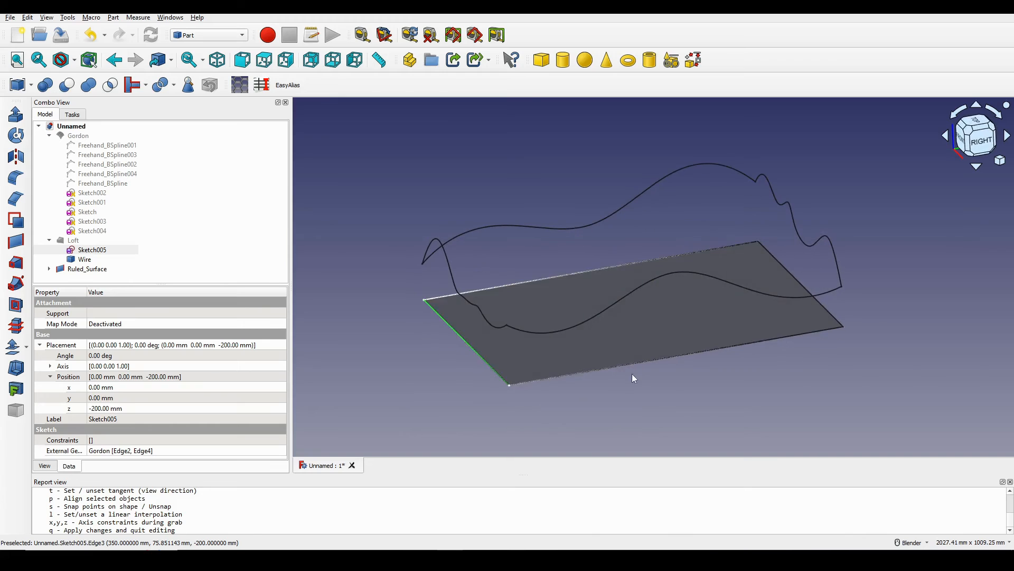
click(74, 269)
middle_drag(667, 312, 670, 301)
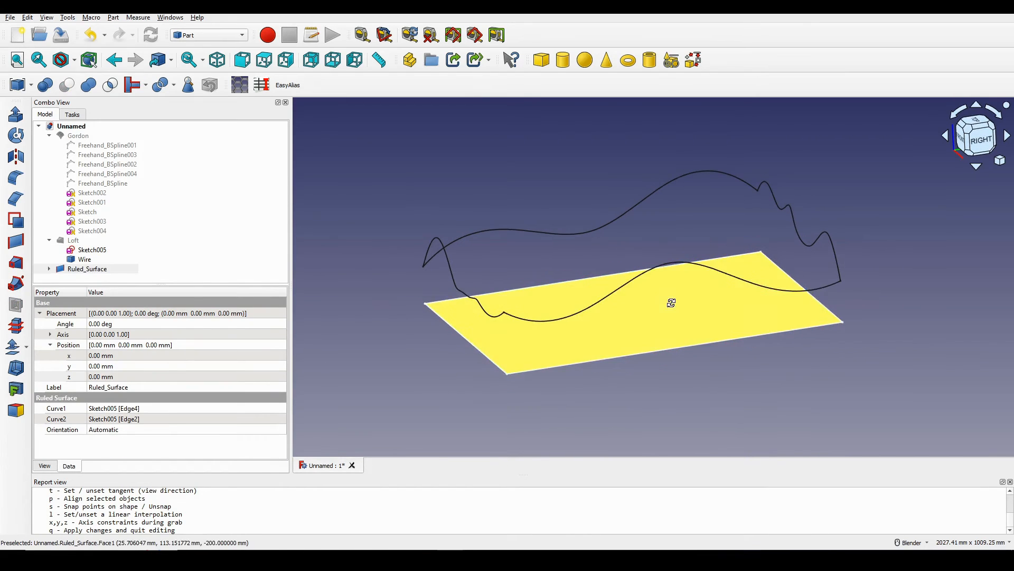
Step: Show the loft and the Gordon surface again together with the bottom ruled surface, and clear the selection
click(78, 241)
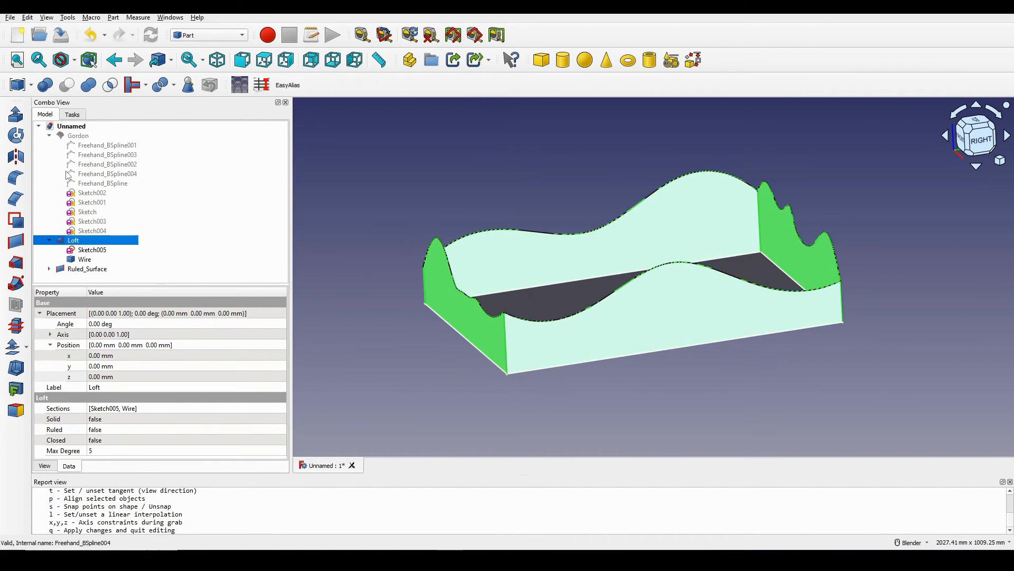
click(79, 137)
middle_drag(616, 328, 720, 281)
middle_drag(560, 297, 554, 325)
click(869, 344)
middle_drag(725, 292, 719, 319)
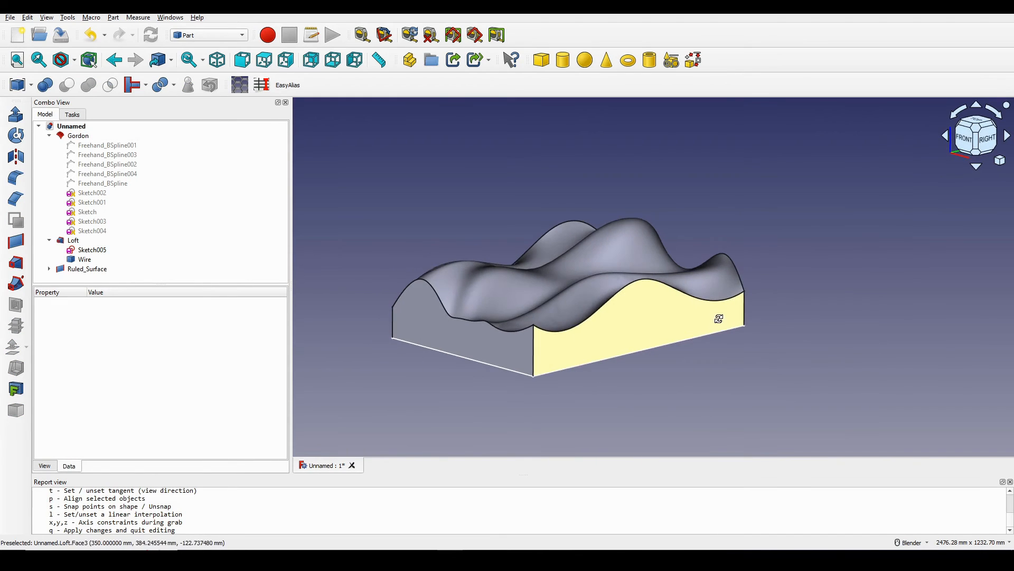
Step: Switch to the Curves workbench
click(212, 35)
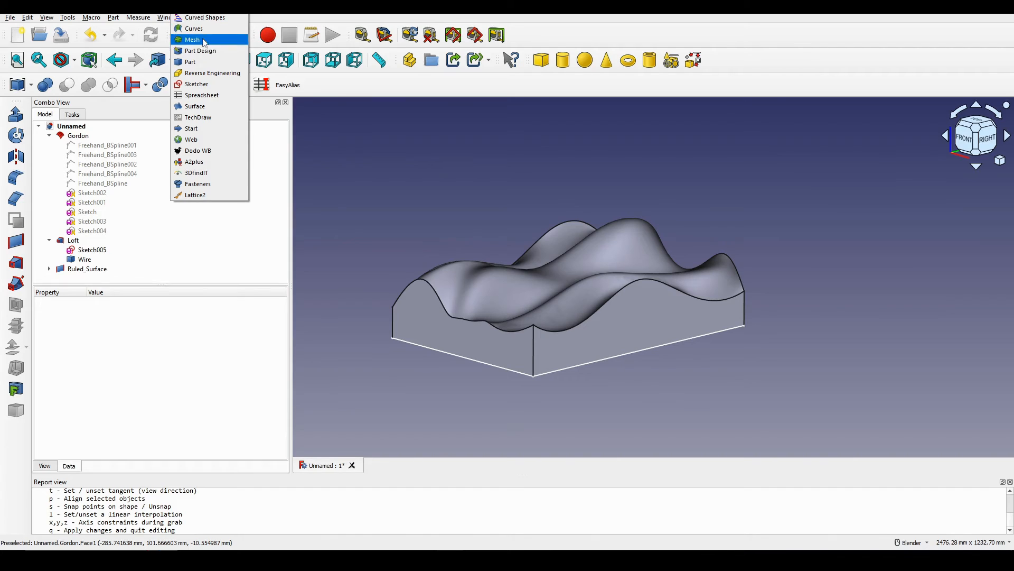
click(194, 28)
scroll(596, 226, up, 4)
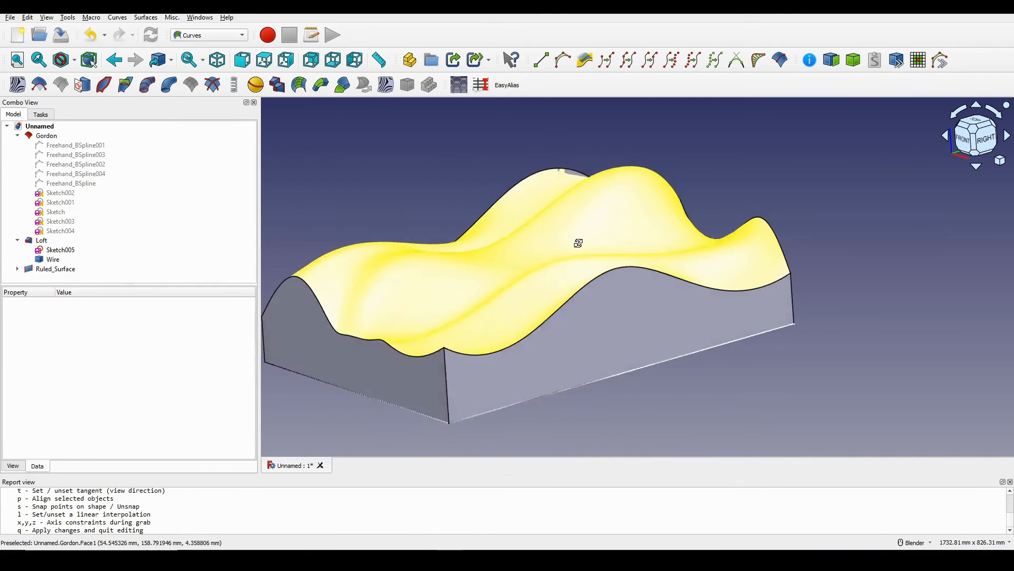
middle_drag(578, 243, 579, 251)
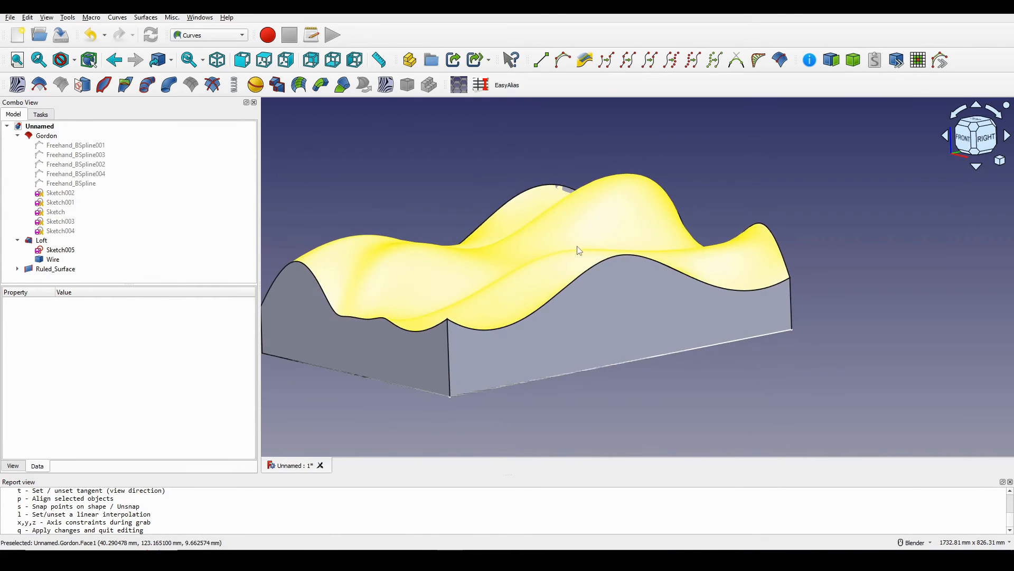
Step: Make a parametric solid from the Gordon surface, the four loft side faces and the bottom ruled surface
click(518, 261)
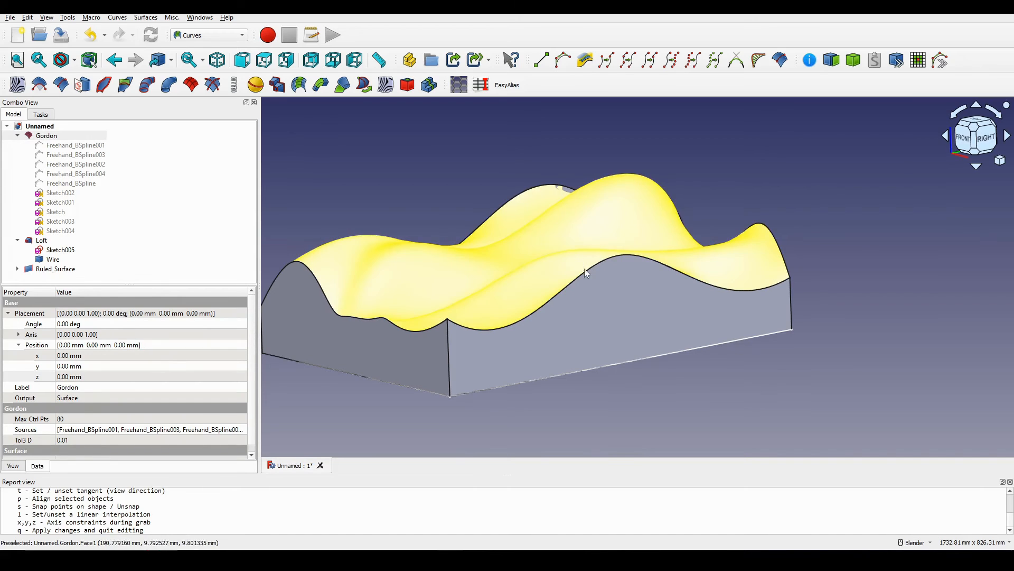
ctrl+click(603, 314)
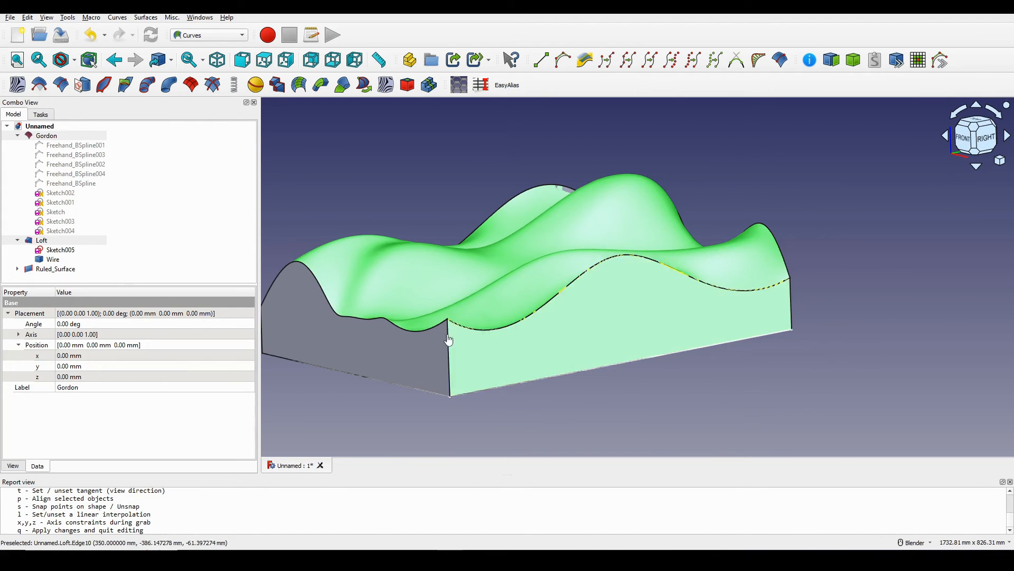
ctrl+click(392, 350)
middle_drag(382, 317, 619, 315)
shift+middle_drag(265, 352, 595, 317)
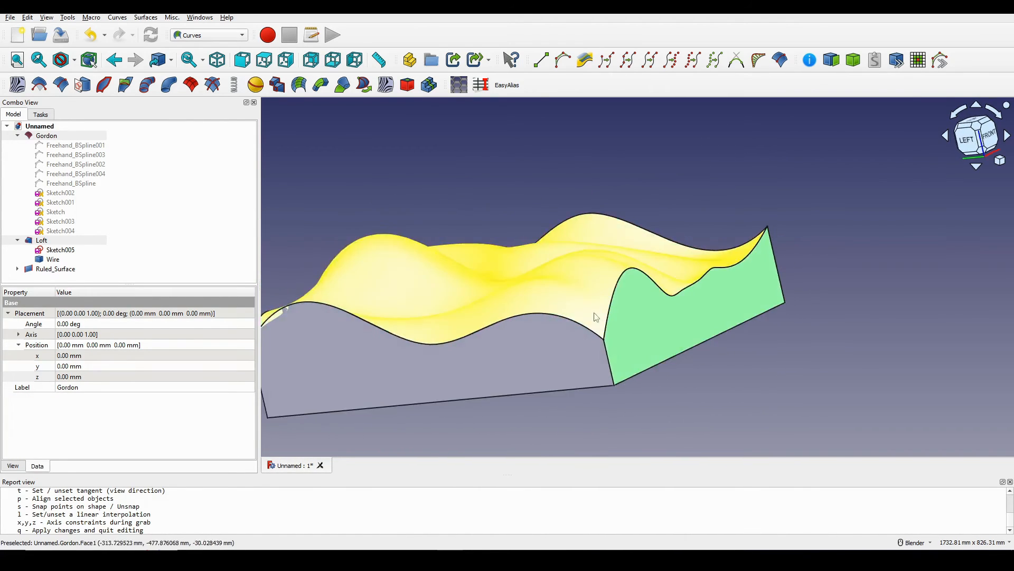
scroll(538, 350, down, 2)
middle_drag(492, 348, 601, 271)
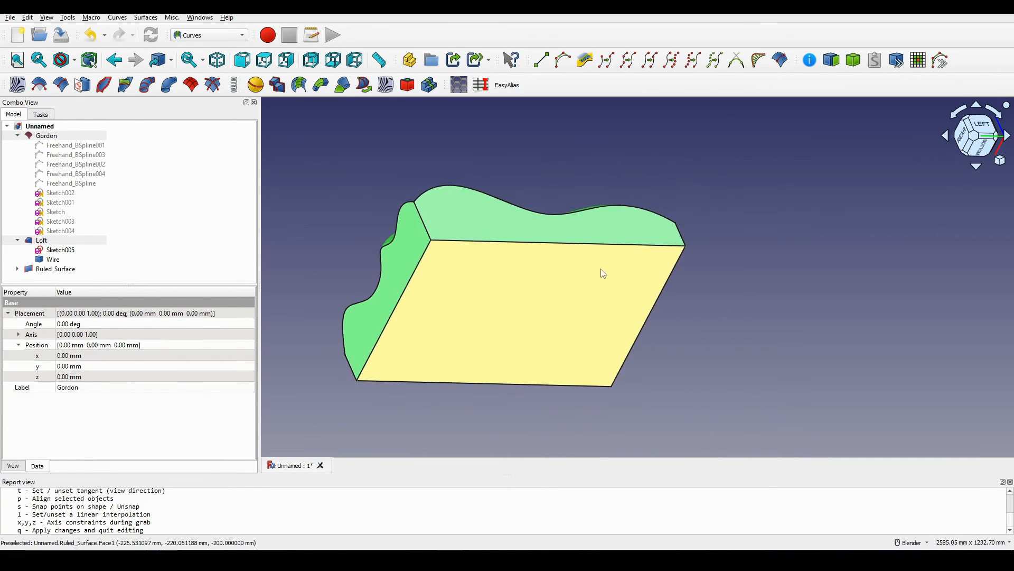
middle_drag(607, 323, 619, 217)
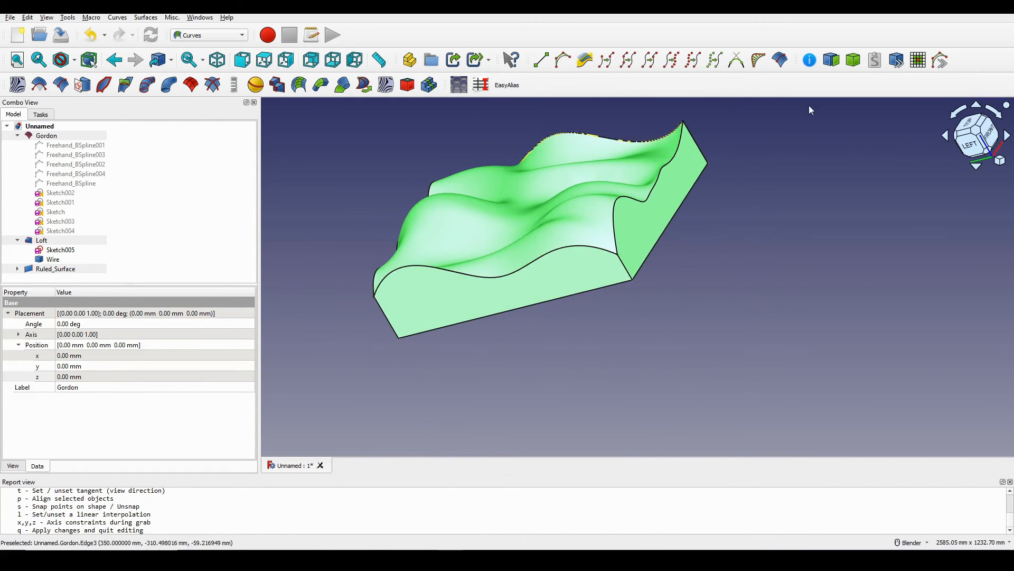
click(854, 61)
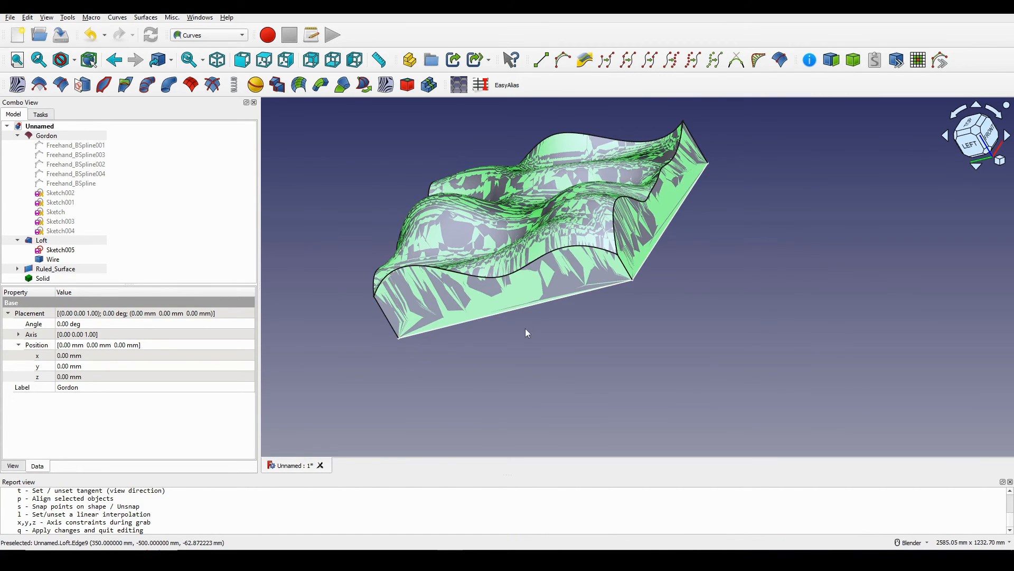
middle_drag(525, 328, 568, 288)
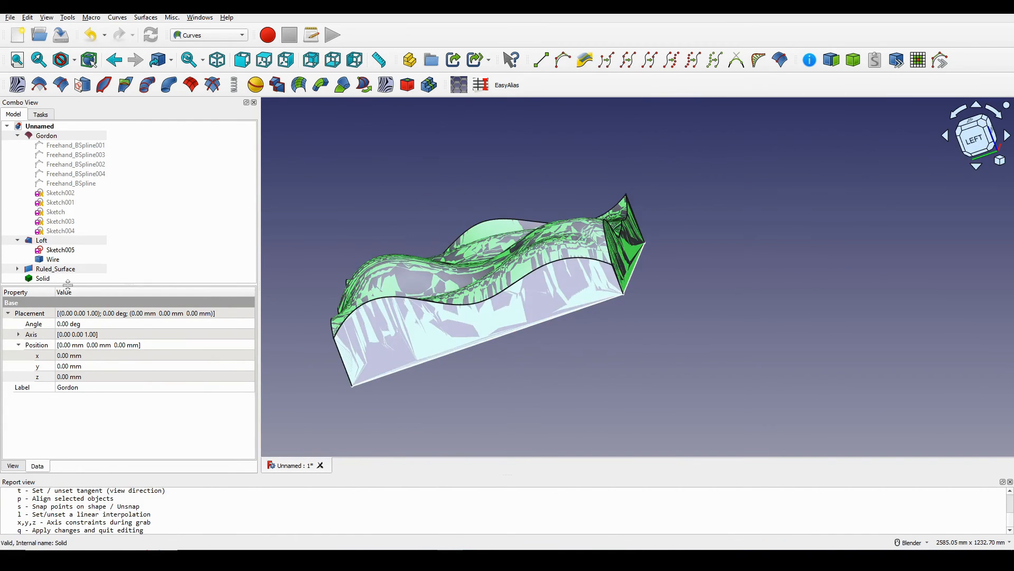
Step: Hide the source Gordon surface, loft and ruled surface, and inspect the new solid from several sides
drag(68, 284, 60, 320)
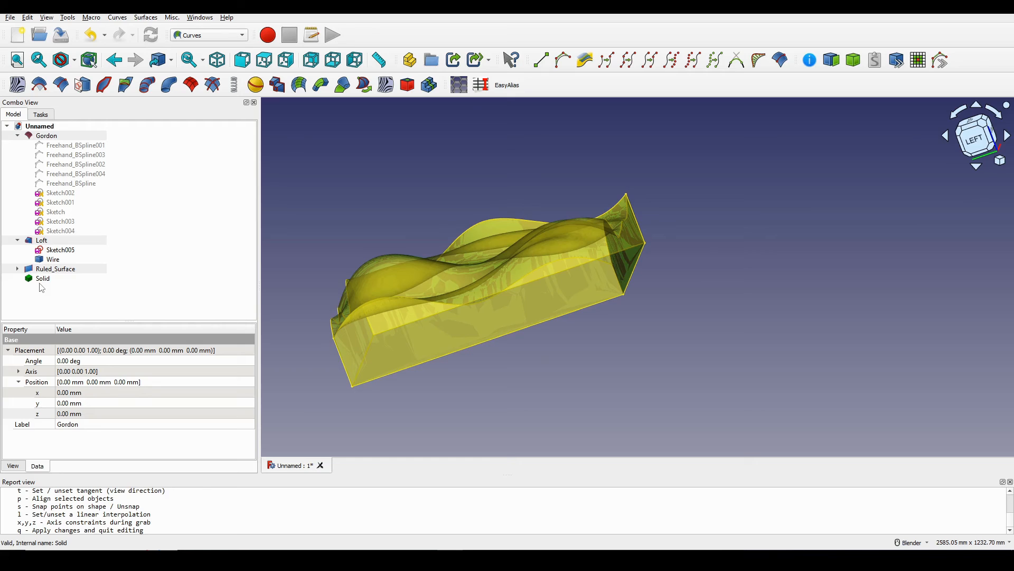
middle_drag(659, 258, 668, 274)
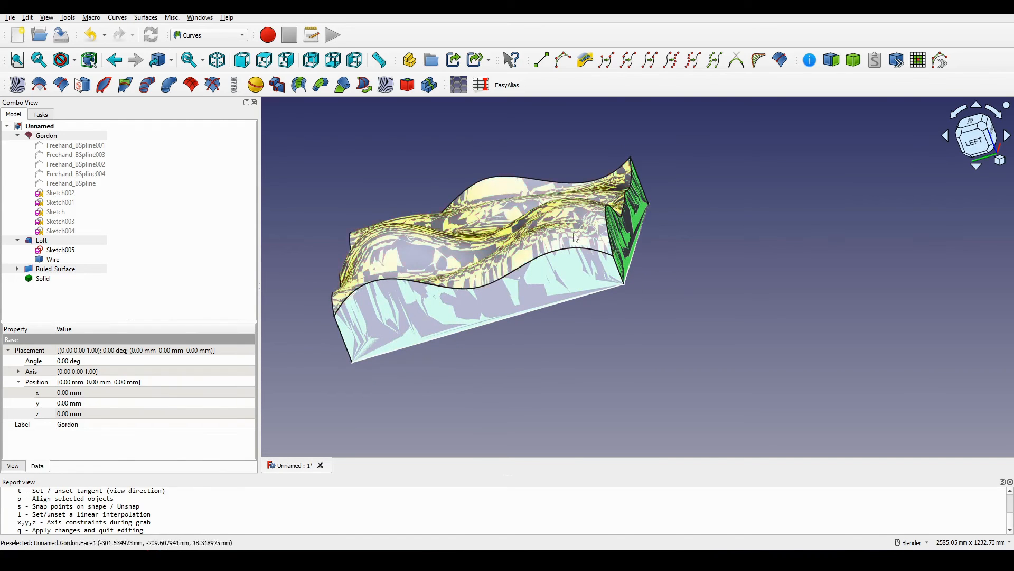
mouse_move(621, 304)
middle_down()
mouse_move(565, 347)
mouse_move(577, 243)
mouse_move(547, 310)
middle_up()
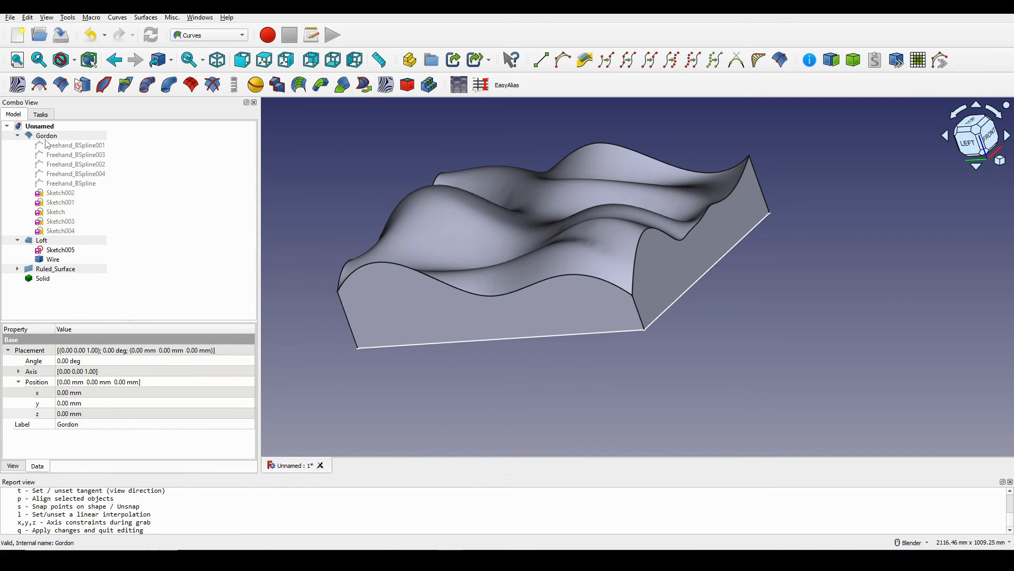
click(43, 278)
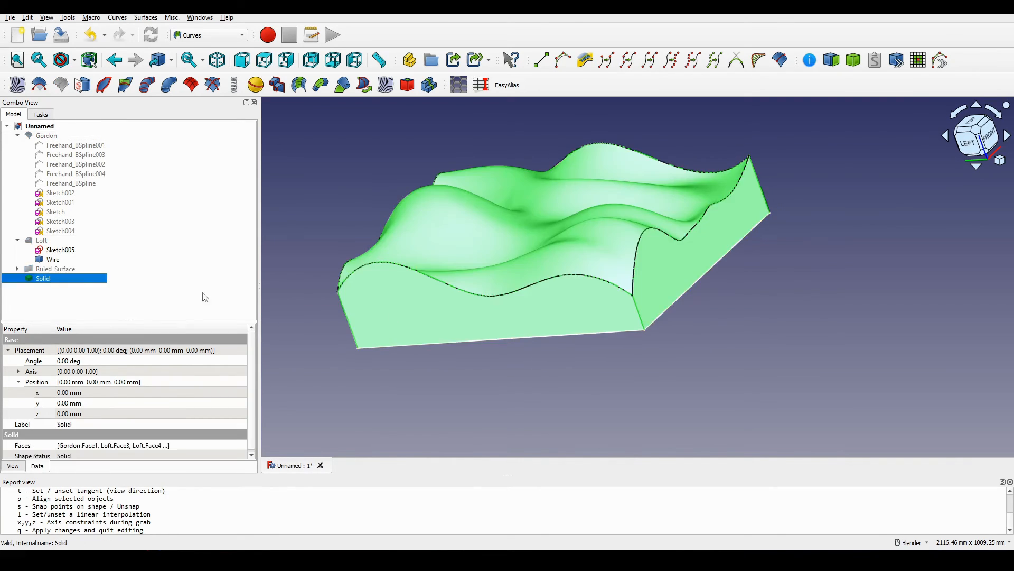
middle_drag(555, 338, 428, 339)
middle_drag(671, 338, 557, 301)
shift+middle_drag(732, 293, 613, 305)
click(718, 388)
shift+middle_drag(729, 335, 819, 276)
middle_drag(733, 270, 827, 260)
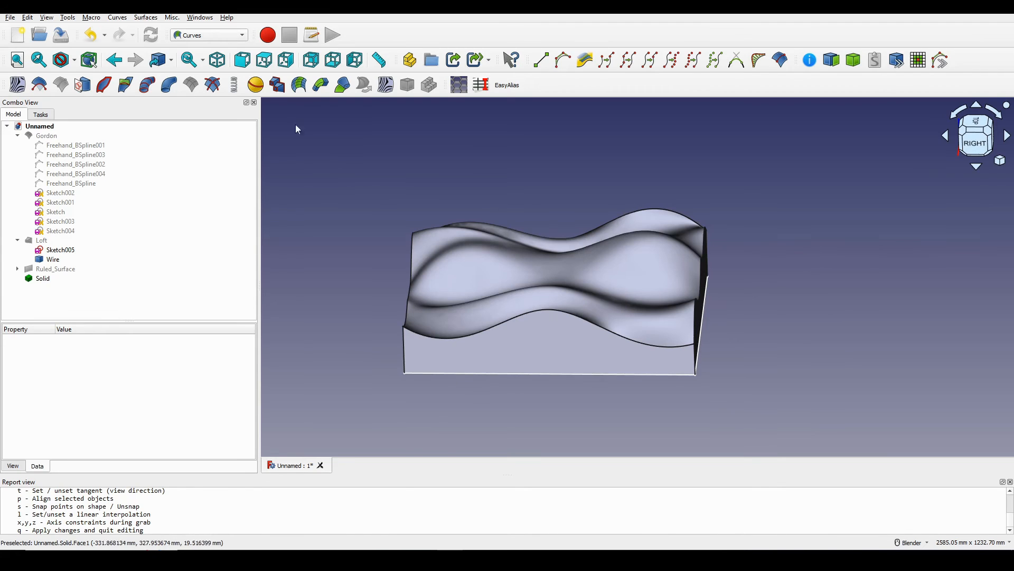
Step: Switch to the Part workbench and start Cross-sections on the new solid
click(209, 35)
click(201, 67)
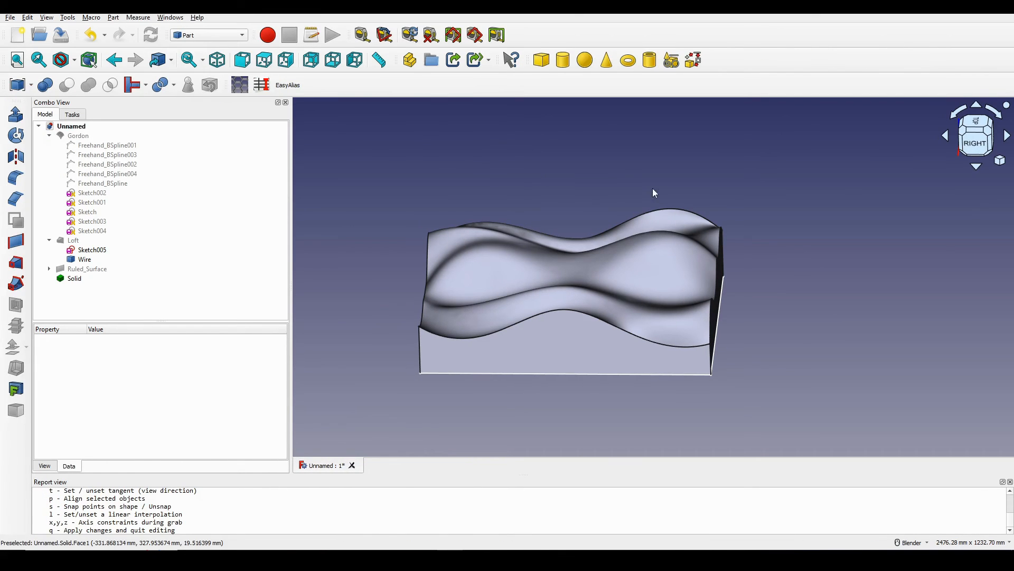
shift+middle_drag(642, 172, 602, 164)
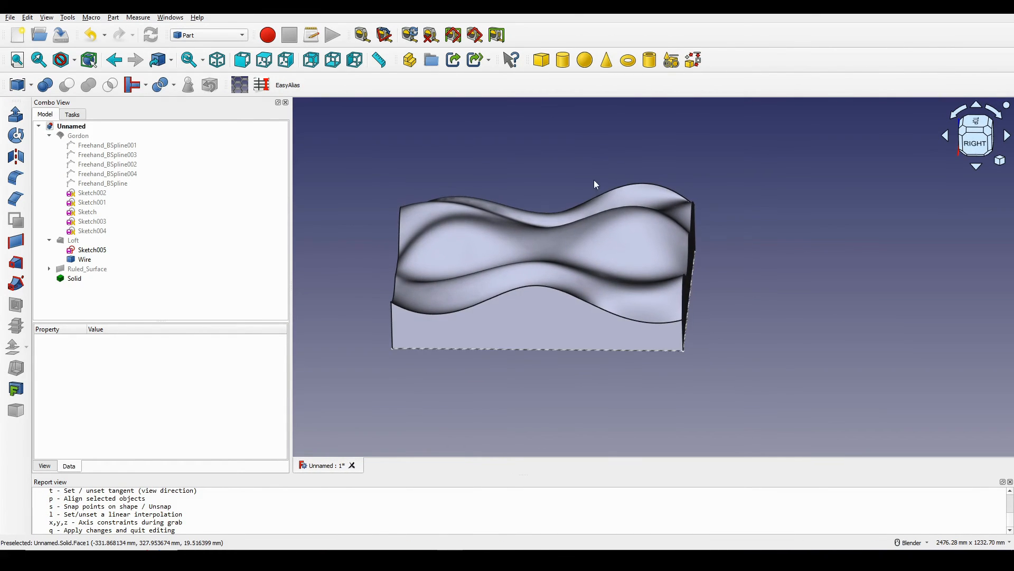
click(555, 252)
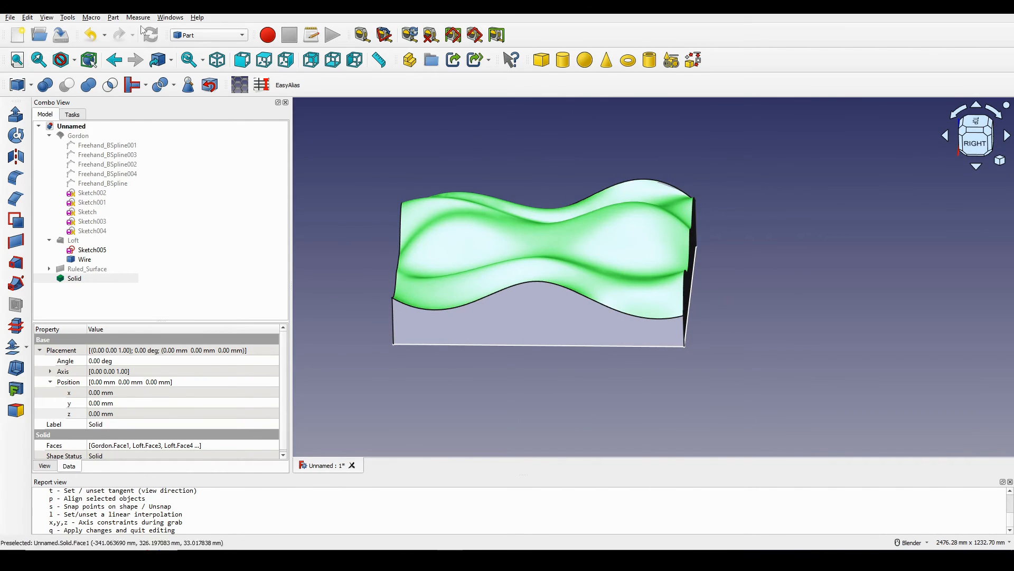
click(113, 18)
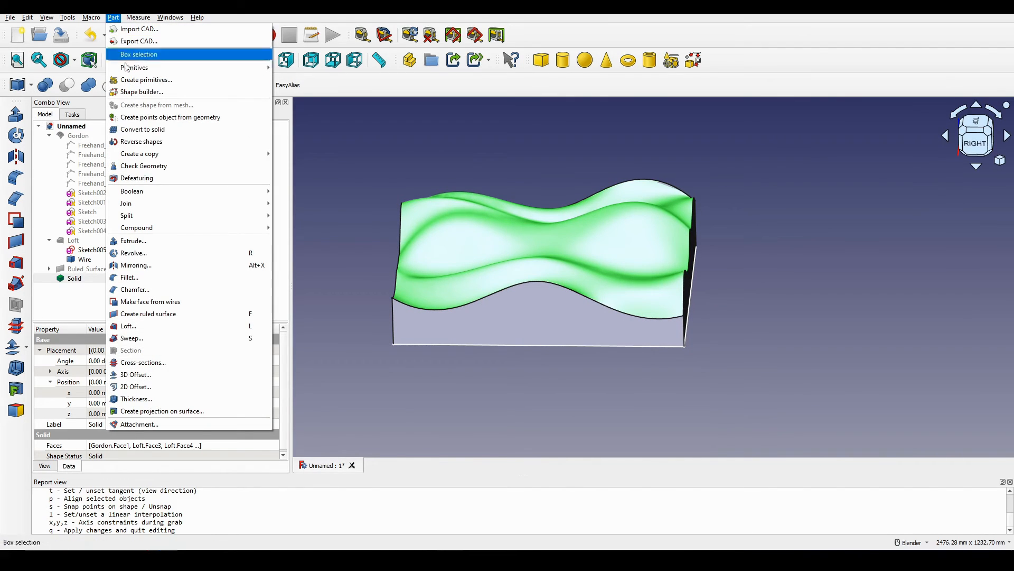
click(154, 364)
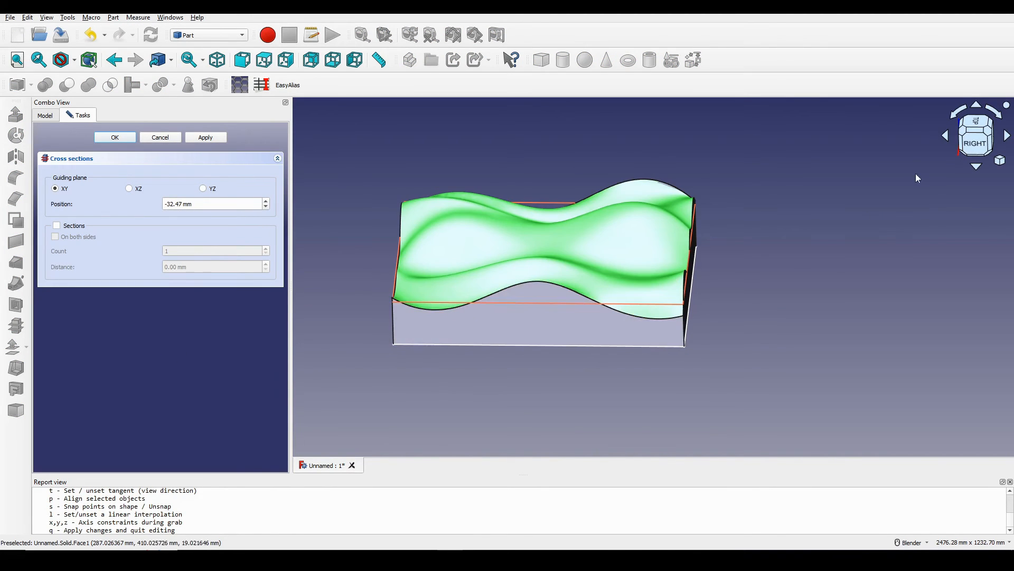
Step: Set the guiding plane of the cross-sections to XZ and check its orientation from an angle and from above
click(967, 132)
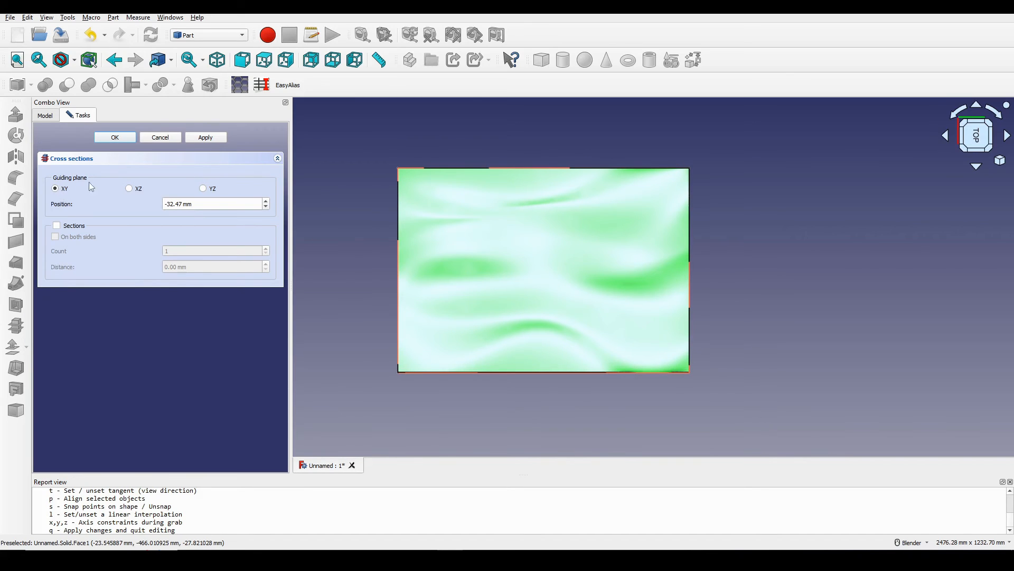
click(135, 188)
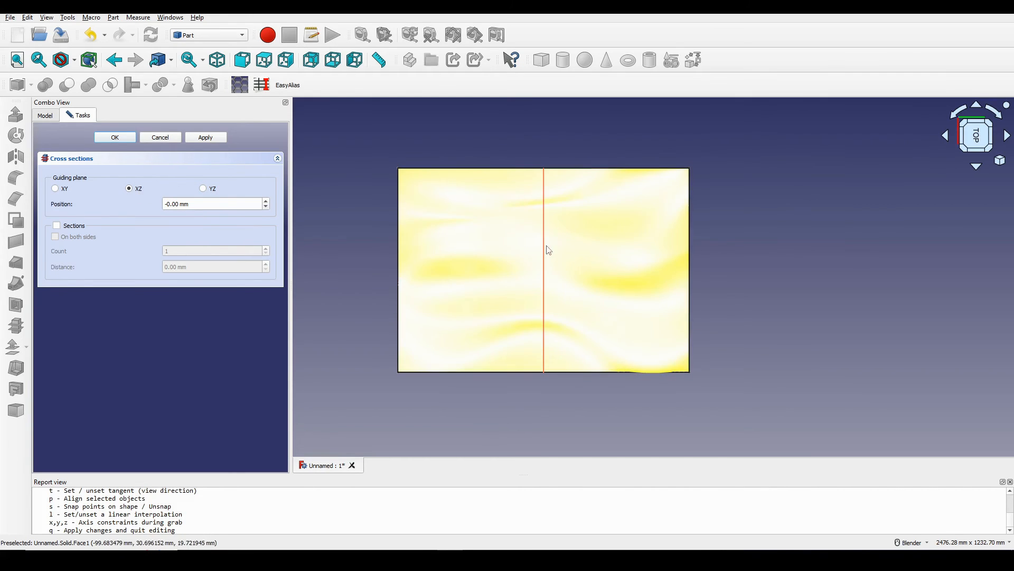
mouse_move(545, 253)
middle_down()
mouse_move(555, 261)
mouse_move(650, 211)
mouse_move(588, 240)
mouse_move(597, 222)
middle_up()
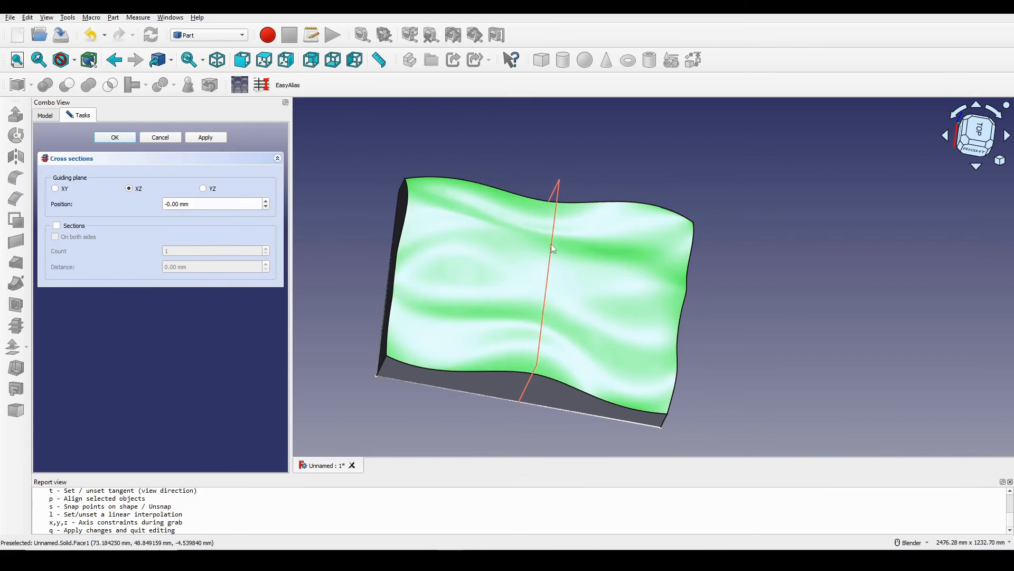
click(978, 132)
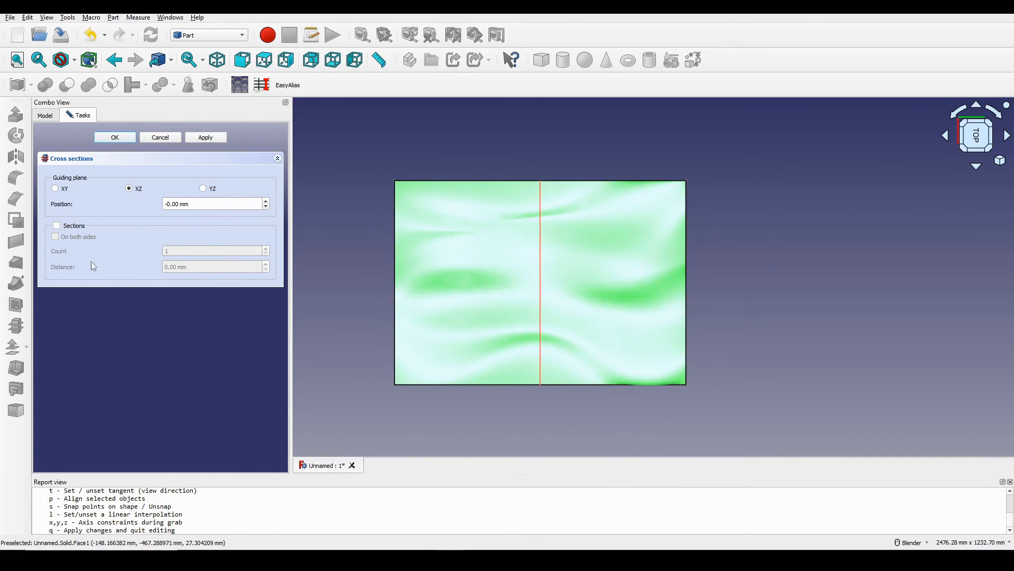
Step: Enable multiple sections on both sides of the guiding plane with a count of 10
click(67, 232)
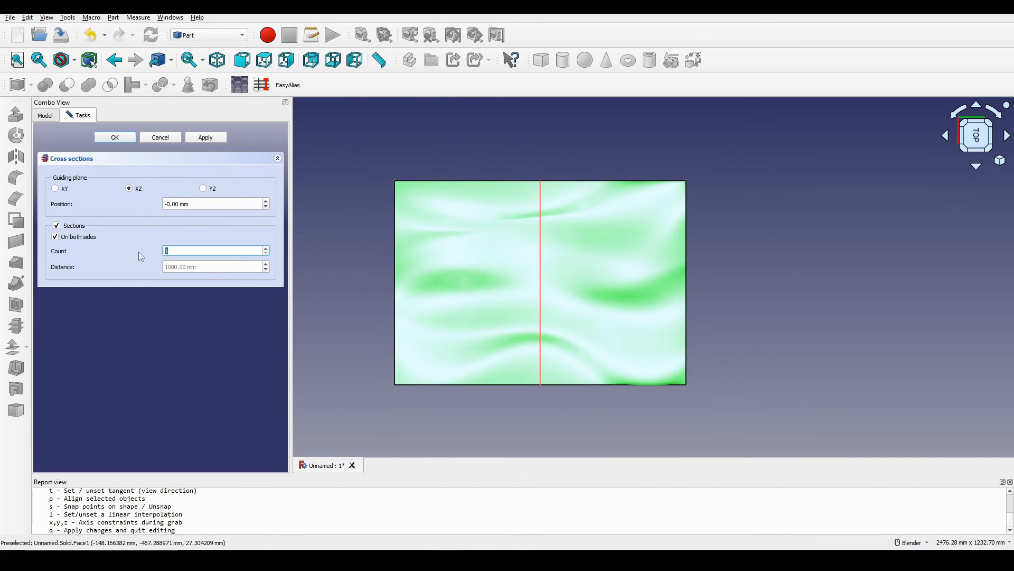
text(10)
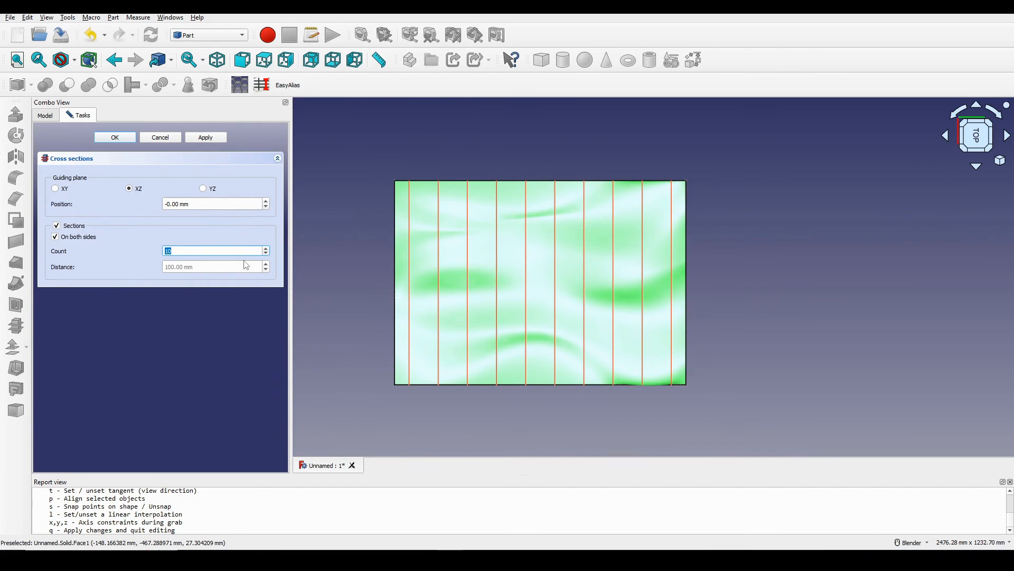
scroll(435, 241, up, 1)
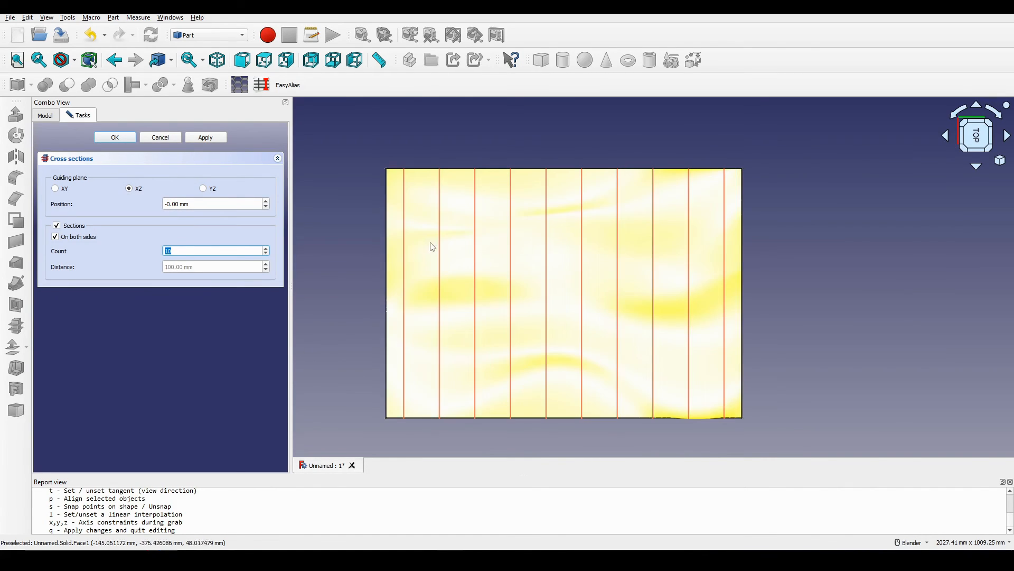
Step: Try section counts of 100 and 30 for the solid
click(194, 266)
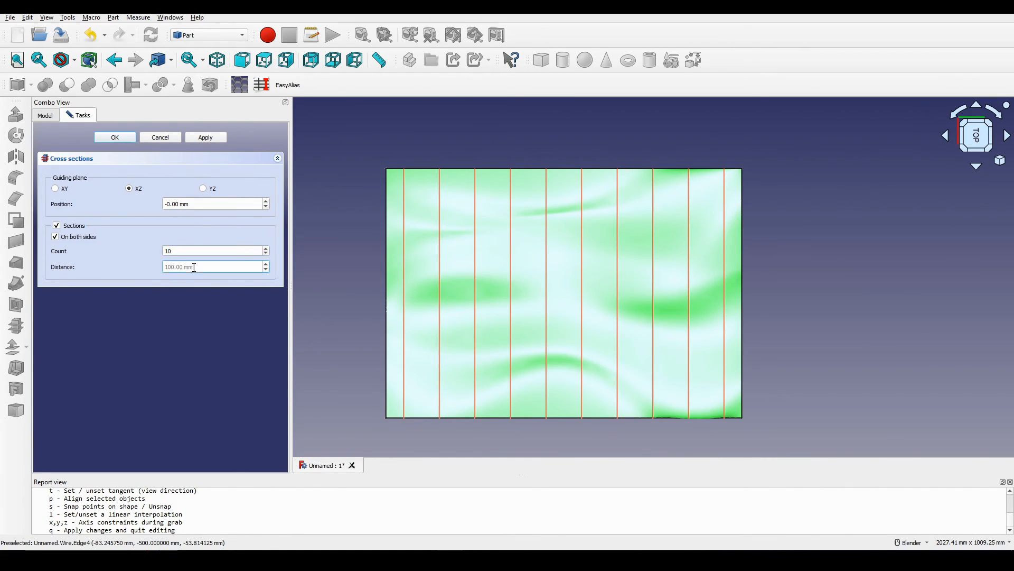
drag(187, 249, 138, 252)
text(100)
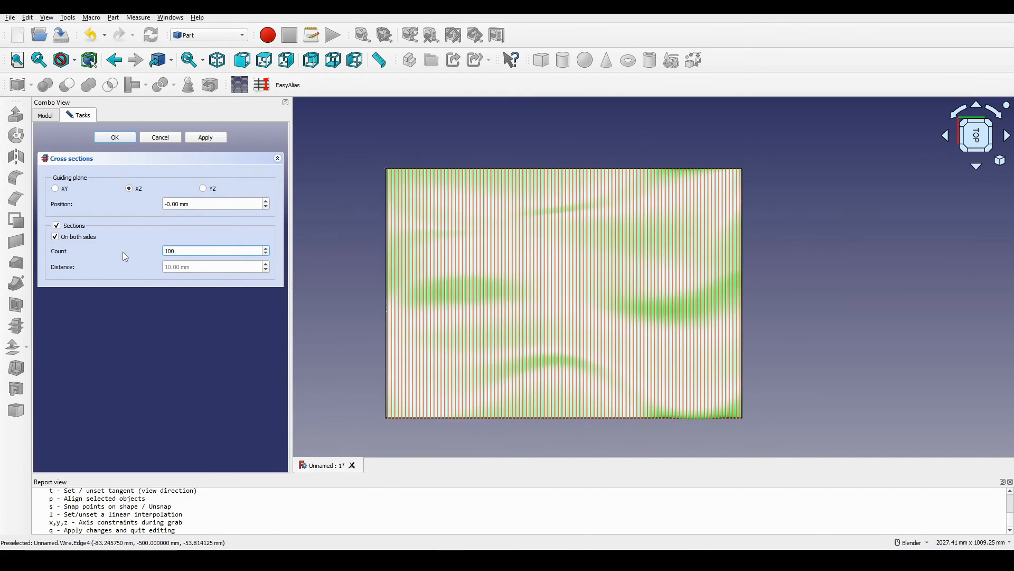
click(186, 268)
drag(184, 251, 33, 246)
text(30)
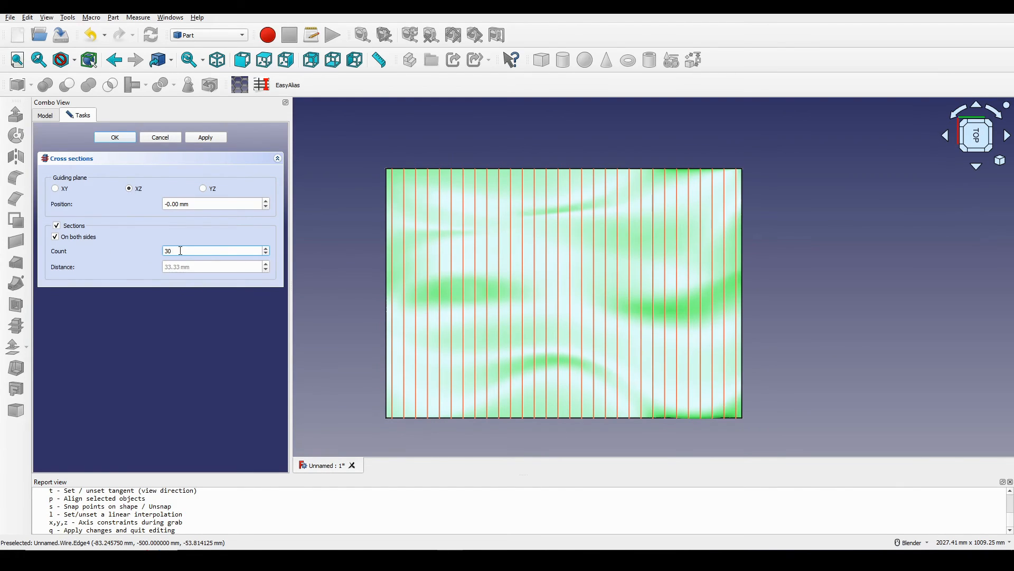
Step: Set the section count to 40
drag(181, 250, 141, 247)
text(4)
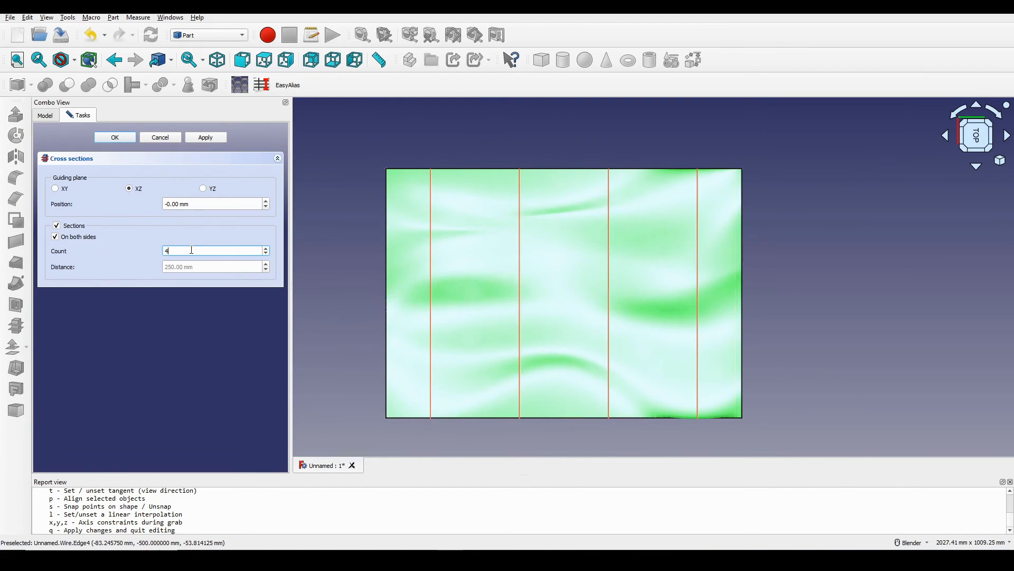
text(0)
Step: Examine how the previewed section planes are spaced along the wavy surface, both up close and across the whole solid
mouse_move(724, 290)
middle_down()
mouse_move(663, 314)
mouse_move(698, 288)
mouse_move(708, 265)
mouse_move(702, 278)
middle_up()
scroll(703, 277, up, 1)
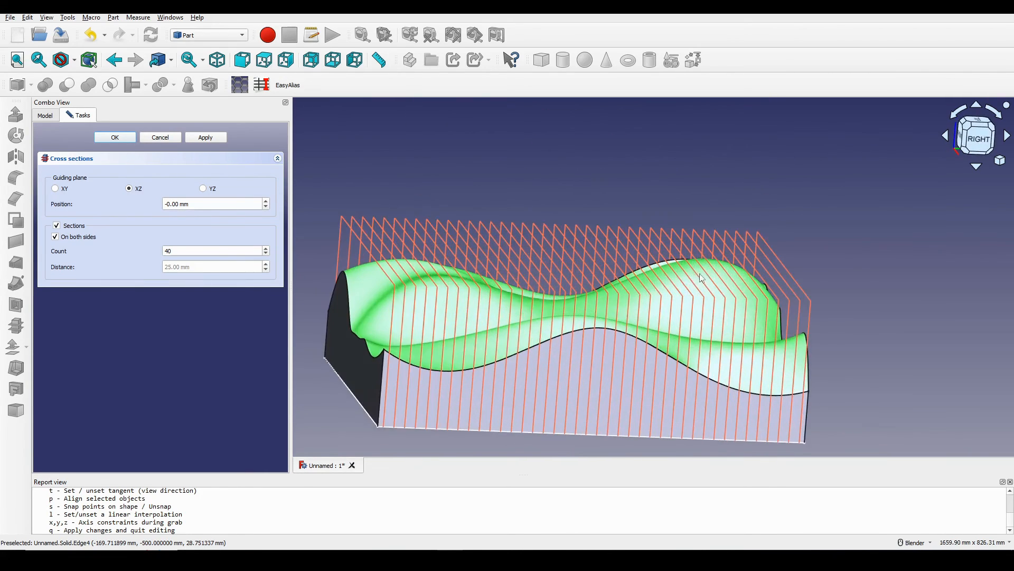
shift+middle_drag(598, 302, 623, 287)
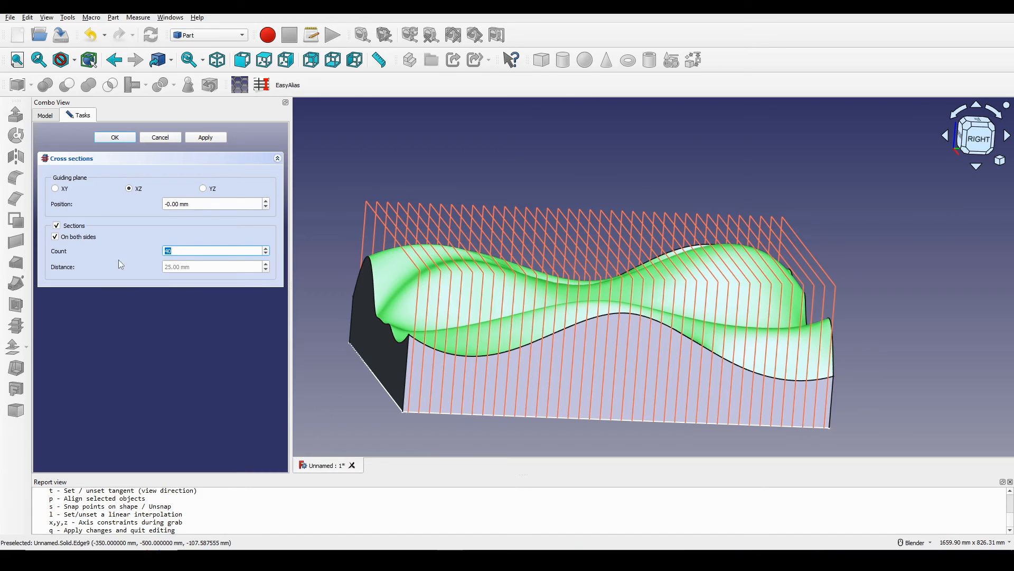
scroll(455, 289, up, 2)
scroll(399, 280, up, 3)
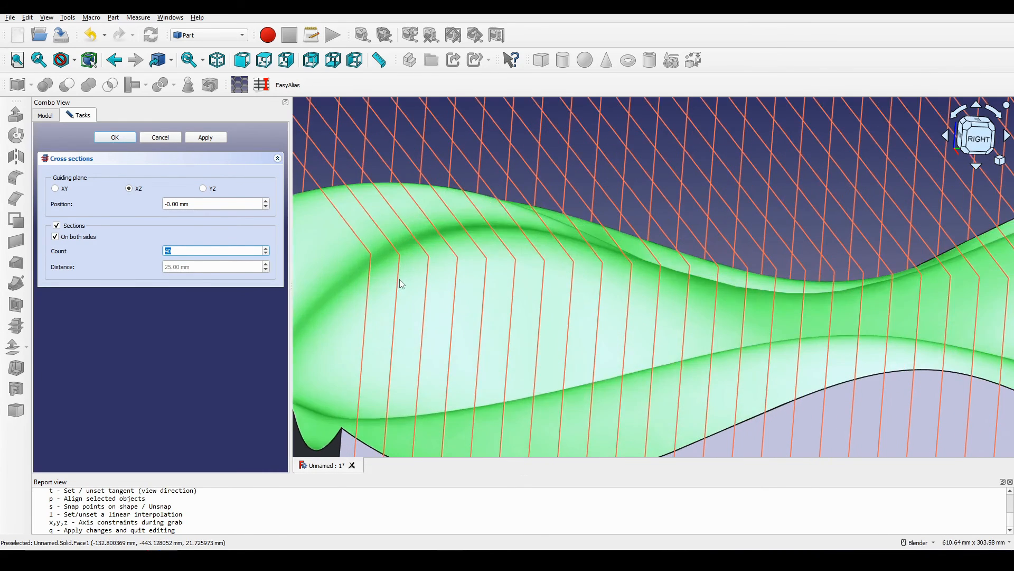
click(174, 267)
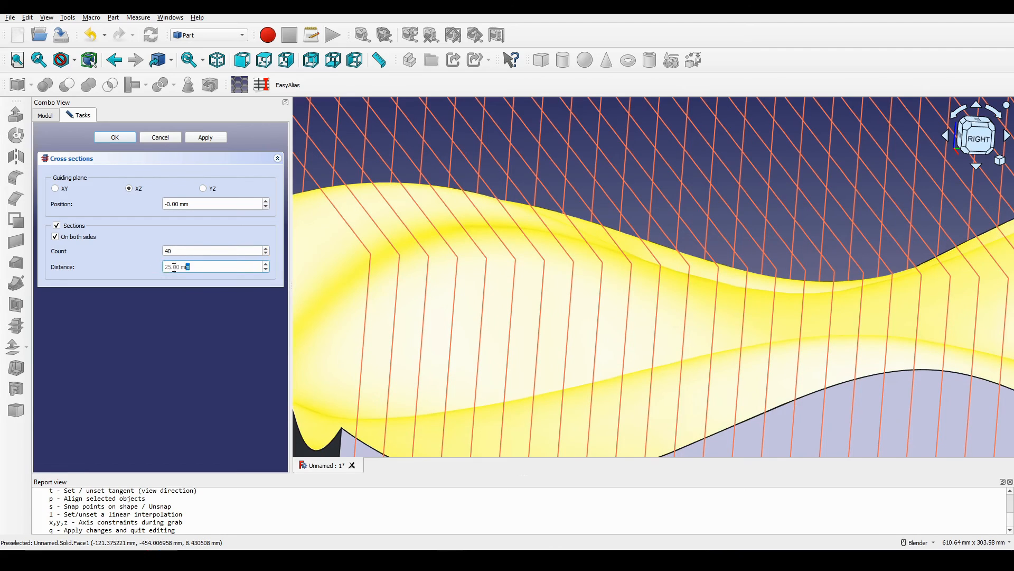
scroll(560, 276, down, 4)
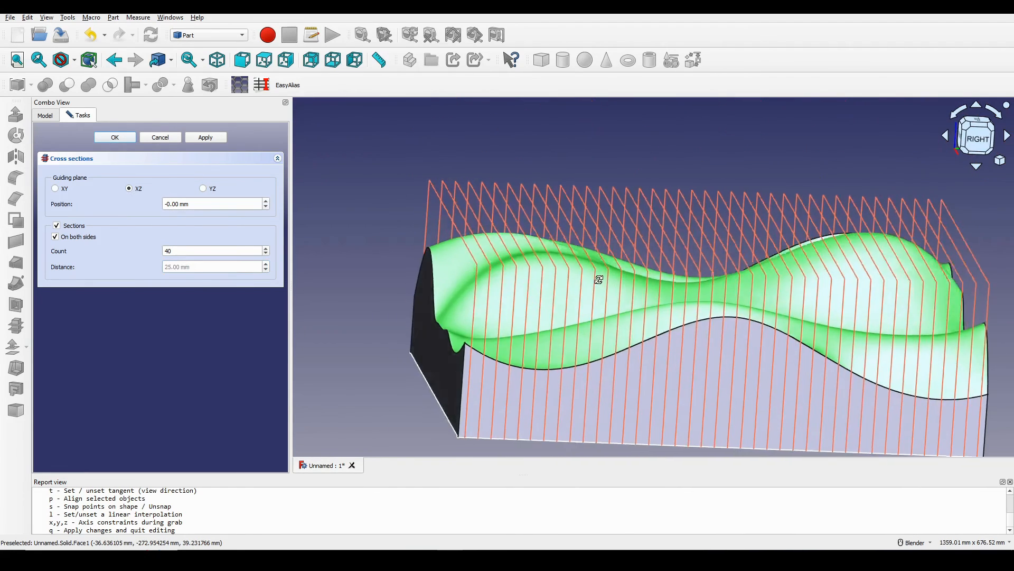
scroll(566, 287, up, 2)
middle_drag(597, 278, 570, 266)
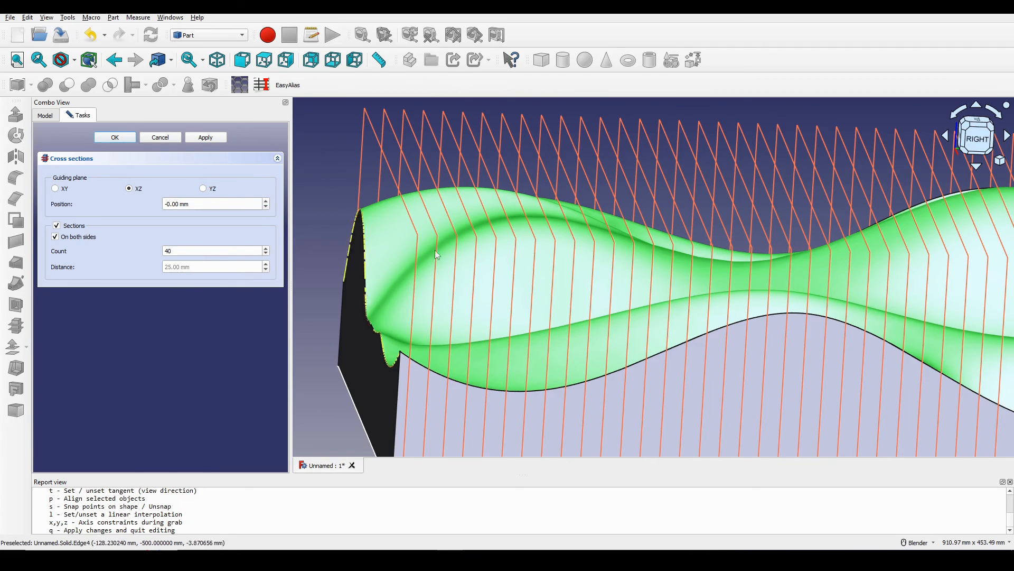
Step: Generate the cross-sections through the solid with the chosen XZ settings
scroll(436, 250, down, 3)
scroll(522, 265, up, 3)
scroll(524, 264, down, 1)
middle_drag(525, 264, 551, 266)
scroll(551, 266, down, 1)
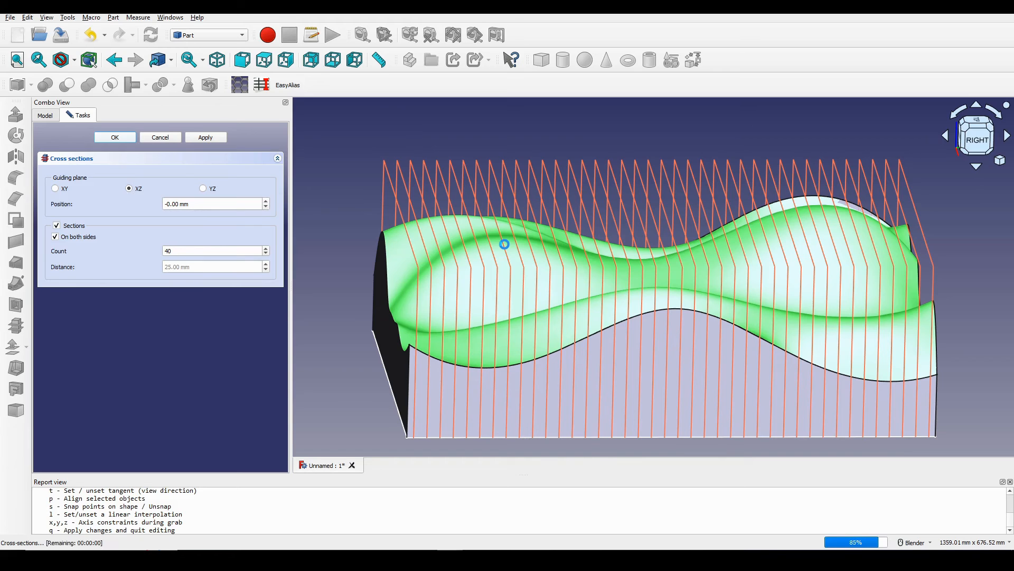
scroll(505, 244, down, 1)
middle_drag(584, 246, 585, 285)
Step: Hide the solid so that only its cross-section wires and the outline curves are displayed
click(88, 292)
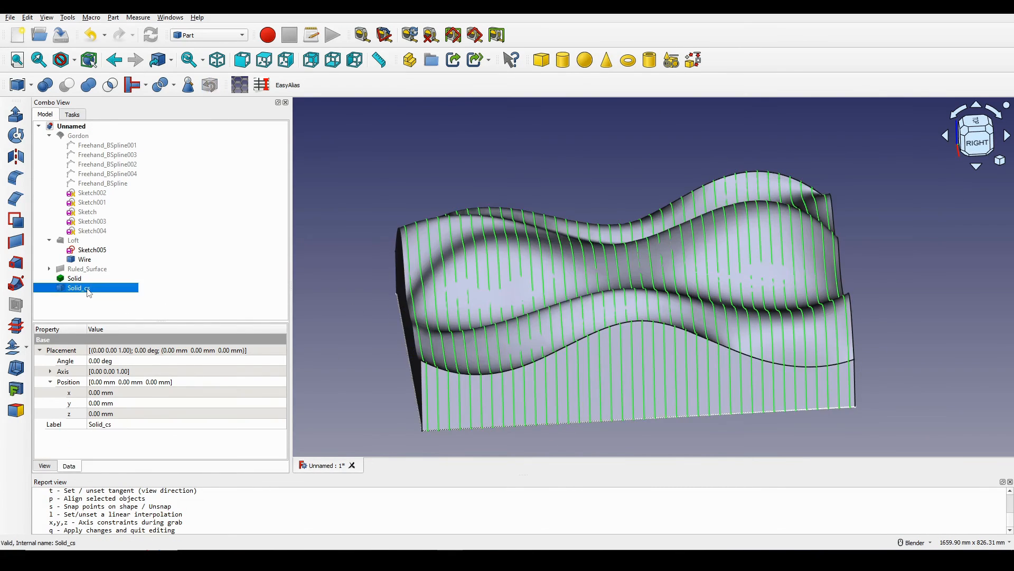
click(74, 278)
key(space)
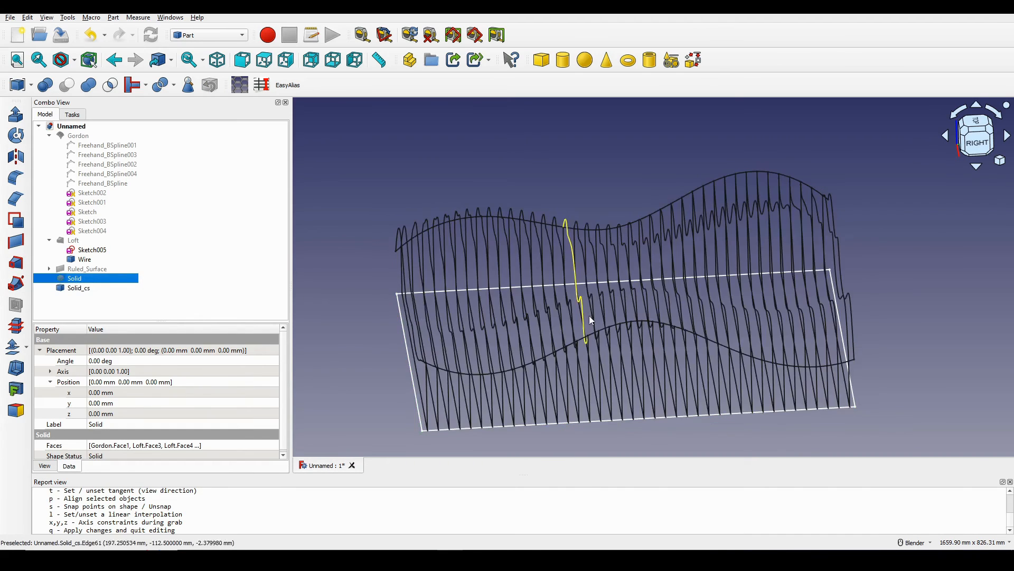
middle_drag(591, 319, 555, 340)
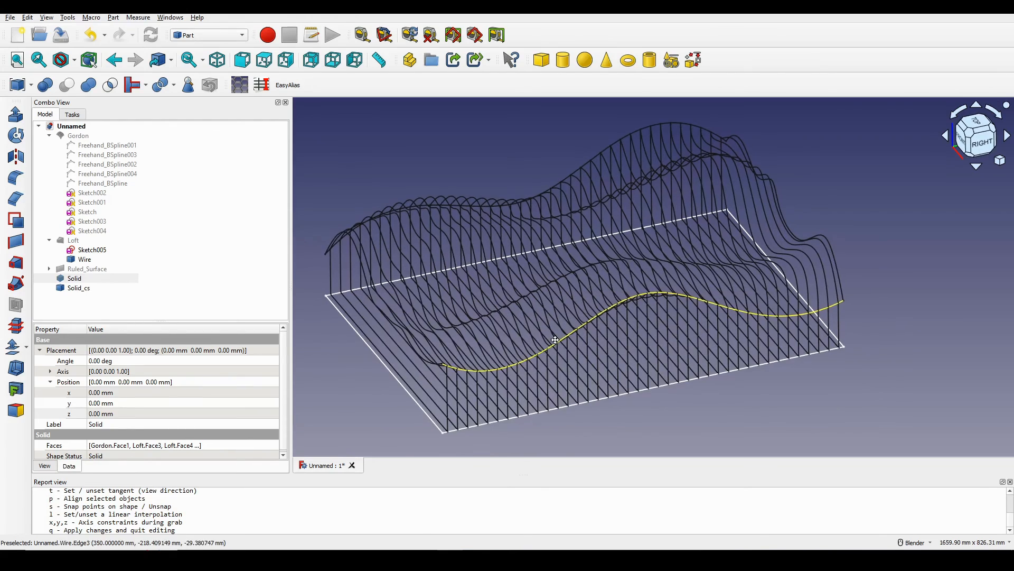
Step: Select the Solid_cs cross-sections and examine the shape of their wires from different angles and distances
click(558, 328)
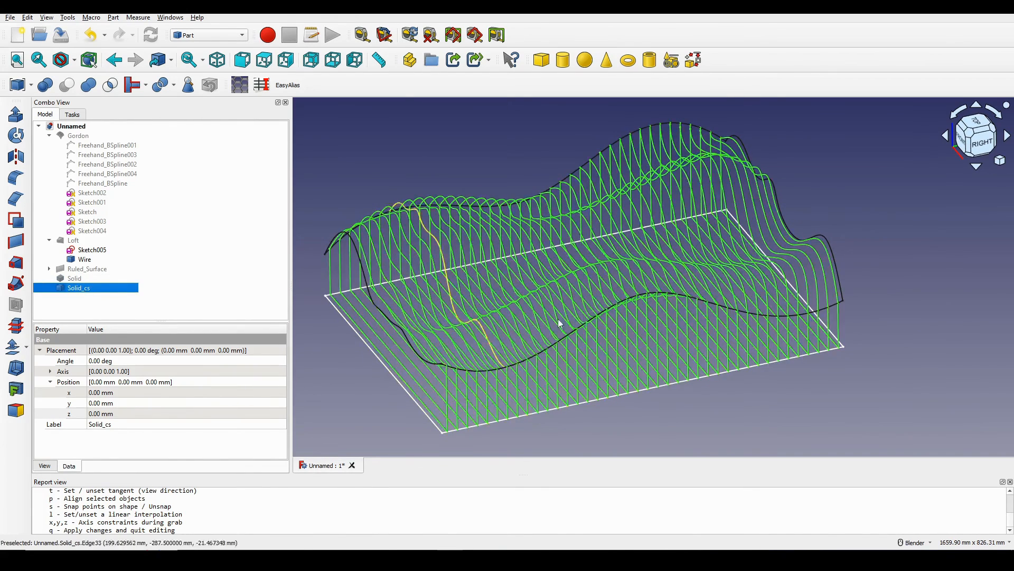
scroll(560, 324, down, 3)
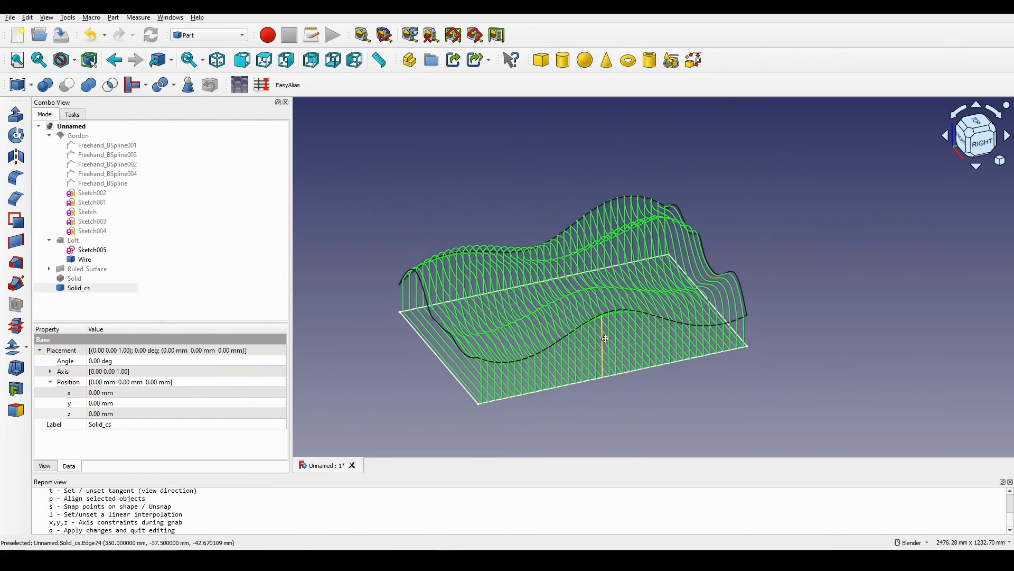
click(84, 289)
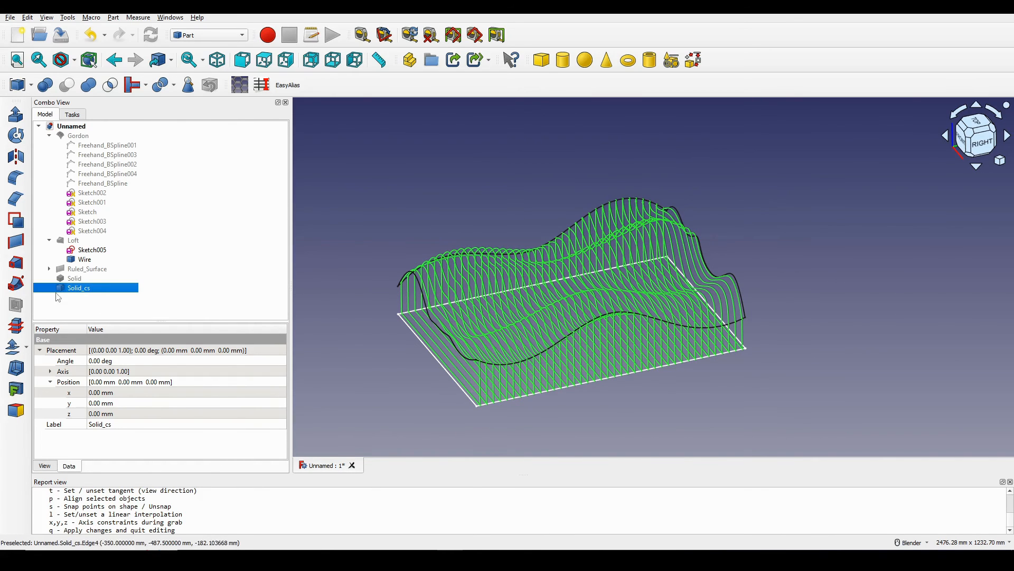
mouse_move(654, 319)
middle_down()
mouse_move(585, 321)
mouse_move(648, 315)
middle_up()
scroll(651, 316, up, 1)
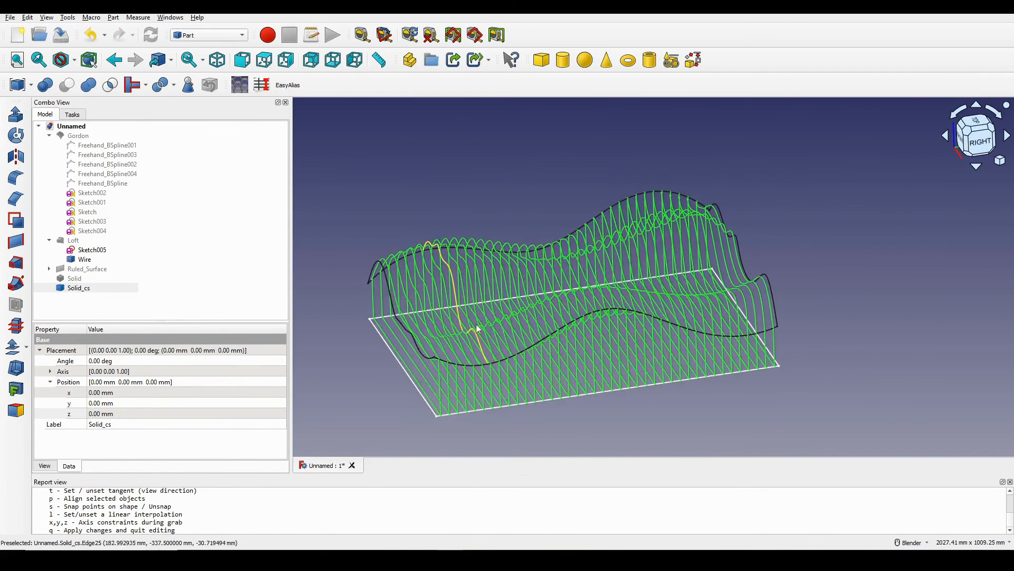
mouse_move(482, 322)
shift+middle_down()
mouse_move(522, 311)
mouse_move(491, 319)
shift+middle_up()
scroll(516, 313, up, 1)
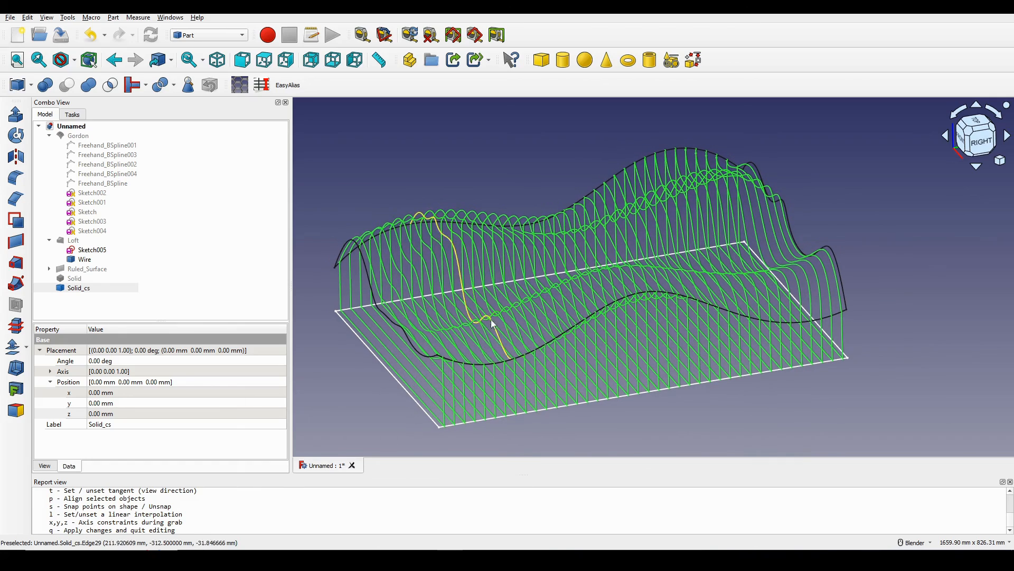
scroll(686, 306, down, 1)
scroll(670, 316, up, 1)
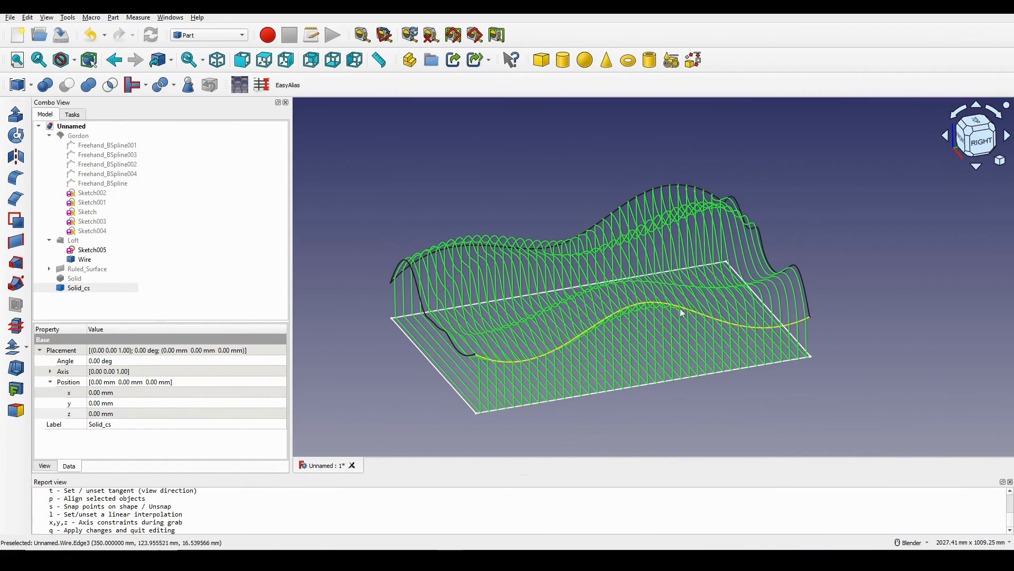
scroll(533, 316, down, 1)
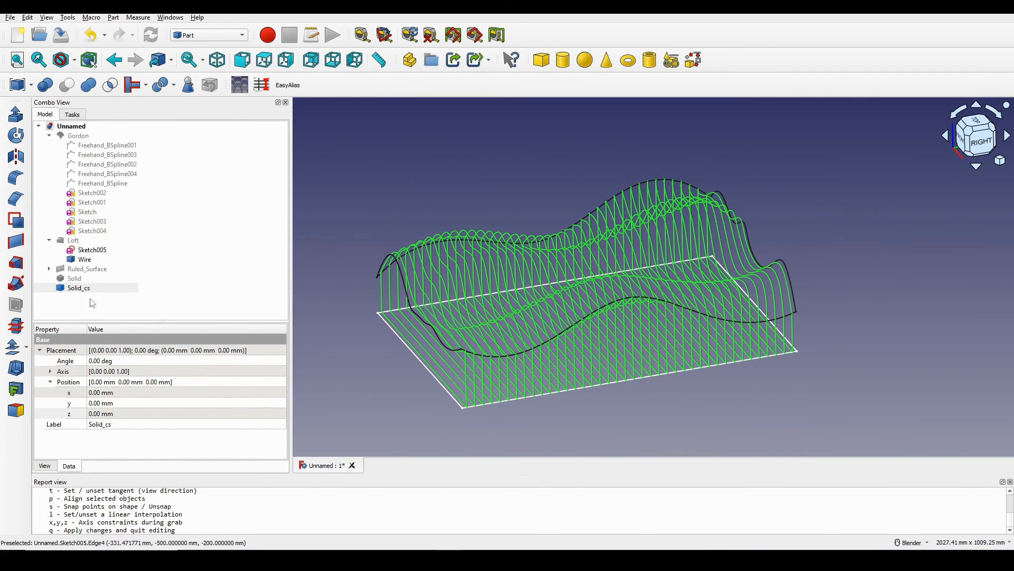
Step: Explode the Solid_cs cross-section compound into its individual section wires
click(79, 288)
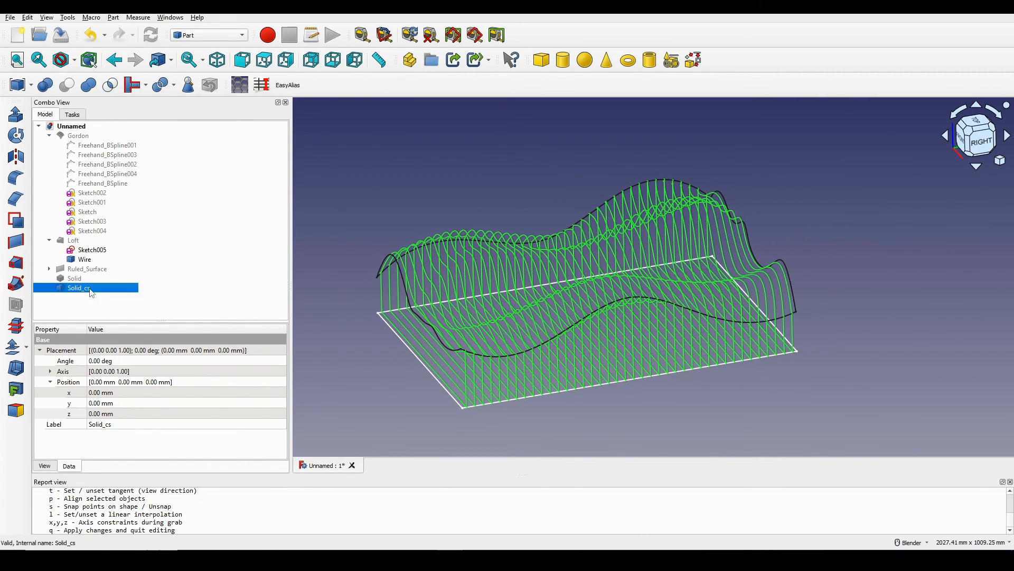
click(114, 17)
mouse_move(177, 234)
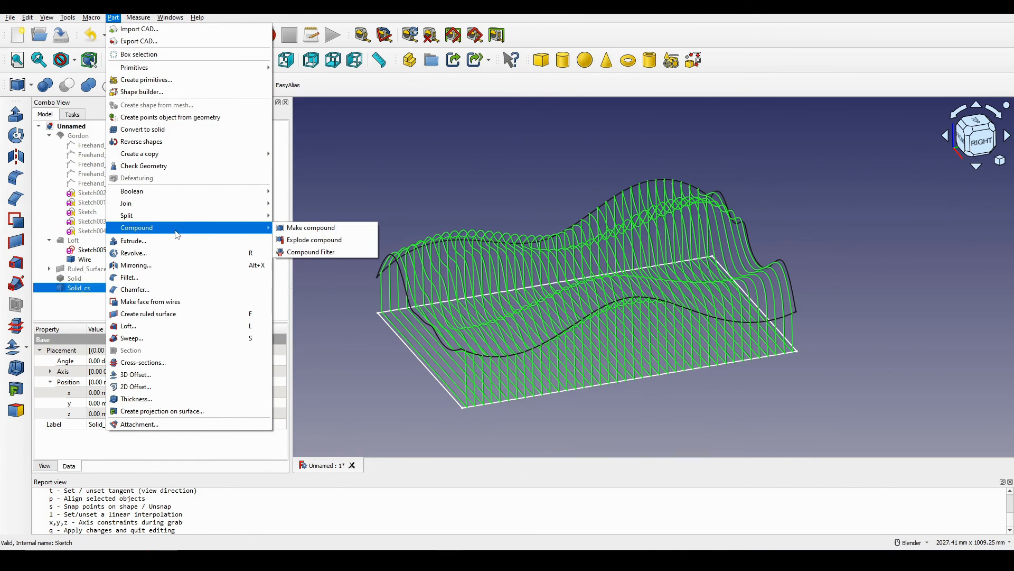
click(337, 239)
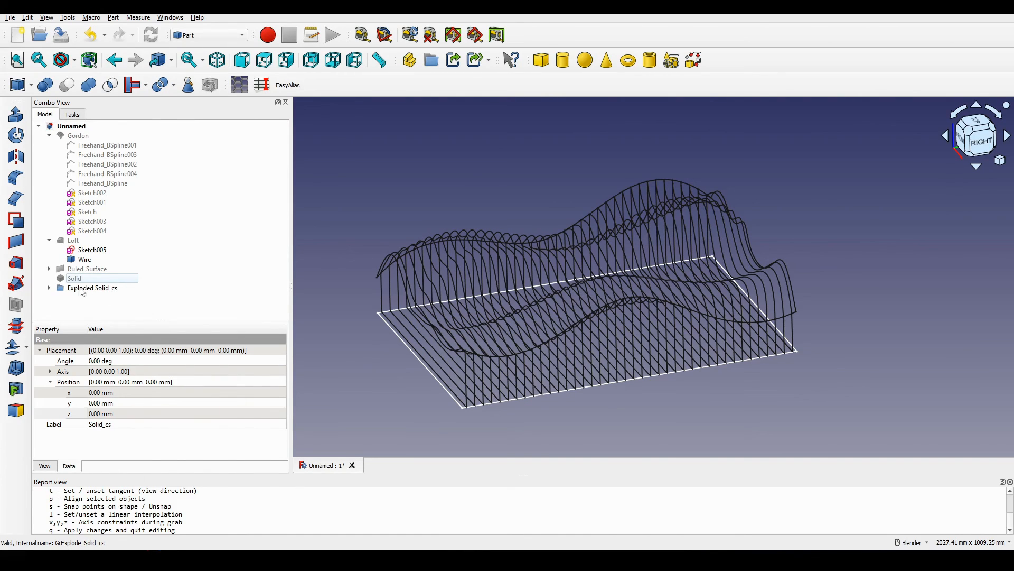
Step: Examine individual section wires inside the Exploded Solid_cs group and where each one lies along the surface
click(49, 289)
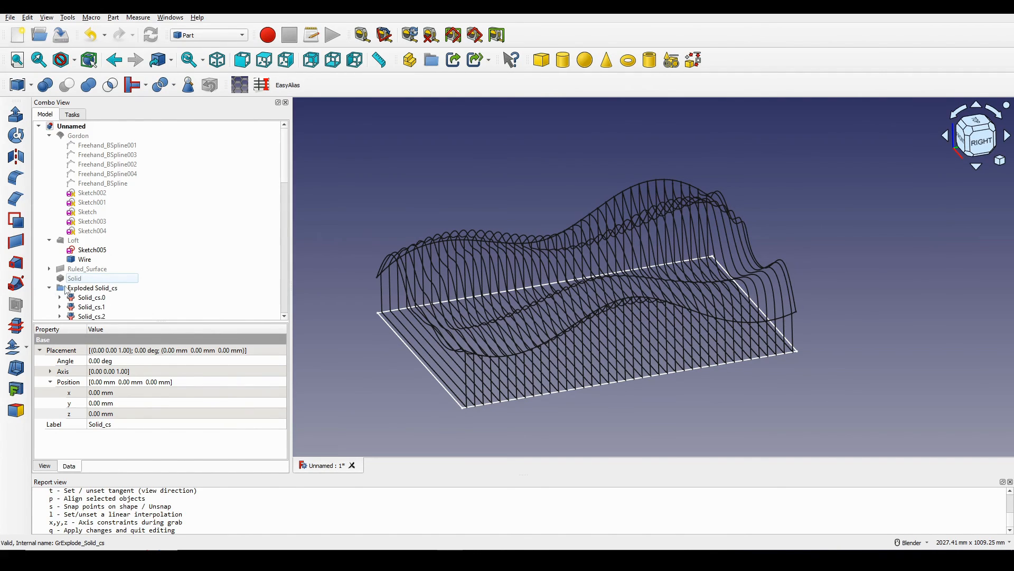
scroll(68, 291, down, 16)
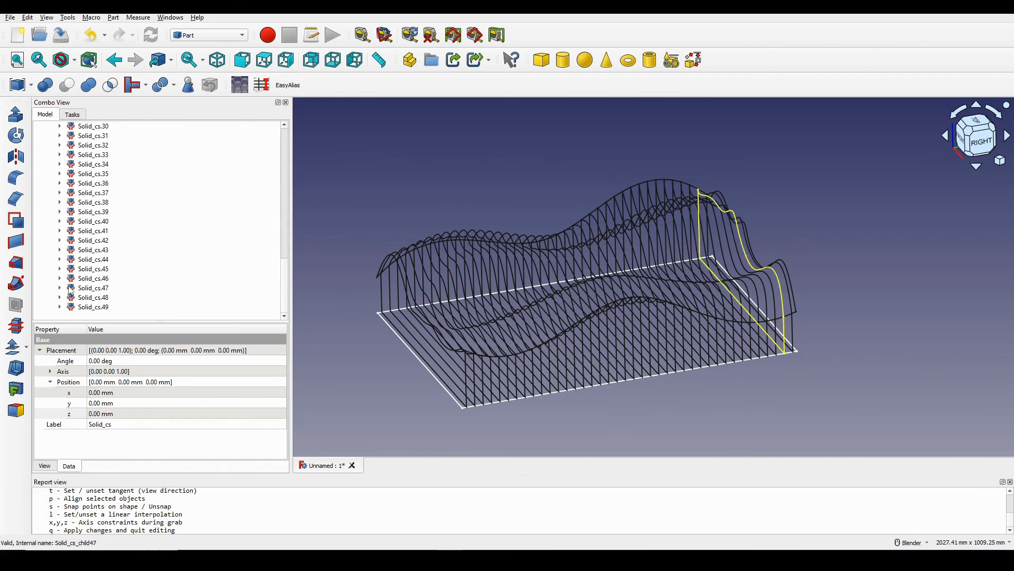
scroll(70, 290, up, 15)
click(91, 269)
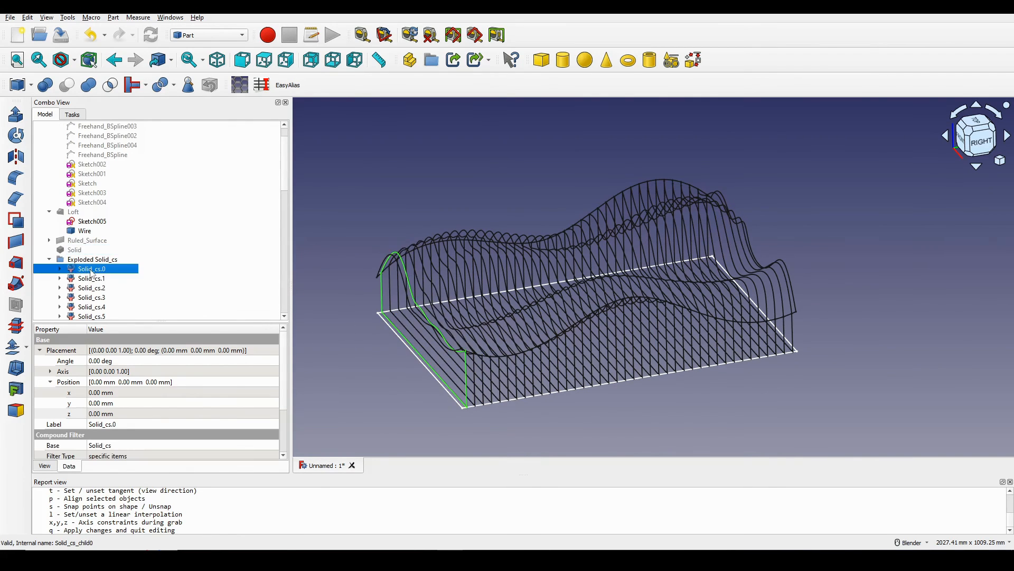
click(91, 278)
scroll(93, 278, down, 3)
click(94, 269)
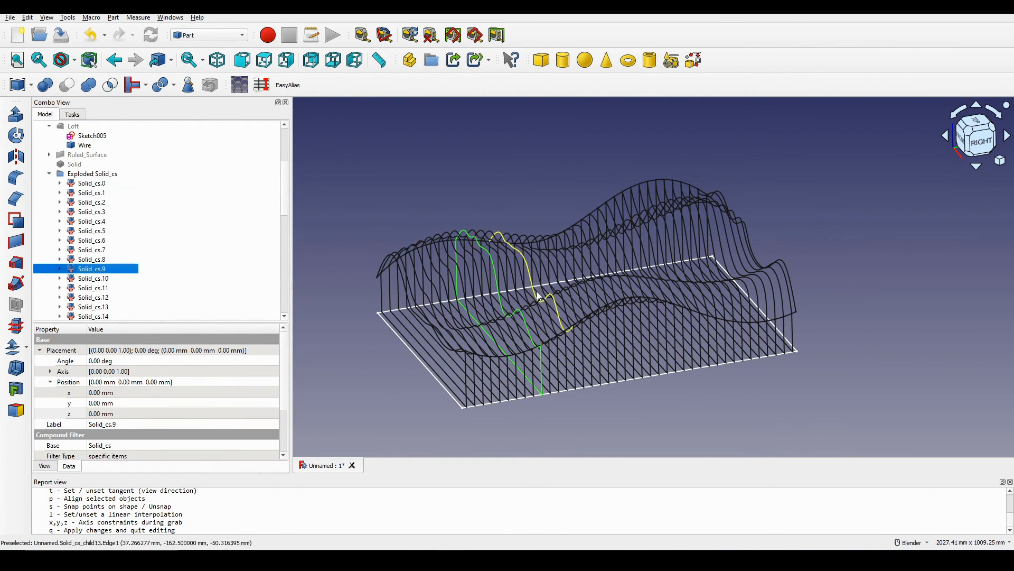
click(90, 288)
click(90, 250)
click(106, 288)
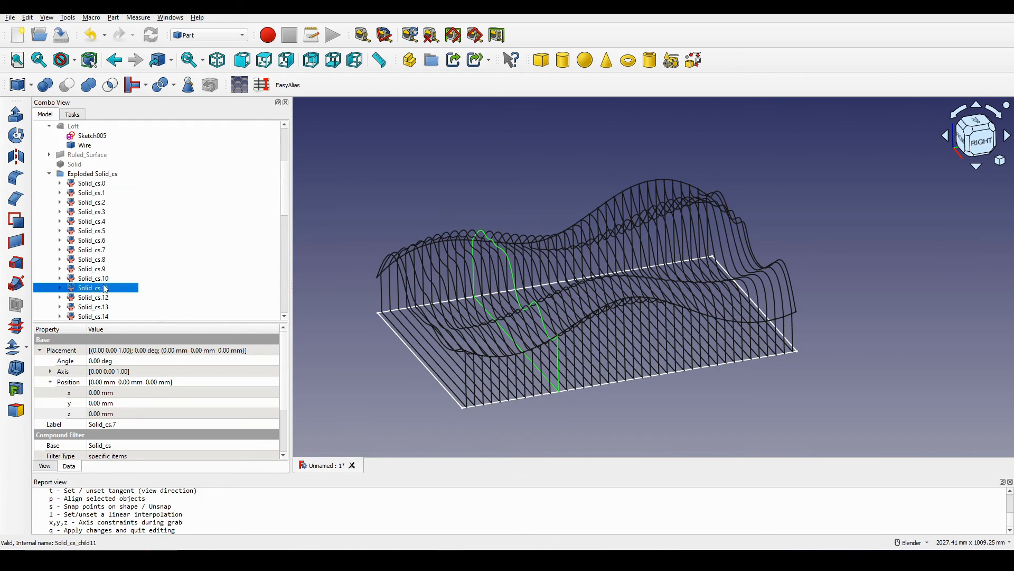
scroll(107, 275, up, 1)
Step: Extrude all section wires from Solid_cs.0 to Solid_cs.49 as solids, 15 mm along their normals
click(91, 212)
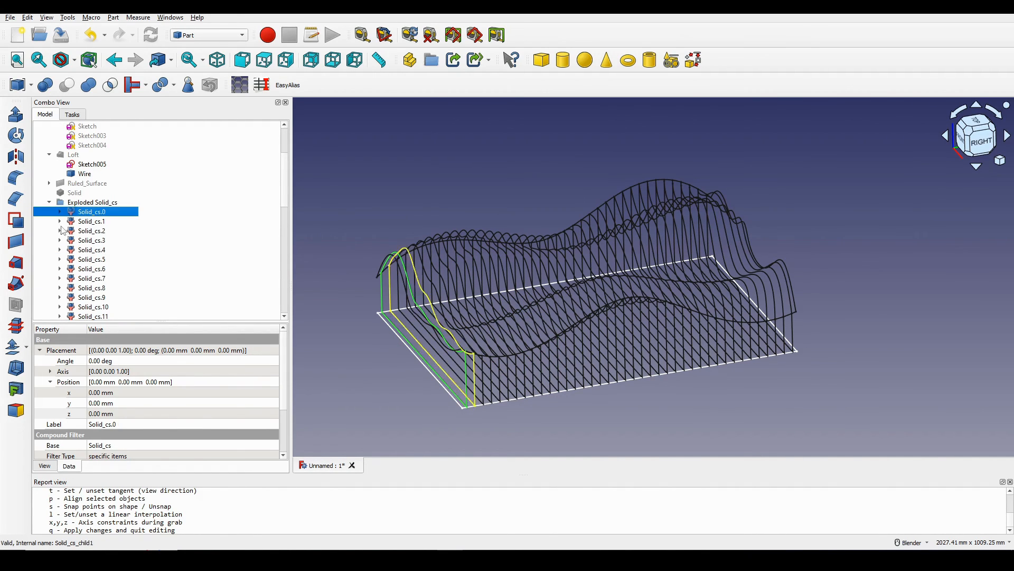
scroll(87, 238, down, 13)
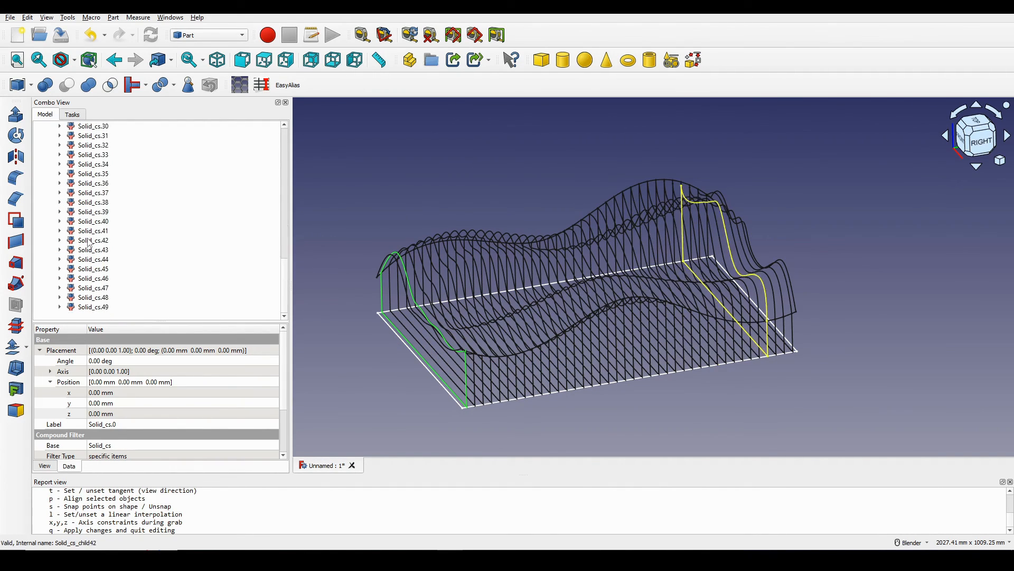
shift+click(88, 307)
middle_drag(645, 261, 607, 233)
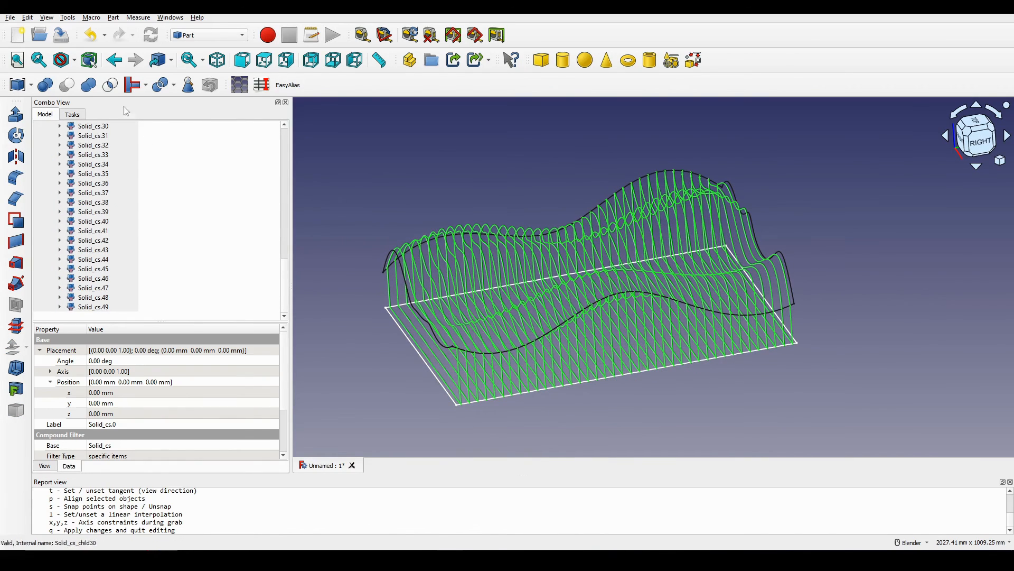
click(16, 114)
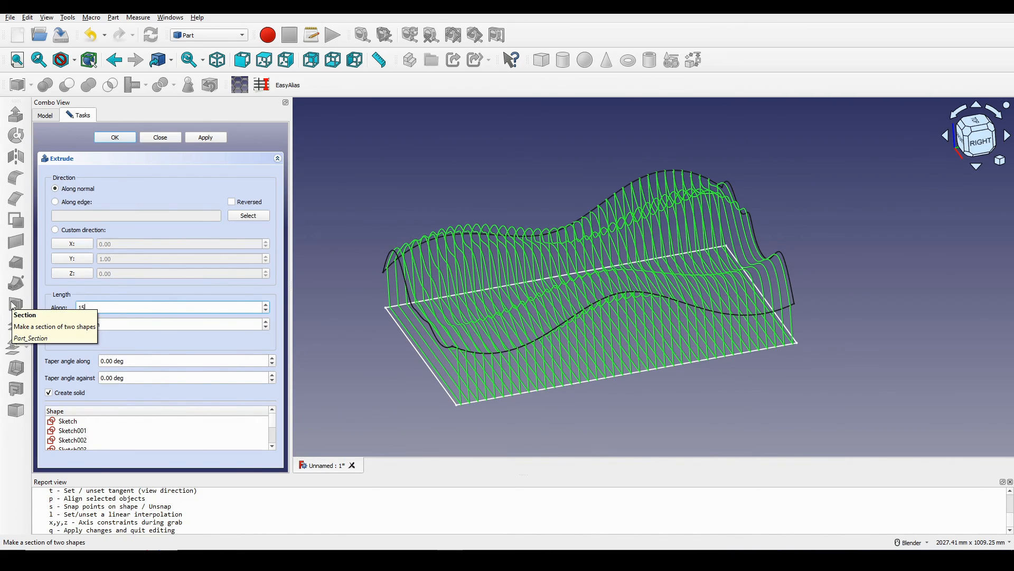
click(127, 325)
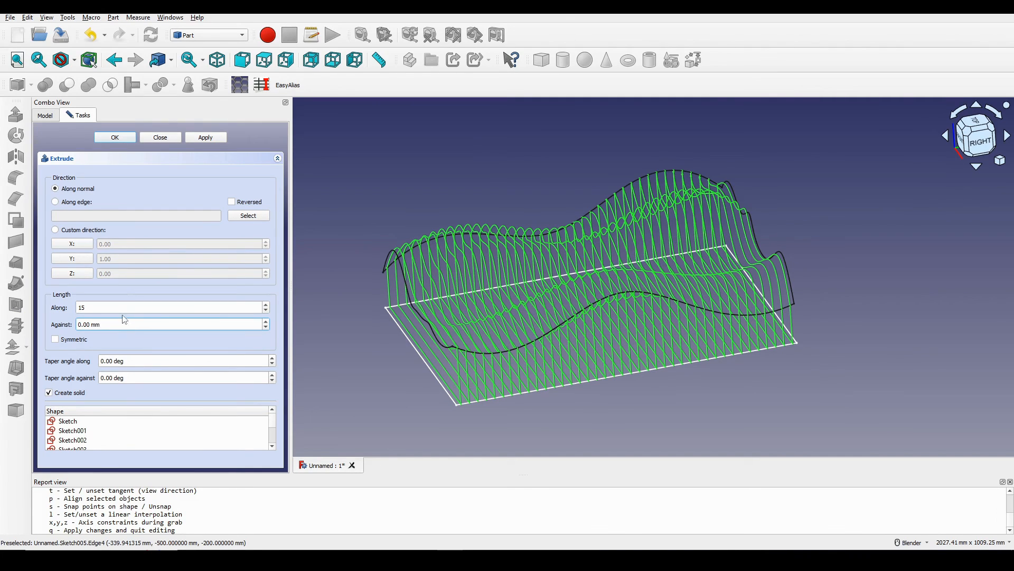
click(115, 139)
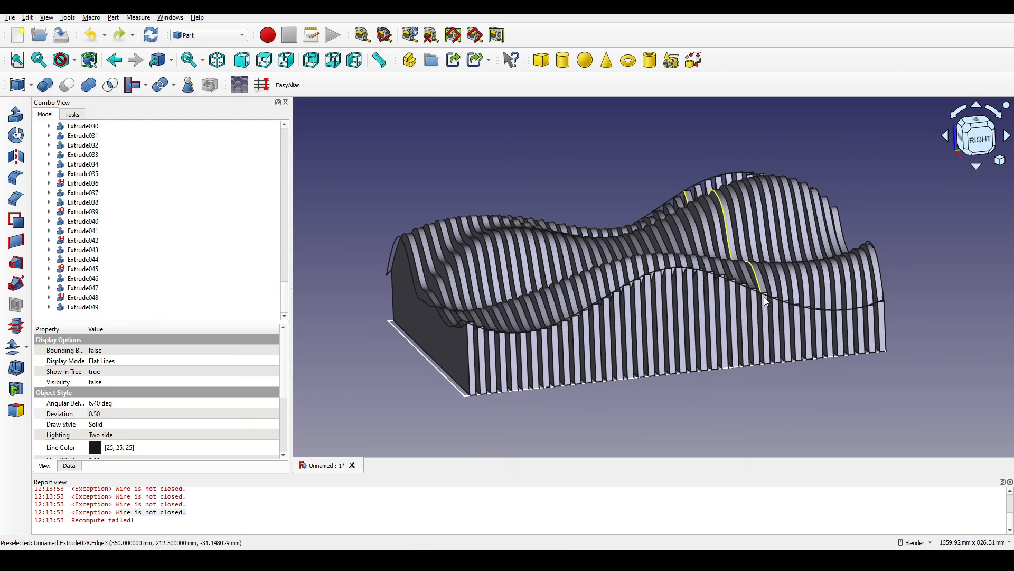
Step: Delete the failed extrusions Extrude036, Extrude039, Extrude042, Extrude045 and Extrude048
mouse_move(779, 297)
middle_down()
mouse_move(617, 295)
mouse_move(779, 299)
middle_up()
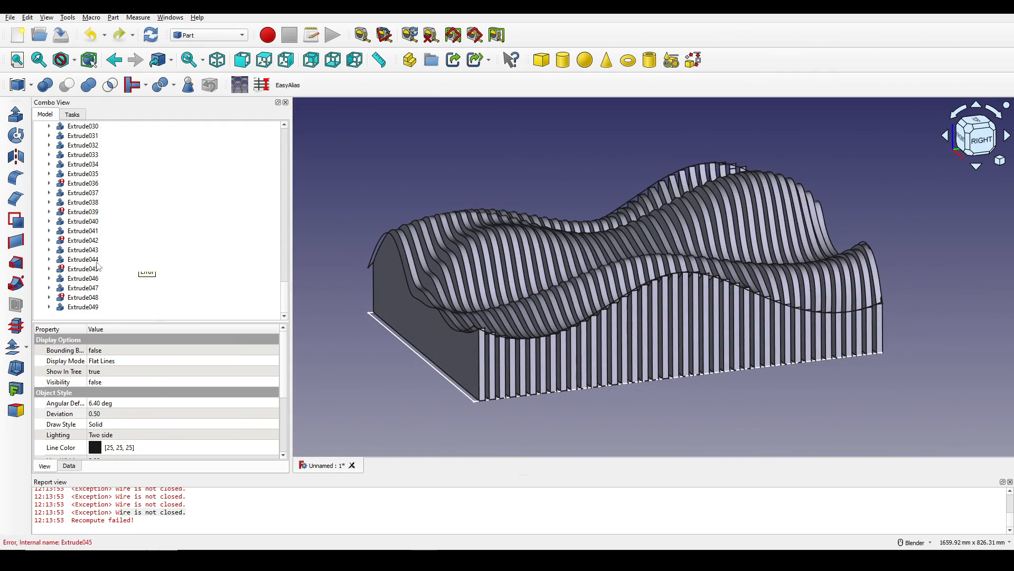
click(82, 183)
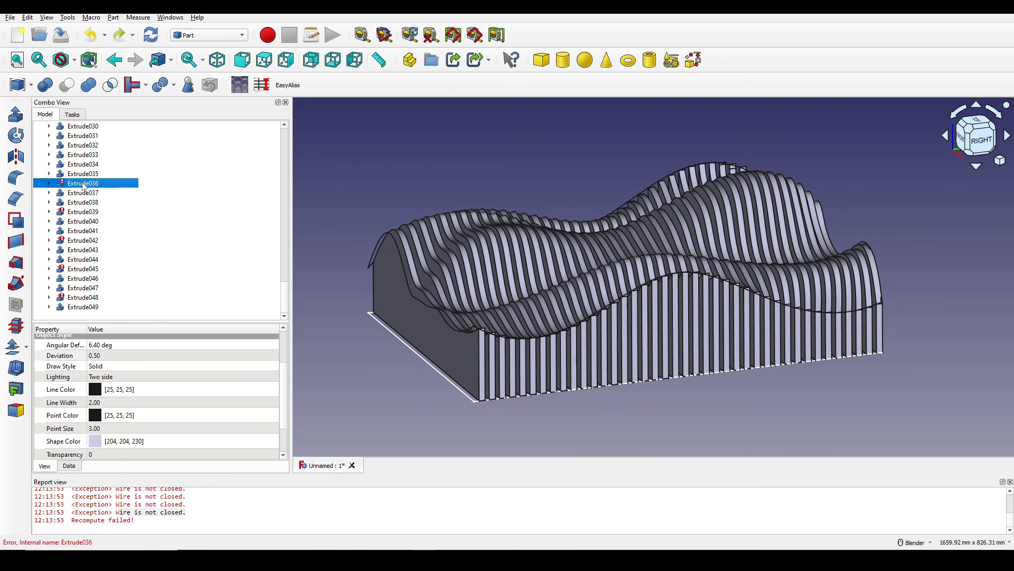
click(88, 212)
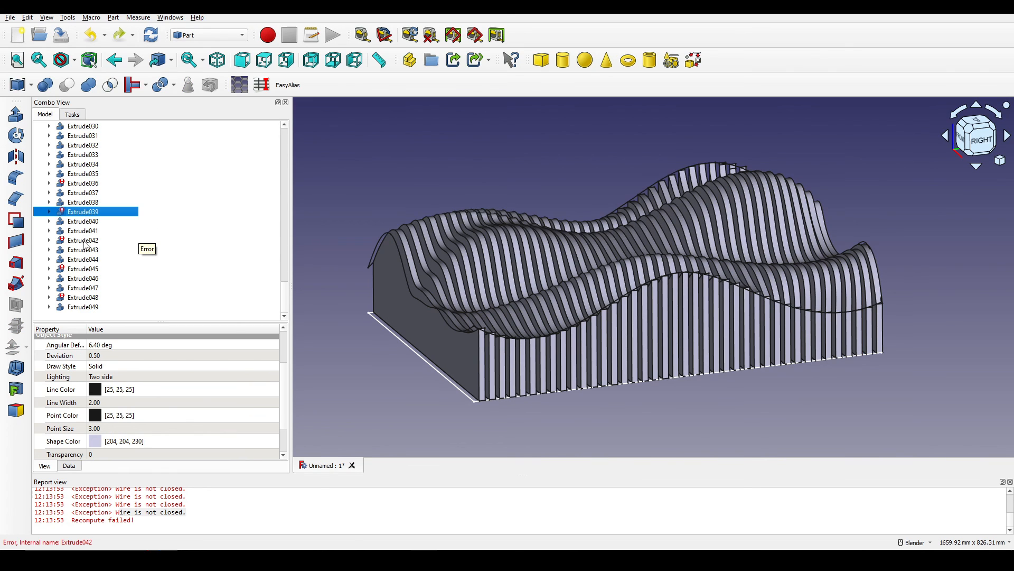
click(85, 241)
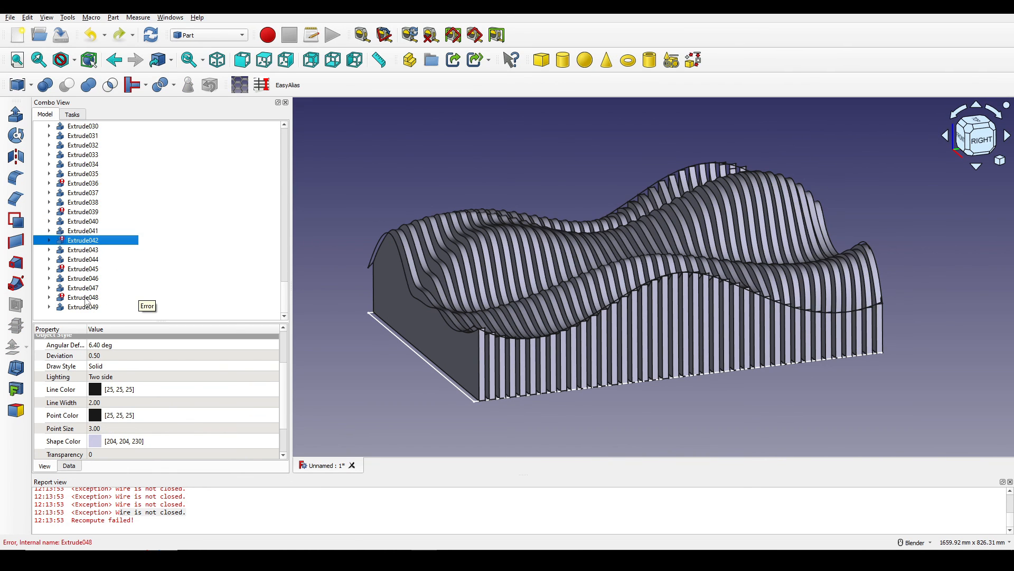
click(88, 299)
ctrl+click(79, 269)
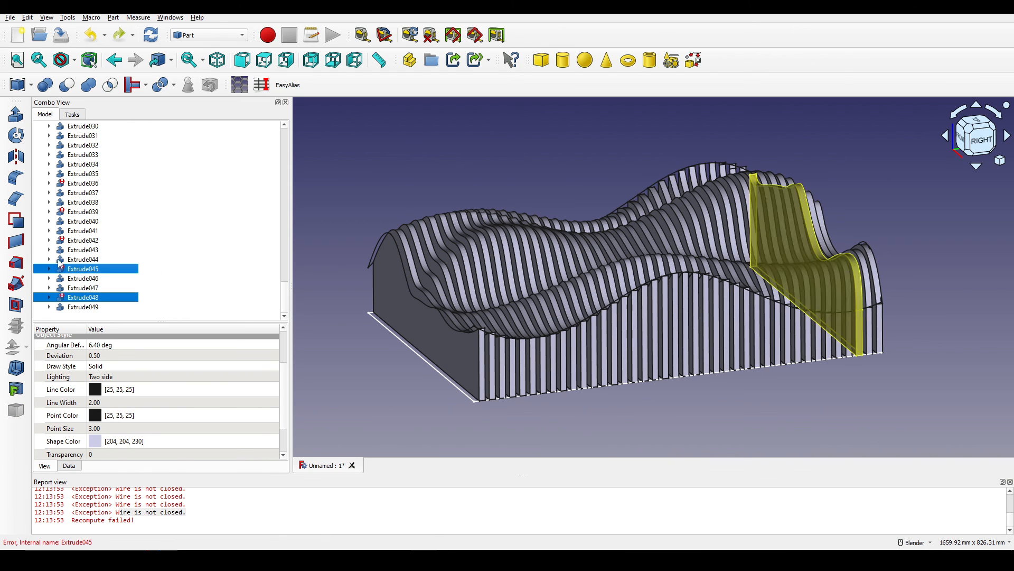
ctrl+click(70, 241)
ctrl+click(66, 211)
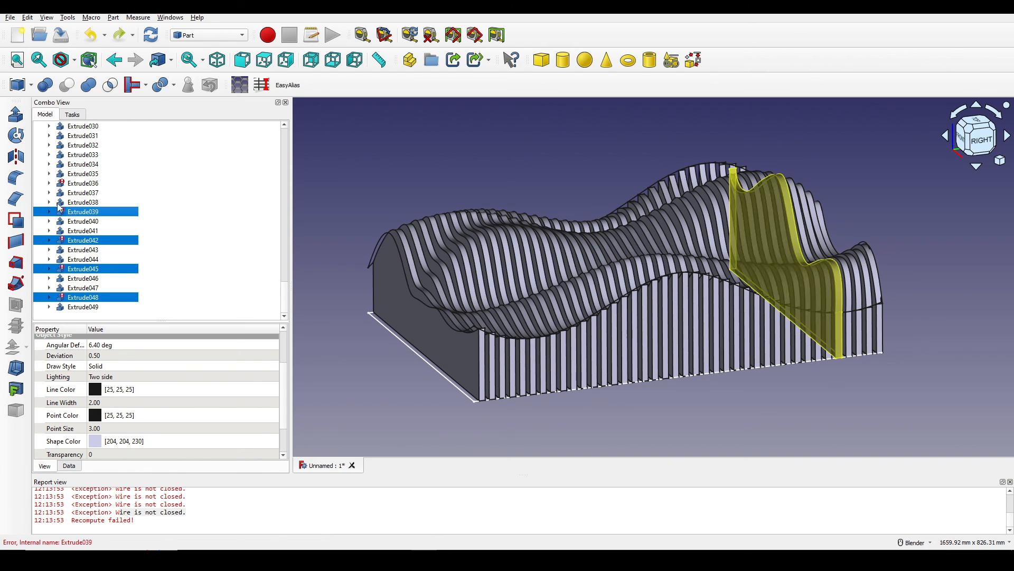
ctrl+click(67, 184)
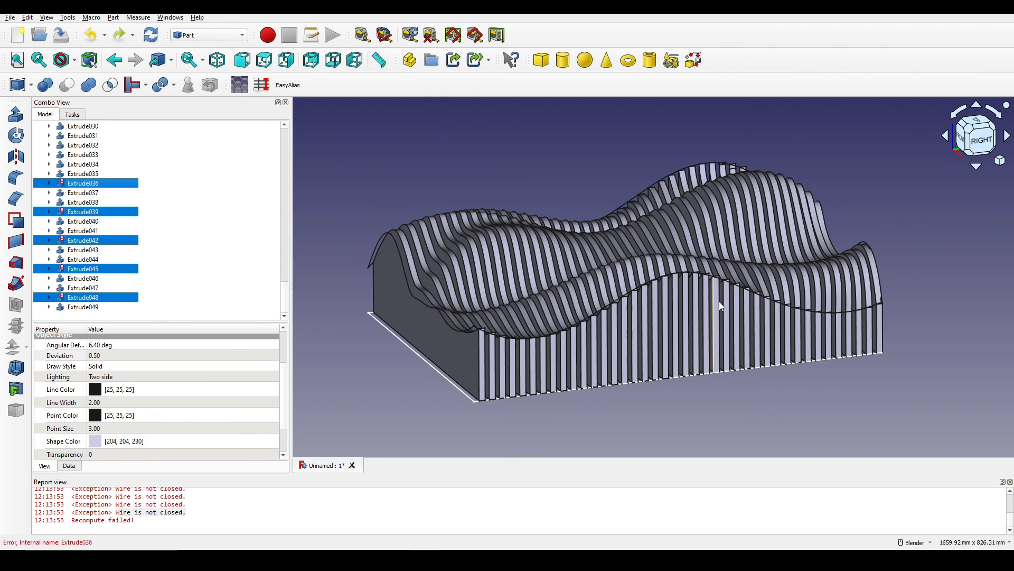
middle_drag(719, 301, 653, 295)
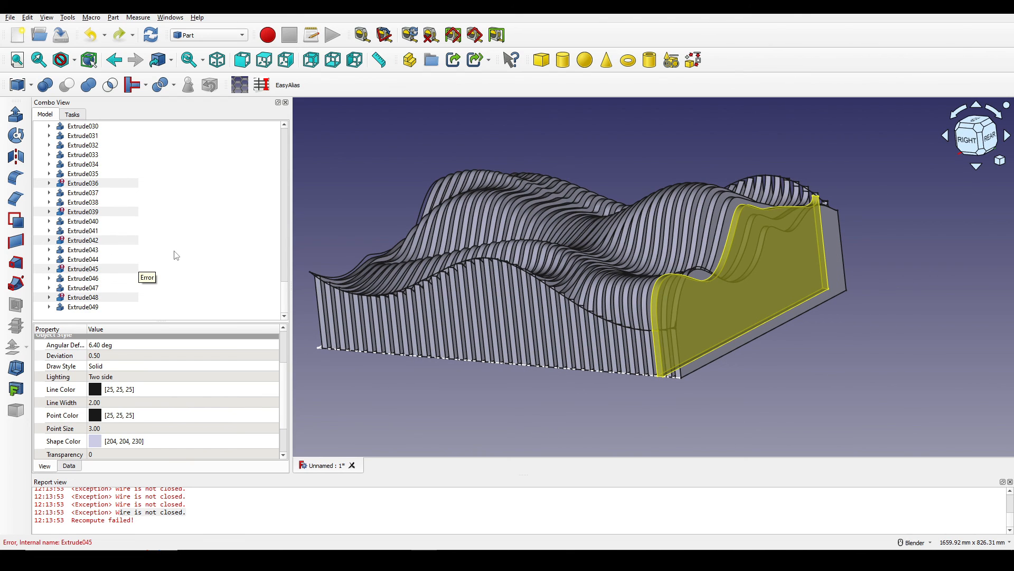
key(Delete)
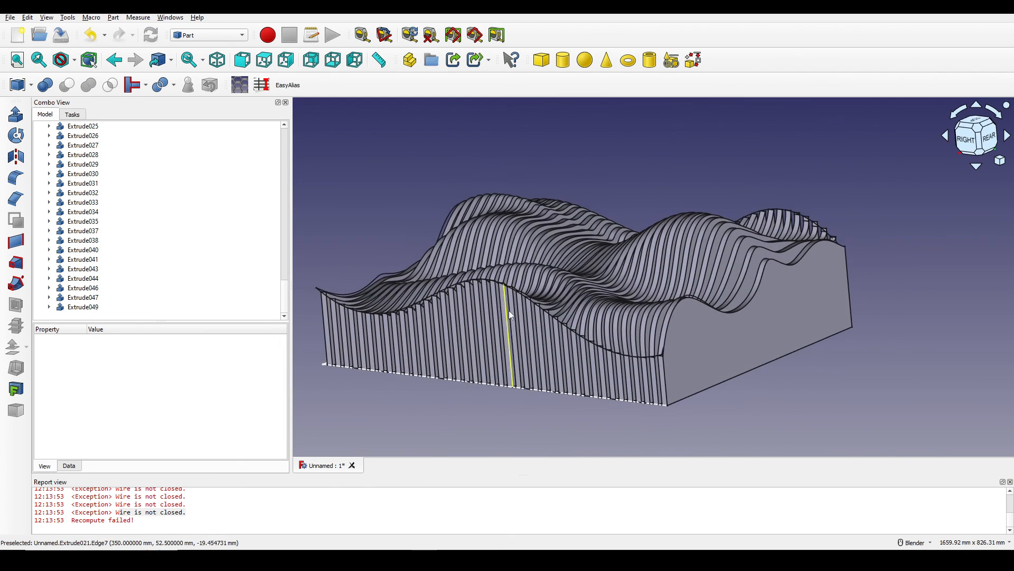
Step: Combine all remaining extrusions, from Extrude to Extrude049, into a single compound and inspect it
click(74, 307)
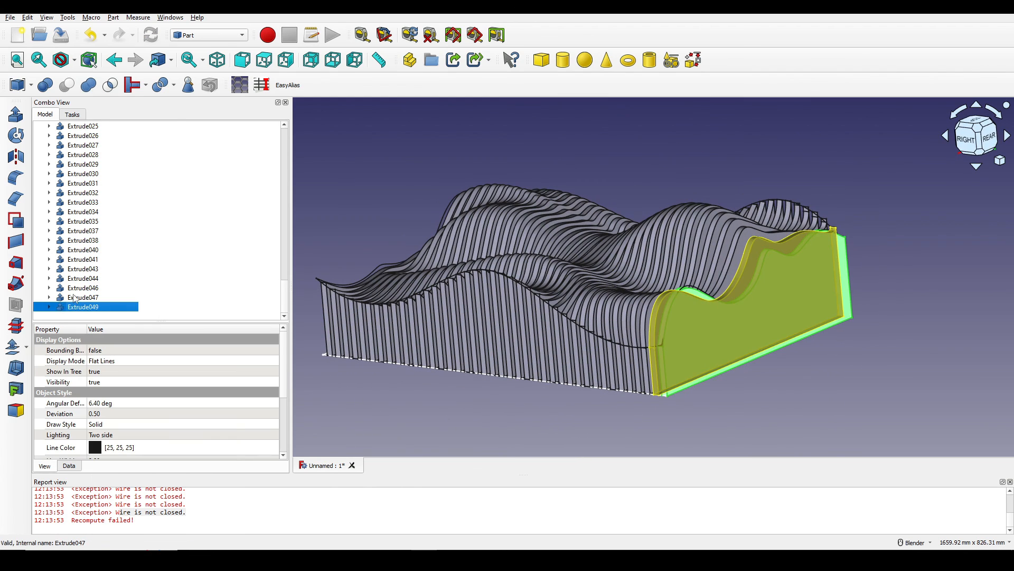
scroll(74, 299, up, 11)
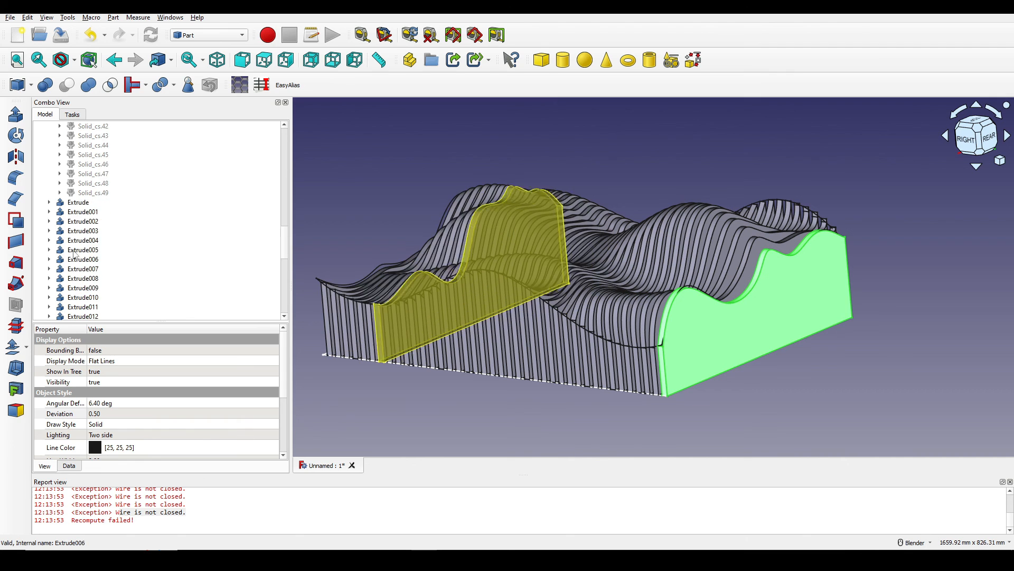
shift+click(74, 203)
scroll(105, 224, down, 11)
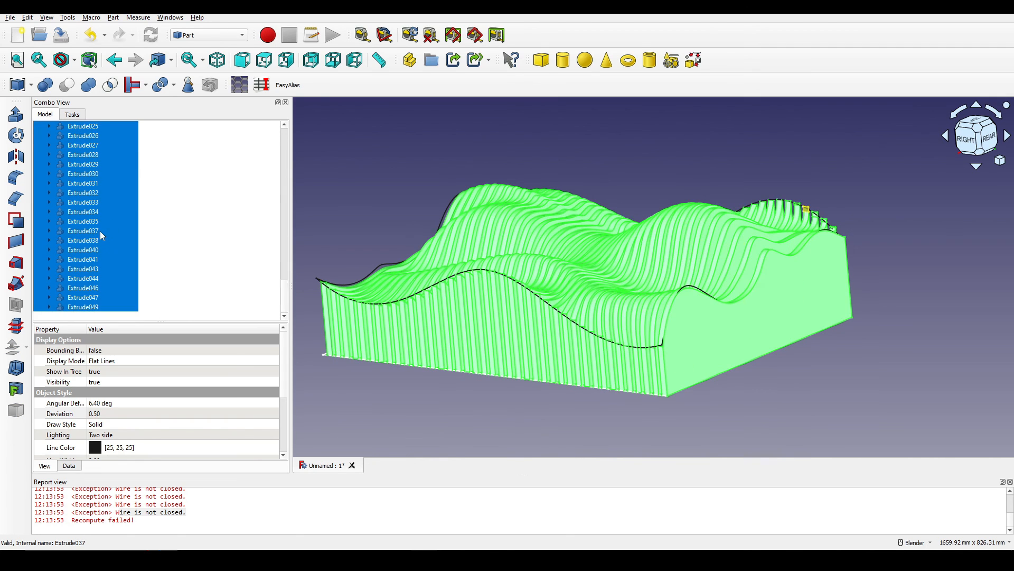
click(114, 18)
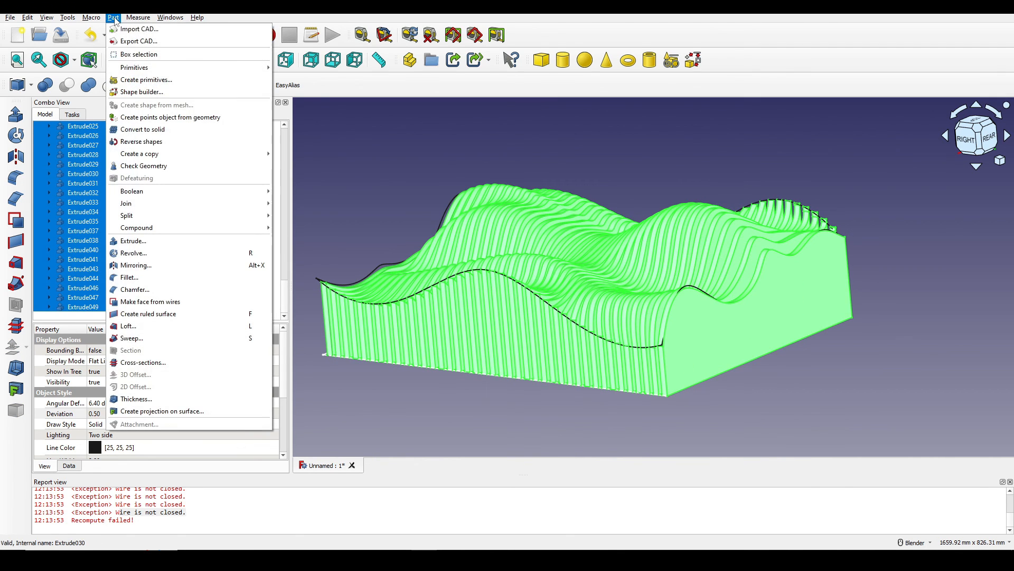
mouse_move(147, 215)
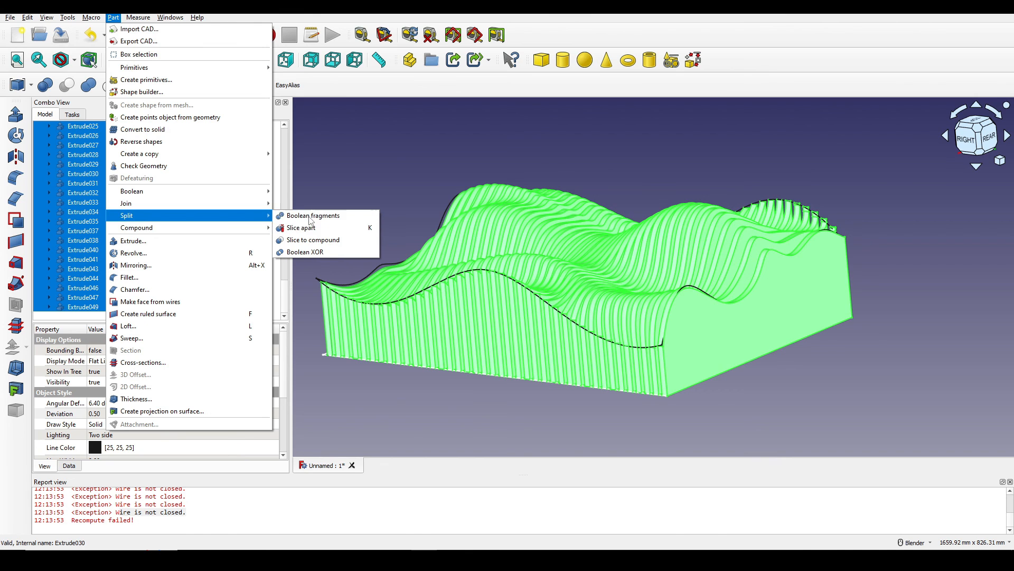
mouse_move(259, 227)
click(309, 239)
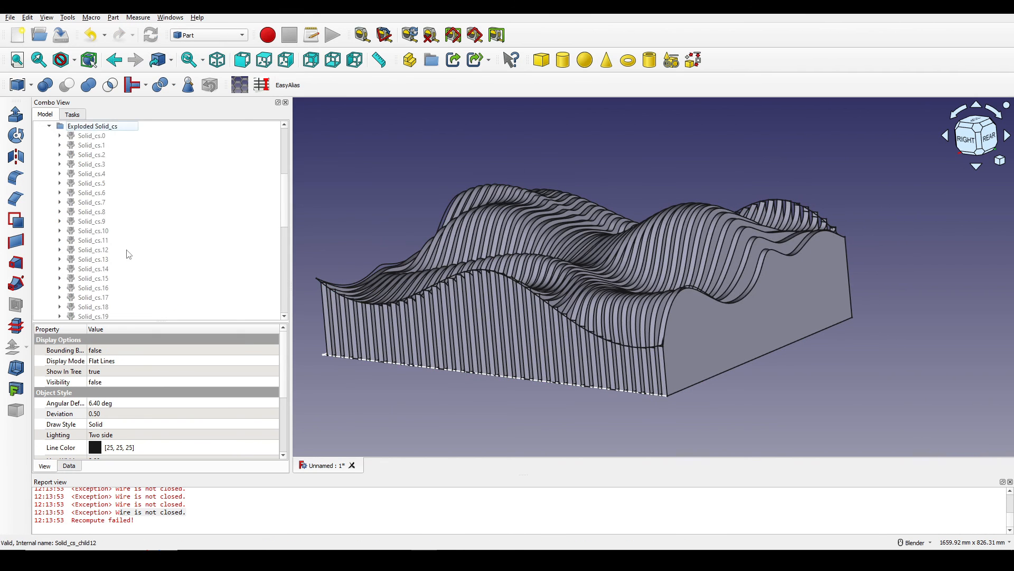
scroll(127, 256, down, 11)
click(85, 309)
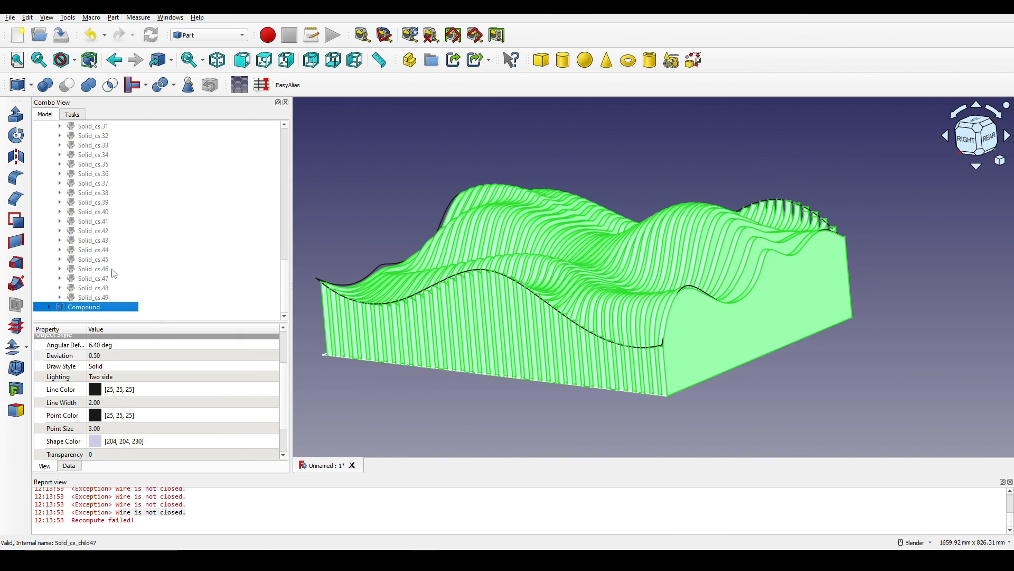
middle_drag(648, 303, 618, 319)
shift+middle_drag(525, 295, 527, 274)
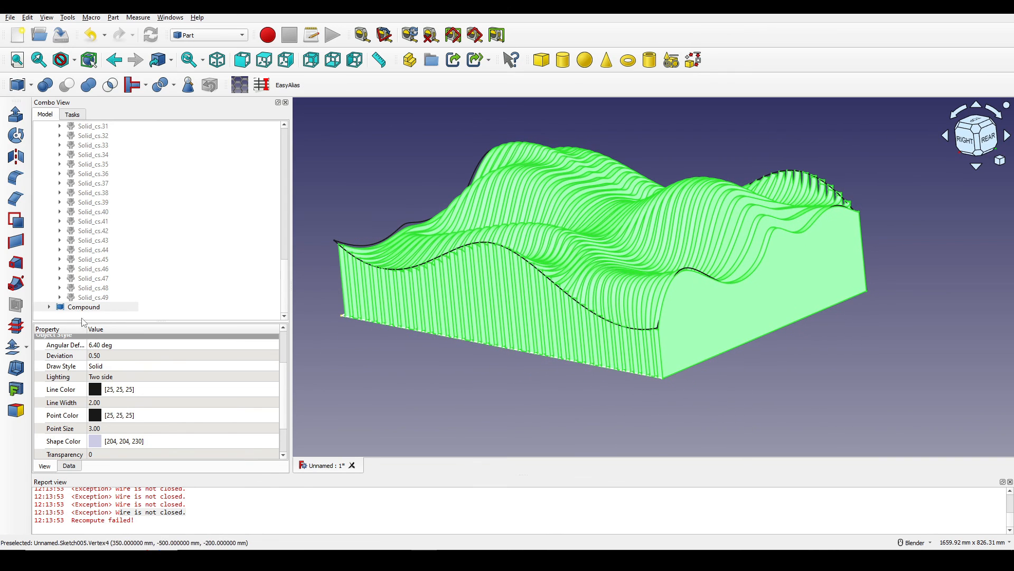
Step: Open the display properties of the new compound and set its display mode to Shaded
click(88, 310)
key(ctrl+d)
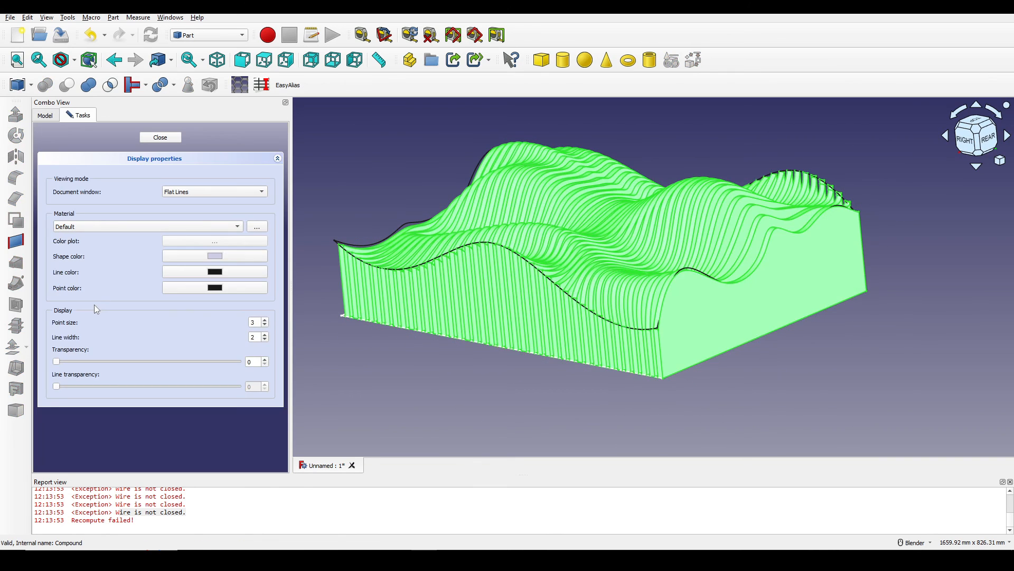
click(215, 192)
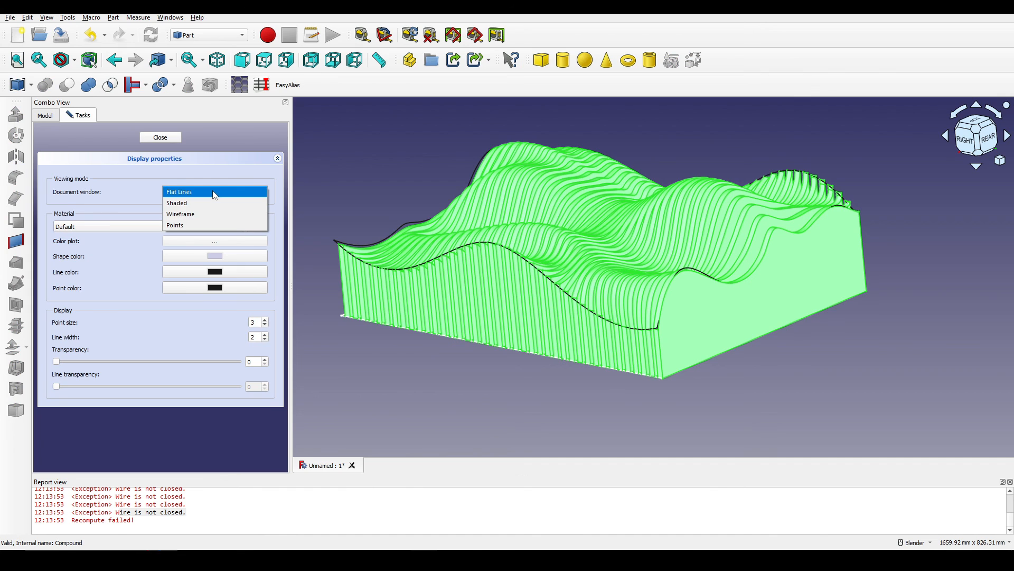
click(214, 202)
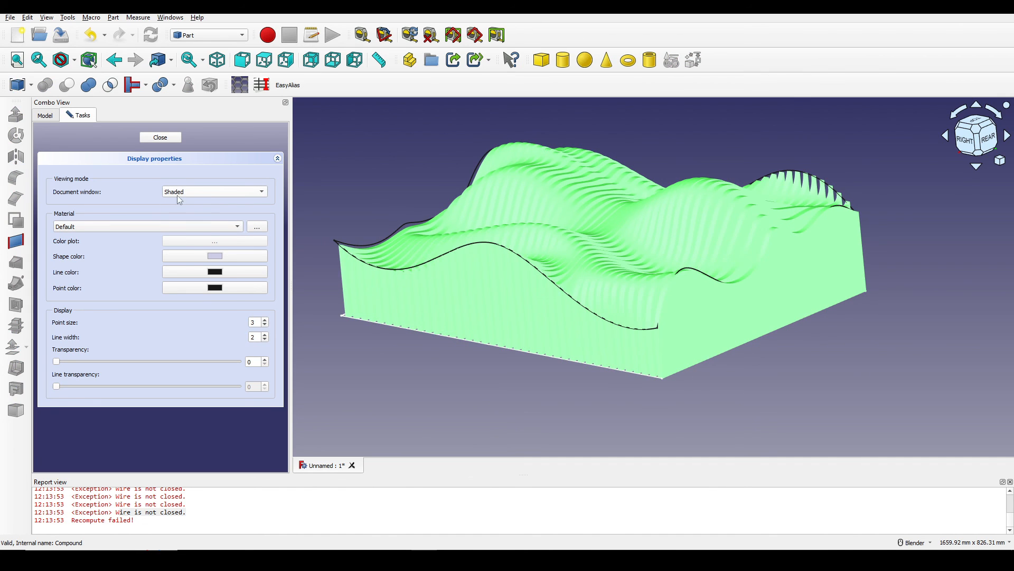
Step: Try out several shape colors on the compound and apply dark red (#550000)
click(214, 255)
click(486, 237)
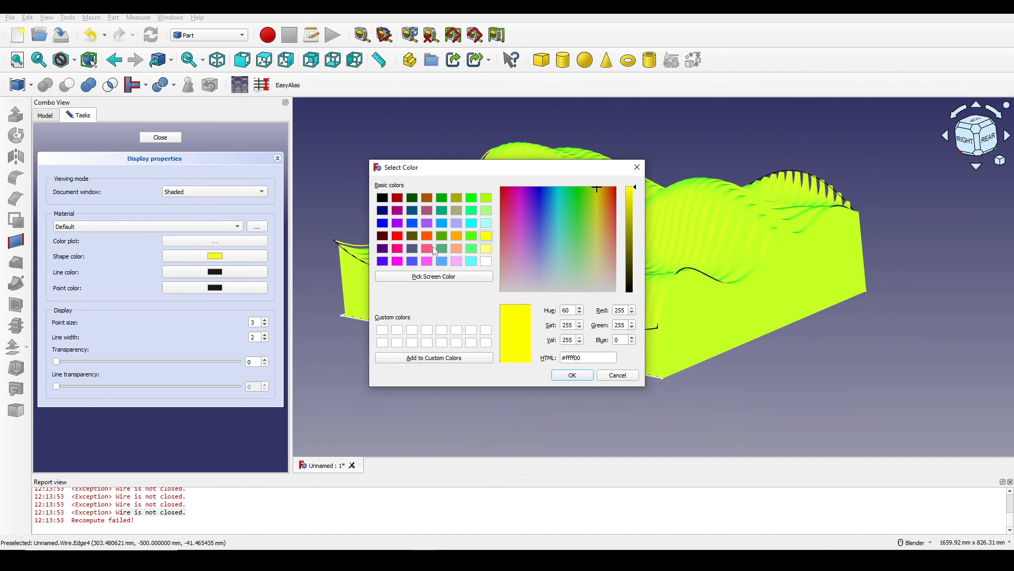
click(426, 248)
click(413, 249)
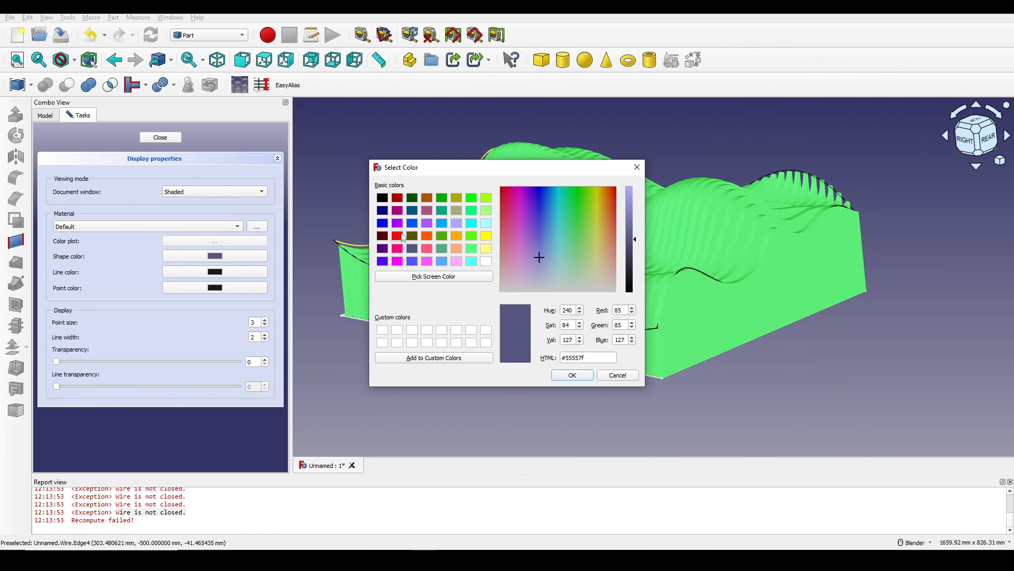
click(397, 236)
click(382, 236)
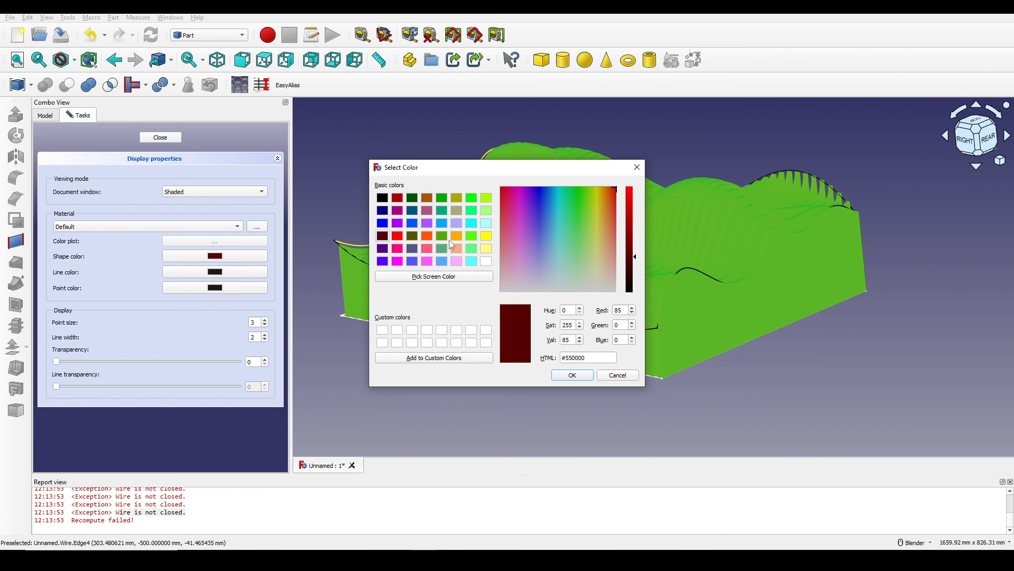
click(573, 375)
middle_drag(475, 378, 629, 280)
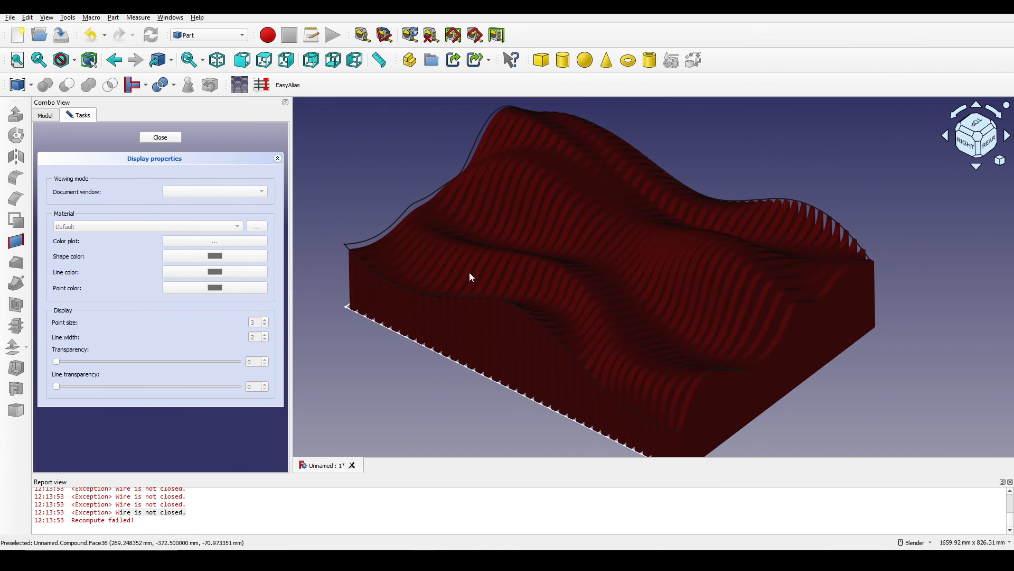
Step: Change the compound's shape color to light green, finish editing the display properties and inspect the sliced surface from several angles
click(471, 301)
click(215, 255)
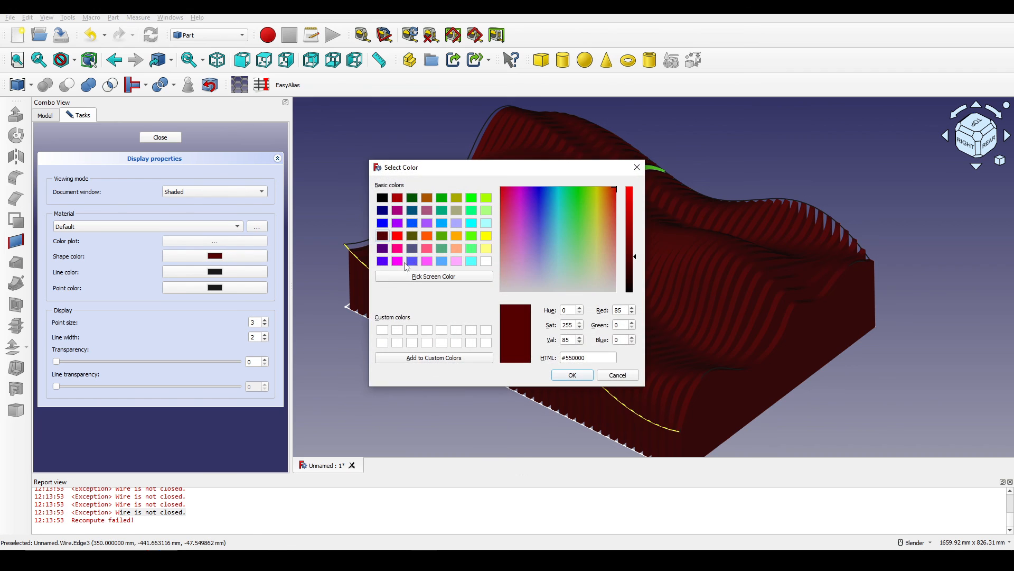
click(397, 249)
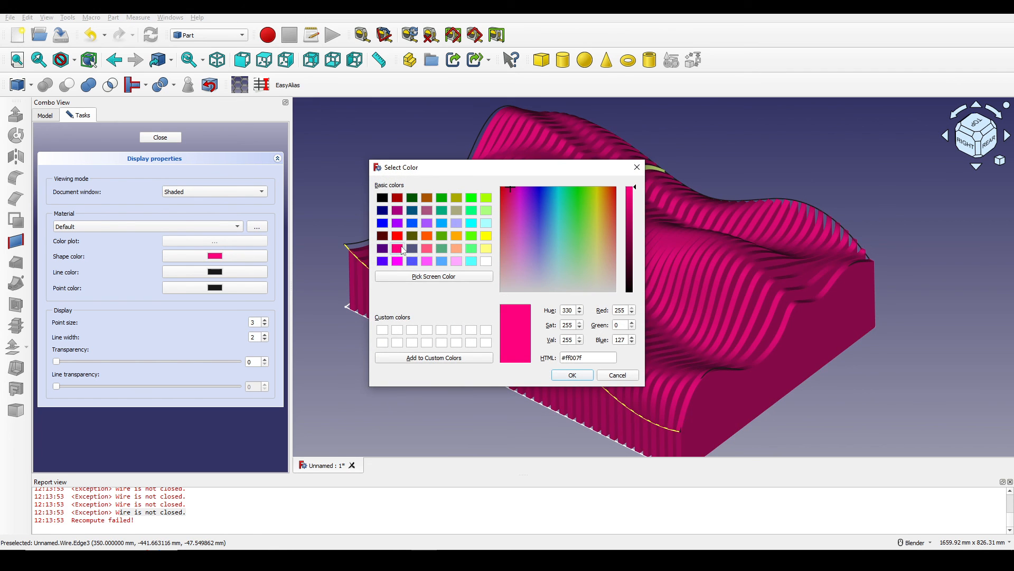
click(471, 251)
click(572, 374)
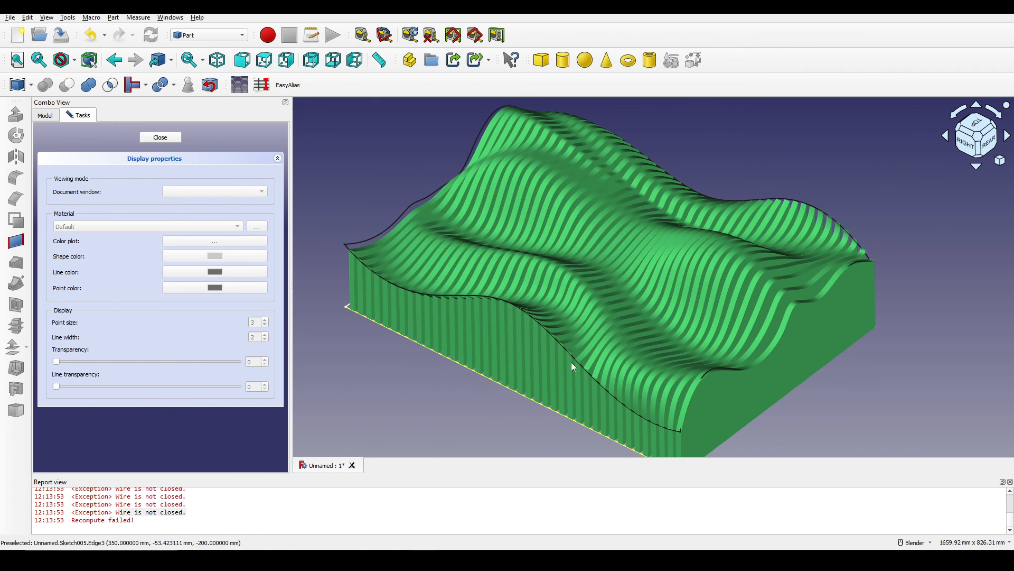
middle_drag(571, 362, 656, 296)
middle_drag(621, 293, 571, 282)
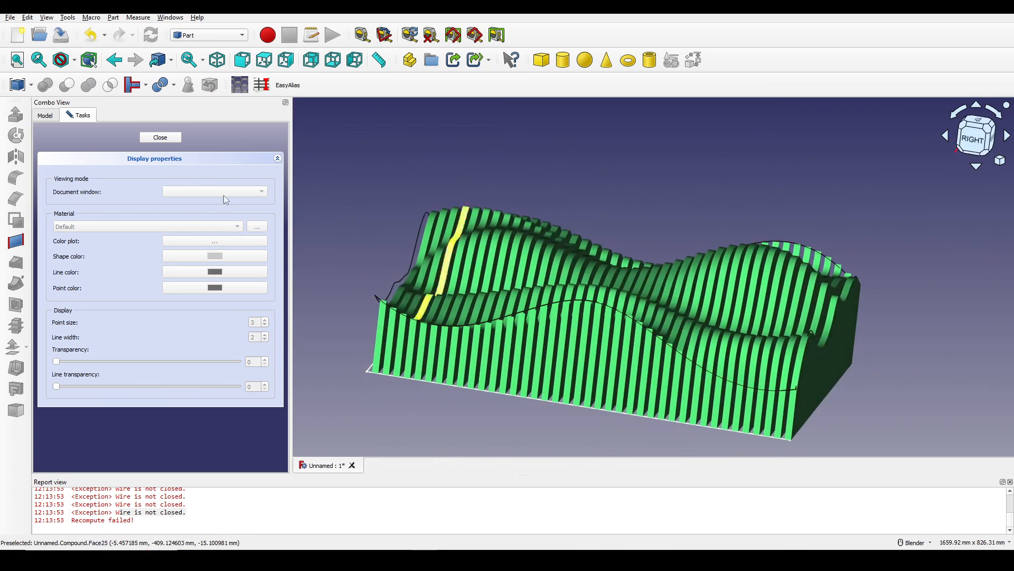
click(164, 138)
middle_drag(693, 210, 586, 225)
middle_drag(801, 325, 674, 341)
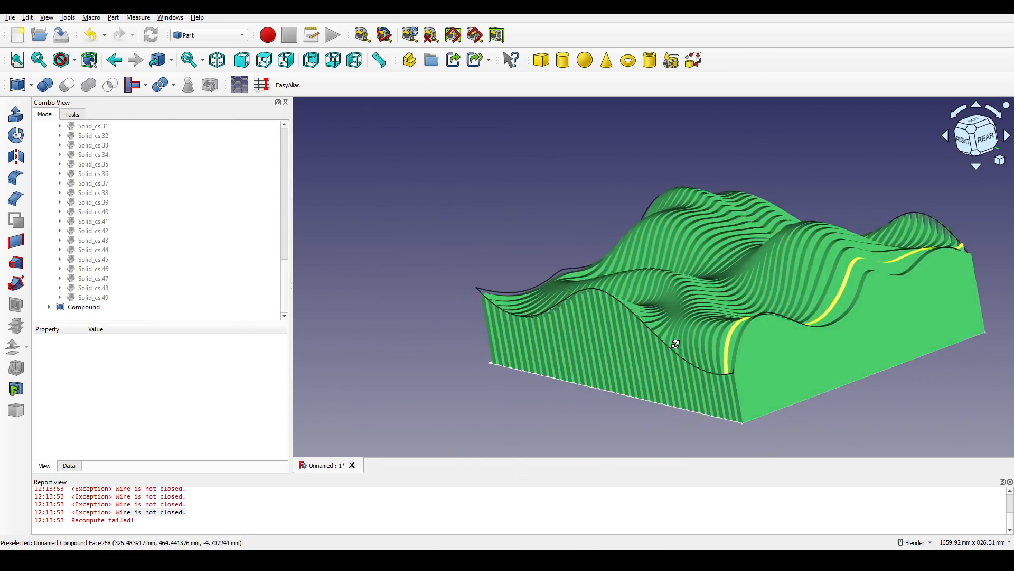
shift+middle_drag(753, 289, 723, 280)
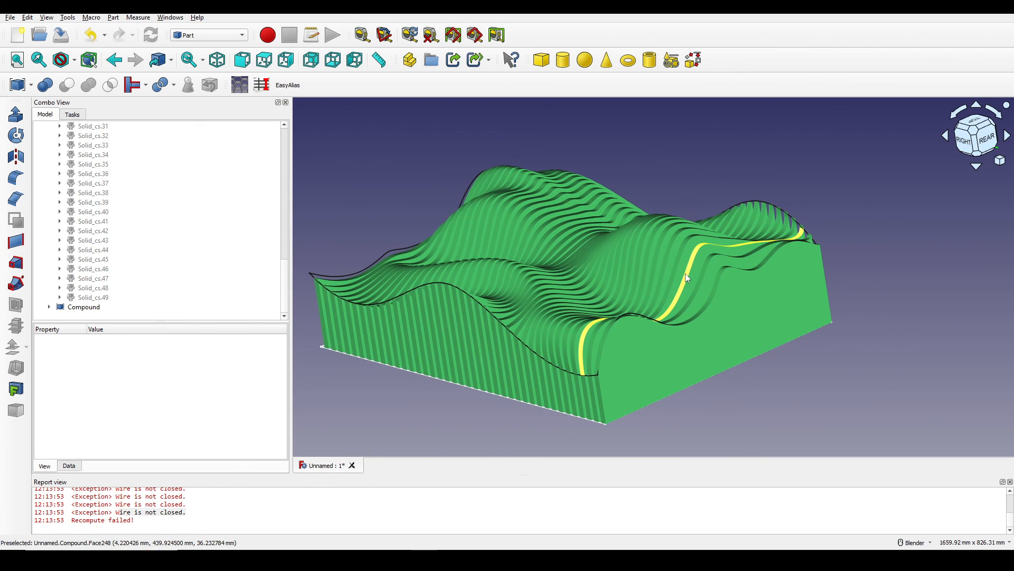